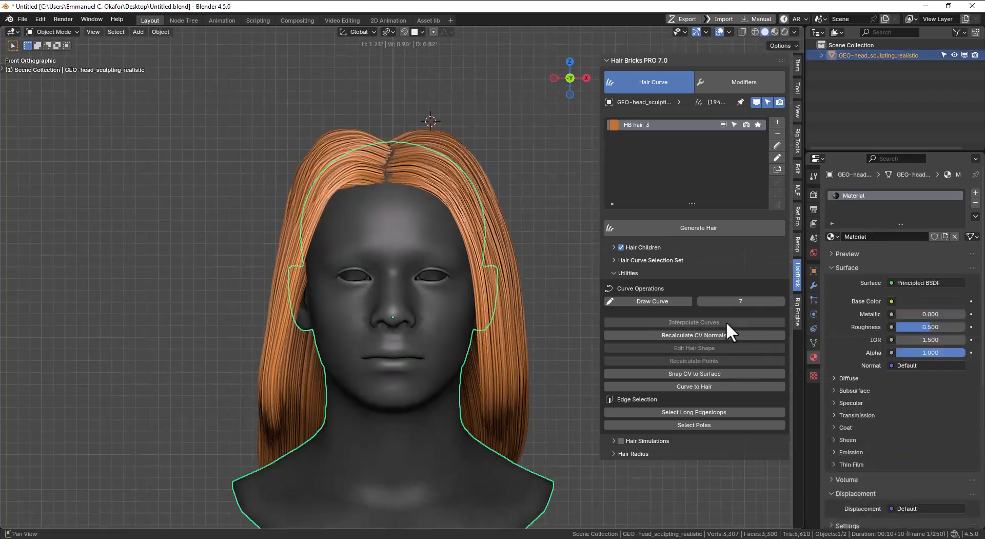
# Step: Convert the spun curves drawn beside the bust's shoulder to hair
pyautogui.moveTo(452, 326); pyautogui.dragTo(513, 318, button='middle')
pyautogui.keyDown('shift'); pyautogui.moveTo(487, 318); pyautogui.dragTo(467, 259, button='middle'); pyautogui.keyUp('shift')
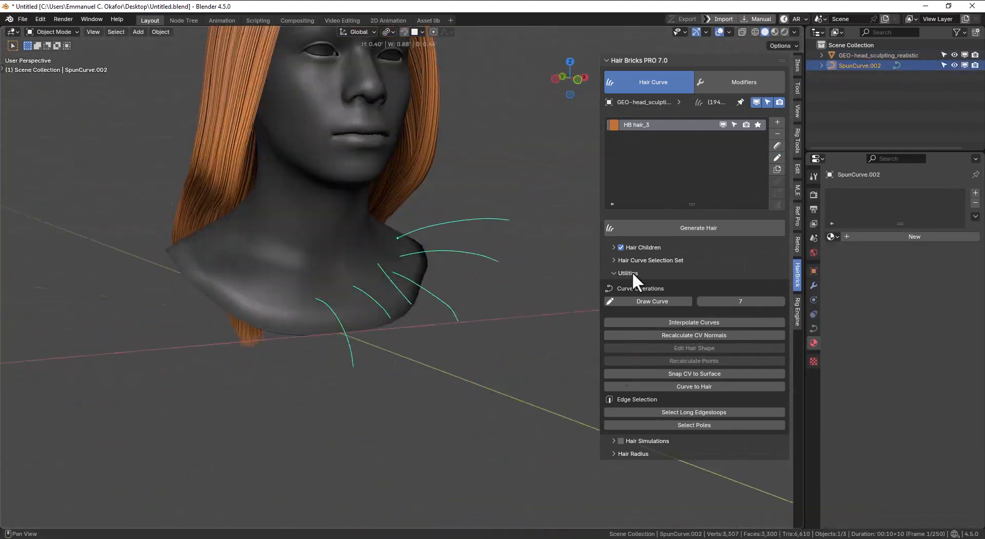
pyautogui.click(694, 386)
# Step: Examine the Hair Children settings of the HB hair_3 hair
pyautogui.click(615, 247)
pyautogui.click(621, 248)
pyautogui.click(621, 247)
pyautogui.click(641, 390)
pyautogui.moveTo(513, 318); pyautogui.dragTo(464, 311, button='middle')
pyautogui.click(642, 390)
pyautogui.click(694, 440)
pyautogui.click(44, 19)
pyautogui.click(76, 85)
pyautogui.click(227, 101)
pyautogui.moveTo(92, 137); pyautogui.dragTo(141, 138)
pyautogui.click(96, 90)
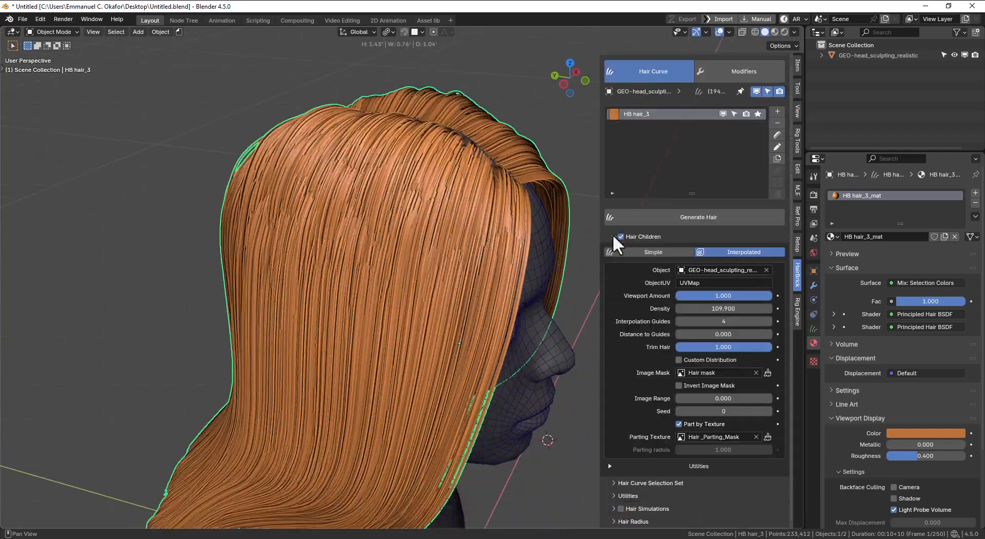
pyautogui.click(613, 246)
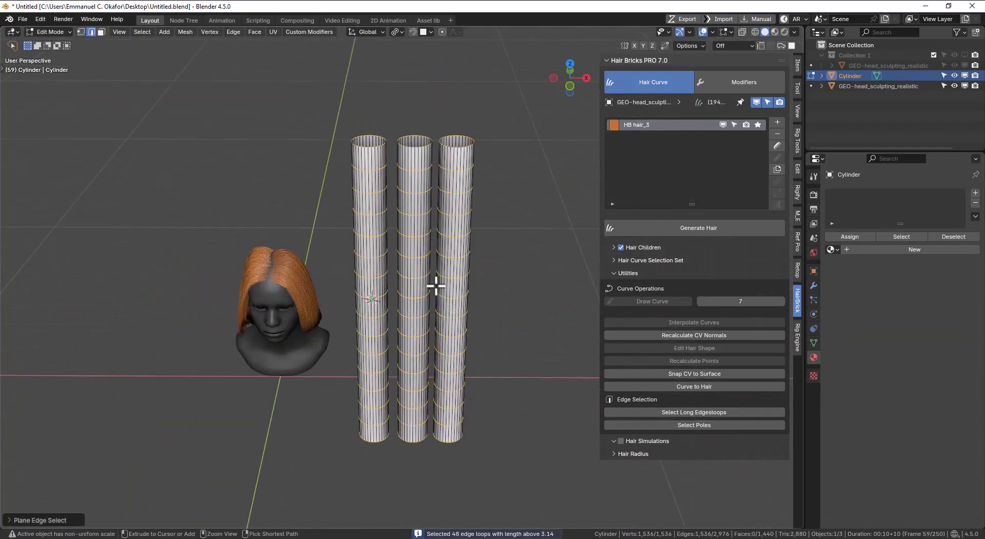
# Step: Select the long edge loops on the three cylinders beside the head
pyautogui.click(694, 412)
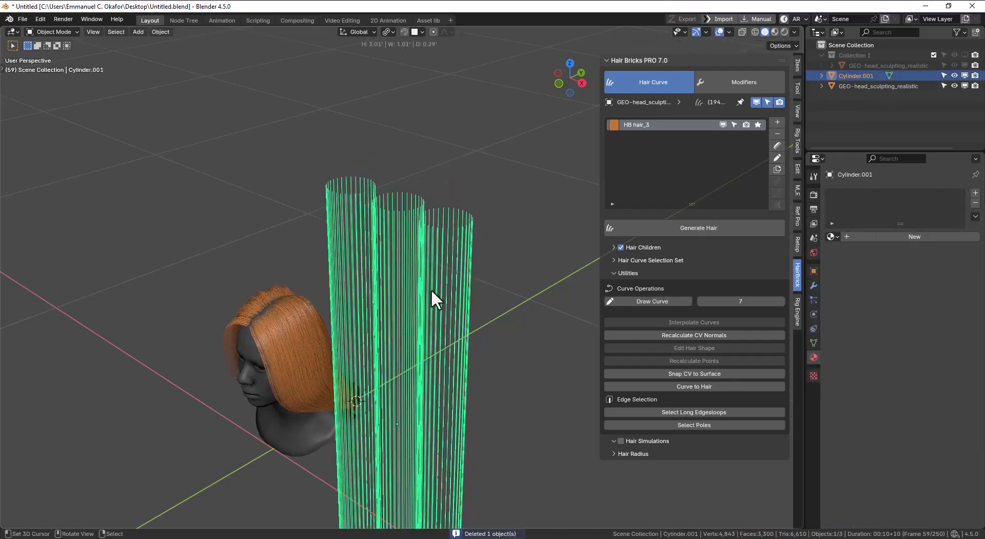
pyautogui.rightClick(473, 307)
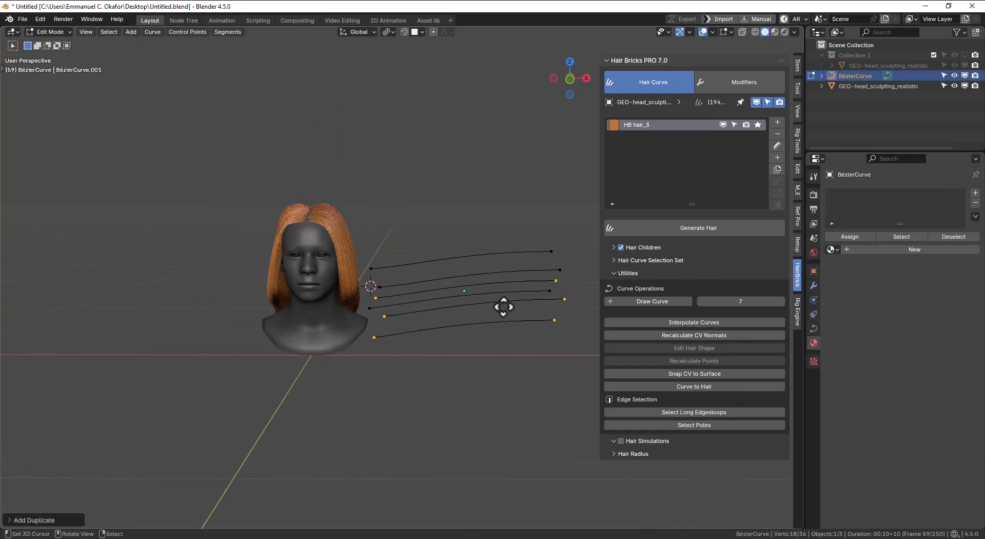
# Step: Recalculate the CV normals of the Bézier curve strands beside the head and leave Edit Mode
pyautogui.press('q')
pyautogui.click(534, 260)
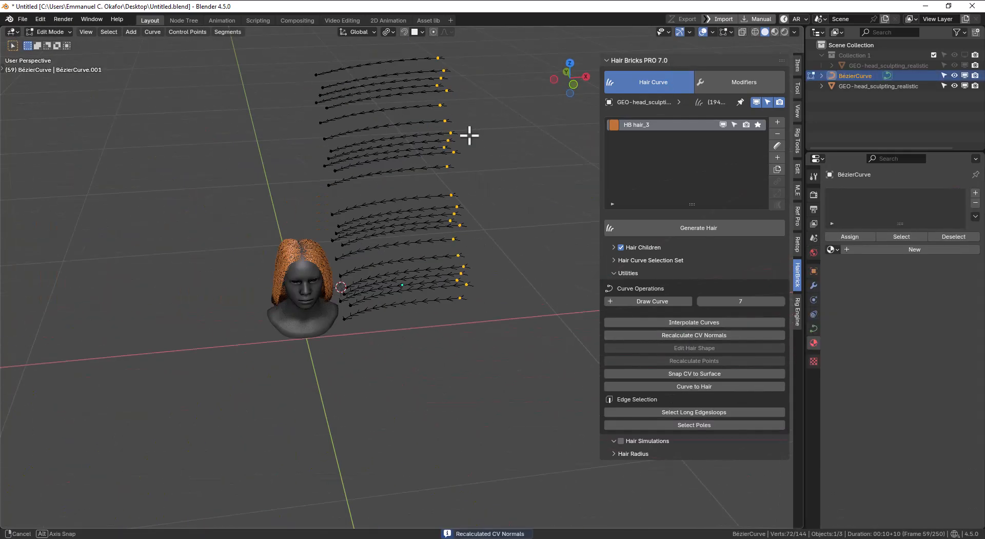
pyautogui.press('Tab')
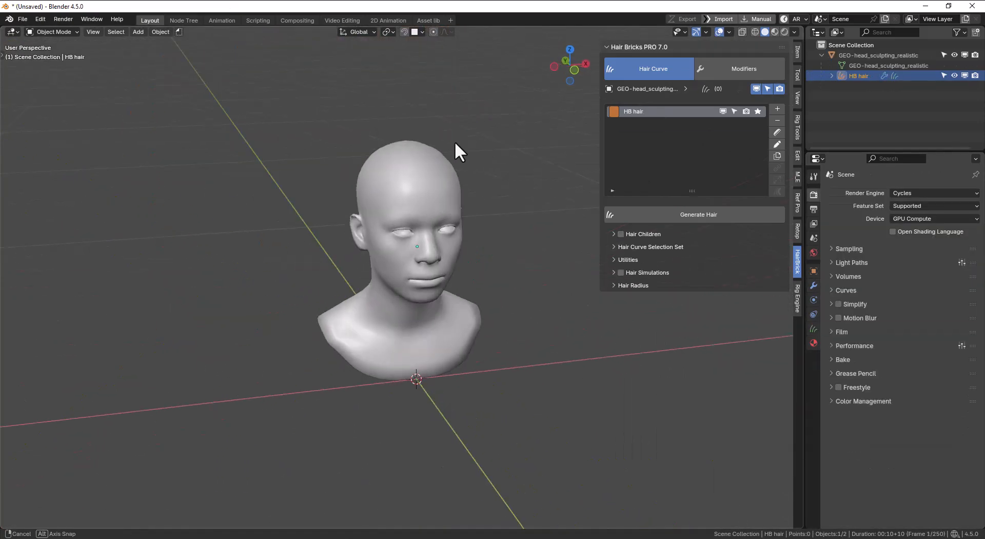
# Step: Select the head mesh and look through the curve and hair types available to add
pyautogui.moveTo(454, 141); pyautogui.dragTo(396, 154, button='middle')
pyautogui.hotkey('shift', 'a')
pyautogui.press('Escape')
pyautogui.click(426, 177)
pyautogui.hotkey('shift', 'a')
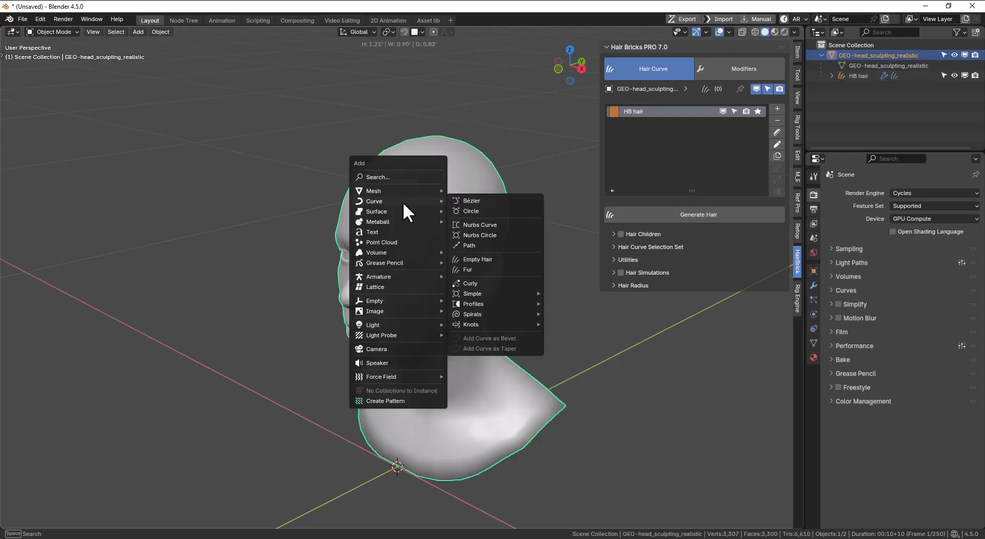
pyautogui.moveTo(478, 168); pyautogui.dragTo(647, 181, button='middle')
pyautogui.moveTo(449, 179); pyautogui.dragTo(451, 175, button='middle')
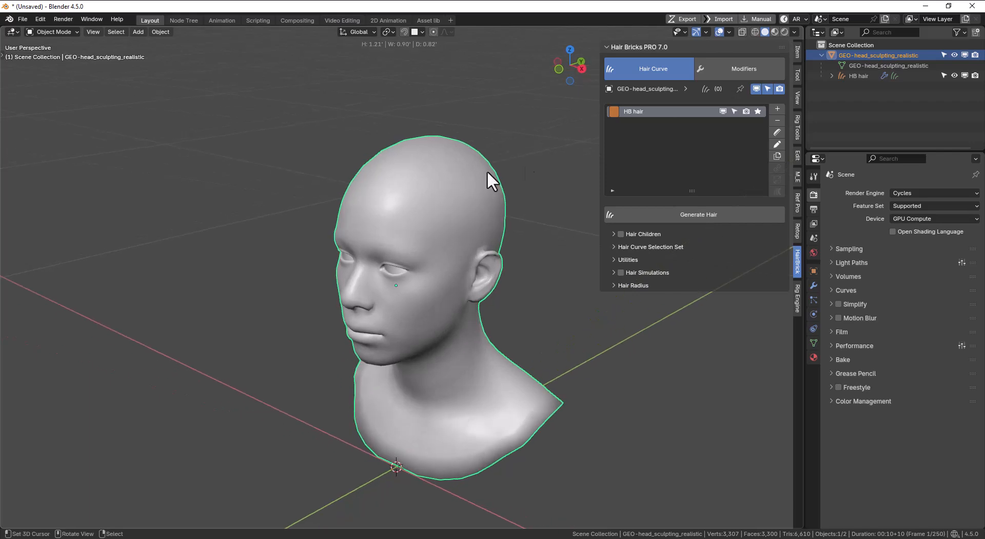
pyautogui.scroll(-2, 469, 169)
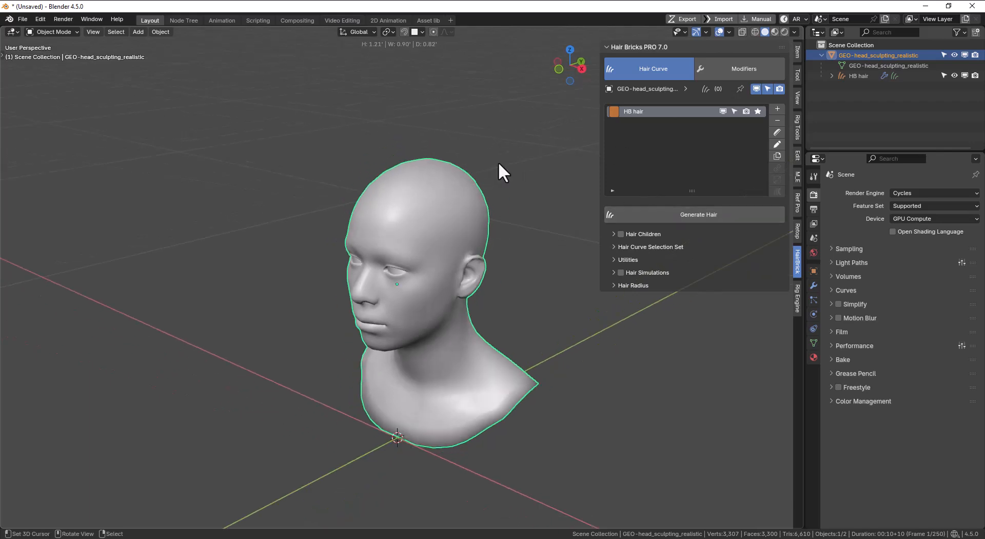
# Step: Generate hair on the head mesh, increase its density and apply the generation
pyautogui.click(679, 214)
pyautogui.moveTo(485, 193); pyautogui.dragTo(508, 207, button='middle')
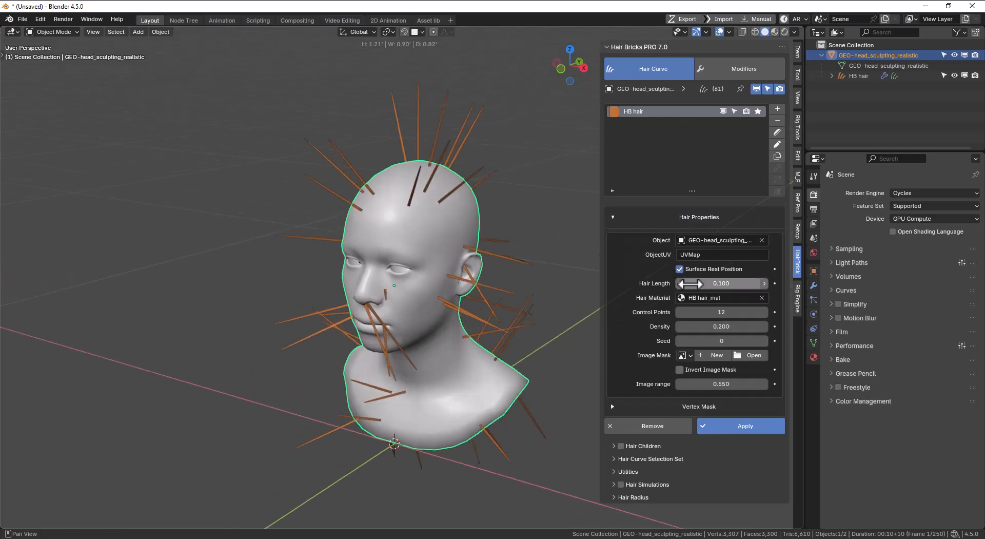
pyautogui.moveTo(712, 323); pyautogui.dragTo(767, 324)
pyautogui.click(767, 425)
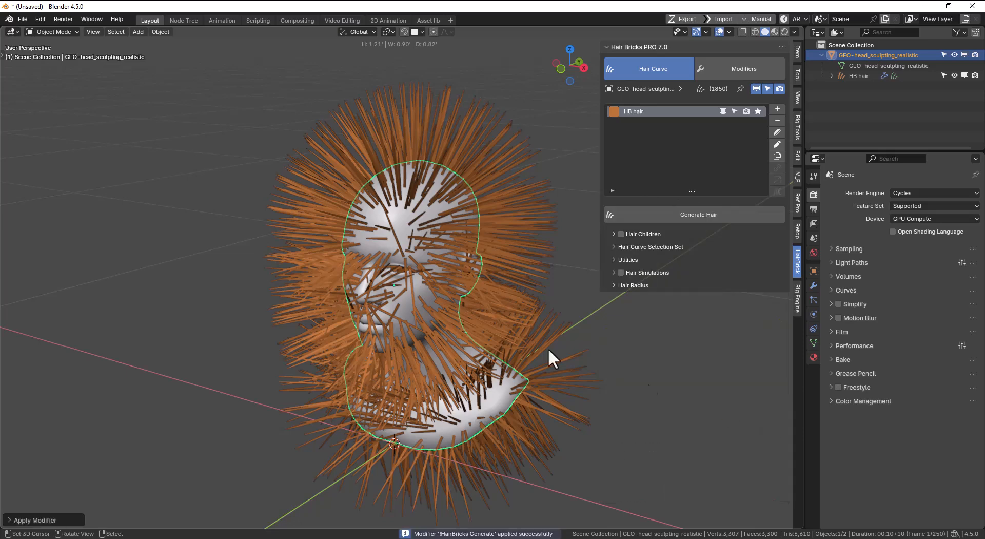
# Step: Undo the applied hair generation, its density change and the generated hair itself
pyautogui.hotkey('ctrl', 'z')
pyautogui.hotkey('ctrl', 'z')
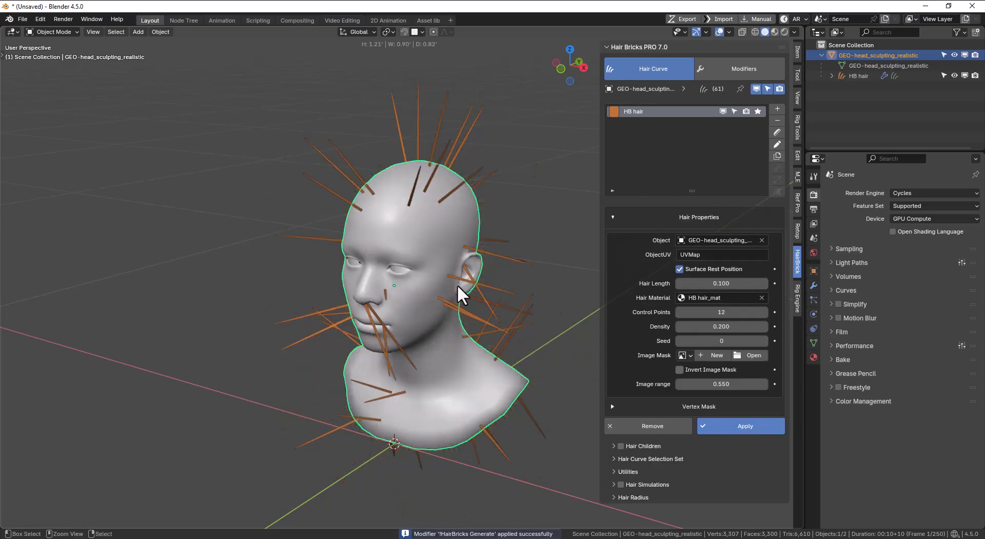
pyautogui.hotkey('ctrl', 'z')
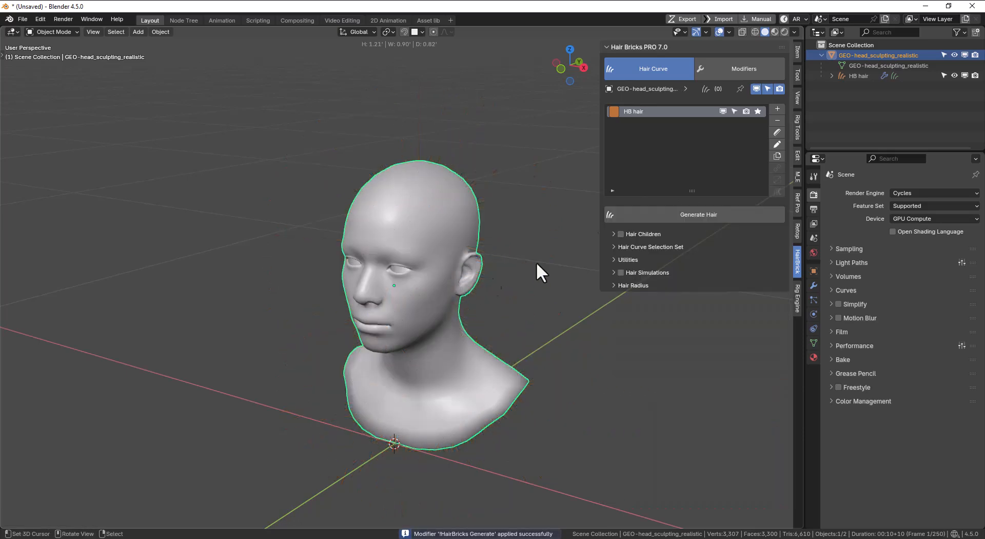
# Step: Try to paint hair onto the head with a sculpt brush in Sculpt Mode
pyautogui.click(778, 132)
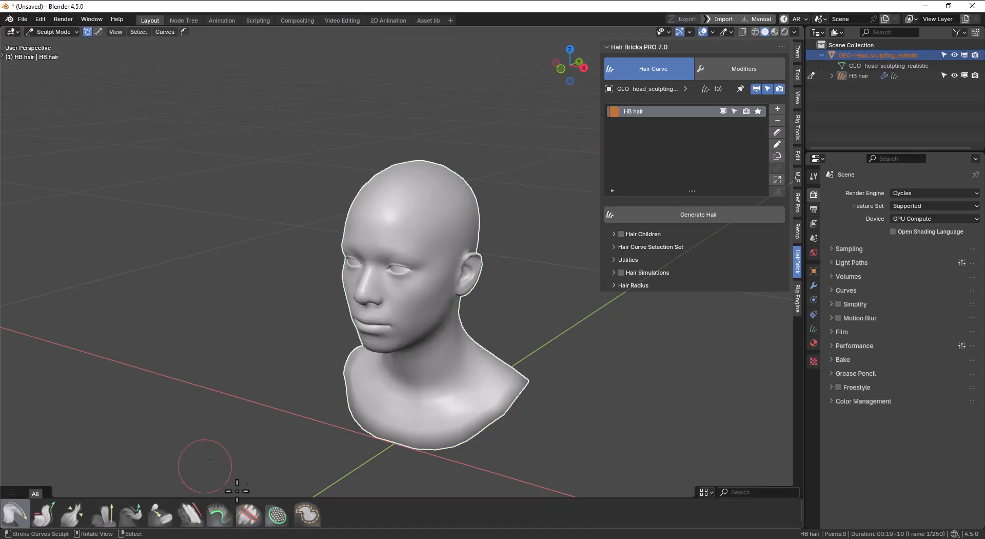
pyautogui.click(274, 514)
pyautogui.moveTo(416, 194)
pyautogui.mouseDown()
pyautogui.moveTo(430, 187)
pyautogui.moveTo(449, 226)
pyautogui.mouseUp()
pyautogui.scroll(-2, 449, 226)
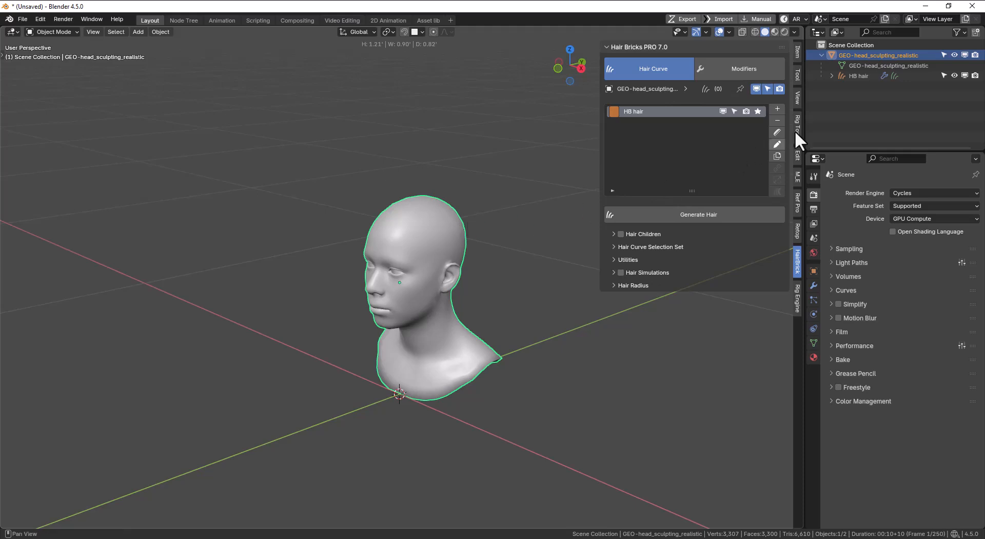
# Step: Start spun curve drawing with 6 target points and draw a curve forward from the top of the head
pyautogui.keyDown('shift'); pyautogui.moveTo(486, 177); pyautogui.dragTo(479, 198, button='middle'); pyautogui.keyUp('shift')
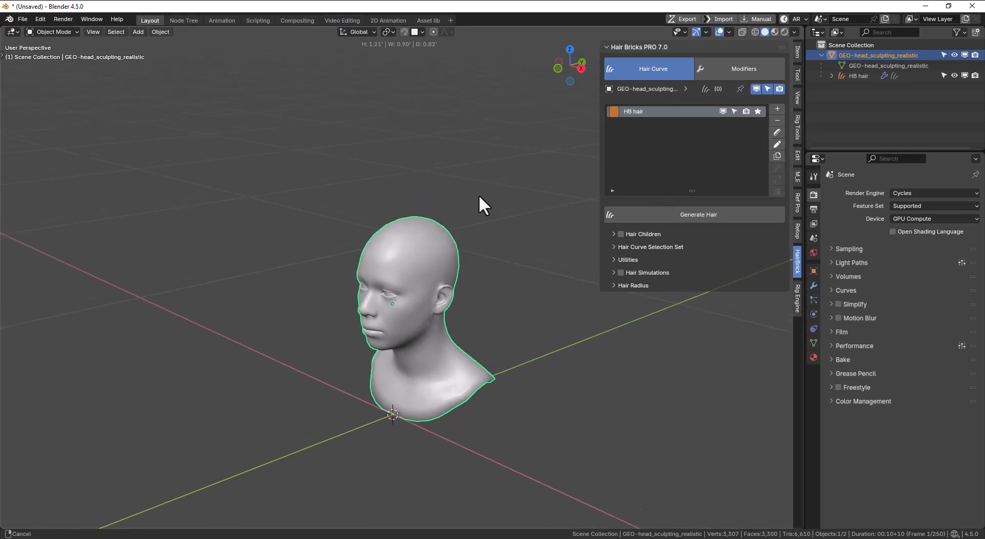
pyautogui.click(777, 144)
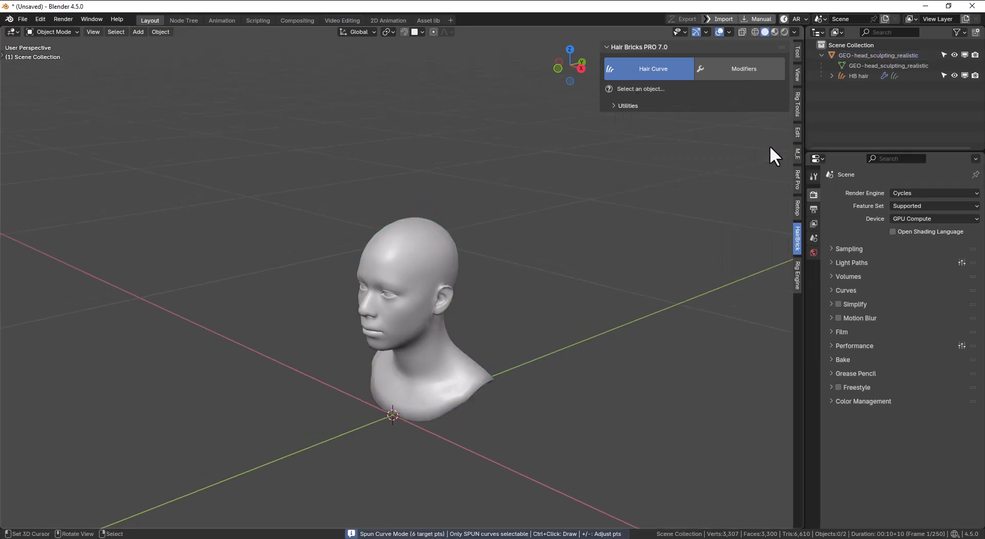
pyautogui.moveTo(480, 168)
pyautogui.mouseDown(button='middle')
pyautogui.moveTo(433, 168)
pyautogui.moveTo(399, 190)
pyautogui.moveTo(448, 183)
pyautogui.moveTo(418, 197)
pyautogui.moveTo(380, 182)
pyautogui.mouseUp(button='middle')
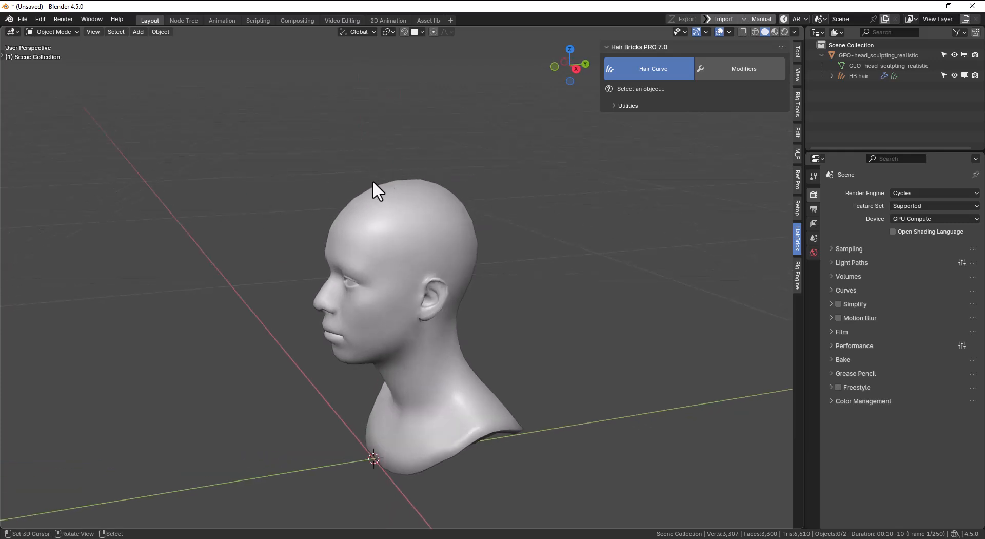
pyautogui.moveTo(382, 191)
pyautogui.keyDown('ctrl'); pyautogui.mouseDown()
pyautogui.moveTo(378, 151)
pyautogui.moveTo(272, 99)
pyautogui.mouseUp(); pyautogui.keyUp('ctrl')
# Step: Rotate the newly drawn curve on top of the head
pyautogui.moveTo(250, 159)
pyautogui.mouseDown(button='middle')
pyautogui.moveTo(386, 160)
pyautogui.moveTo(399, 180)
pyautogui.moveTo(285, 182)
pyautogui.moveTo(382, 182)
pyautogui.moveTo(409, 210)
pyautogui.moveTo(392, 224)
pyautogui.moveTo(427, 214)
pyautogui.mouseUp(button='middle')
pyautogui.press('r')
pyautogui.click(444, 239)
pyautogui.press('r')
pyautogui.press('r')
pyautogui.click(469, 245)
# Step: Scale the curve above the forehead and adjust its rotation again
pyautogui.moveTo(469, 244); pyautogui.dragTo(385, 235, button='middle')
pyautogui.press('s')
pyautogui.click(407, 217)
pyautogui.press('r')
pyautogui.moveTo(433, 211); pyautogui.dragTo(394, 184, button='middle')
pyautogui.click(407, 181)
# Step: Draw a second curve from the crown toward the back, reshape it by moving its control points, and confirm the drawing
pyautogui.moveTo(391, 216)
pyautogui.mouseDown()
pyautogui.moveTo(523, 187)
pyautogui.moveTo(515, 194)
pyautogui.mouseUp()
pyautogui.moveTo(493, 195)
pyautogui.mouseDown(button='middle')
pyautogui.moveTo(491, 204)
pyautogui.moveTo(509, 196)
pyautogui.mouseUp(button='middle')
pyautogui.moveTo(511, 195); pyautogui.dragTo(513, 217)
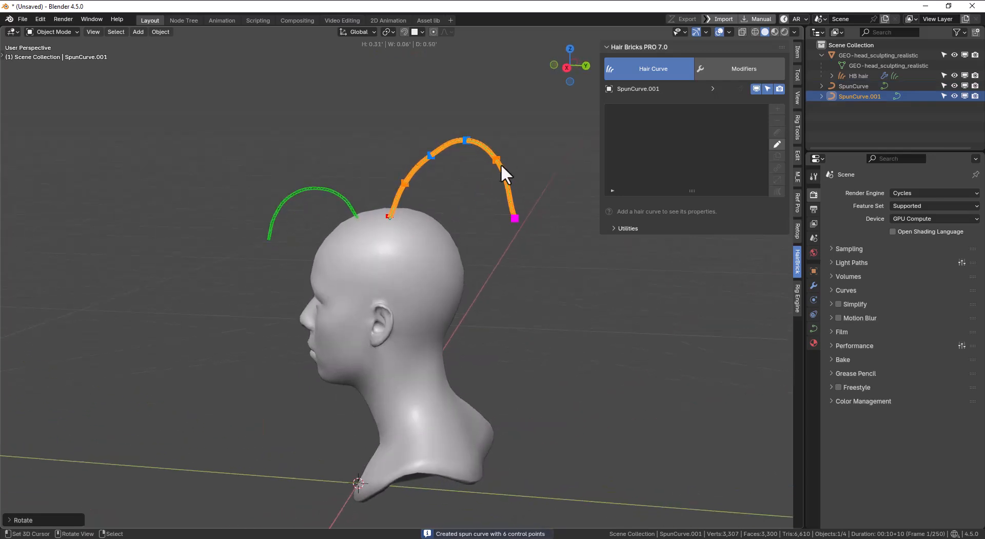
pyautogui.moveTo(499, 172); pyautogui.dragTo(497, 173)
pyautogui.moveTo(466, 139); pyautogui.dragTo(420, 145)
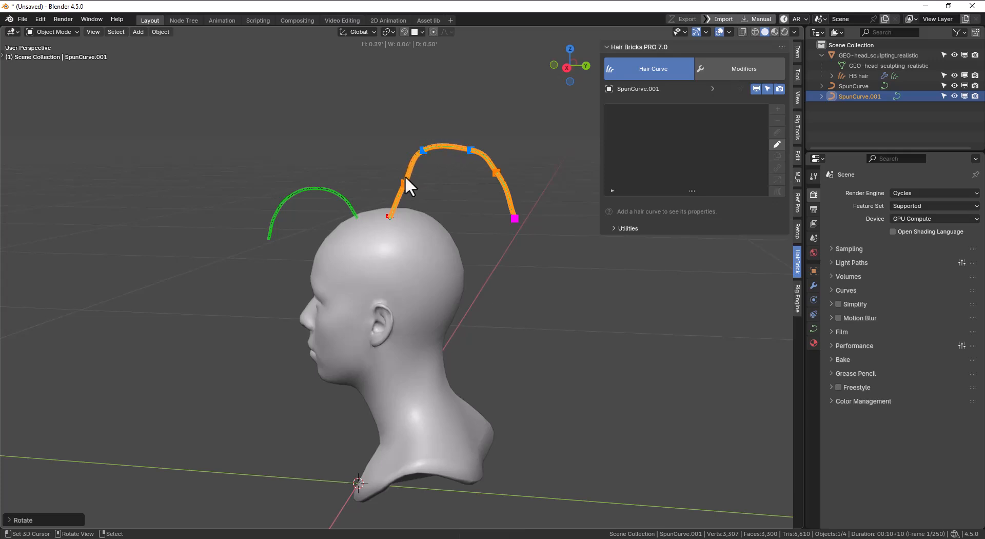
pyautogui.moveTo(463, 143); pyautogui.dragTo(543, 172, button='middle')
pyautogui.press('Return')
# Step: Make HB hair the selected object so that new curves are added to it
pyautogui.click(389, 218)
pyautogui.click(393, 169)
pyautogui.click(386, 225)
pyautogui.click(627, 113)
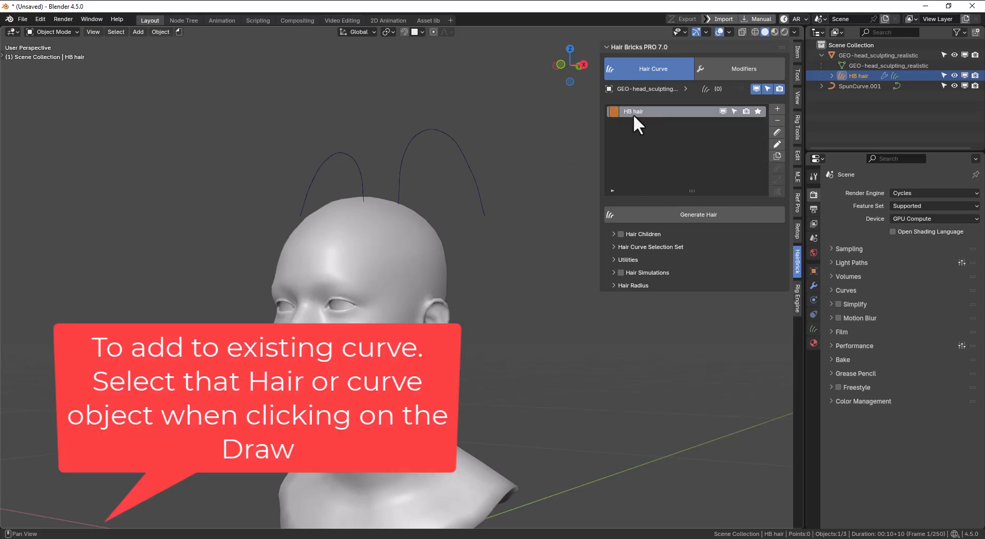
pyautogui.click(457, 208)
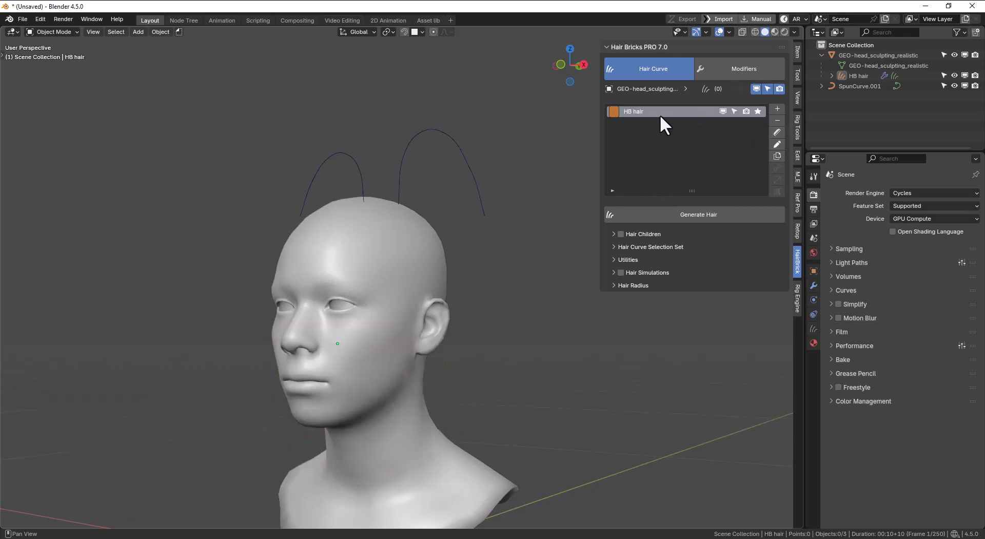
pyautogui.click(863, 76)
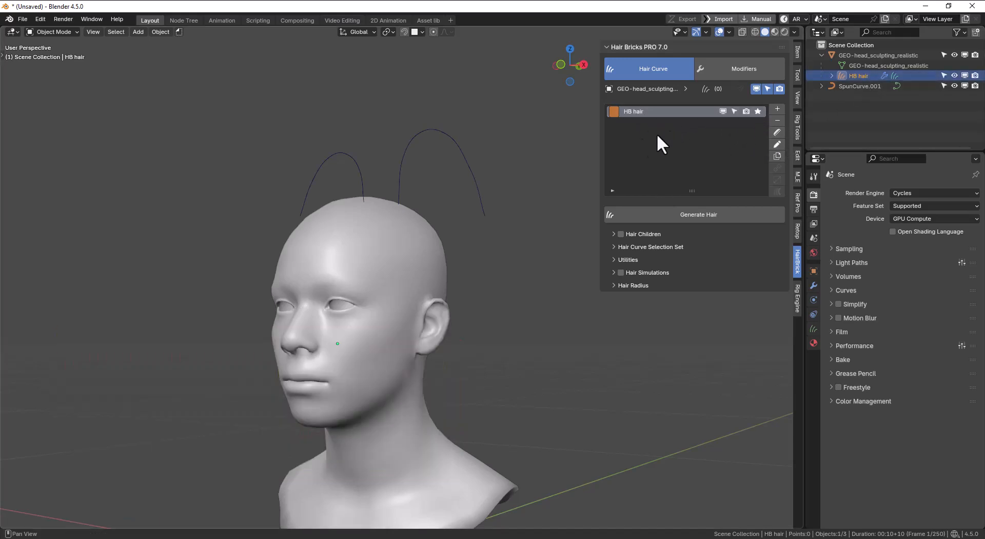
# Step: Draw two curves outward from the side of the head and add them to HB hair
pyautogui.click(775, 146)
pyautogui.moveTo(399, 176); pyautogui.dragTo(373, 195, button='middle')
pyautogui.moveTo(375, 226)
pyautogui.mouseDown()
pyautogui.moveTo(374, 210)
pyautogui.moveTo(444, 109)
pyautogui.moveTo(464, 161)
pyautogui.moveTo(501, 152)
pyautogui.mouseUp()
pyautogui.press('Return')
# Step: Inspect the new strands' control points in Edit Mode and toggle HB hair's viewport visibility off and on
pyautogui.moveTo(446, 174)
pyautogui.mouseDown(button='middle')
pyautogui.moveTo(491, 172)
pyautogui.moveTo(411, 158)
pyautogui.moveTo(460, 139)
pyautogui.moveTo(505, 148)
pyautogui.mouseUp(button='middle')
pyautogui.press('Tab')
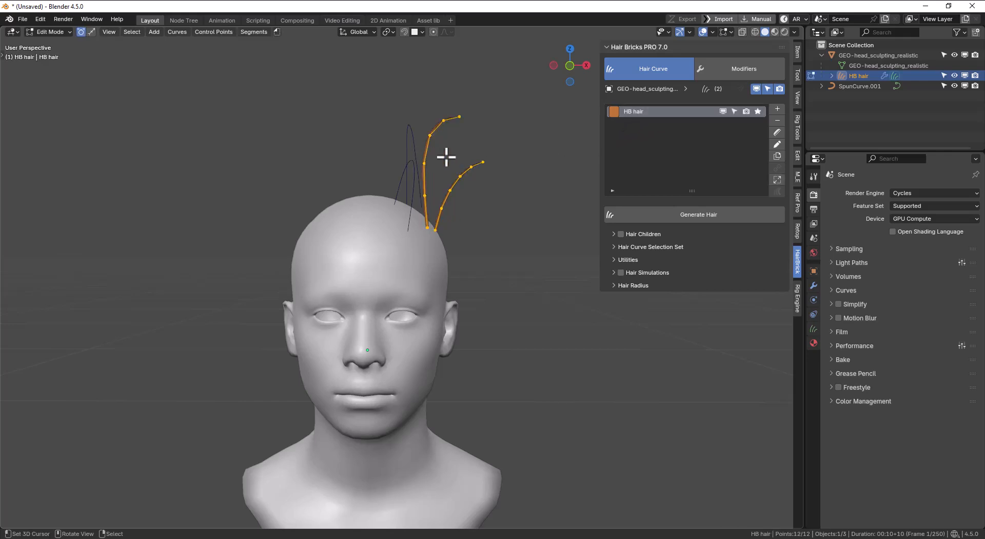
pyautogui.moveTo(442, 158); pyautogui.dragTo(461, 154, button='middle')
pyautogui.press('Tab')
pyautogui.click(723, 111)
pyautogui.click(722, 109)
pyautogui.click(446, 181)
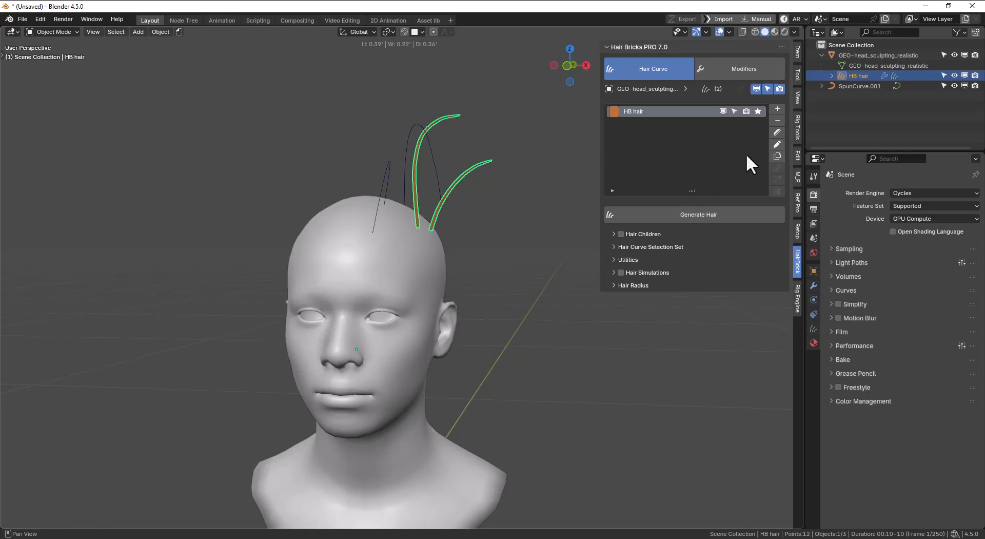
# Step: Draw four more curves over the top and side of the head and add them to HB hair
pyautogui.click(774, 145)
pyautogui.moveTo(377, 216)
pyautogui.mouseDown()
pyautogui.moveTo(315, 170)
pyautogui.moveTo(234, 208)
pyautogui.mouseUp()
pyautogui.moveTo(373, 206); pyautogui.dragTo(317, 201)
pyautogui.moveTo(317, 201); pyautogui.dragTo(500, 202, button='middle')
pyautogui.moveTo(437, 230); pyautogui.dragTo(516, 229)
pyautogui.press('Return')
pyautogui.moveTo(454, 228)
pyautogui.mouseDown(button='middle')
pyautogui.moveTo(548, 228)
pyautogui.moveTo(510, 226)
pyautogui.mouseUp(button='middle')
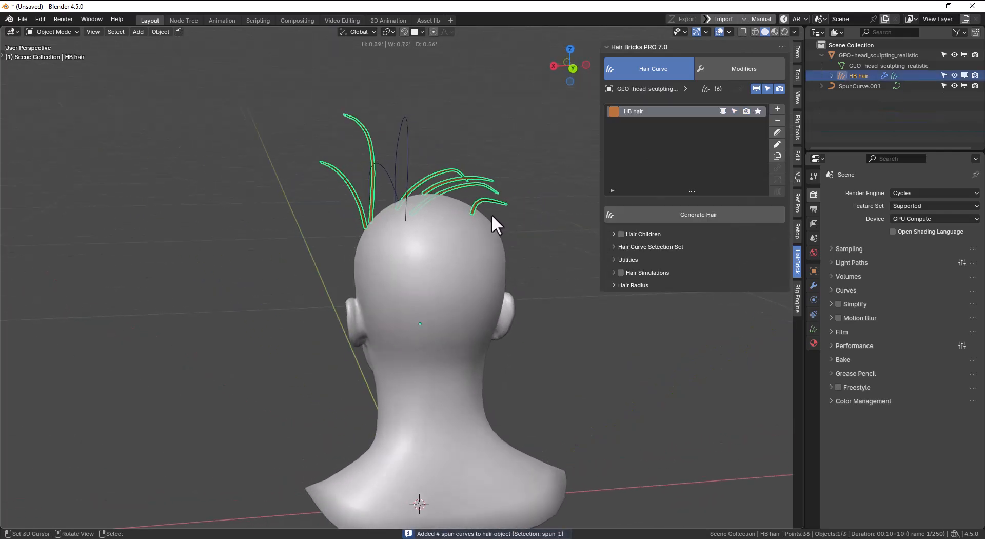
# Step: Draw a curve on the back of the head and cancel the drawing mode
pyautogui.click(778, 144)
pyautogui.moveTo(460, 241); pyautogui.dragTo(542, 209)
pyautogui.moveTo(541, 208)
pyautogui.mouseDown(button='middle')
pyautogui.moveTo(358, 204)
pyautogui.moveTo(494, 193)
pyautogui.mouseUp(button='middle')
pyautogui.press('Escape')
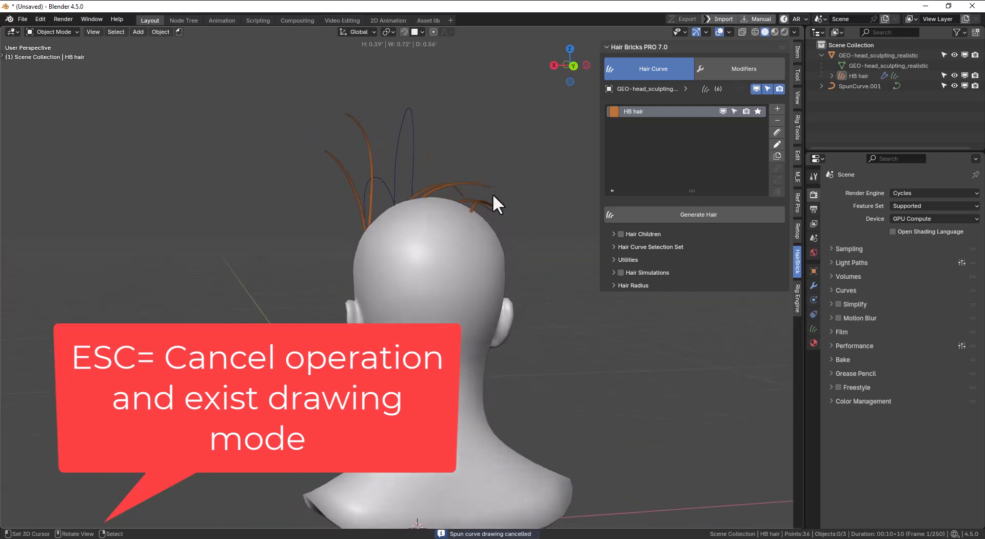
# Step: Restart spun curve drawing and draw a 6-point curve outward from the back of the head
pyautogui.click(777, 145)
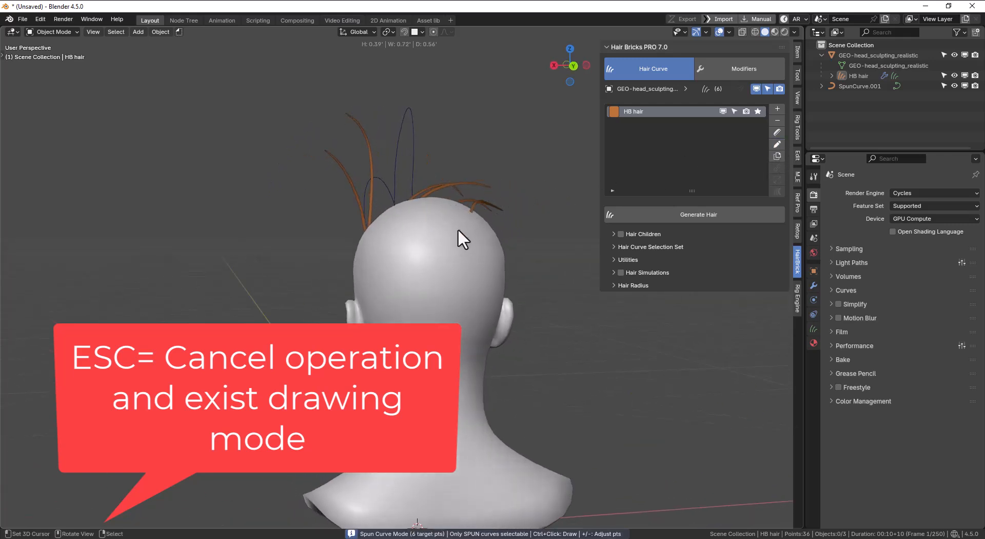
pyautogui.keyDown('ctrl'); pyautogui.moveTo(447, 239); pyautogui.dragTo(559, 176); pyautogui.keyUp('ctrl')
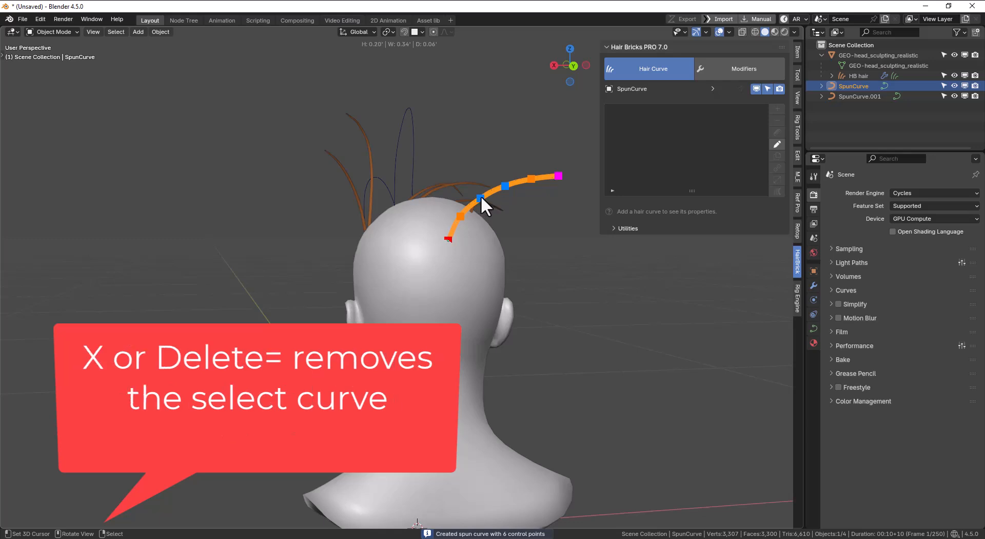
pyautogui.moveTo(412, 187); pyautogui.dragTo(470, 188, button='middle')
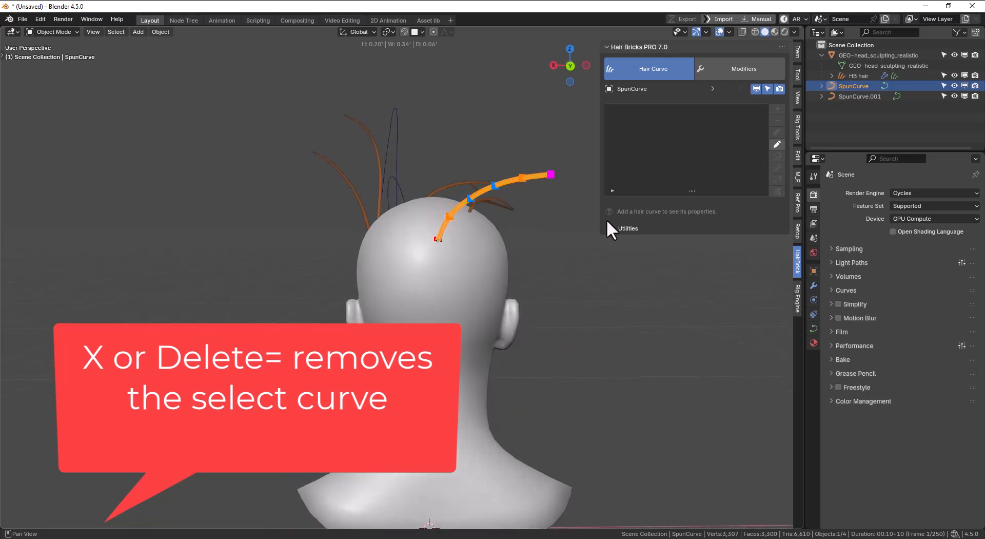
# Step: Set the Draw Curve point count to 12 and draw another curve outward from the back of the head
pyautogui.click(621, 228)
pyautogui.keyDown('shift'); pyautogui.moveTo(543, 225); pyautogui.dragTo(521, 220, button='middle'); pyautogui.keyUp('shift')
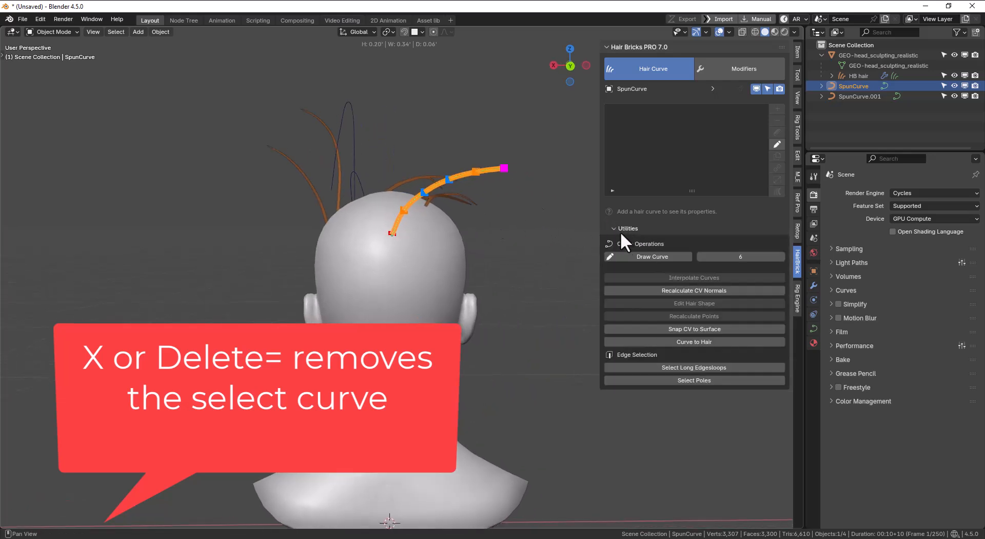
pyautogui.click(742, 259)
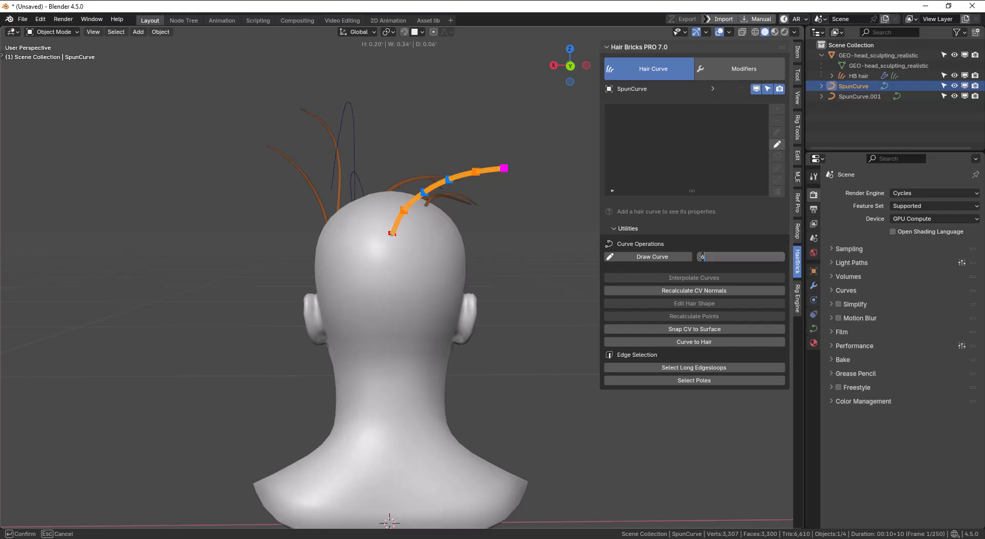
pyautogui.write('12')
pyautogui.press('Return')
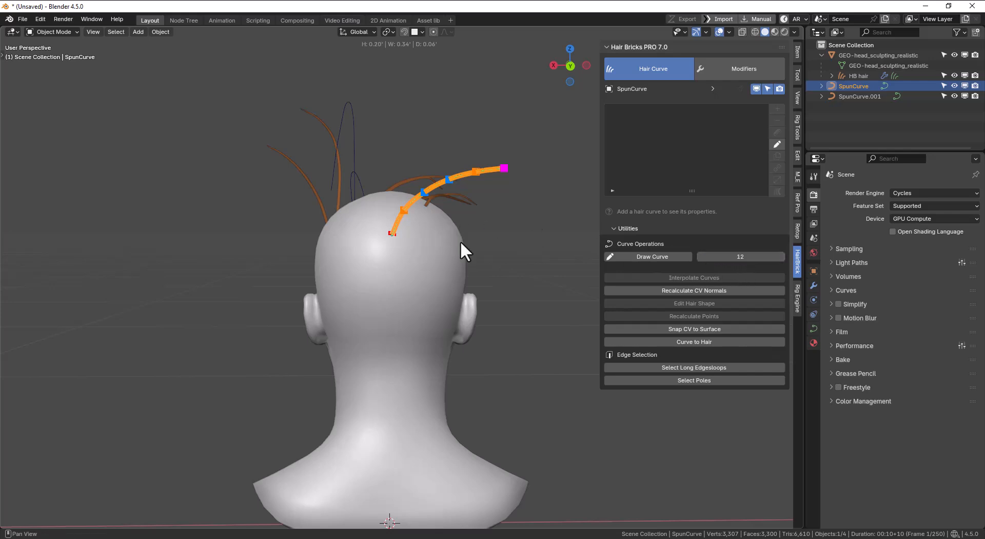
pyautogui.scroll(-1, 463, 242)
pyautogui.moveTo(484, 198); pyautogui.dragTo(550, 196)
# Step: Set the Draw Curve point count to 3
pyautogui.moveTo(488, 221); pyautogui.dragTo(505, 221, button='middle')
pyautogui.click(750, 257)
pyautogui.moveTo(750, 257); pyautogui.dragTo(718, 258)
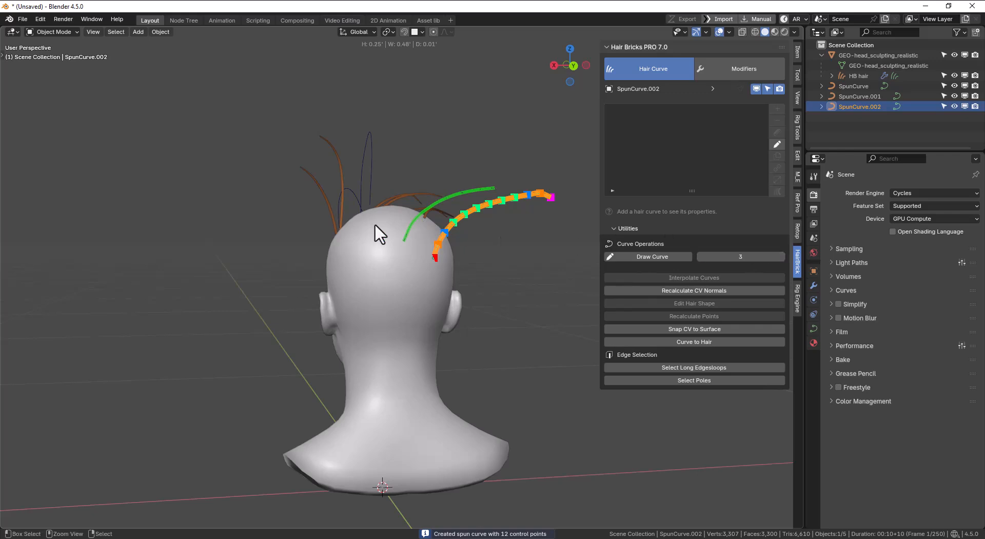
# Step: Draw a 3-point curve upward from the back of the head and bend it by moving its tip and middle points
pyautogui.moveTo(376, 224); pyautogui.dragTo(466, 108)
pyautogui.moveTo(465, 108)
pyautogui.mouseDown(button='middle')
pyautogui.moveTo(452, 155)
pyautogui.moveTo(459, 167)
pyautogui.moveTo(409, 170)
pyautogui.mouseUp(button='middle')
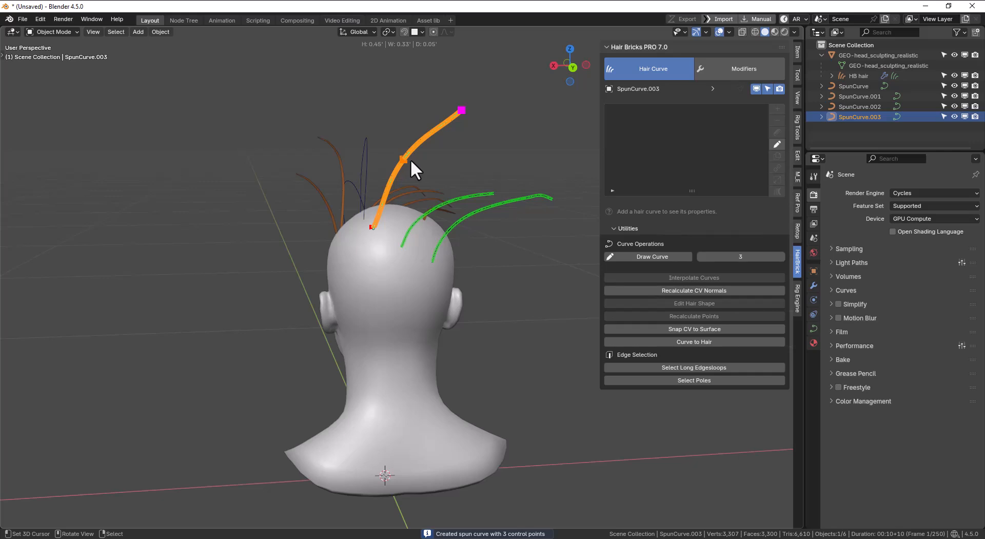
pyautogui.moveTo(441, 134); pyautogui.dragTo(448, 119, button='middle')
pyautogui.moveTo(457, 108); pyautogui.dragTo(464, 144)
pyautogui.moveTo(400, 162); pyautogui.dragTo(379, 126)
pyautogui.moveTo(473, 140)
pyautogui.mouseDown()
pyautogui.moveTo(447, 146)
pyautogui.moveTo(456, 144)
pyautogui.mouseUp()
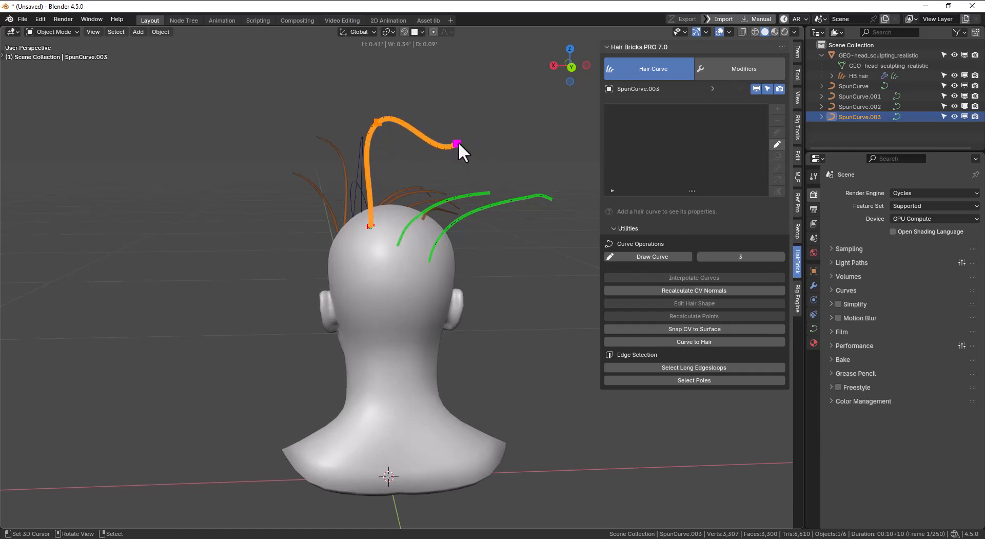
pyautogui.moveTo(429, 150); pyautogui.dragTo(444, 146, button='middle')
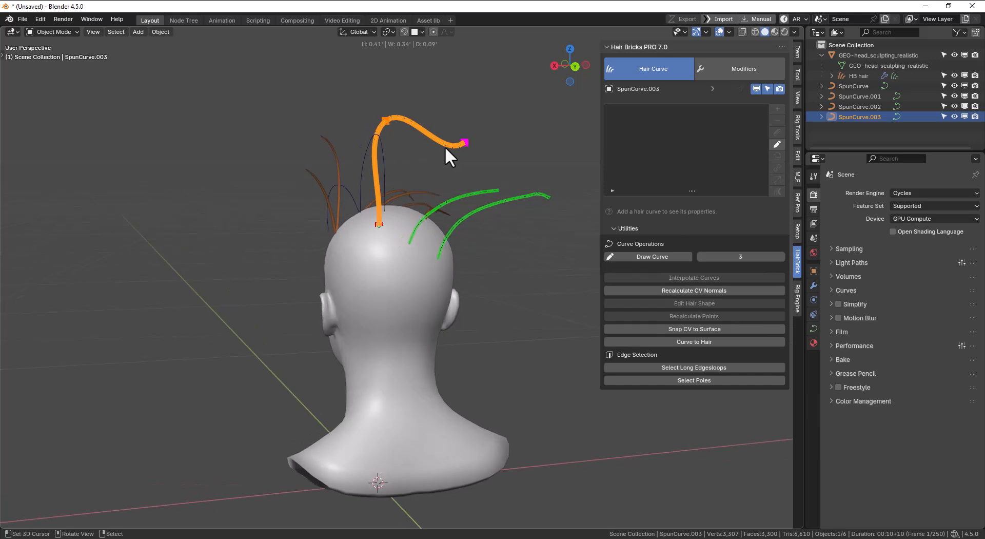
# Step: Use IK to pull the curve's tip down to the neck and adjust its middle point so it hangs behind the head
pyautogui.moveTo(463, 141)
pyautogui.keyDown('shift'); pyautogui.mouseDown()
pyautogui.moveTo(470, 132)
pyautogui.moveTo(474, 147)
pyautogui.mouseUp(); pyautogui.keyUp('shift')
pyautogui.moveTo(475, 146); pyautogui.dragTo(460, 153, button='middle')
pyautogui.keyDown('shift'); pyautogui.moveTo(464, 152); pyautogui.dragTo(329, 367); pyautogui.keyUp('shift')
pyautogui.moveTo(333, 366); pyautogui.dragTo(527, 327, button='middle')
pyautogui.keyDown('shift'); pyautogui.moveTo(497, 379); pyautogui.dragTo(471, 403); pyautogui.keyUp('shift')
pyautogui.moveTo(482, 344); pyautogui.dragTo(431, 349, button='middle')
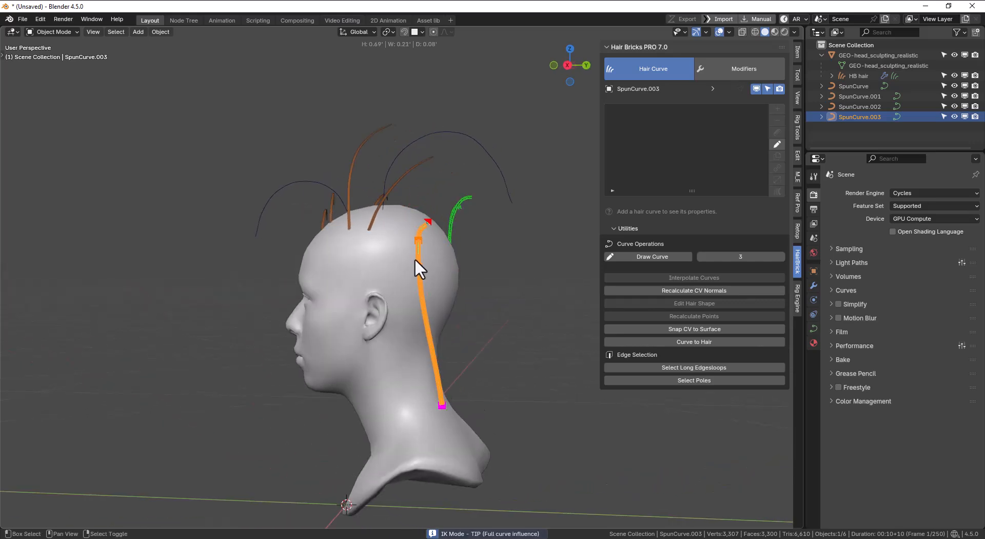
pyautogui.keyDown('shift'); pyautogui.moveTo(417, 240); pyautogui.dragTo(435, 257); pyautogui.keyUp('shift')
# Step: Draw another 3-point curve arching forward from the top of the forehead
pyautogui.moveTo(304, 215); pyautogui.dragTo(336, 242, button='middle')
pyautogui.moveTo(335, 242)
pyautogui.mouseDown()
pyautogui.moveTo(275, 148)
pyautogui.moveTo(177, 286)
pyautogui.mouseUp()
pyautogui.moveTo(206, 245); pyautogui.dragTo(218, 248, button='middle')
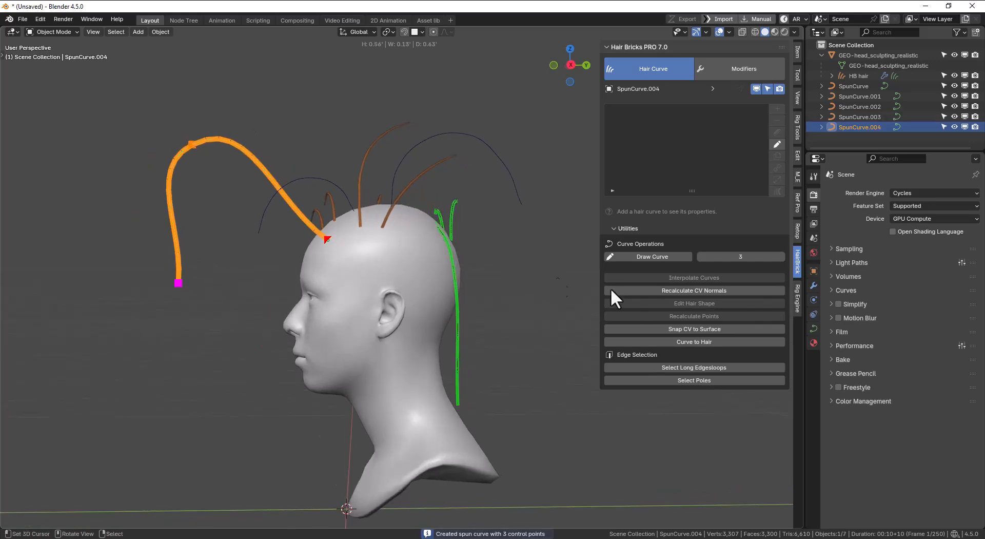
pyautogui.click(738, 255)
pyautogui.write('12')
pyautogui.press('BackSpace')
pyautogui.write('7')
pyautogui.press('Return')
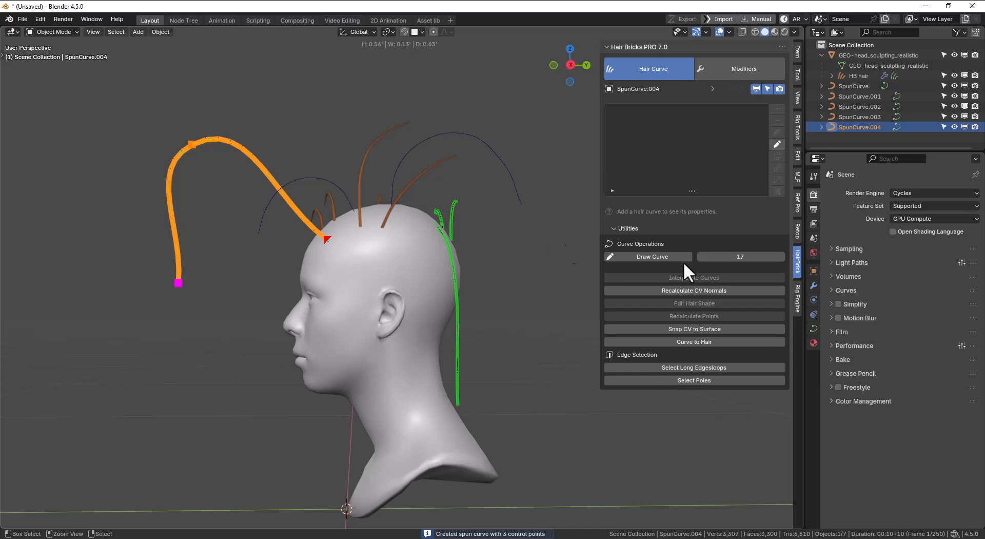
# Step: Set the Draw Curve point count to 7 and draw a tall curve arching forward from the top of the head
pyautogui.click(739, 256)
pyautogui.write('7')
pyautogui.press('Return')
pyautogui.moveTo(364, 240)
pyautogui.mouseDown()
pyautogui.moveTo(266, 61)
pyautogui.moveTo(181, 230)
pyautogui.mouseUp()
pyautogui.moveTo(231, 198); pyautogui.dragTo(239, 140, button='middle')
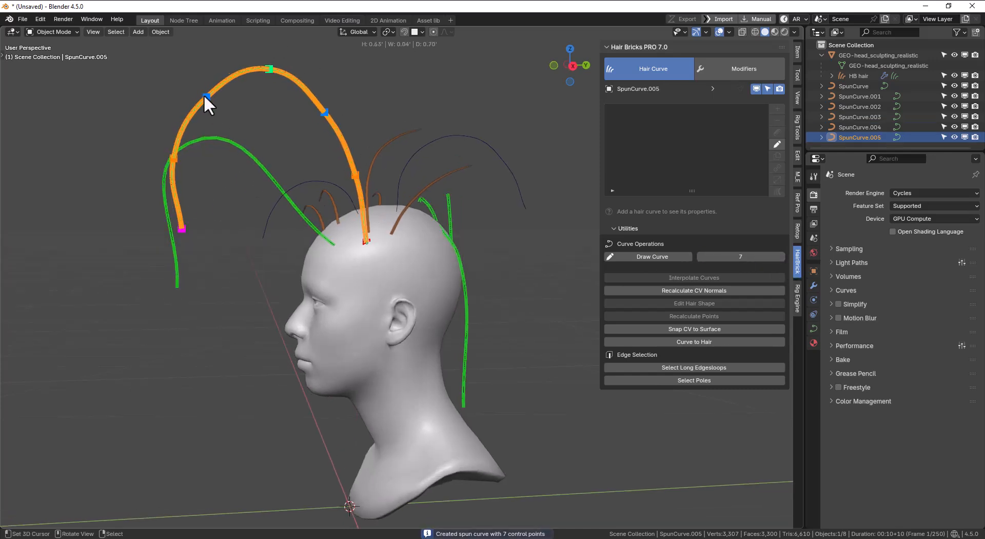
# Step: Reshape the 7-point curve into a fold by moving its three middle control points
pyautogui.moveTo(207, 96); pyautogui.dragTo(261, 130)
pyautogui.moveTo(269, 70); pyautogui.dragTo(209, 95)
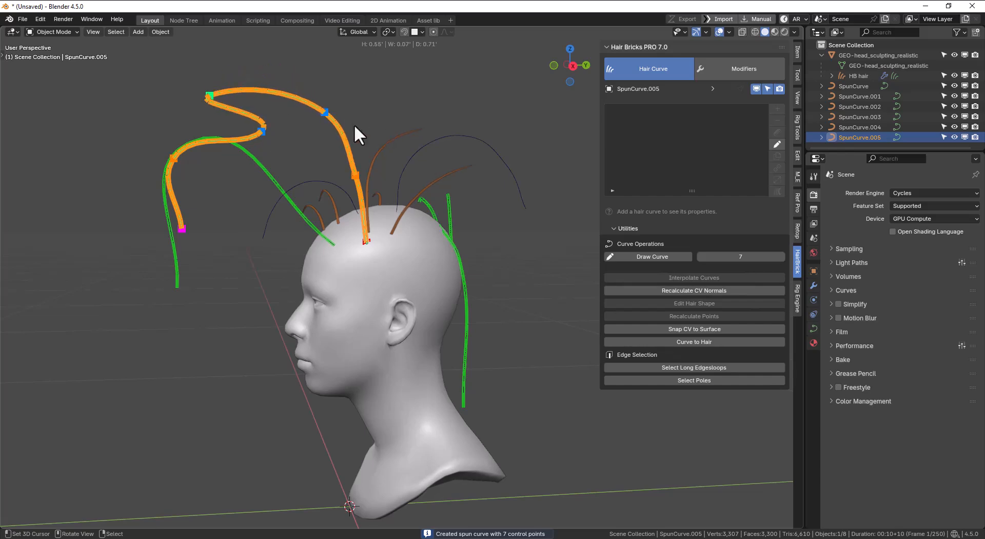
pyautogui.moveTo(323, 111); pyautogui.dragTo(297, 72)
pyautogui.moveTo(297, 72); pyautogui.dragTo(507, 167, button='middle')
pyautogui.moveTo(571, 195); pyautogui.dragTo(417, 165, button='middle')
# Step: Finish drawing to add the spun curves to the hair object and deselect everything
pyautogui.press('Return')
pyautogui.moveTo(339, 173); pyautogui.dragTo(433, 182, button='middle')
pyautogui.hotkey('alt', 'a')
pyautogui.scroll(-2, 461, 186)
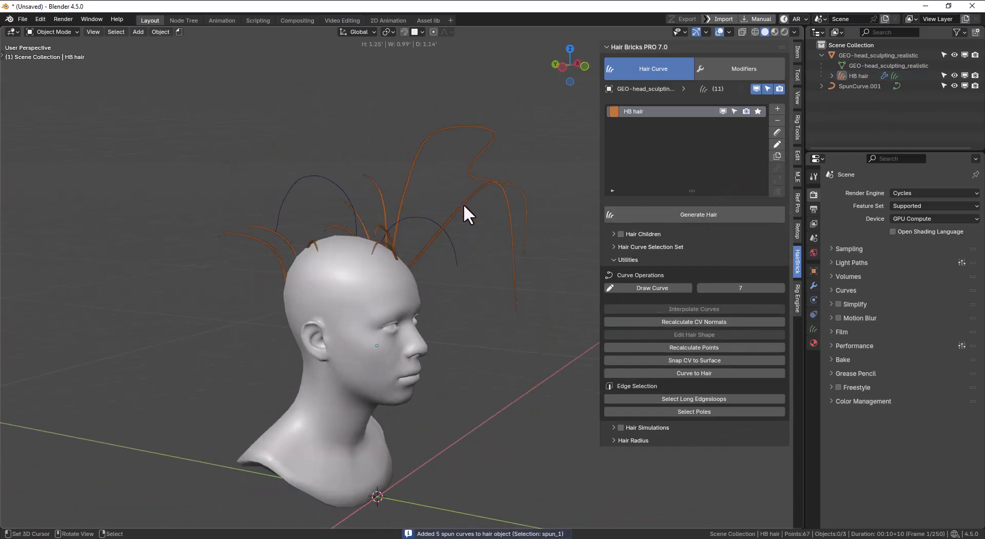
# Step: Select the HB hair object and delete it
pyautogui.click(464, 204)
pyautogui.moveTo(472, 206); pyautogui.dragTo(424, 181, button='middle')
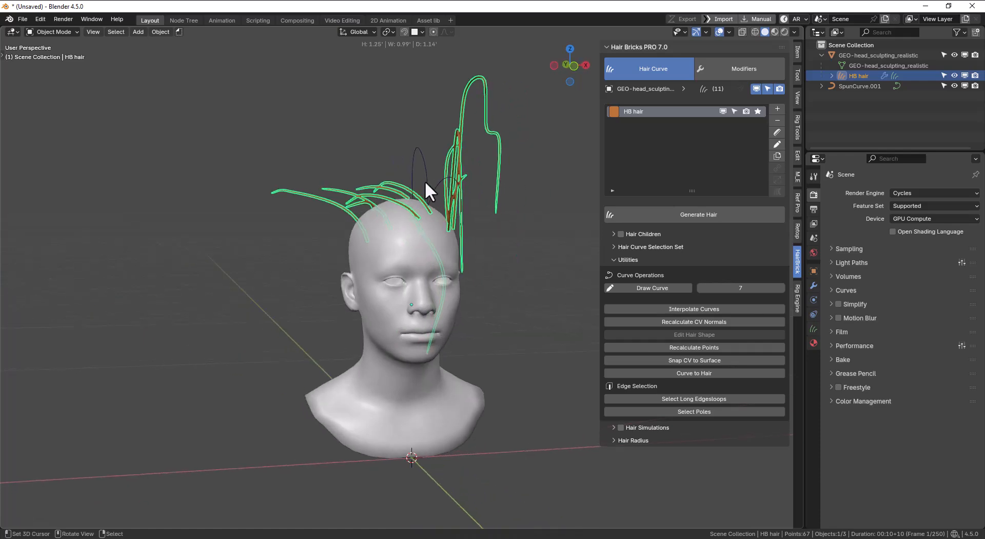
pyautogui.press('x')
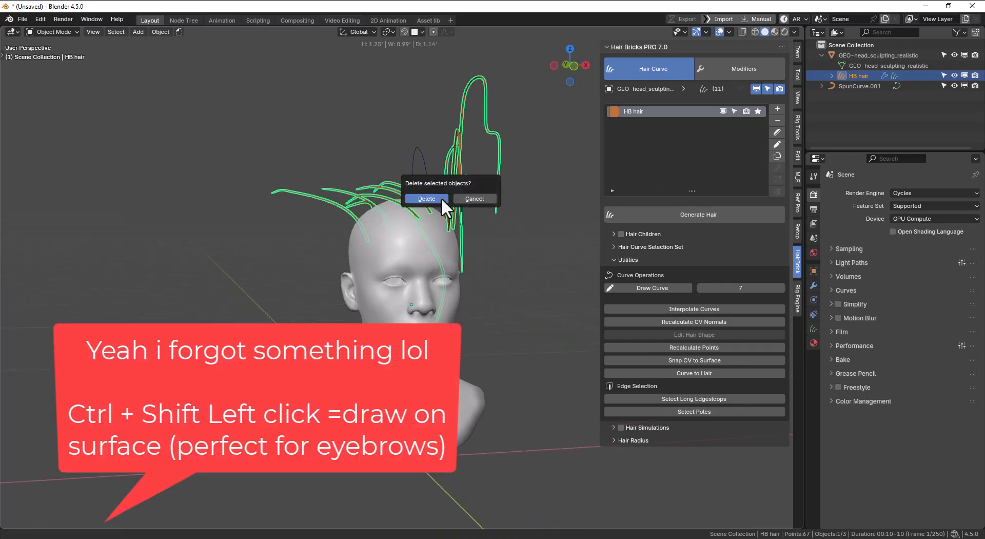
pyautogui.click(442, 198)
# Step: Add a new hair curve object to the head and draw a 7-point curve arching sideways from the crown
pyautogui.click(428, 232)
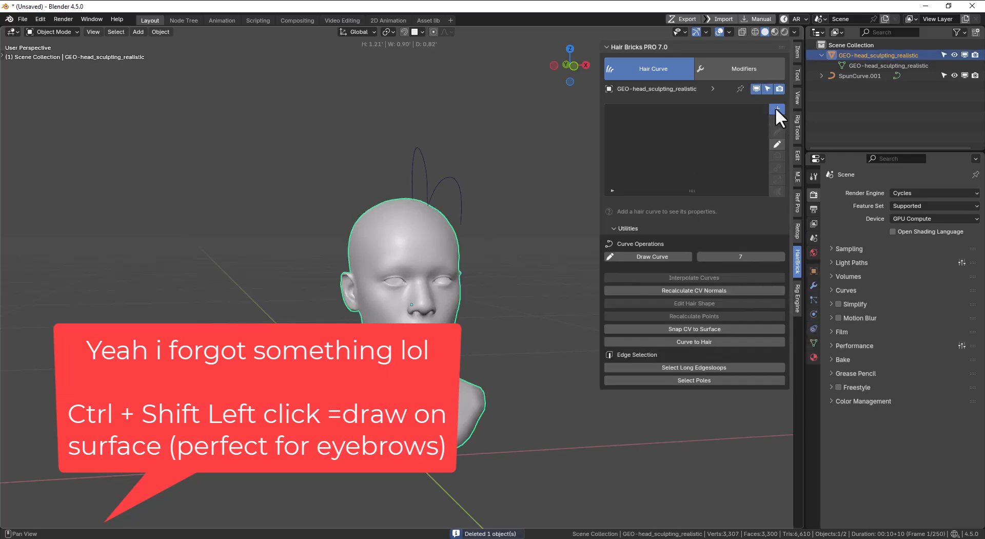
pyautogui.click(778, 109)
pyautogui.click(777, 144)
pyautogui.keyDown('ctrl'); pyautogui.moveTo(404, 208); pyautogui.dragTo(285, 194); pyautogui.keyUp('ctrl')
pyautogui.moveTo(367, 179); pyautogui.dragTo(329, 186, button='middle')
# Step: Duplicate the spun curve onto the other side of the crown, and rotate and scale down the copy
pyautogui.hotkey('shift', 'd')
pyautogui.click(413, 214)
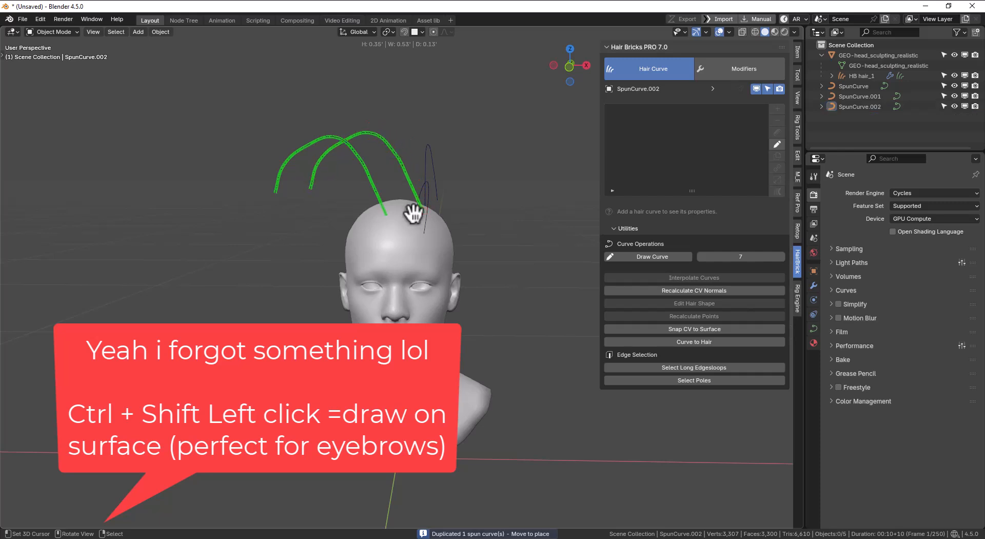
pyautogui.click(414, 191)
pyautogui.press('r')
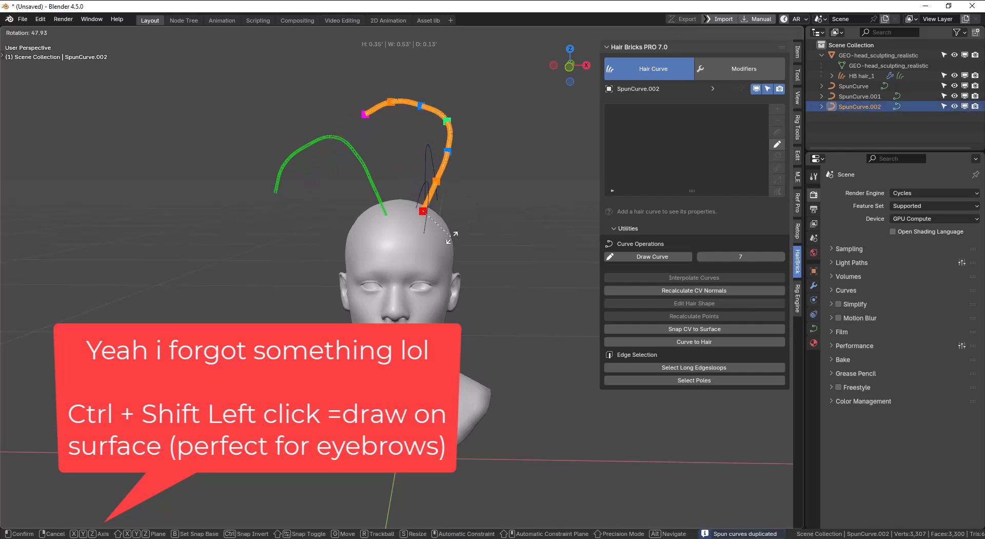
pyautogui.click(449, 229)
pyautogui.press('s')
pyautogui.click(528, 235)
# Step: Place two more duplicates of the small curve across the crown and shift the last one's root over the scalp
pyautogui.hotkey('shift', 'd')
pyautogui.click(407, 211)
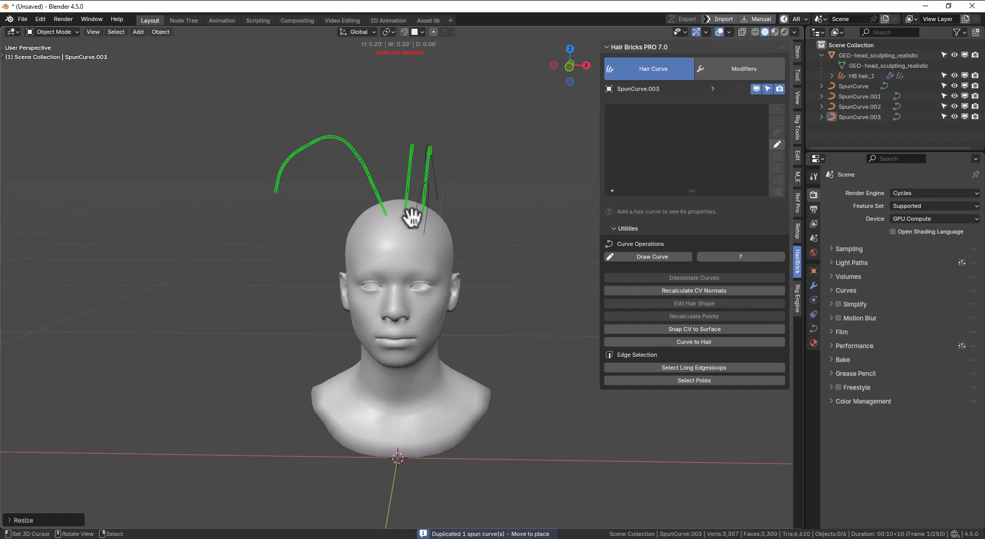
pyautogui.click(403, 184)
pyautogui.hotkey('shift', 'd')
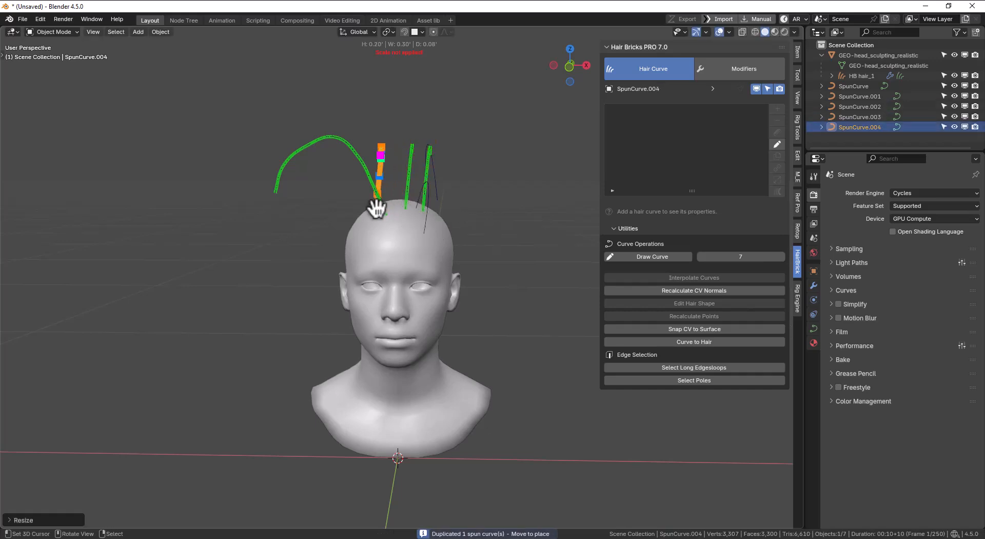
pyautogui.click(370, 208)
pyautogui.moveTo(373, 211); pyautogui.dragTo(427, 187, button='middle')
pyautogui.moveTo(425, 181); pyautogui.dragTo(387, 176)
pyautogui.moveTo(387, 176)
pyautogui.mouseDown(button='middle')
pyautogui.moveTo(438, 186)
pyautogui.moveTo(393, 189)
pyautogui.mouseUp(button='middle')
# Step: Select SpunCurve.002, slide its root down the side of the head and scale the curve down
pyautogui.click(457, 185)
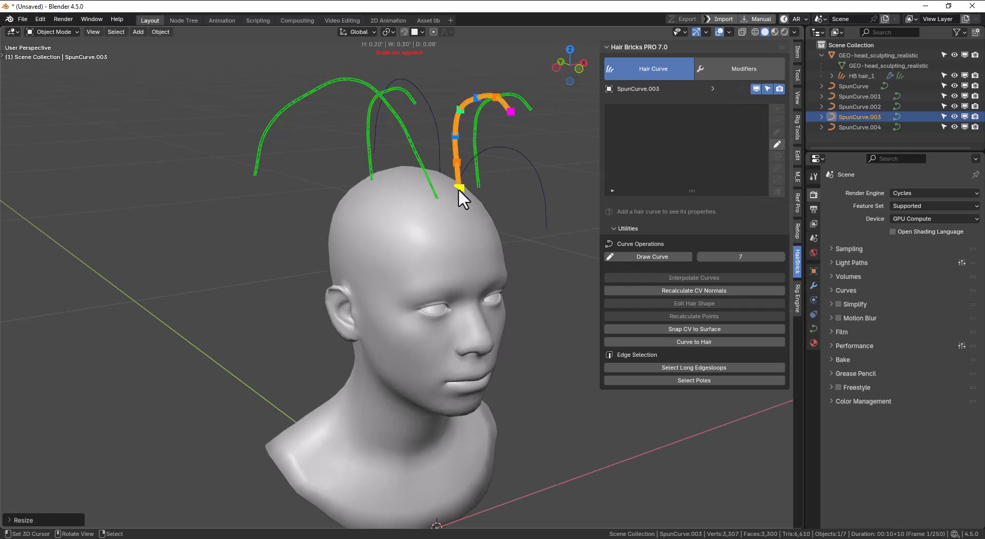
pyautogui.moveTo(452, 195); pyautogui.dragTo(486, 194, button='middle')
pyautogui.click(473, 186)
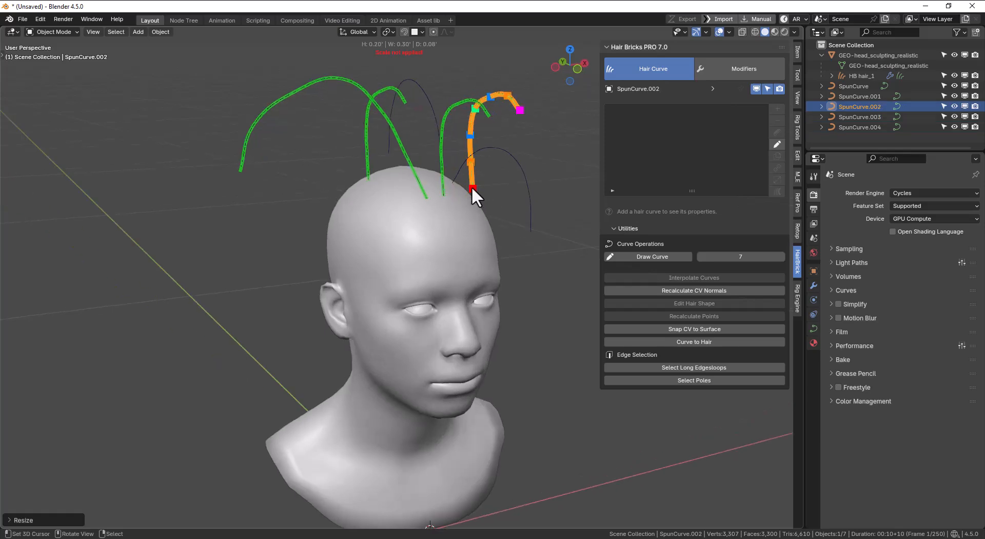
pyautogui.moveTo(472, 187); pyautogui.dragTo(466, 196)
pyautogui.moveTo(486, 197); pyautogui.dragTo(403, 202, button='middle')
pyautogui.moveTo(402, 202); pyautogui.dragTo(432, 224)
pyautogui.moveTo(432, 224); pyautogui.dragTo(298, 225, button='middle')
pyautogui.press('s')
pyautogui.click(336, 207)
pyautogui.moveTo(455, 222); pyautogui.dragTo(417, 218, button='middle')
# Step: Draw a row of short 7-point curves on the face surface above one eye to form an eyebrow
pyautogui.scroll(2, 403, 221)
pyautogui.scroll(1, 407, 222)
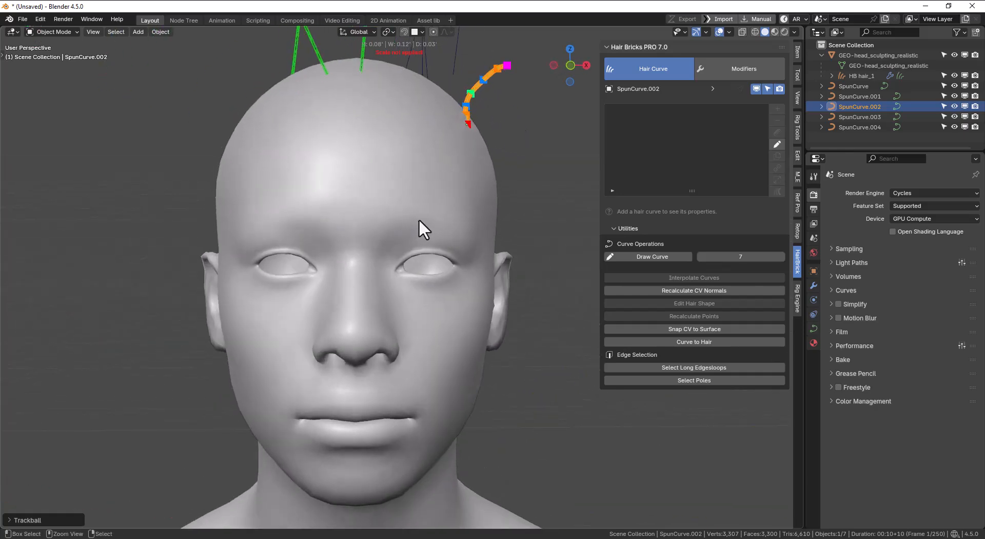
pyautogui.moveTo(392, 228)
pyautogui.keyDown('ctrl'); pyautogui.keyDown('shift'); pyautogui.mouseDown()
pyautogui.moveTo(405, 206)
pyautogui.moveTo(419, 207)
pyautogui.mouseUp(); pyautogui.keyUp('shift'); pyautogui.keyUp('ctrl')
pyautogui.moveTo(427, 222)
pyautogui.mouseDown(button='middle')
pyautogui.moveTo(416, 218)
pyautogui.moveTo(405, 254)
pyautogui.mouseUp(button='middle')
pyautogui.scroll(1, 416, 217)
pyautogui.moveTo(380, 231)
pyautogui.keyDown('ctrl'); pyautogui.keyDown('shift'); pyautogui.mouseDown()
pyautogui.moveTo(406, 207)
pyautogui.moveTo(441, 223)
pyautogui.mouseUp(); pyautogui.keyUp('shift'); pyautogui.keyUp('ctrl')
pyautogui.keyDown('ctrl'); pyautogui.keyDown('shift'); pyautogui.moveTo(424, 244); pyautogui.dragTo(454, 232); pyautogui.keyUp('shift'); pyautogui.keyUp('ctrl')
pyautogui.moveTo(421, 238)
pyautogui.mouseDown(button='middle')
pyautogui.moveTo(295, 247)
pyautogui.moveTo(379, 239)
pyautogui.mouseUp(button='middle')
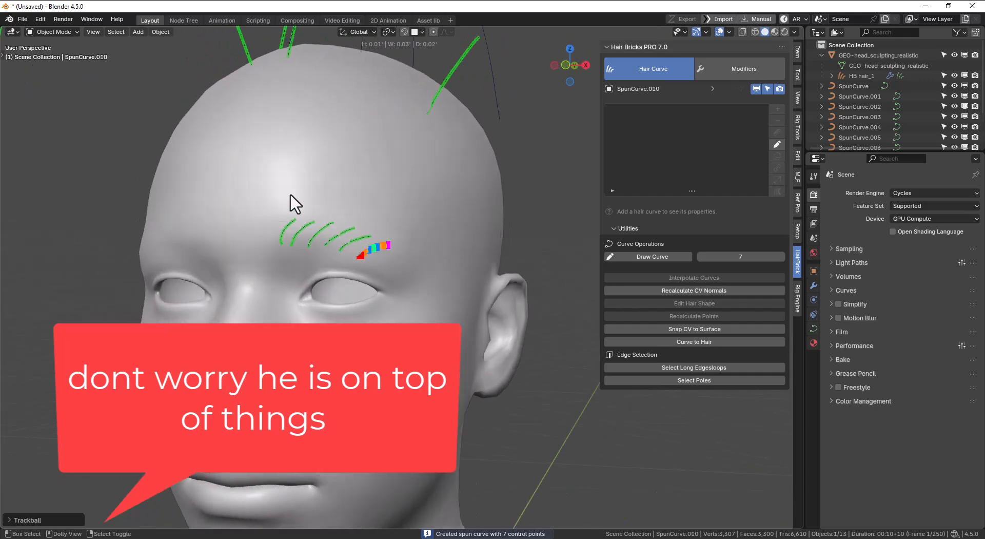
# Step: Draw longer curves on the head surface across the forehead and temple above the eyebrow
pyautogui.keyDown('ctrl'); pyautogui.keyDown('shift'); pyautogui.moveTo(282, 194); pyautogui.dragTo(289, 100); pyautogui.keyUp('shift'); pyautogui.keyUp('ctrl')
pyautogui.moveTo(349, 126)
pyautogui.keyDown('ctrl'); pyautogui.keyDown('shift'); pyautogui.mouseDown()
pyautogui.moveTo(320, 170)
pyautogui.moveTo(419, 147)
pyautogui.mouseUp(); pyautogui.keyUp('shift'); pyautogui.keyUp('ctrl')
pyautogui.moveTo(426, 182)
pyautogui.keyDown('ctrl'); pyautogui.keyDown('shift'); pyautogui.mouseDown()
pyautogui.moveTo(441, 176)
pyautogui.moveTo(569, 238)
pyautogui.mouseUp(); pyautogui.keyUp('shift'); pyautogui.keyUp('ctrl')
pyautogui.moveTo(488, 189)
pyautogui.mouseDown(button='middle')
pyautogui.moveTo(368, 198)
pyautogui.moveTo(489, 188)
pyautogui.moveTo(440, 194)
pyautogui.mouseUp(button='middle')
pyautogui.keyDown('ctrl'); pyautogui.keyDown('shift'); pyautogui.moveTo(408, 230); pyautogui.dragTo(518, 189); pyautogui.keyUp('shift'); pyautogui.keyUp('ctrl')
pyautogui.moveTo(518, 189)
pyautogui.mouseDown(button='middle')
pyautogui.moveTo(469, 206)
pyautogui.moveTo(384, 211)
pyautogui.moveTo(452, 198)
pyautogui.moveTo(378, 208)
pyautogui.moveTo(390, 199)
pyautogui.mouseUp(button='middle')
# Step: Box-select only the eyebrow curves, change the pivot point and rotate them together
pyautogui.hotkey('alt', 'a')
pyautogui.press('b')
pyautogui.moveTo(268, 180); pyautogui.dragTo(384, 220)
pyautogui.moveTo(384, 220); pyautogui.dragTo(392, 202, button='middle')
pyautogui.press('.')
pyautogui.click(402, 253)
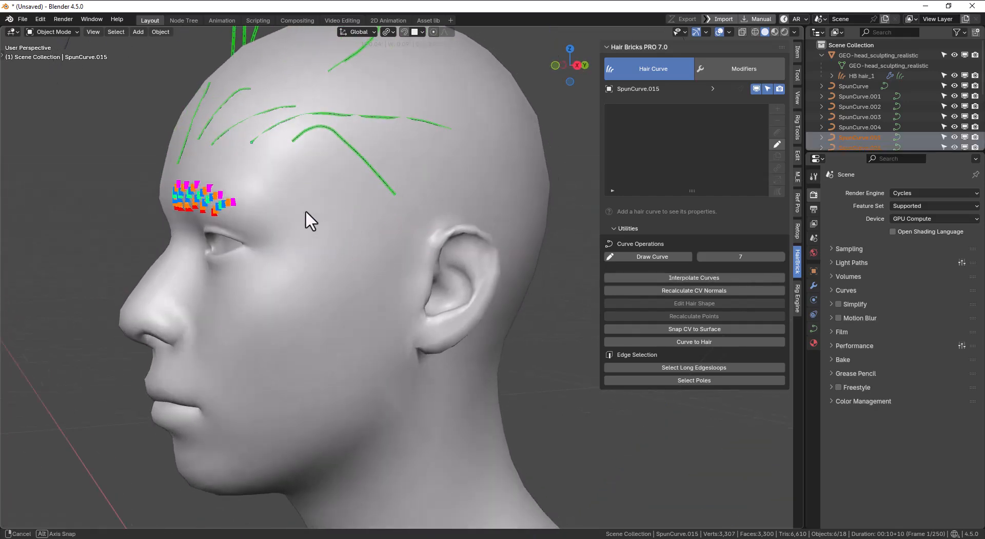
pyautogui.moveTo(308, 210); pyautogui.dragTo(325, 194, button='middle')
pyautogui.press('r')
pyautogui.click(259, 167)
# Step: Finish drawing to add all the spun curves to the HB hair_1 object and leave that hair object selected
pyautogui.moveTo(259, 167); pyautogui.dragTo(457, 180, button='middle')
pyautogui.press('Return')
pyautogui.hotkey('alt', 'a')
pyautogui.press('a')
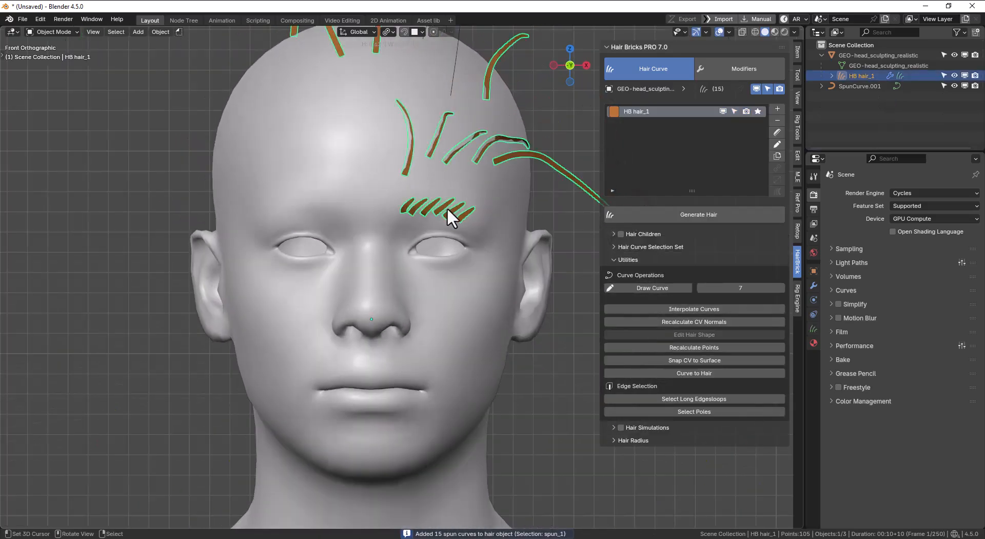
pyautogui.moveTo(494, 180); pyautogui.dragTo(722, 159, button='middle')
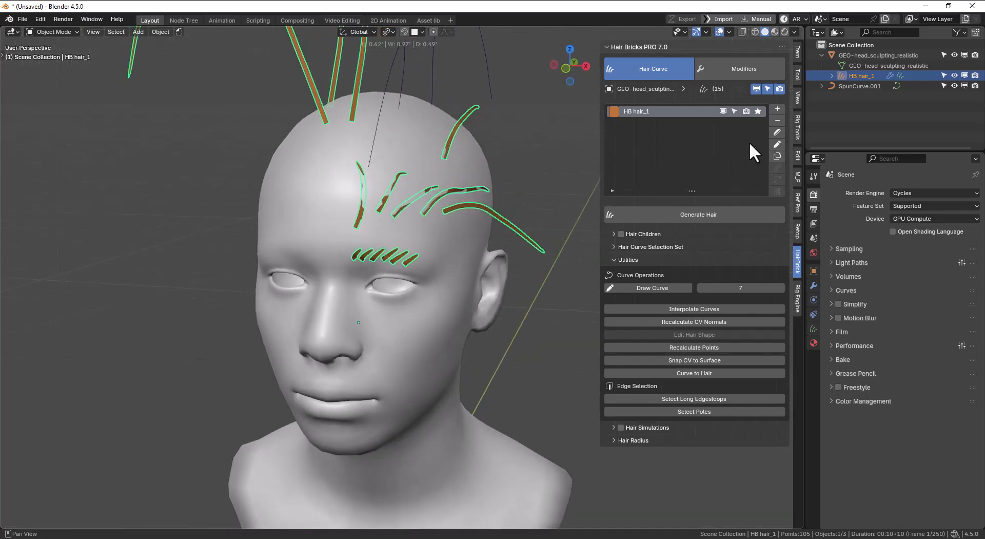
pyautogui.scroll(-4, 455, 141)
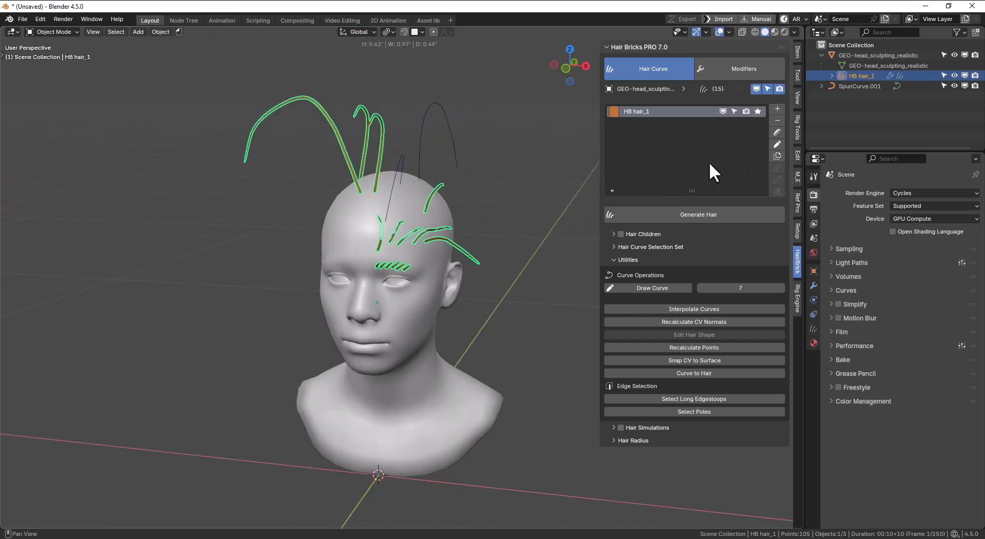
# Step: Duplicate the HB hair_1 curve object, try moving the copy and delete it
pyautogui.click(781, 155)
pyautogui.click(769, 199)
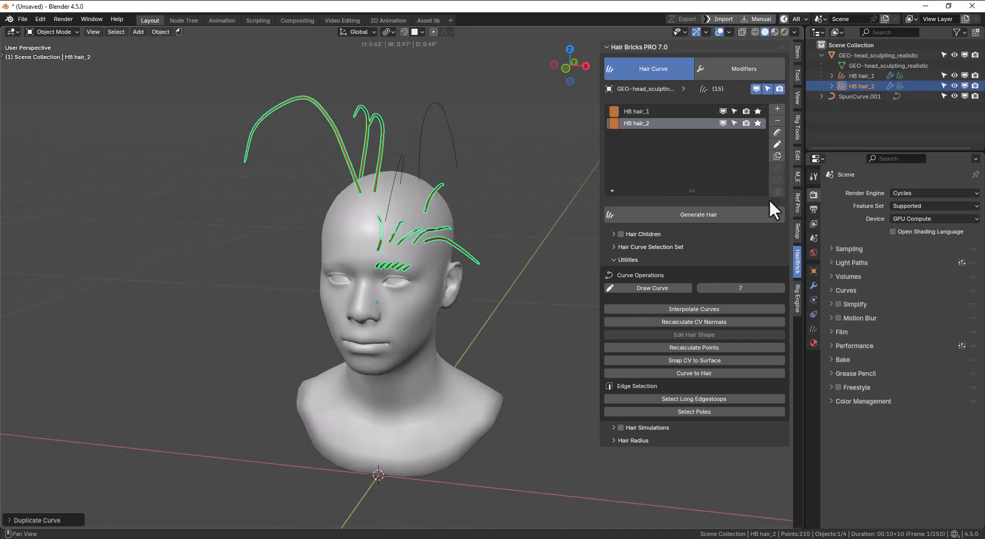
pyautogui.moveTo(543, 194); pyautogui.dragTo(579, 177, button='middle')
pyautogui.press('g')
pyautogui.click(365, 144)
pyautogui.press('Delete')
# Step: Delete the HB hair_1 object and SpunCurve.001, keeping only the head in the scene
pyautogui.click(444, 185)
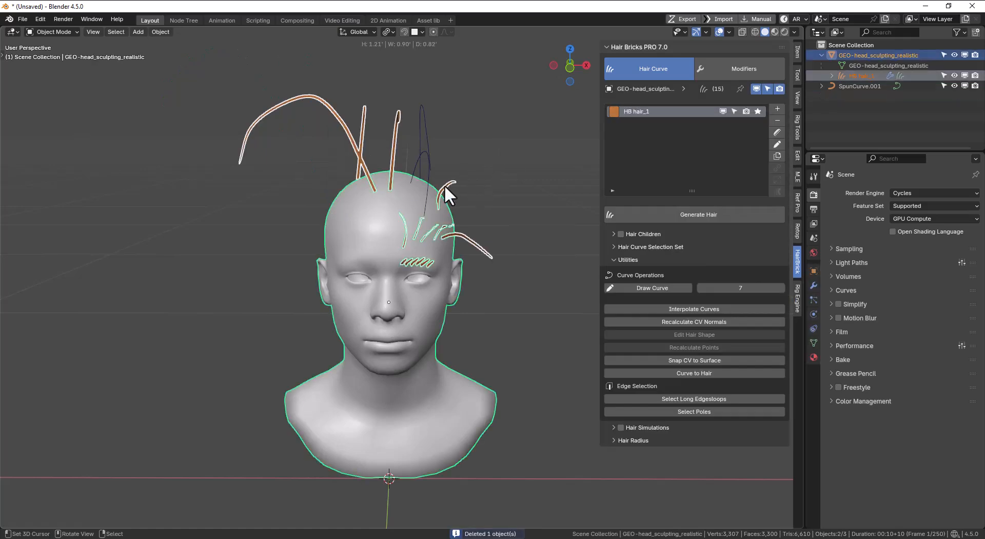
pyautogui.click(420, 149)
pyautogui.moveTo(420, 150); pyautogui.dragTo(385, 141, button='middle')
pyautogui.scroll(2, 484, 148)
pyautogui.scroll(-1, 393, 141)
pyautogui.scroll(-2, 394, 141)
pyautogui.moveTo(454, 144)
pyautogui.mouseDown(button='middle')
pyautogui.moveTo(414, 142)
pyautogui.moveTo(466, 146)
pyautogui.mouseUp(button='middle')
pyautogui.scroll(1, 417, 142)
pyautogui.press('a')
pyautogui.press('x')
pyautogui.press('Return')
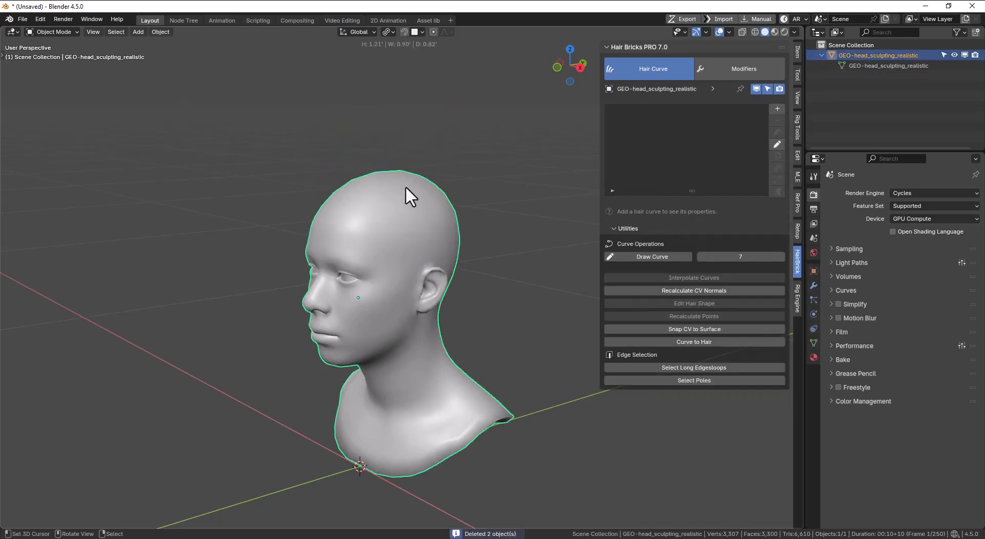
# Step: Draw five 7-point spun curves outward from the top of the head and finish them as a single curve object
pyautogui.click(777, 143)
pyautogui.moveTo(399, 185)
pyautogui.mouseDown()
pyautogui.moveTo(286, 114)
pyautogui.moveTo(277, 143)
pyautogui.mouseUp()
pyautogui.moveTo(477, 112)
pyautogui.mouseDown()
pyautogui.moveTo(393, 187)
pyautogui.moveTo(518, 152)
pyautogui.mouseUp()
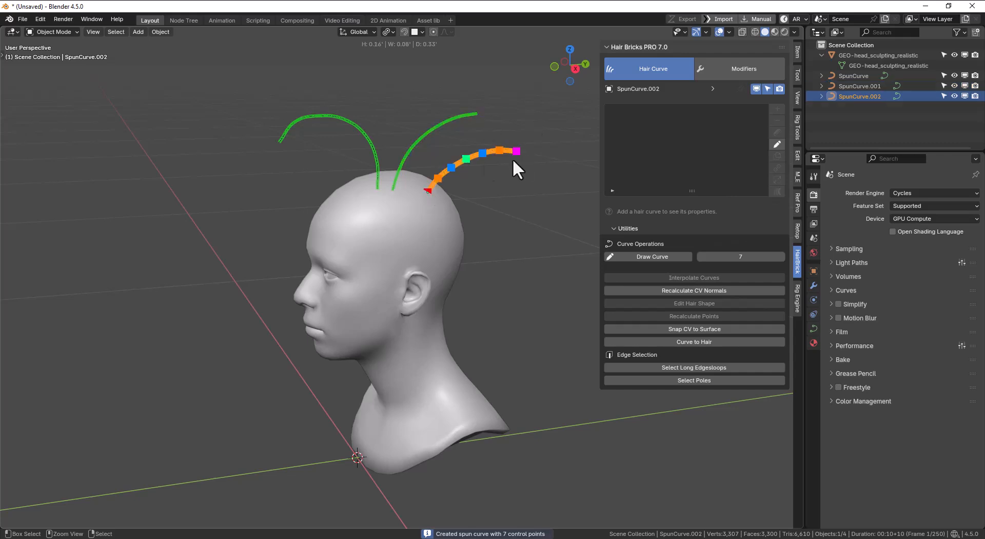
pyautogui.moveTo(352, 191); pyautogui.dragTo(240, 167)
pyautogui.moveTo(381, 183); pyautogui.dragTo(419, 91)
pyautogui.press('Return')
pyautogui.moveTo(348, 122)
pyautogui.mouseDown(button='middle')
pyautogui.moveTo(511, 115)
pyautogui.moveTo(345, 117)
pyautogui.moveTo(378, 121)
pyautogui.mouseUp(button='middle')
pyautogui.press('Tab')
pyautogui.press('Tab')
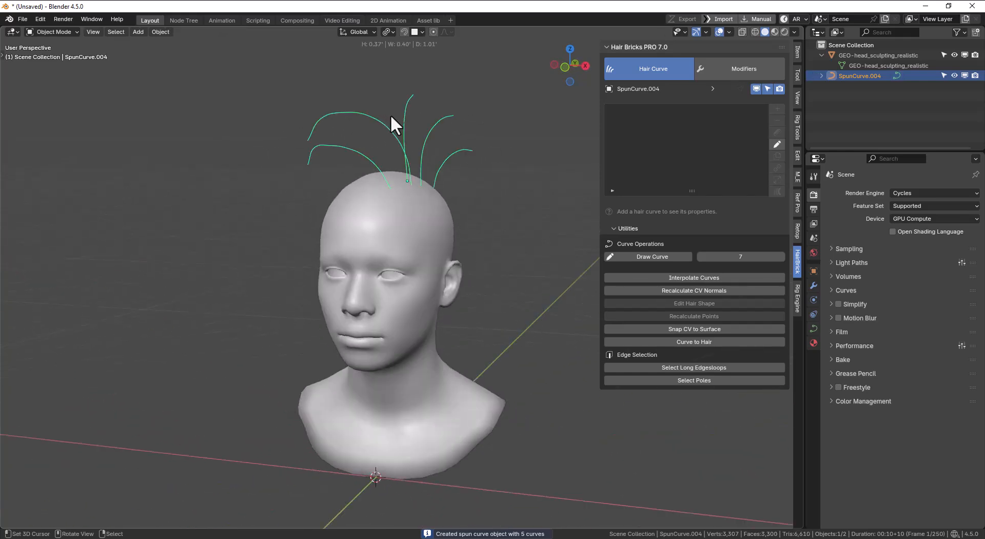
# Step: Convert the curve object to hair with GEO-head_sculpting_realistic as the mesh object
pyautogui.click(702, 342)
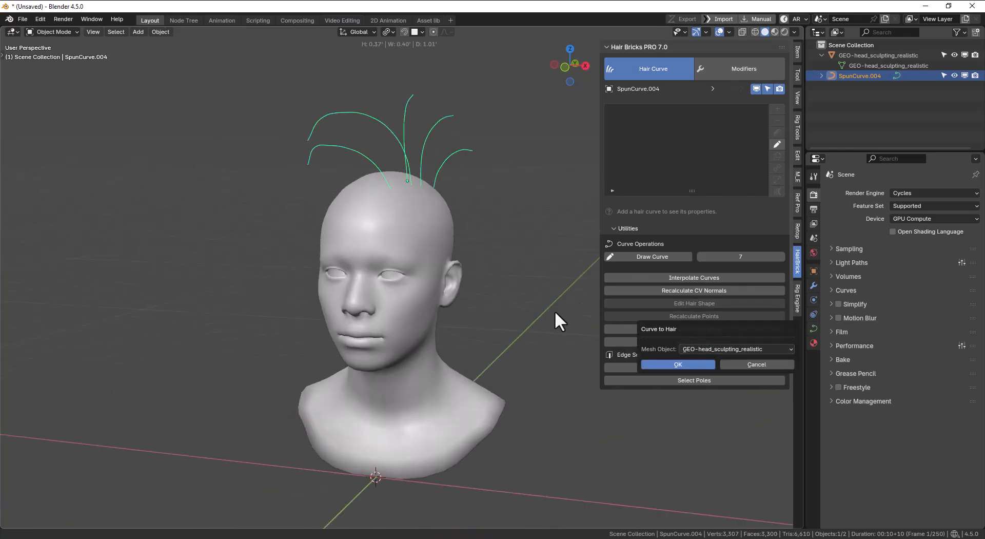
pyautogui.click(641, 227)
pyautogui.click(641, 225)
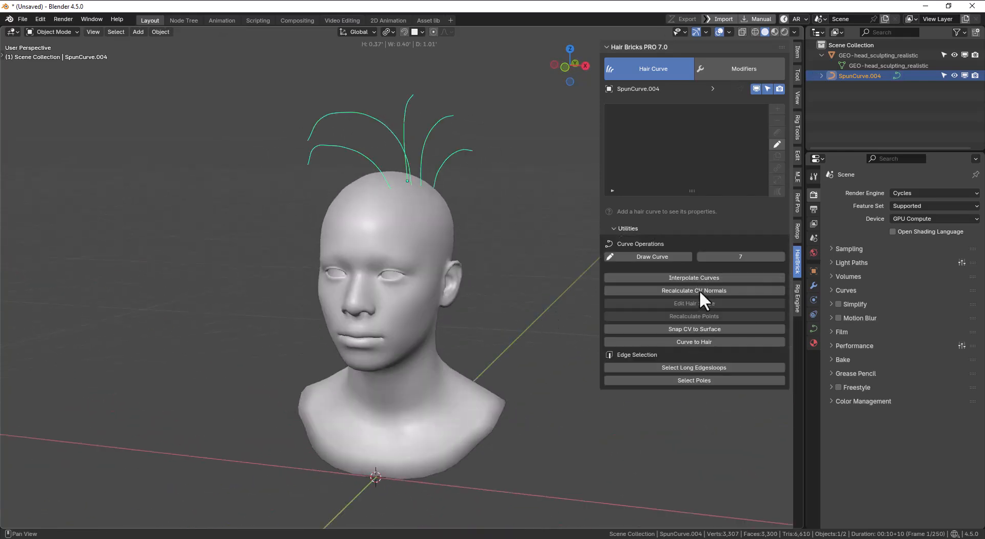
pyautogui.click(700, 340)
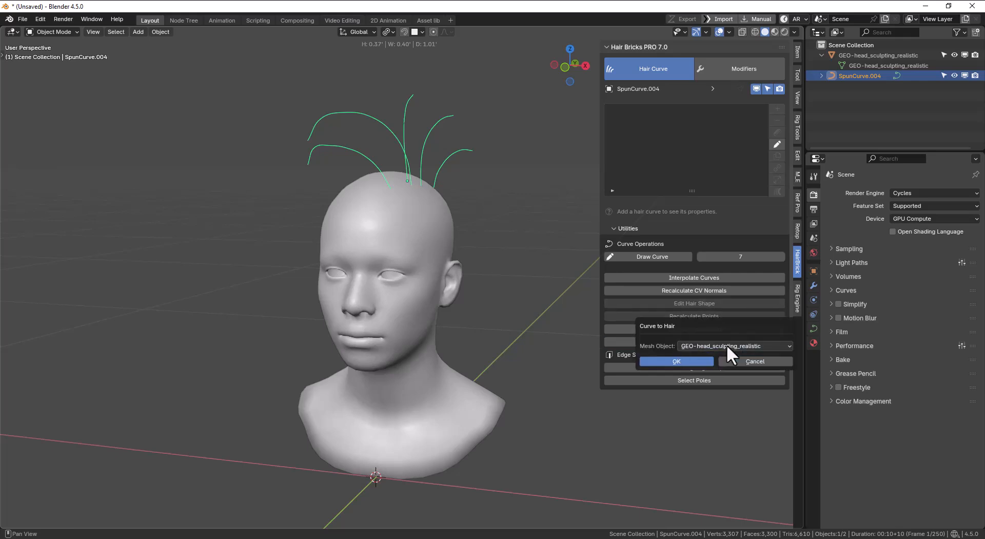
pyautogui.click(691, 364)
pyautogui.moveTo(519, 262); pyautogui.dragTo(552, 260, button='middle')
pyautogui.hotkey('alt', 'a')
pyautogui.click(430, 167)
pyautogui.moveTo(476, 195); pyautogui.dragTo(512, 183, button='middle')
pyautogui.hotkey('alt', 'a')
pyautogui.moveTo(433, 175); pyautogui.dragTo(417, 184, button='middle')
# Step: Add an empty hair curves object to the head and switch it to Sculpt Mode
pyautogui.click(414, 191)
pyautogui.hotkey('shift', 'a')
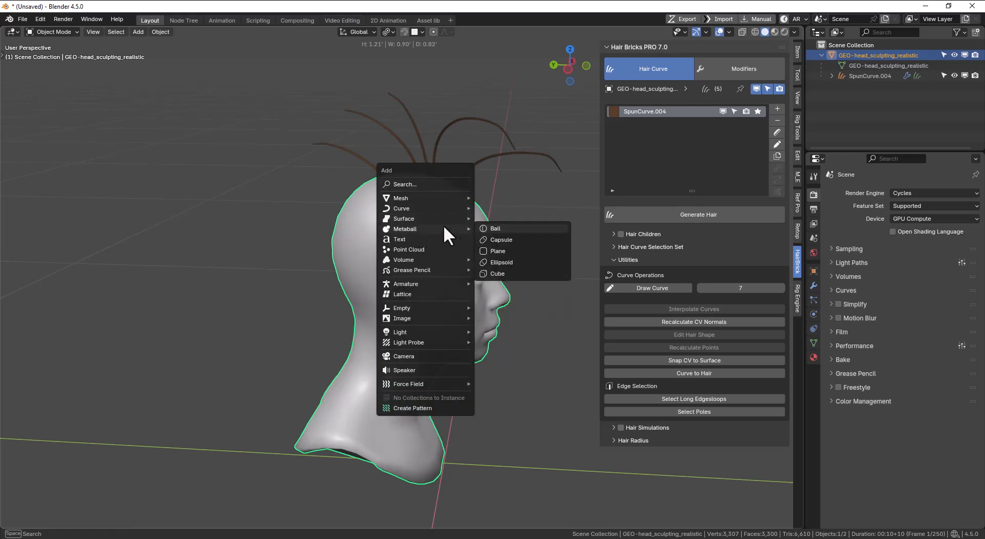
pyautogui.moveTo(414, 208)
pyautogui.click(517, 263)
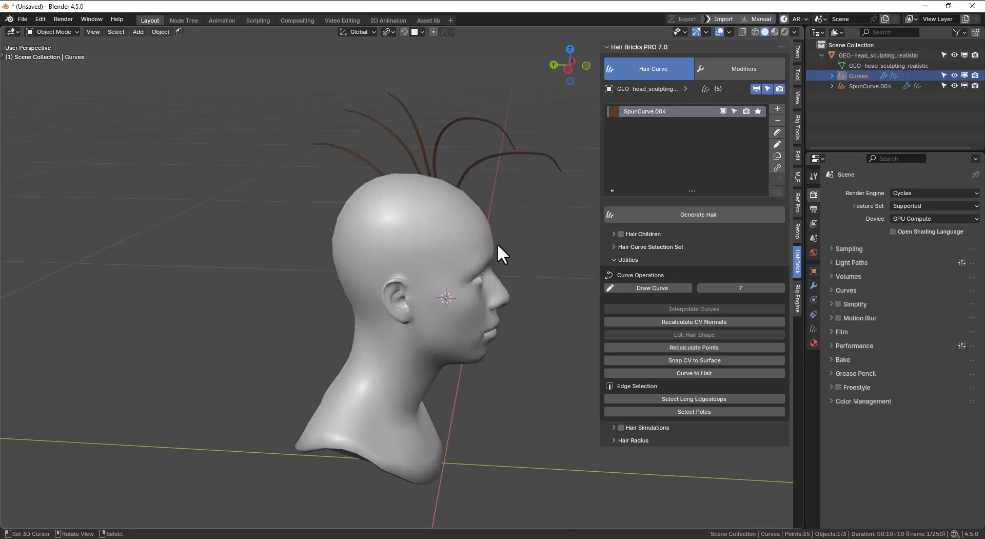
pyautogui.moveTo(510, 256); pyautogui.dragTo(469, 222, button='middle')
pyautogui.hotkey('ctrl', 'Tab')
pyautogui.click(488, 281)
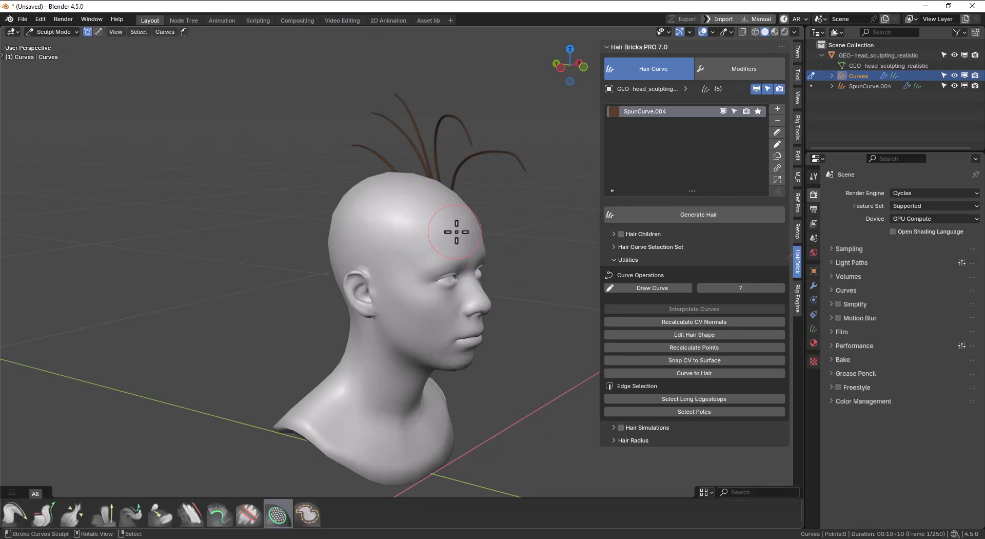
# Step: Add hair curves on one side of the upper head with the Density brush, return to Object Mode and select them
pyautogui.moveTo(476, 236); pyautogui.dragTo(423, 234)
pyautogui.moveTo(423, 234); pyautogui.dragTo(470, 210, button='middle')
pyautogui.hotkey('ctrl', 'Tab')
pyautogui.click(402, 209)
pyautogui.moveTo(402, 210)
pyautogui.mouseDown(button='middle')
pyautogui.moveTo(440, 216)
pyautogui.moveTo(509, 197)
pyautogui.mouseUp(button='middle')
pyautogui.click(509, 197)
pyautogui.click(216, 149)
pyautogui.moveTo(251, 152); pyautogui.dragTo(355, 161, button='middle')
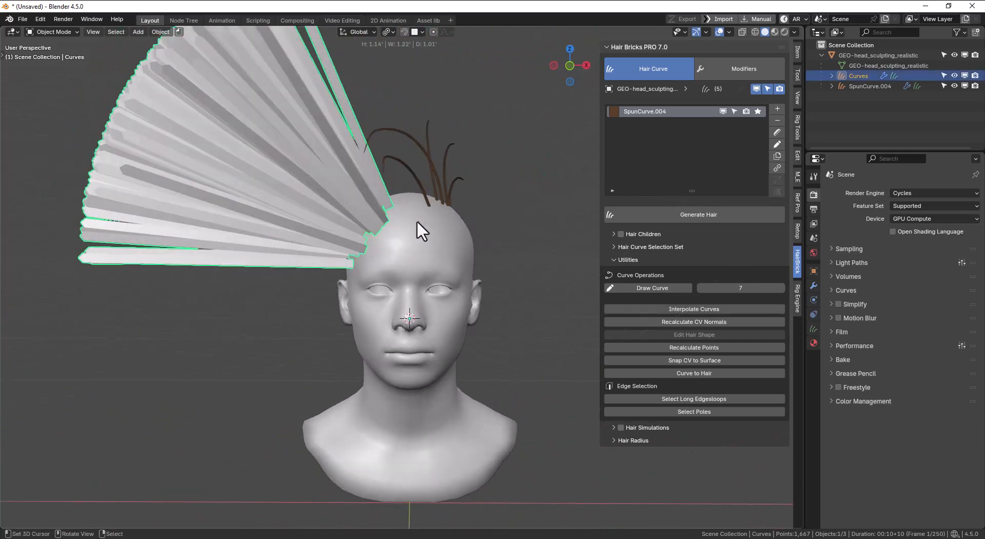
# Step: Clear the hair curves' parent with kept transformation and parent them to the head with Object (Attach Curves to Surface)
pyautogui.hotkey('alt', 'p')
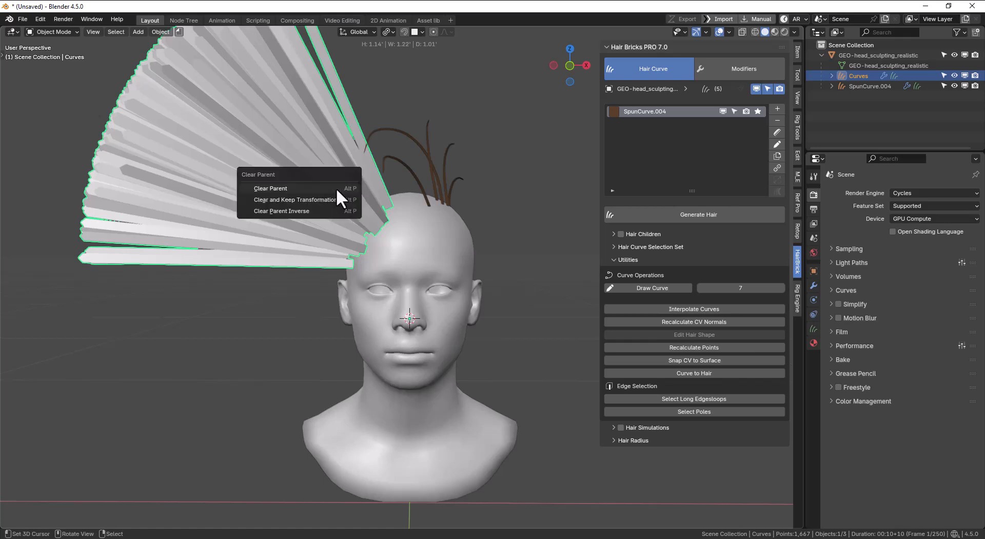
pyautogui.click(327, 198)
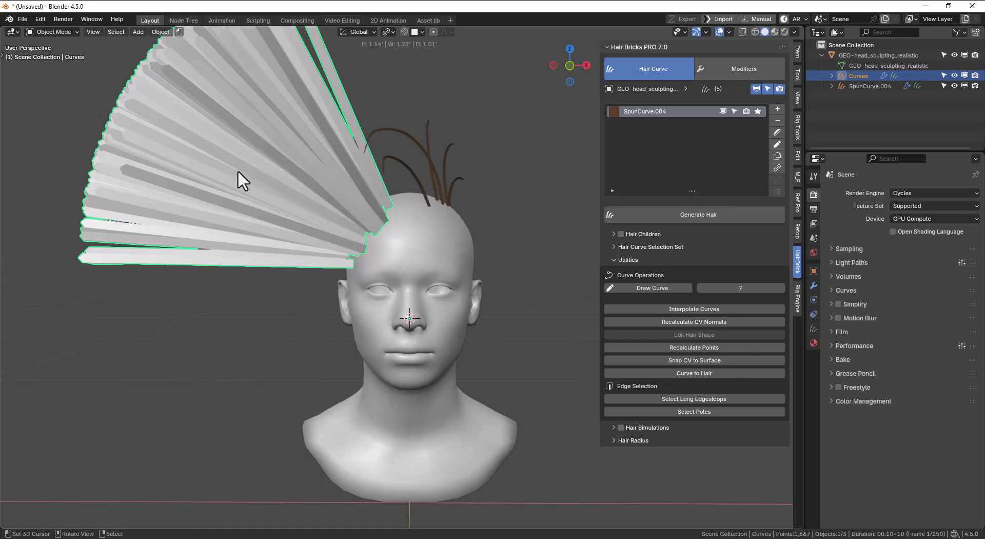
pyautogui.keyDown('shift'); pyautogui.click(404, 219); pyautogui.keyUp('shift')
pyautogui.hotkey('ctrl', 'p')
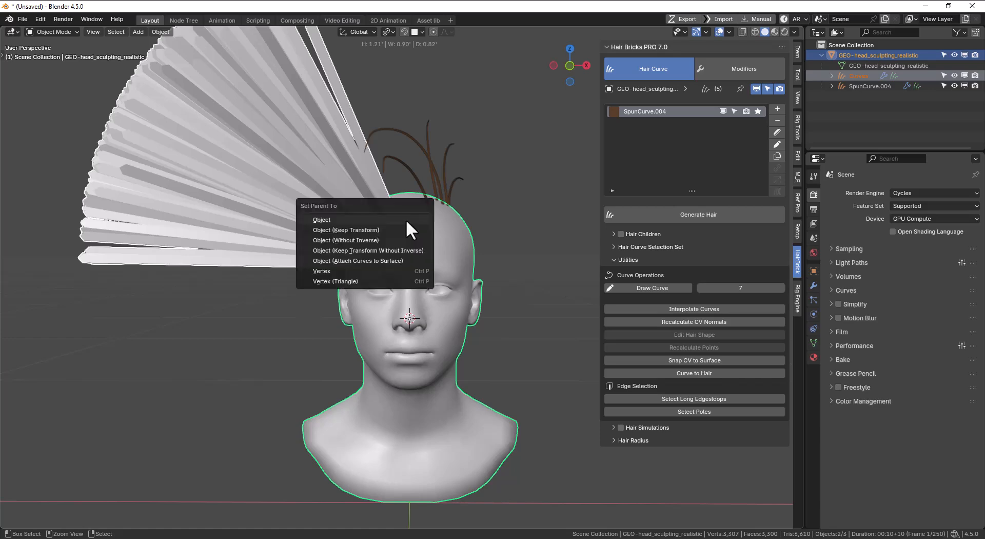
pyautogui.click(395, 259)
pyautogui.click(404, 229)
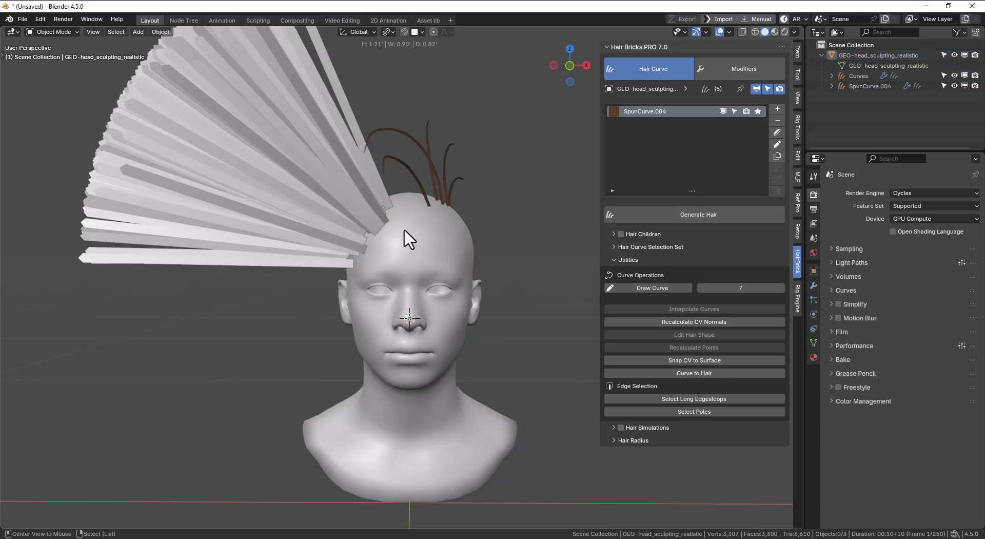
# Step: Select the sculpted hair curves and add them to the head's hair list as an existing curve, without removing modifiers
pyautogui.press('g')
pyautogui.rightClick(488, 246)
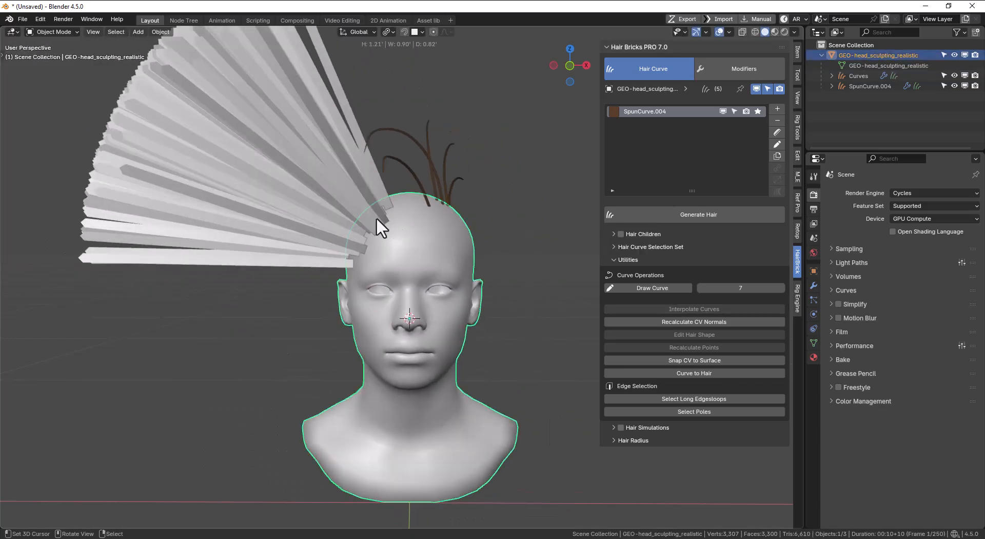
pyautogui.rightClick(320, 201)
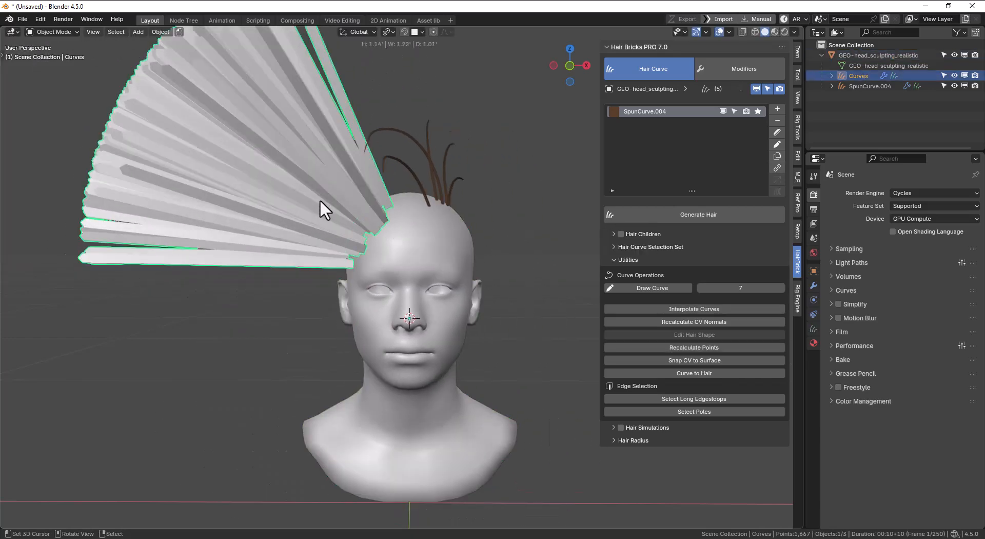
pyautogui.click(777, 168)
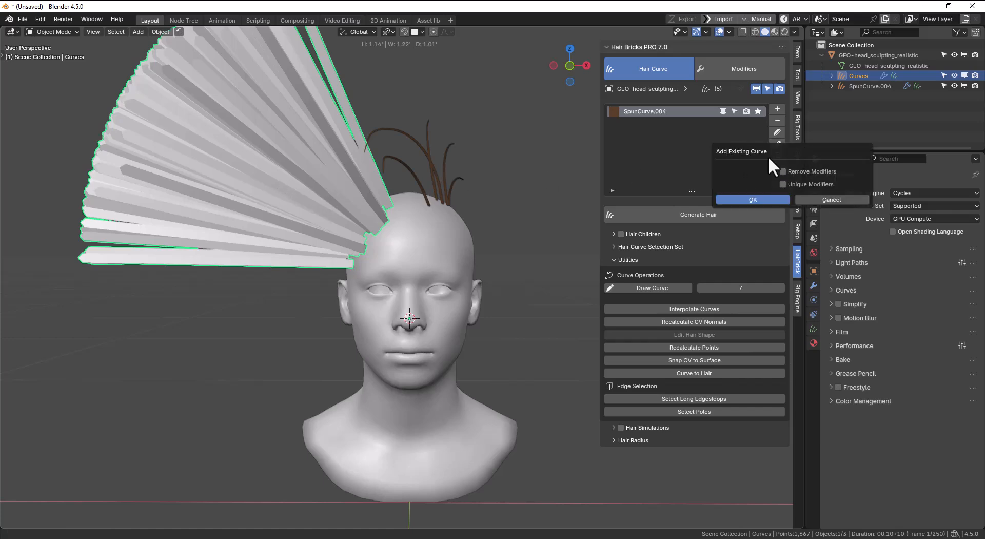
pyautogui.click(758, 199)
# Step: Delete both the Curves and SpunCurve.004 objects, leaving only the head in the scene
pyautogui.hotkey('alt', 'a')
pyautogui.moveTo(433, 186); pyautogui.dragTo(410, 160, button='middle')
pyautogui.click(396, 160)
pyautogui.press('s')
pyautogui.click(451, 185)
pyautogui.keyDown('shift'); pyautogui.click(428, 180); pyautogui.keyUp('shift')
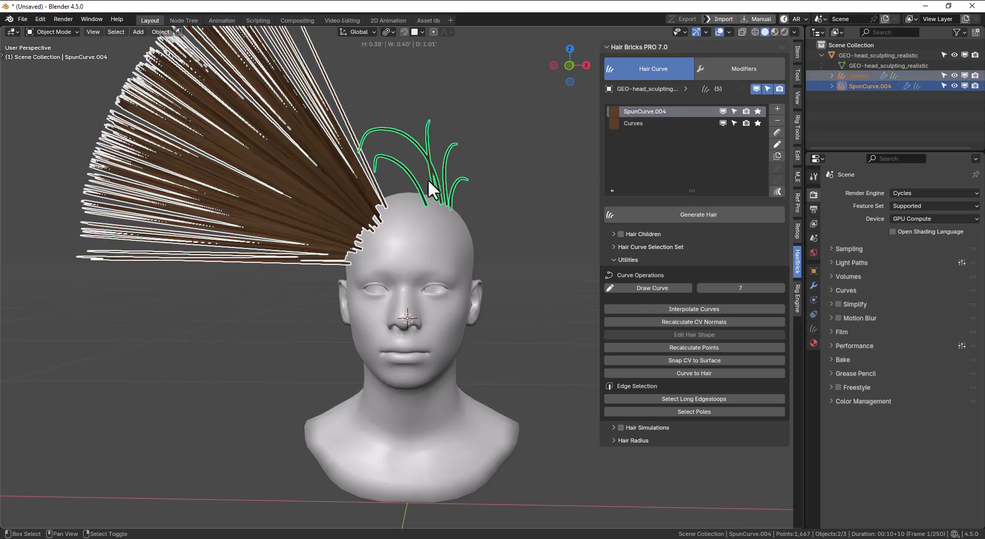
pyautogui.press('x')
pyautogui.click(488, 147)
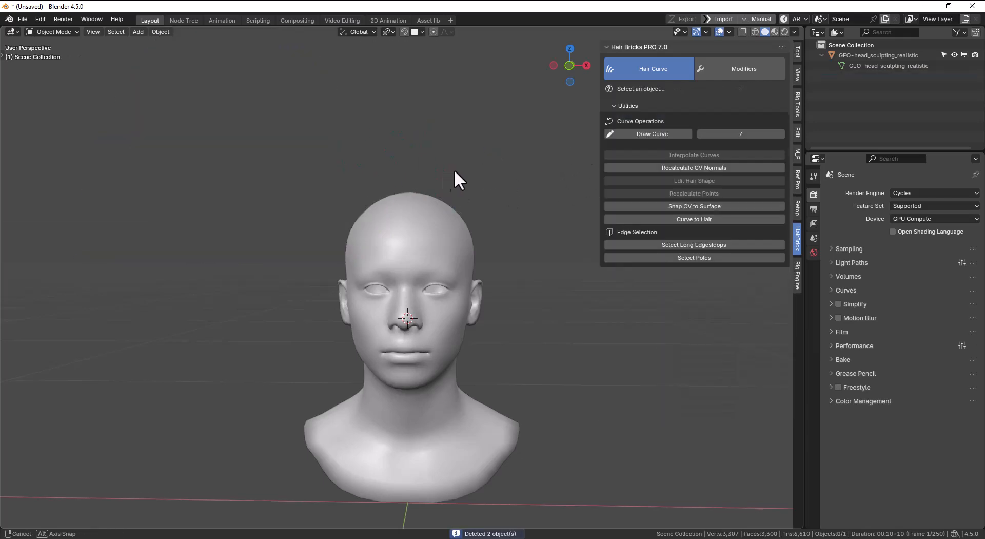
# Step: Remove the leftover Curves entry from the head's hair list and add a new hair object to the head
pyautogui.click(422, 205)
pyautogui.moveTo(422, 205); pyautogui.dragTo(536, 177, button='middle')
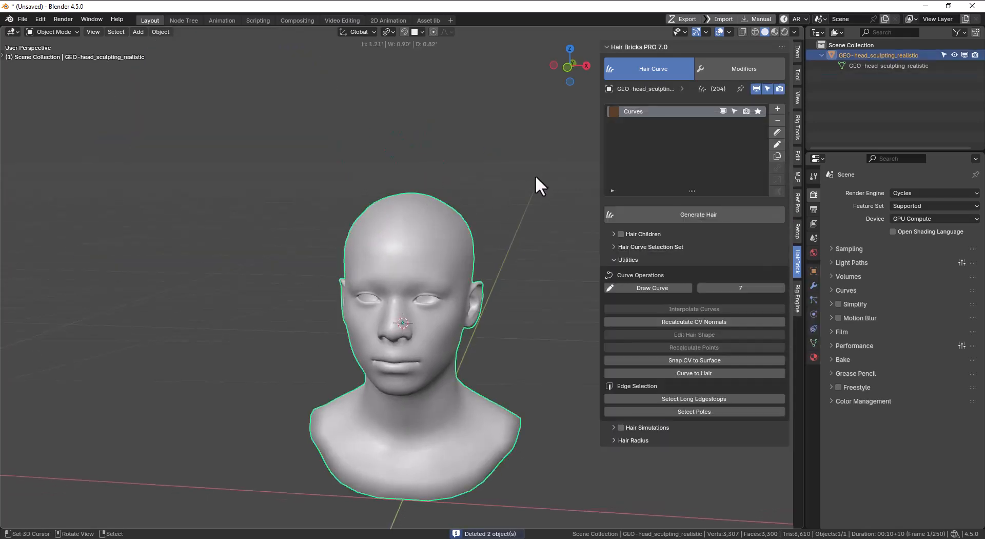
pyautogui.click(777, 120)
pyautogui.click(777, 108)
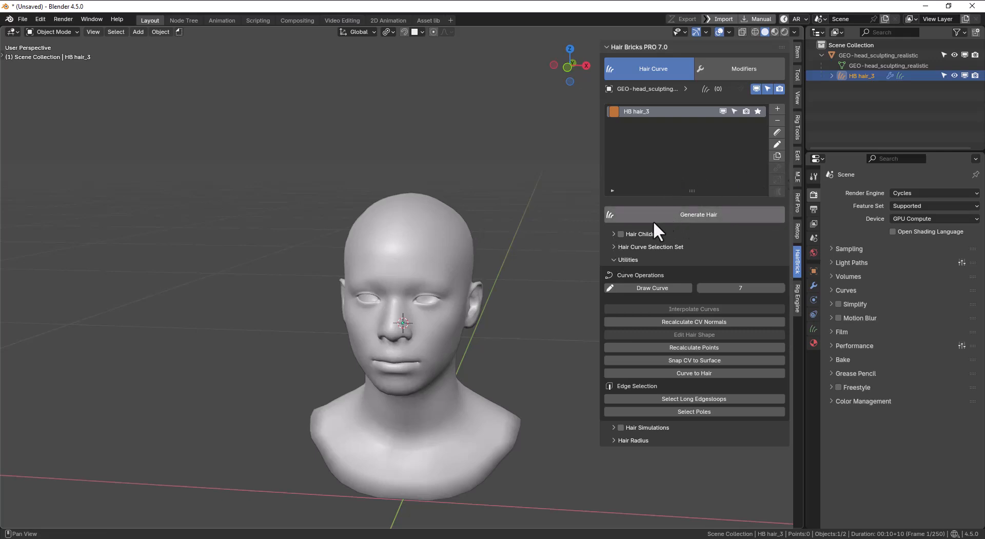
# Step: Generate hair over the head for HB hair_3 and set the hair length to 0.320
pyautogui.click(676, 215)
pyautogui.moveTo(446, 226); pyautogui.dragTo(590, 231, button='middle')
pyautogui.moveTo(739, 283); pyautogui.dragTo(775, 283)
pyautogui.press('KP_1')
pyautogui.moveTo(515, 267); pyautogui.dragTo(464, 241, button='middle')
pyautogui.moveTo(371, 243); pyautogui.dragTo(431, 241, button='middle')
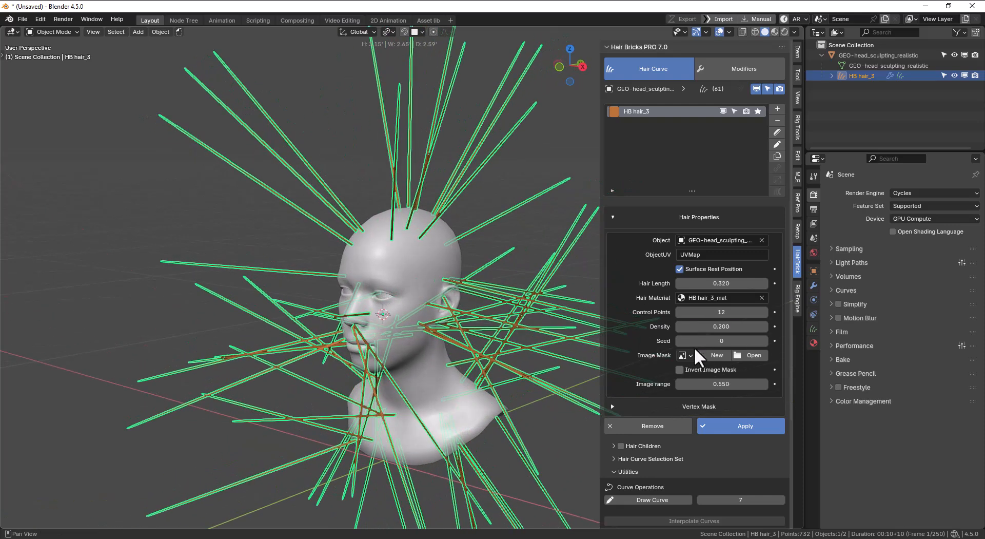
pyautogui.moveTo(472, 189); pyautogui.dragTo(519, 197, button='middle')
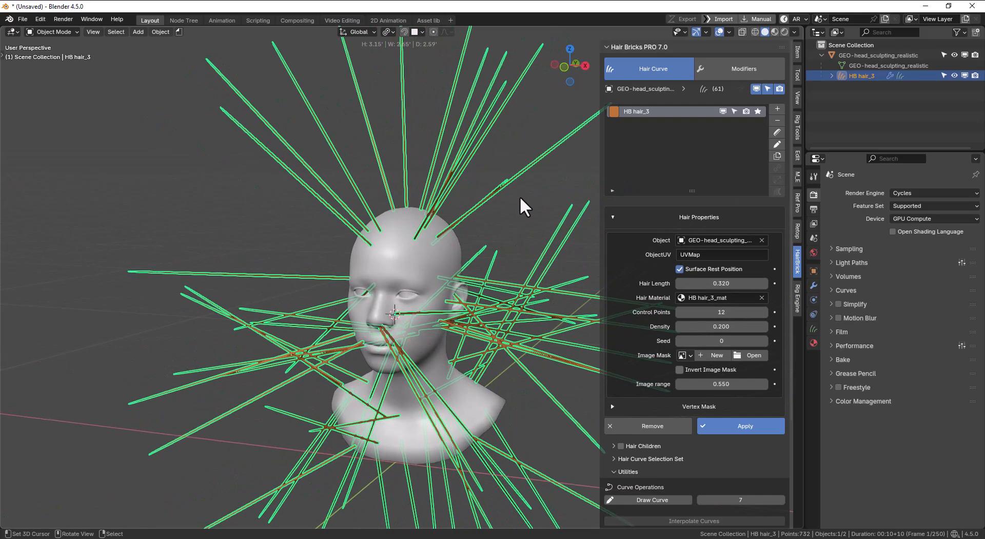
# Step: Create a white 2048 × 2048 px image named Hair mask as the image mask of the generated hair
pyautogui.click(719, 355)
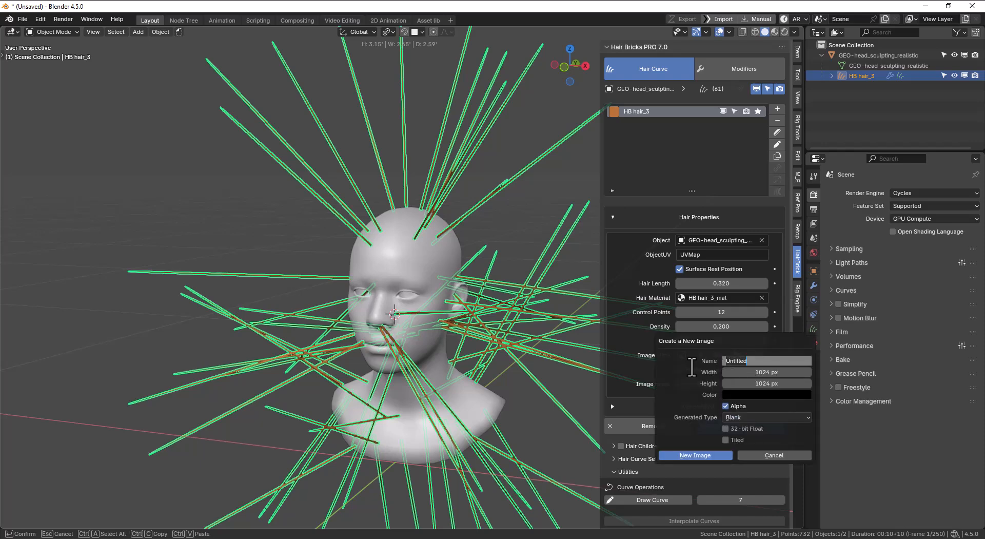
pyautogui.click(692, 367)
pyautogui.click(792, 392)
pyautogui.moveTo(816, 305); pyautogui.dragTo(816, 226)
pyautogui.click(745, 374)
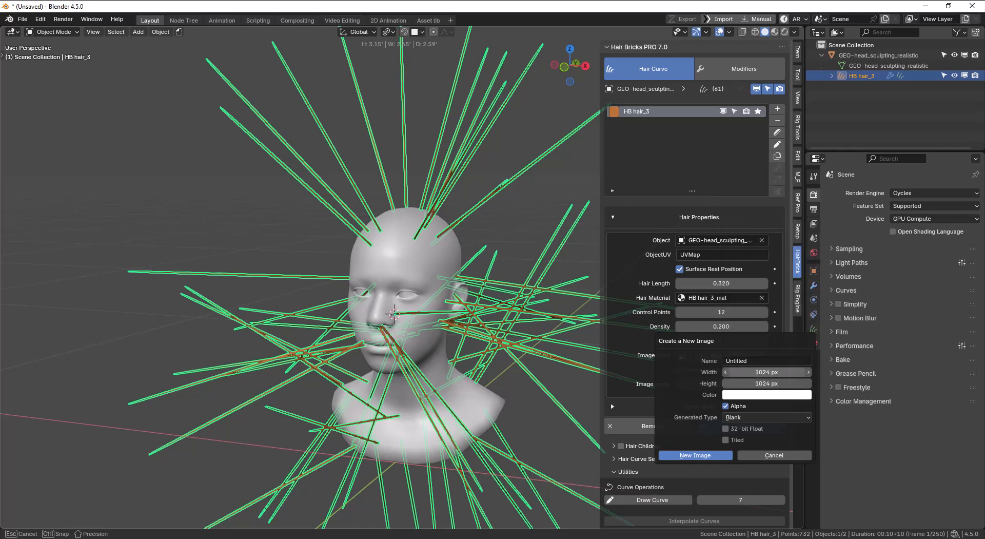
pyautogui.write('2048')
pyautogui.press('Return')
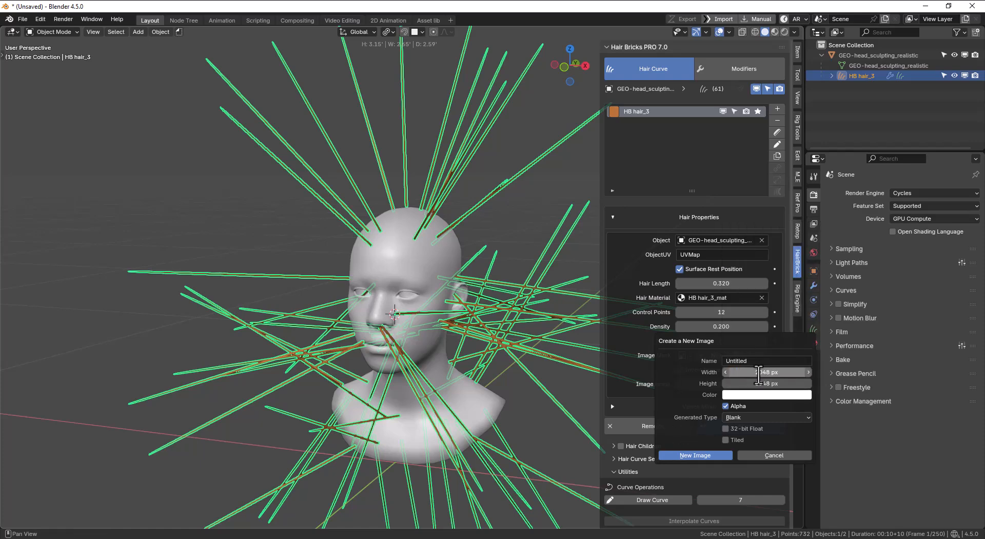
pyautogui.click(749, 394)
pyautogui.click(773, 361)
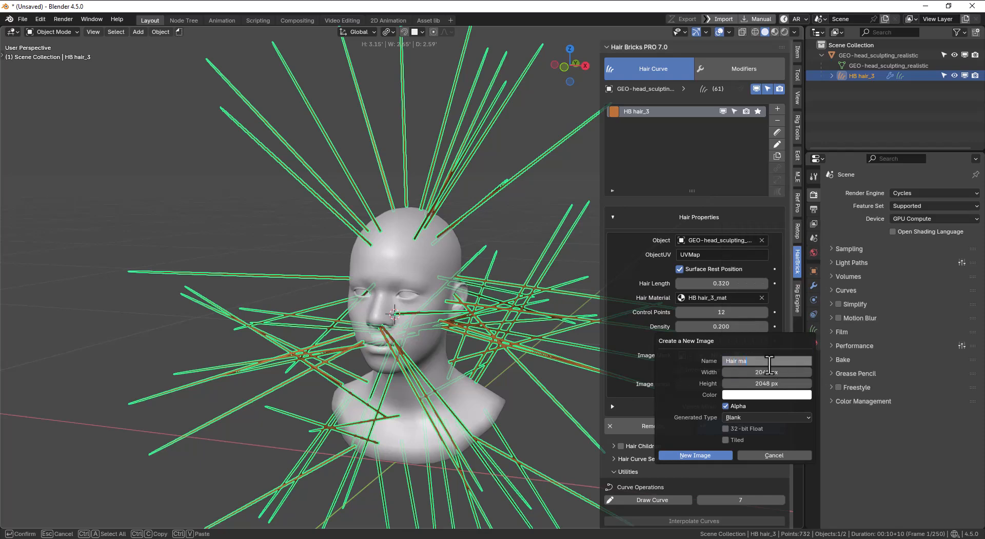
pyautogui.press('Return')
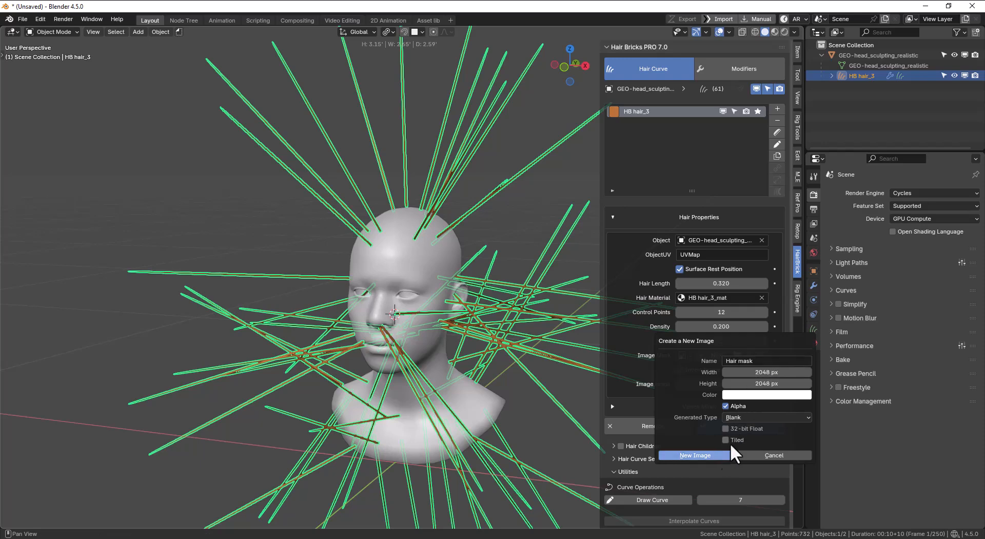
pyautogui.click(755, 395)
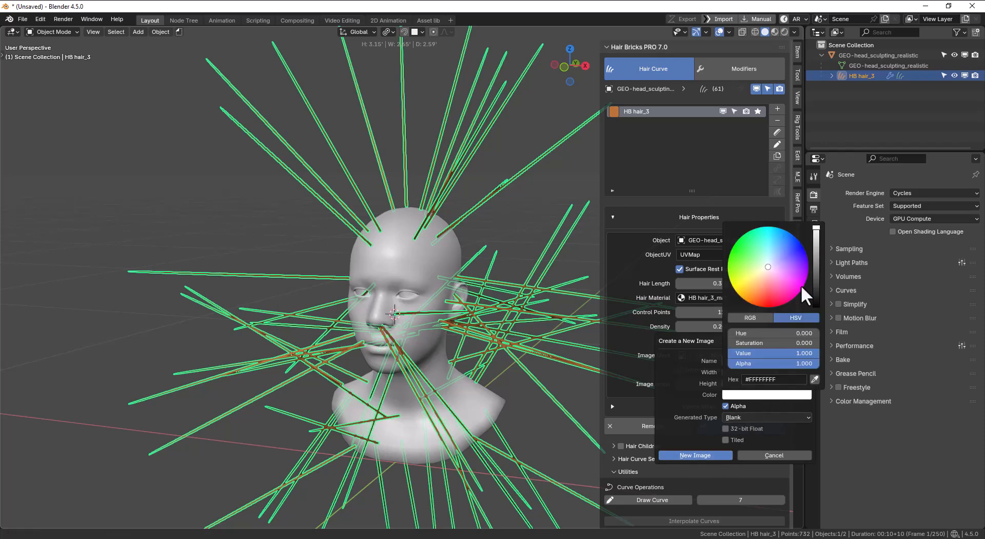
pyautogui.click(713, 451)
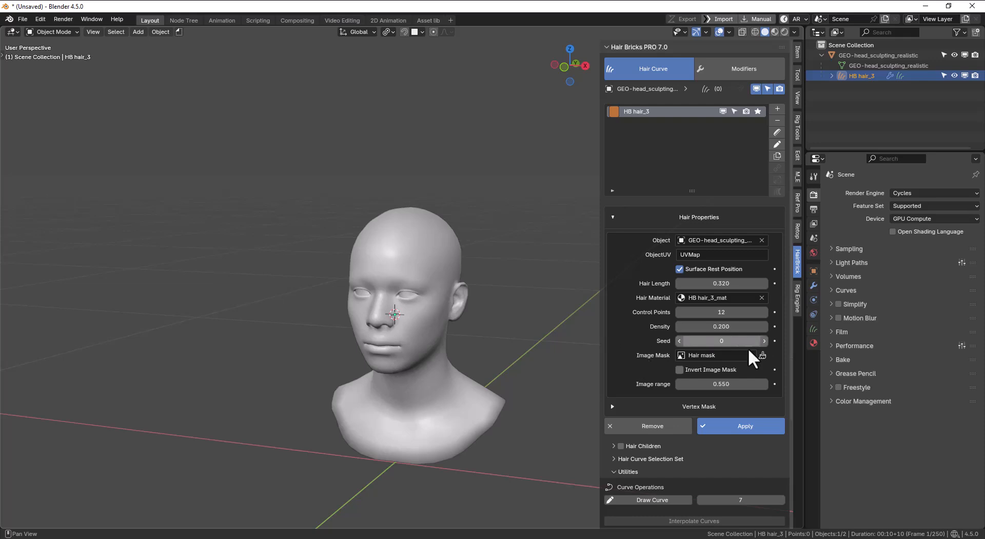
# Step: Start texture painting the Hair mask image on the head and set the brush color to black
pyautogui.click(763, 355)
pyautogui.moveTo(398, 192); pyautogui.dragTo(402, 214, button='middle')
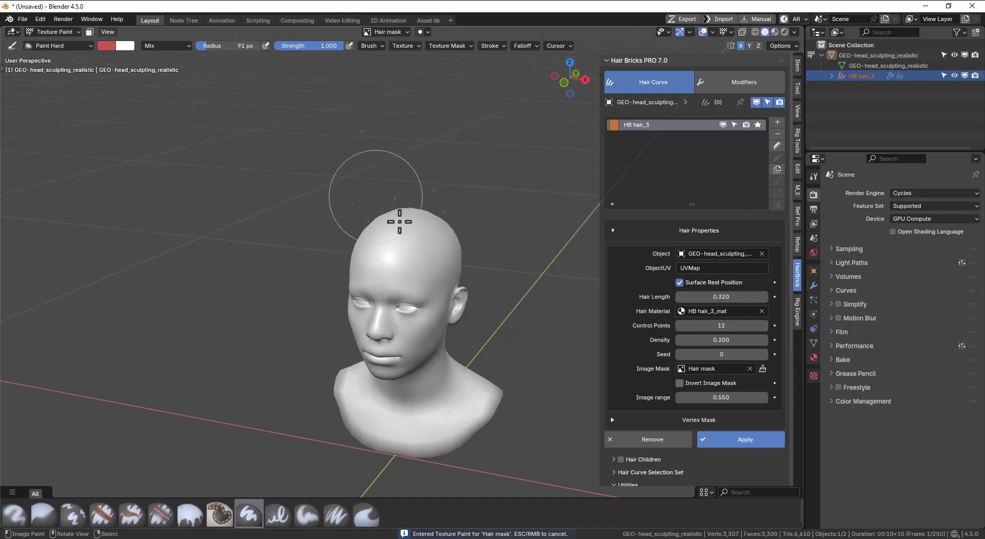
pyautogui.scroll(3, 396, 213)
pyautogui.keyDown('shift'); pyautogui.moveTo(396, 212); pyautogui.dragTo(366, 221, button='middle'); pyautogui.keyUp('shift')
pyautogui.rightClick(423, 165)
pyautogui.moveTo(425, 140); pyautogui.dragTo(426, 154)
# Step: Paint the scalp black on the Hair mask from the top down the side, resizing the brush between strokes
pyautogui.moveTo(423, 207); pyautogui.dragTo(419, 236, button='middle')
pyautogui.press('f')
pyautogui.click(384, 260)
pyautogui.moveTo(420, 273); pyautogui.dragTo(349, 281)
pyautogui.moveTo(349, 281)
pyautogui.mouseDown(button='middle')
pyautogui.moveTo(329, 257)
pyautogui.moveTo(331, 238)
pyautogui.mouseUp(button='middle')
pyautogui.moveTo(354, 235); pyautogui.dragTo(385, 247)
pyautogui.moveTo(385, 248); pyautogui.dragTo(356, 213, button='middle')
pyautogui.press('f')
pyautogui.click(364, 227)
pyautogui.moveTo(349, 213); pyautogui.dragTo(370, 286)
pyautogui.moveTo(370, 286); pyautogui.dragTo(308, 282, button='middle')
pyautogui.moveTo(370, 313)
pyautogui.mouseDown()
pyautogui.moveTo(458, 300)
pyautogui.moveTo(370, 246)
pyautogui.mouseUp()
# Step: Set the brush radius to 68 px and touch up the black mask along the front hairline
pyautogui.press('f')
pyautogui.click(470, 298)
pyautogui.moveTo(369, 205); pyautogui.dragTo(336, 200, button='middle')
pyautogui.moveTo(337, 200); pyautogui.dragTo(328, 205)
pyautogui.moveTo(328, 236)
pyautogui.mouseDown(button='middle')
pyautogui.moveTo(403, 229)
pyautogui.moveTo(370, 230)
pyautogui.moveTo(385, 224)
pyautogui.mouseUp(button='middle')
# Step: Check the Hair mask image slot settings and save the project as Untitled.blend on the Desktop
pyautogui.hotkey('ctrl', 'Tab')
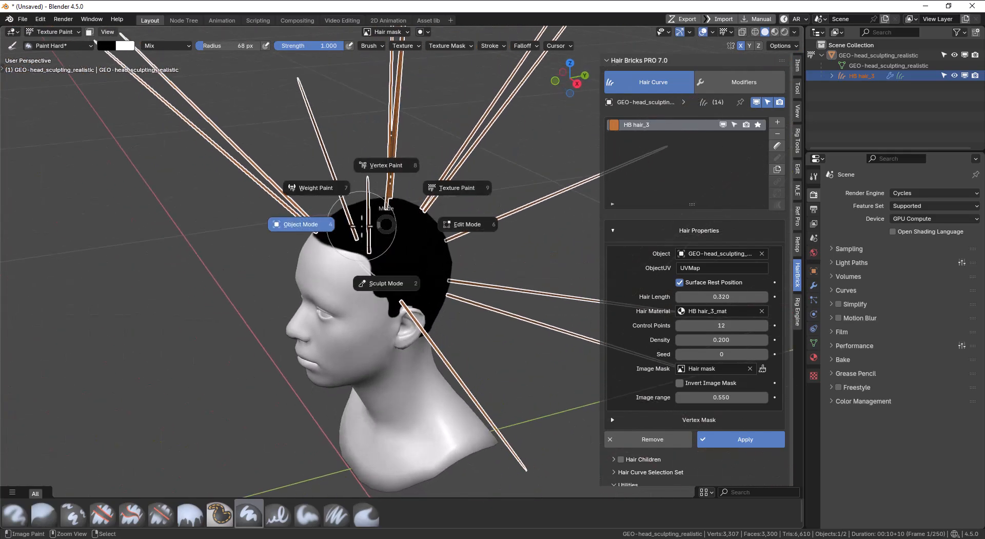
pyautogui.press('Escape')
pyautogui.press('q')
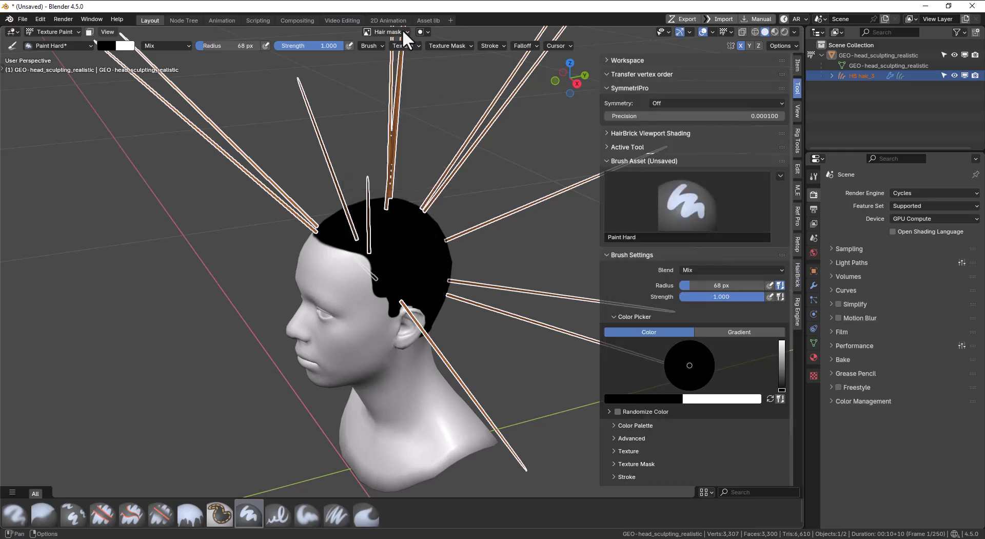
pyautogui.click(402, 30)
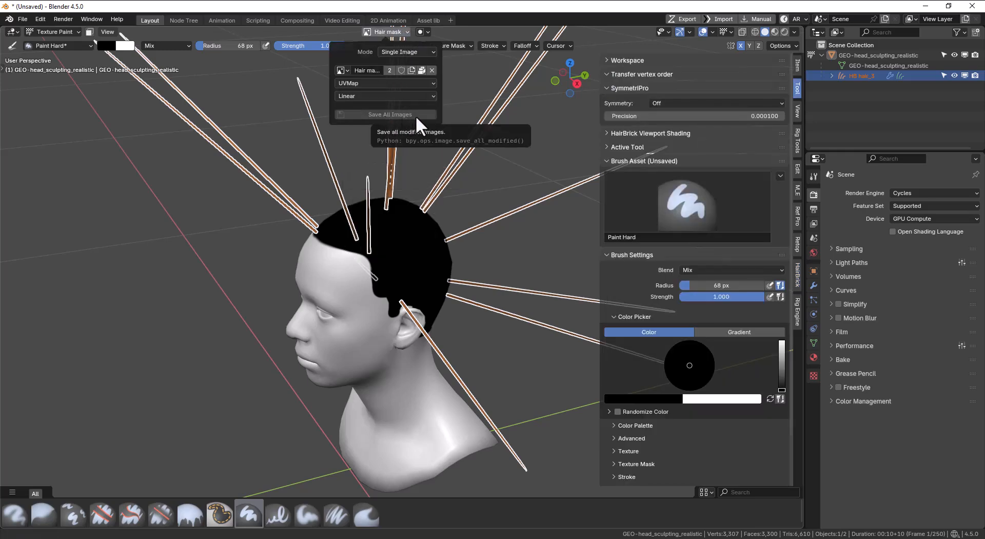
pyautogui.hotkey('ctrl', 's')
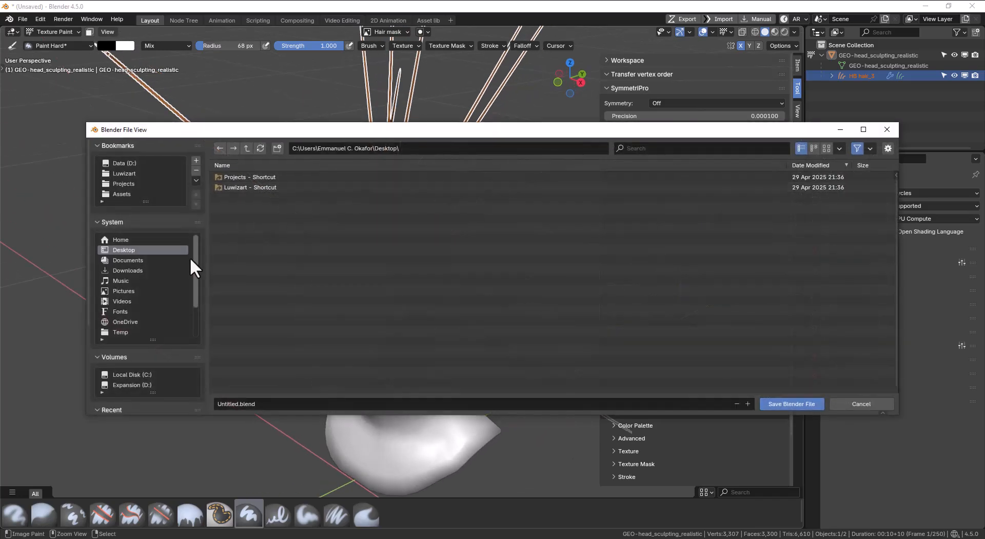
pyautogui.click(784, 403)
# Step: Return the head to Object Mode and reopen the Hair Bricks PRO properties of HB hair_3
pyautogui.moveTo(359, 201); pyautogui.dragTo(486, 185, button='middle')
pyautogui.hotkey('ctrl', 'Tab')
pyautogui.click(354, 194)
pyautogui.moveTo(352, 192); pyautogui.dragTo(555, 253, button='middle')
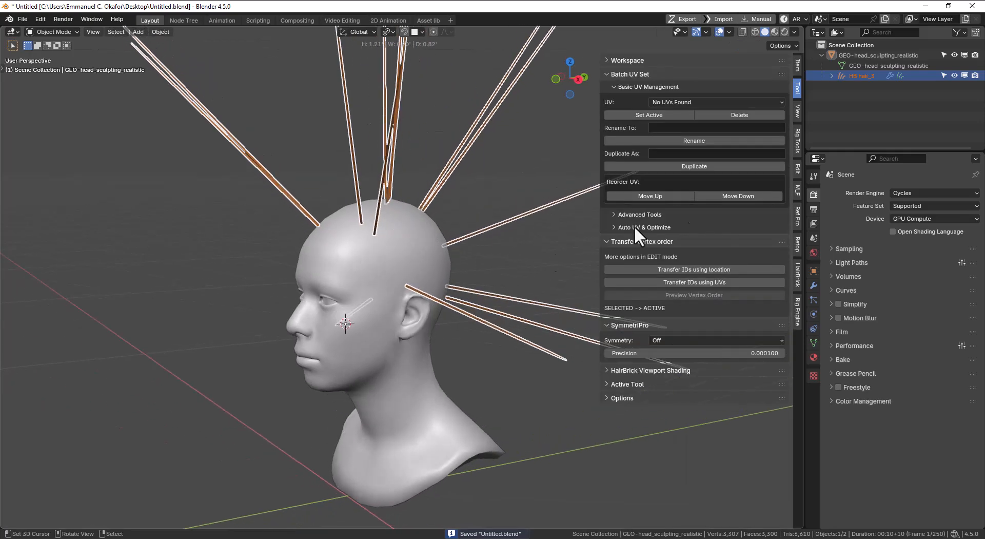
pyautogui.scroll(-2, 507, 224)
pyautogui.click(796, 280)
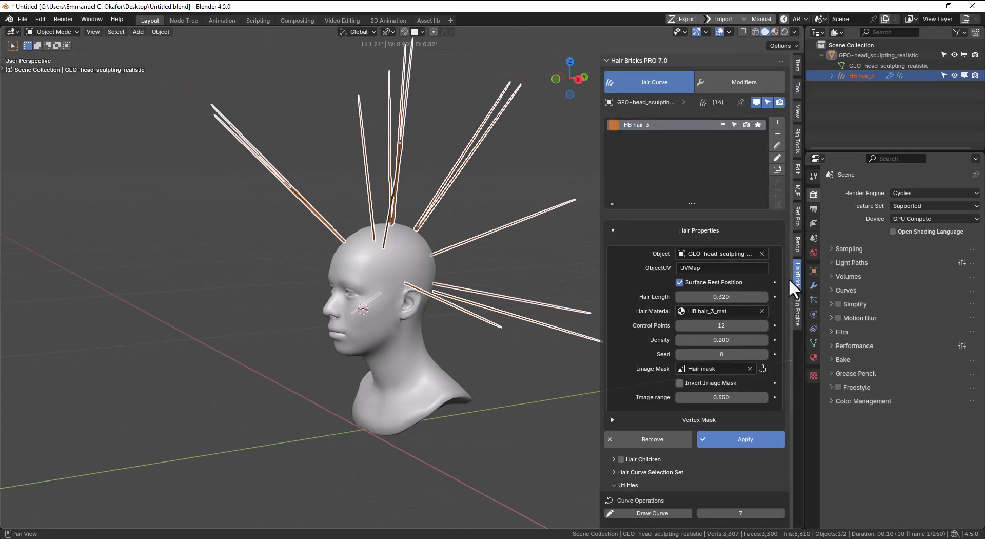
# Step: Set the density of the generated hair to 10
pyautogui.moveTo(393, 265); pyautogui.dragTo(462, 277, button='middle')
pyautogui.moveTo(707, 338); pyautogui.dragTo(757, 339)
pyautogui.keyDown('alt'); pyautogui.moveTo(401, 285); pyautogui.dragTo(436, 261, button='middle'); pyautogui.keyUp('alt')
pyautogui.moveTo(753, 335); pyautogui.dragTo(761, 336)
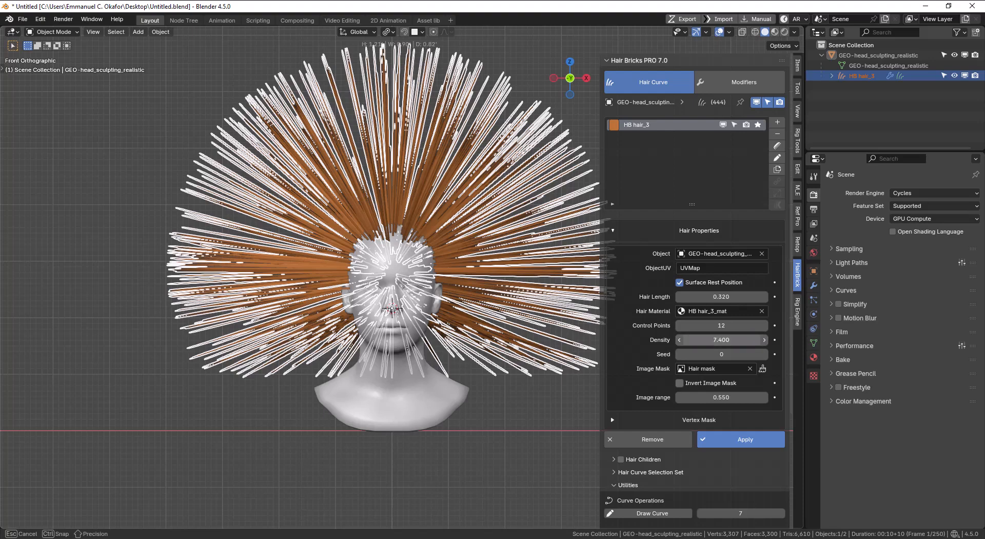
pyautogui.click(736, 340)
pyautogui.write('10')
pyautogui.press('Return')
# Step: Shorten the generated hair to a length of 0.25, judging it from the front
pyautogui.moveTo(480, 294); pyautogui.dragTo(542, 309, button='middle')
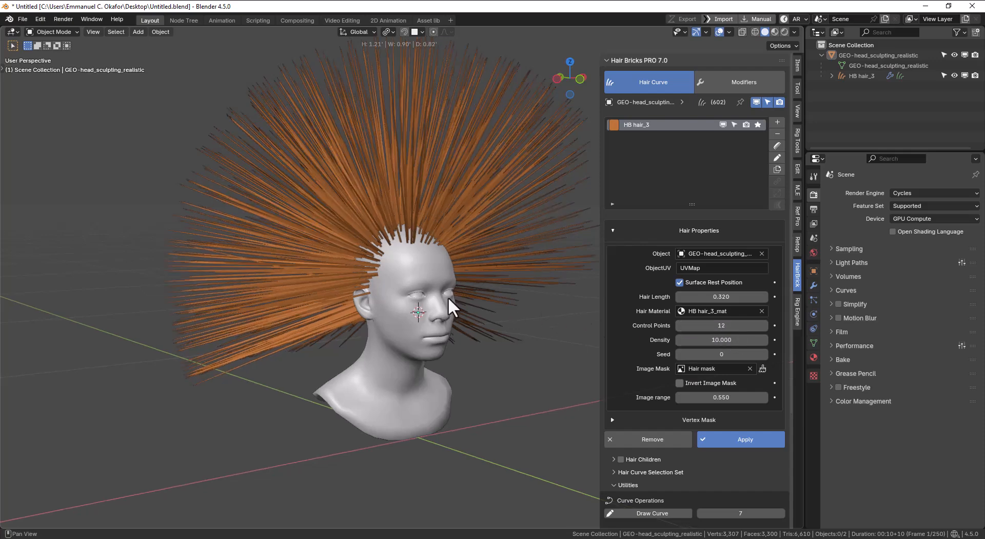
pyautogui.press('KP_1')
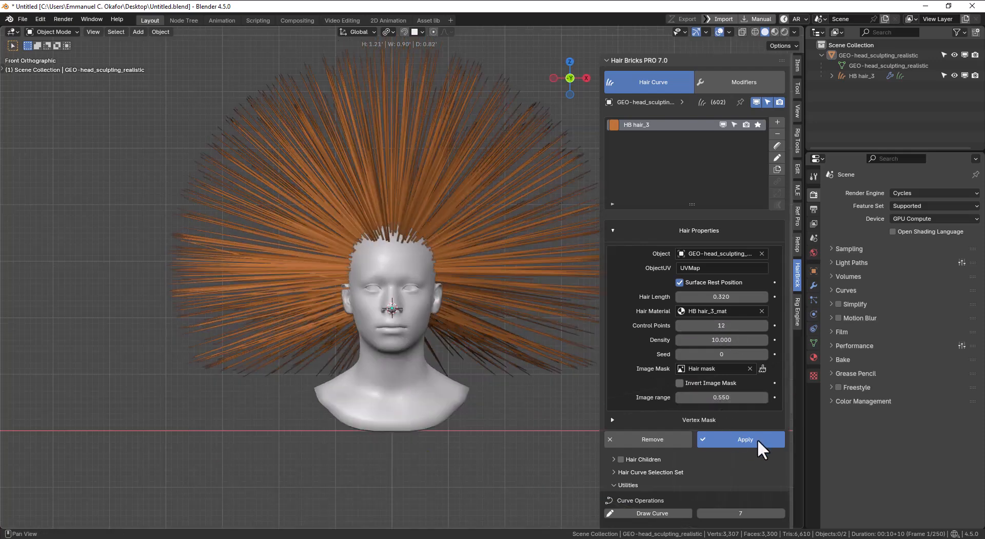
pyautogui.click(731, 297)
pyautogui.write('.25')
pyautogui.press('Return')
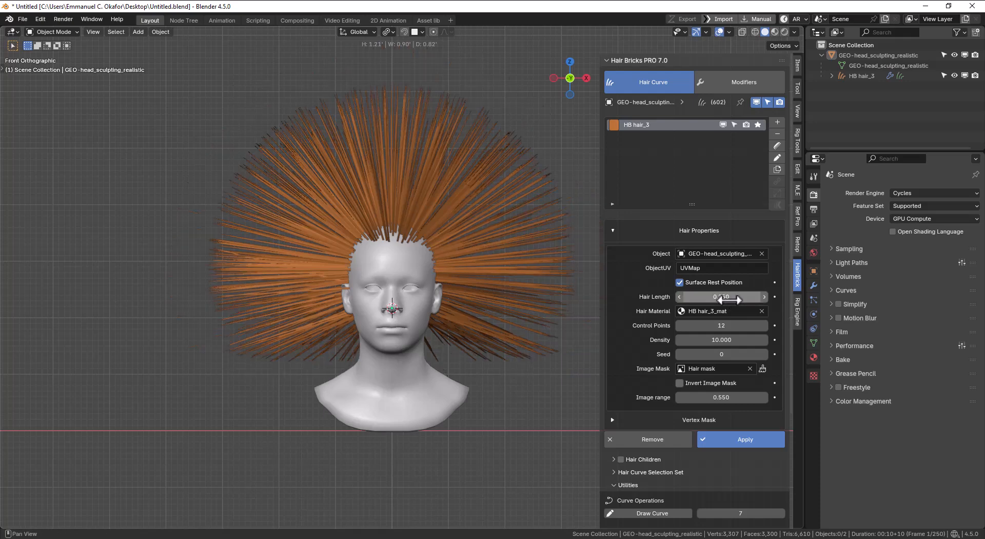
# Step: Lengthen the generated hair again and apply the hair generation modifier
pyautogui.click(727, 298)
pyautogui.press('Return')
pyautogui.click(745, 439)
pyautogui.moveTo(518, 359); pyautogui.dragTo(473, 346, button='middle')
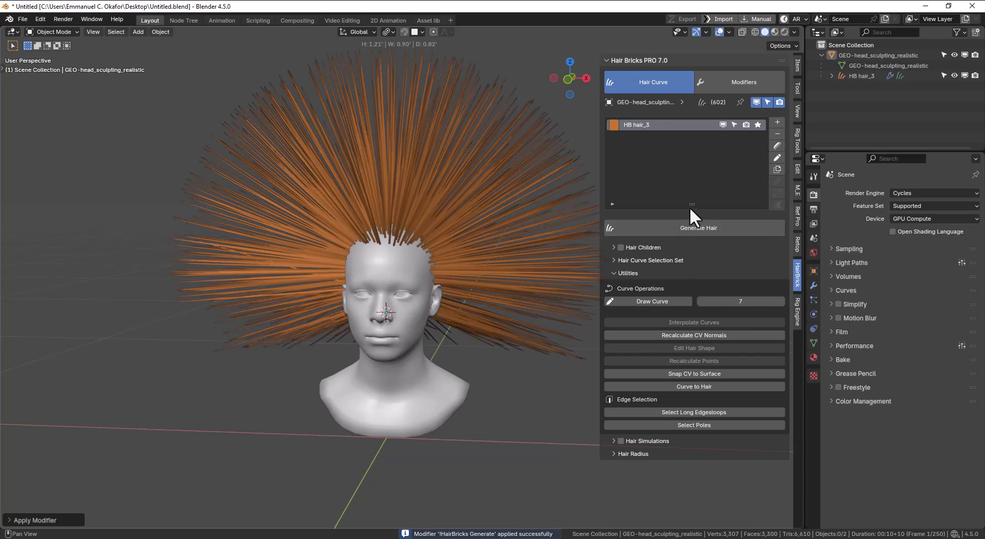
# Step: Collapse the utilities, show the Hair Curve Selection Set options and switch HB hair_3 to Sculpt Mode
pyautogui.click(643, 273)
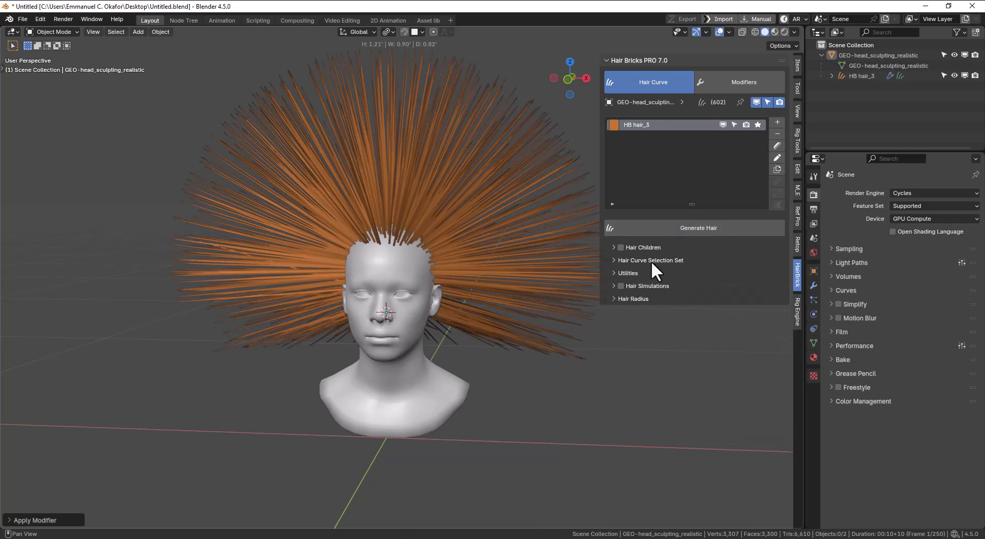
pyautogui.click(649, 261)
pyautogui.click(778, 145)
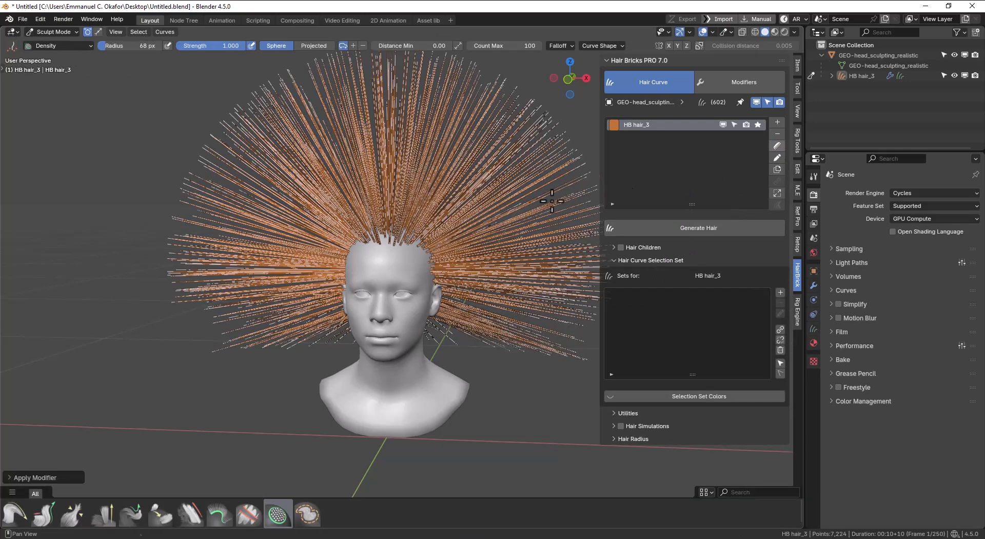
pyautogui.keyDown('shift'); pyautogui.moveTo(445, 274); pyautogui.dragTo(452, 240, button='middle'); pyautogui.keyUp('shift')
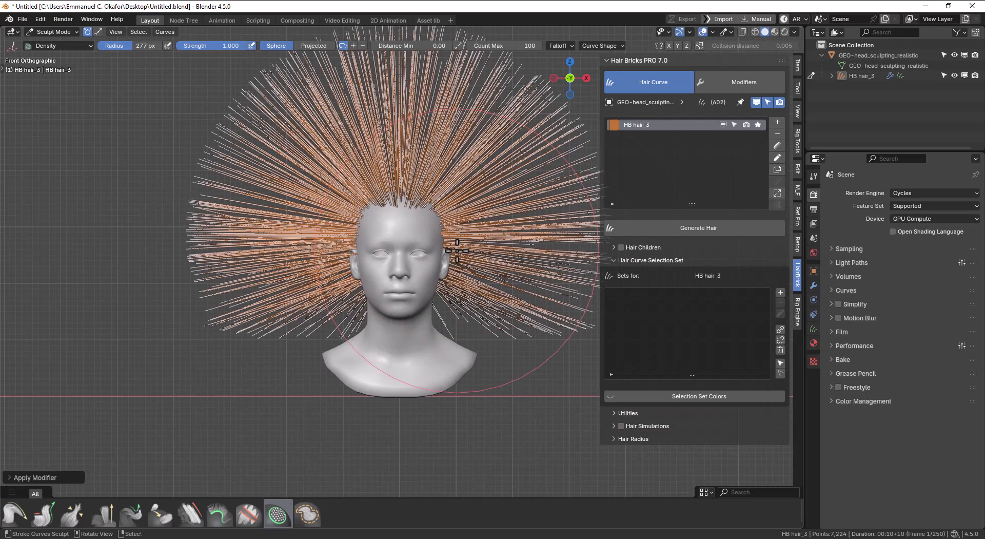
pyautogui.click(620, 260)
pyautogui.click(621, 260)
pyautogui.click(635, 260)
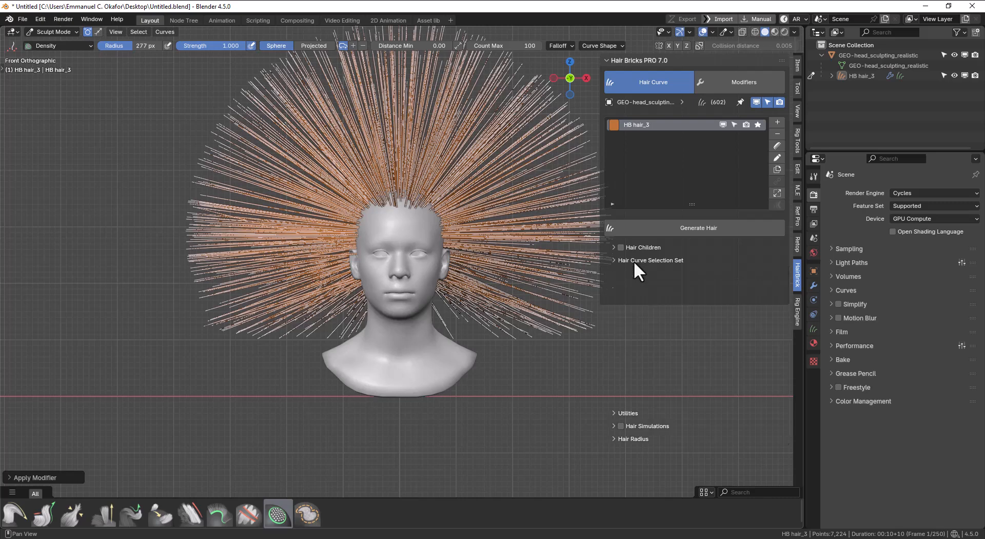
pyautogui.click(656, 258)
pyautogui.click(656, 257)
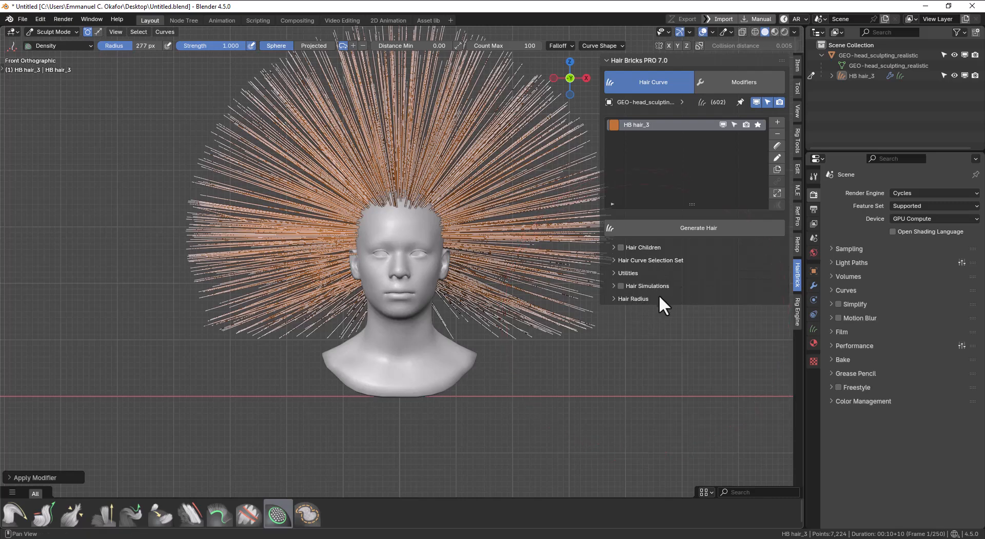
pyautogui.click(665, 260)
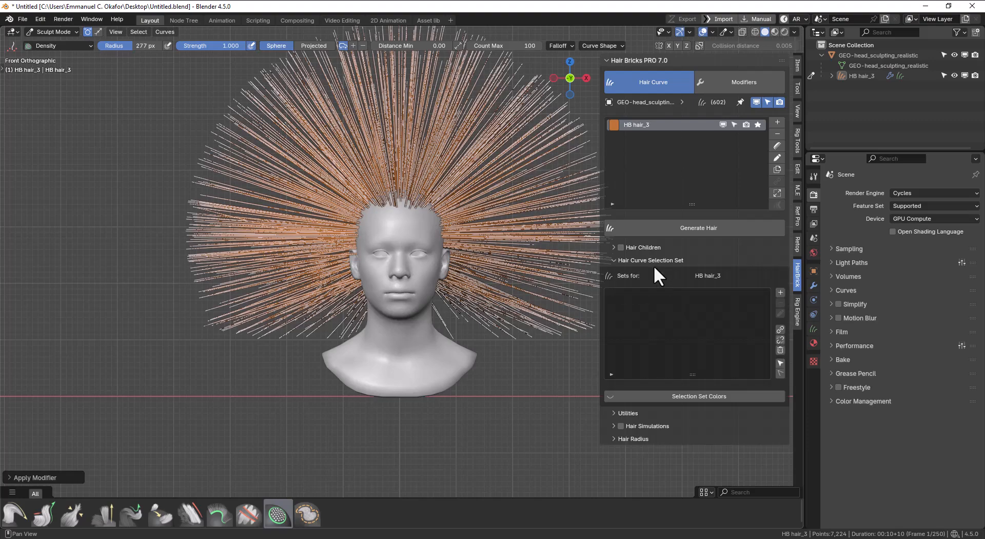
# Step: In Edit Mode with wireframe shading, deselect everything and box-select the hair curves on the head's left half from the front
pyautogui.press('Tab')
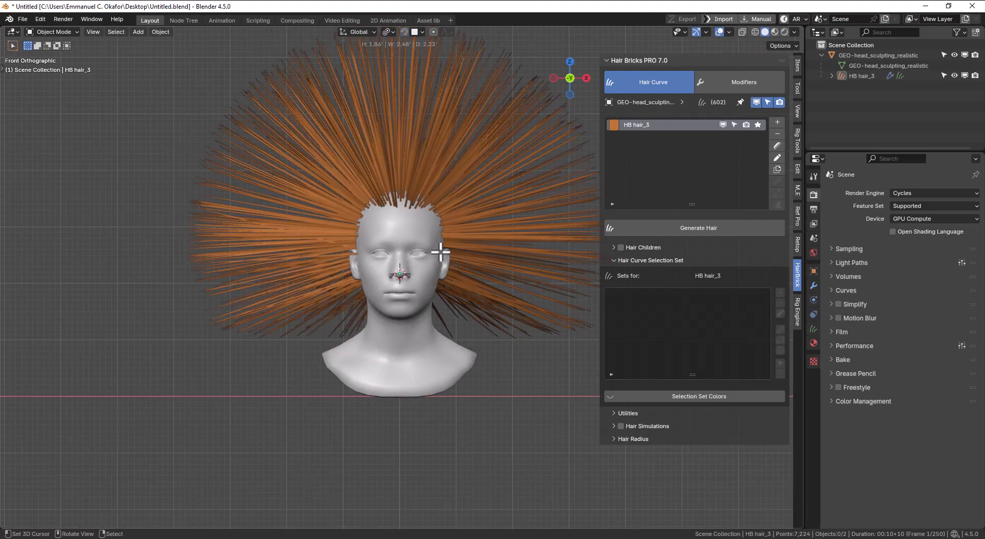
pyautogui.press('Tab')
pyautogui.hotkey('alt', 'a')
pyautogui.keyDown('shift'); pyautogui.moveTo(463, 234); pyautogui.dragTo(444, 281, button='middle'); pyautogui.keyUp('shift')
pyautogui.hotkey('shift', 'z')
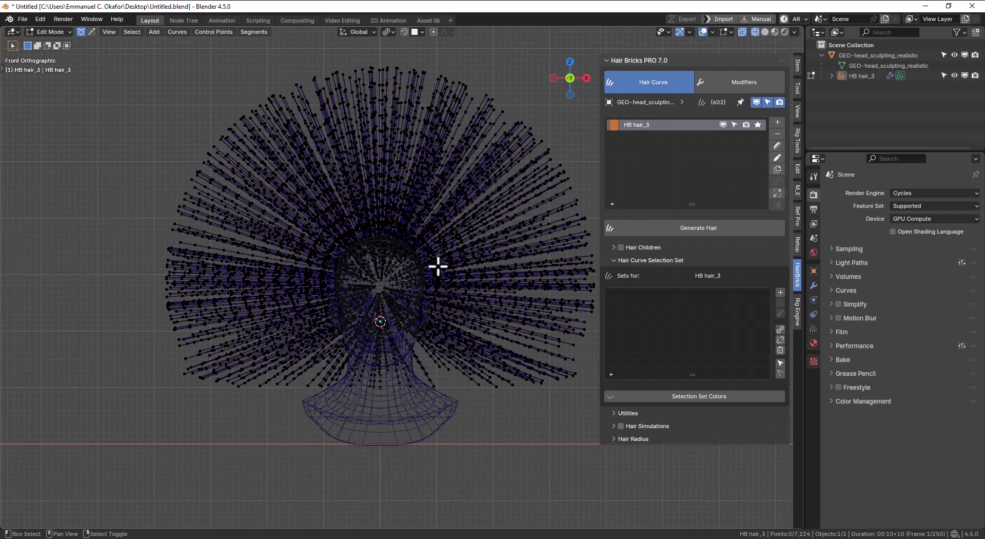
pyautogui.scroll(-1, 440, 253)
pyautogui.press('b')
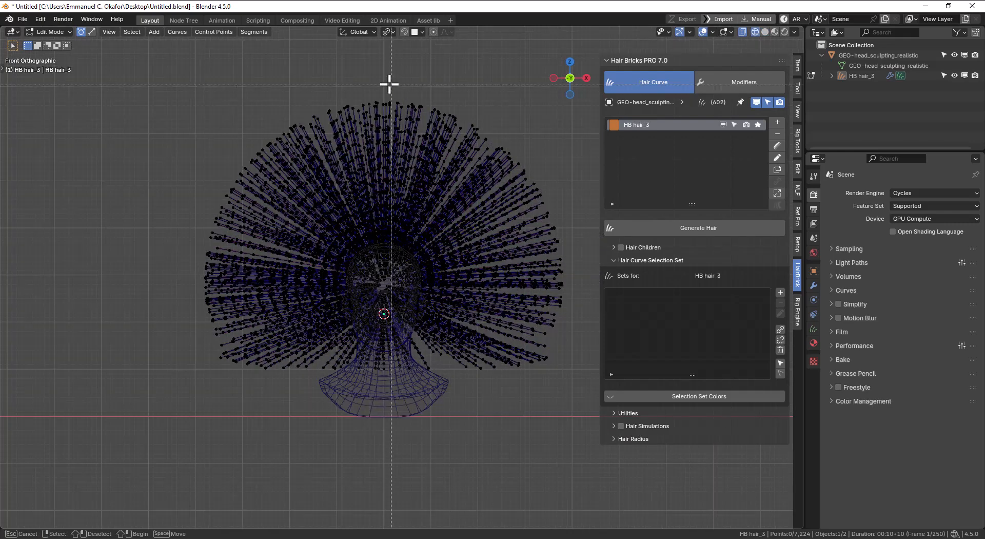
pyautogui.moveTo(380, 74); pyautogui.dragTo(593, 456)
pyautogui.rightClick(488, 169)
# Step: Add the selected curves as a new hair curve selection set named "left"
pyautogui.click(780, 292)
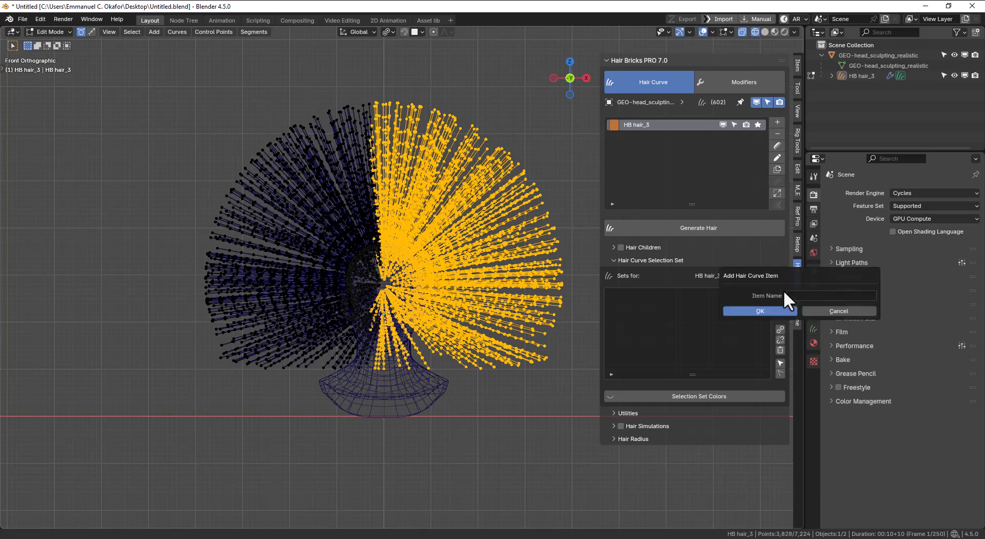
pyautogui.click(794, 295)
pyautogui.write('left')
pyautogui.click(790, 310)
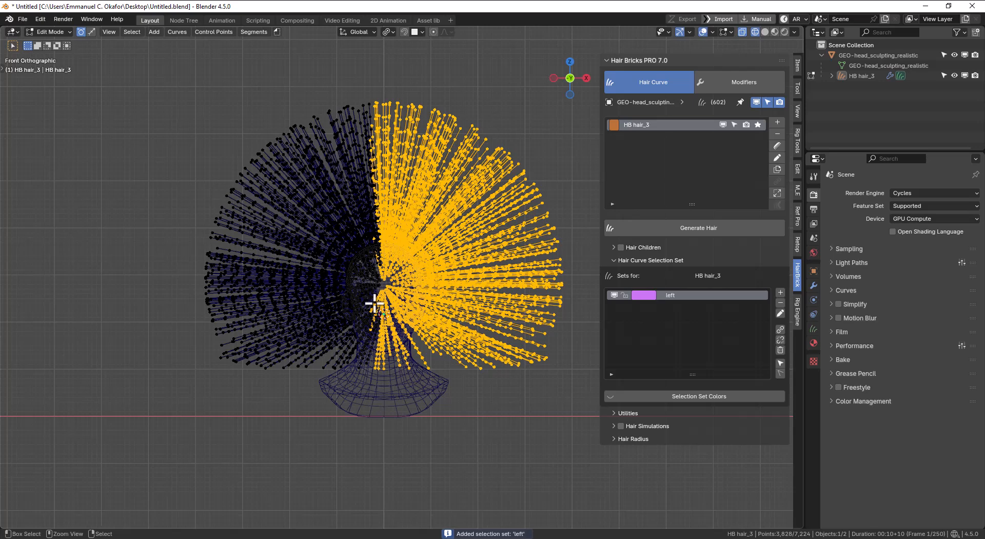
# Step: Invert the curve selection and add it as a second selection set named "Right"
pyautogui.hotkey('ctrl', 'i')
pyautogui.click(781, 294)
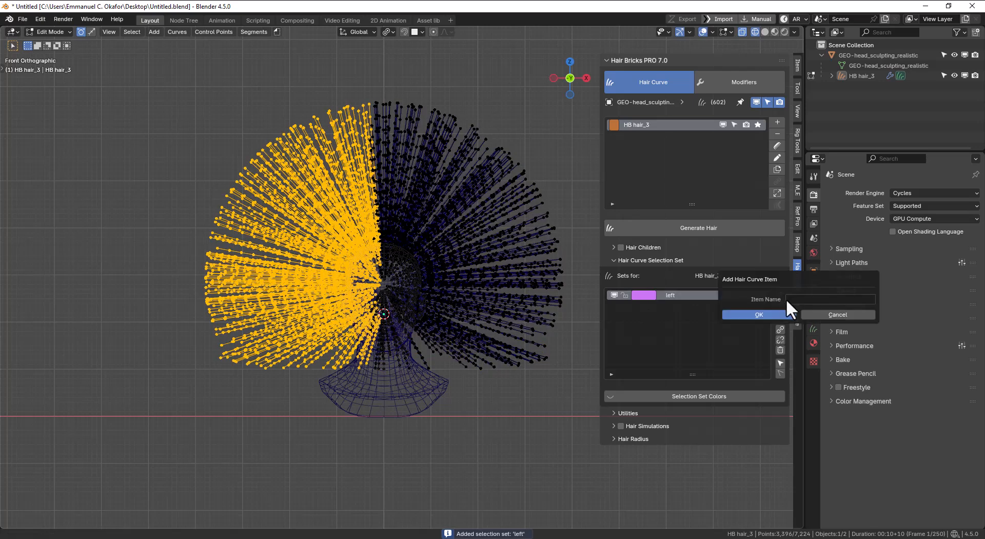
pyautogui.press('Return')
pyautogui.click(772, 315)
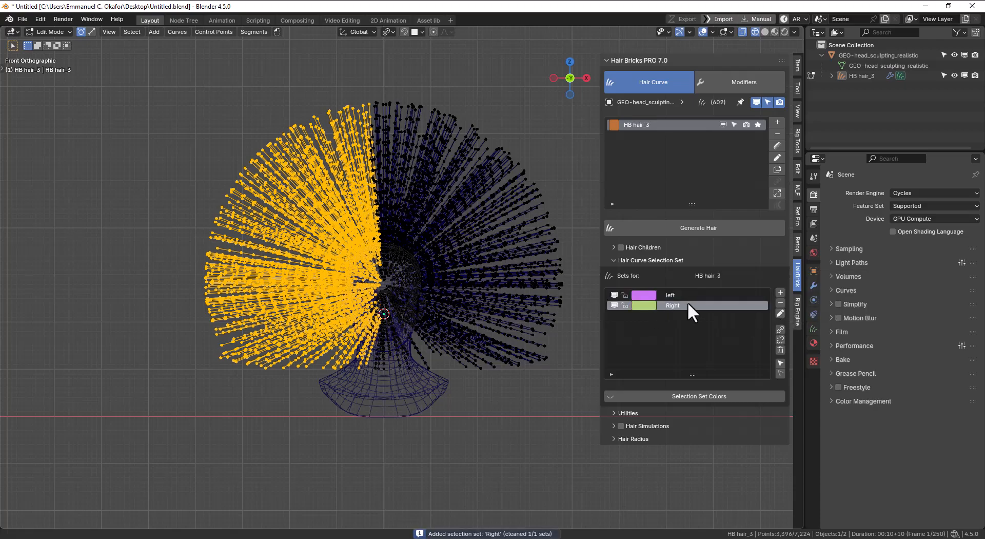
# Step: Leave Edit Mode, restore solid shading, and switch HB hair_3 to Sculpt Mode
pyautogui.moveTo(572, 268); pyautogui.dragTo(488, 270, button='middle')
pyautogui.press('Tab')
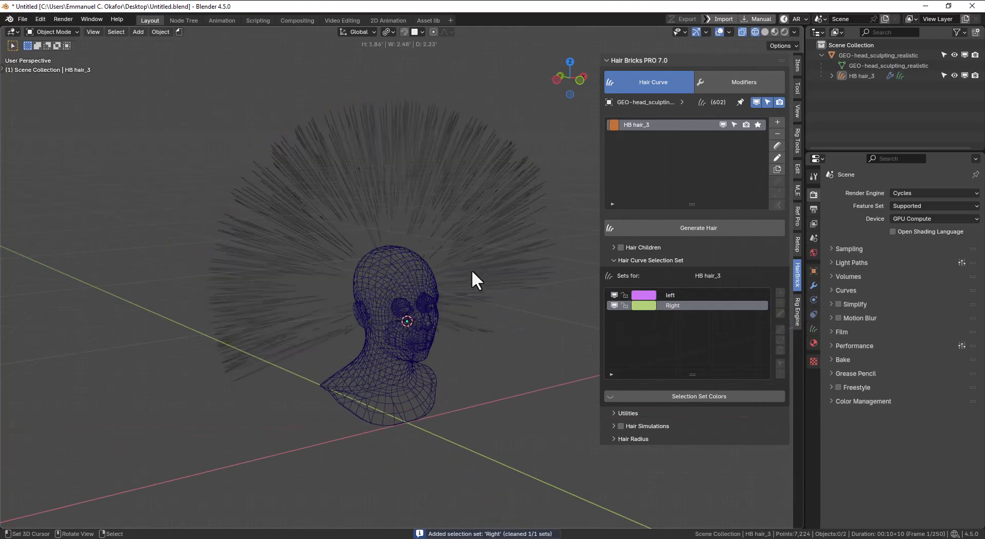
pyautogui.press('KP_1')
pyautogui.hotkey('shift', 'z')
pyautogui.click(463, 231)
pyautogui.hotkey('ctrl', 'Tab')
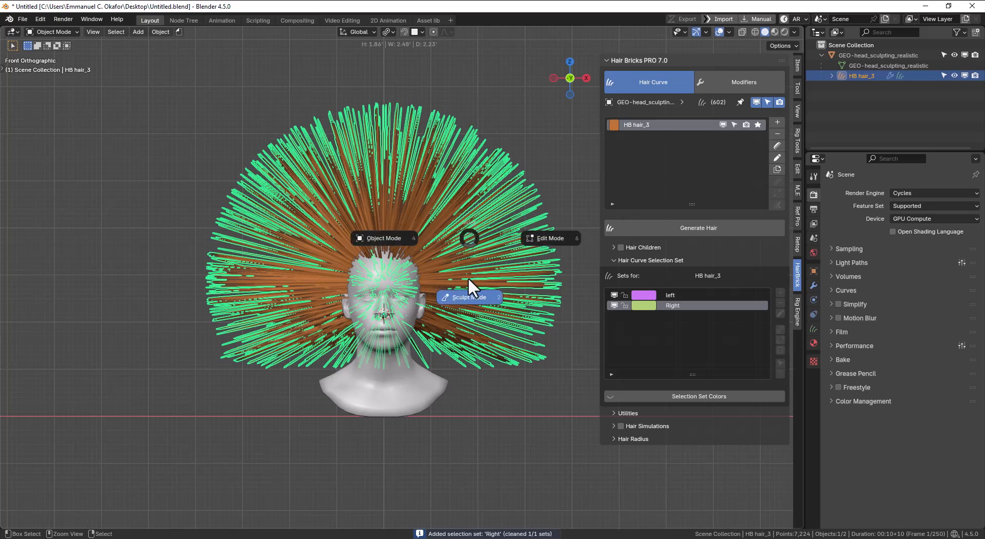
pyautogui.click(468, 288)
pyautogui.scroll(-2, 451, 246)
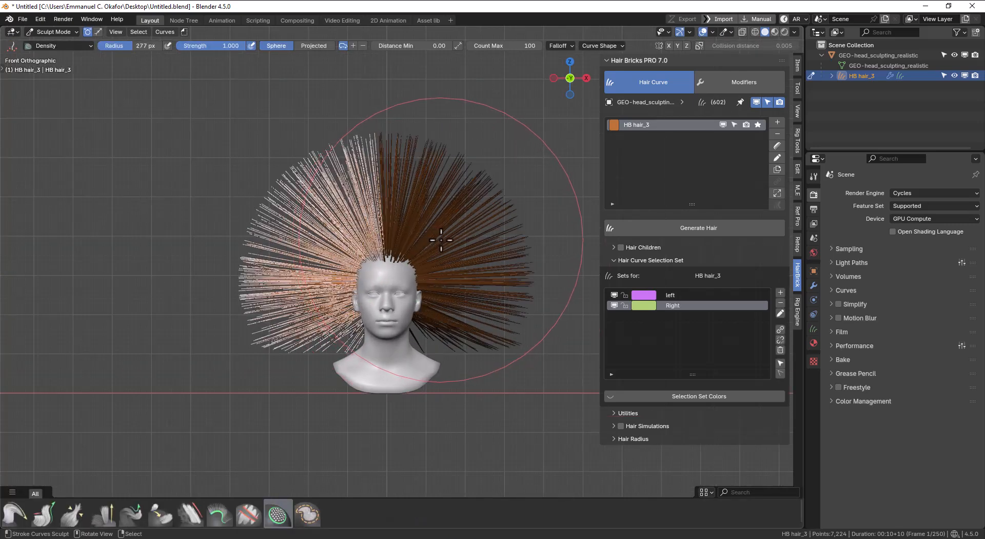
pyautogui.moveTo(441, 239); pyautogui.dragTo(468, 249, button='middle')
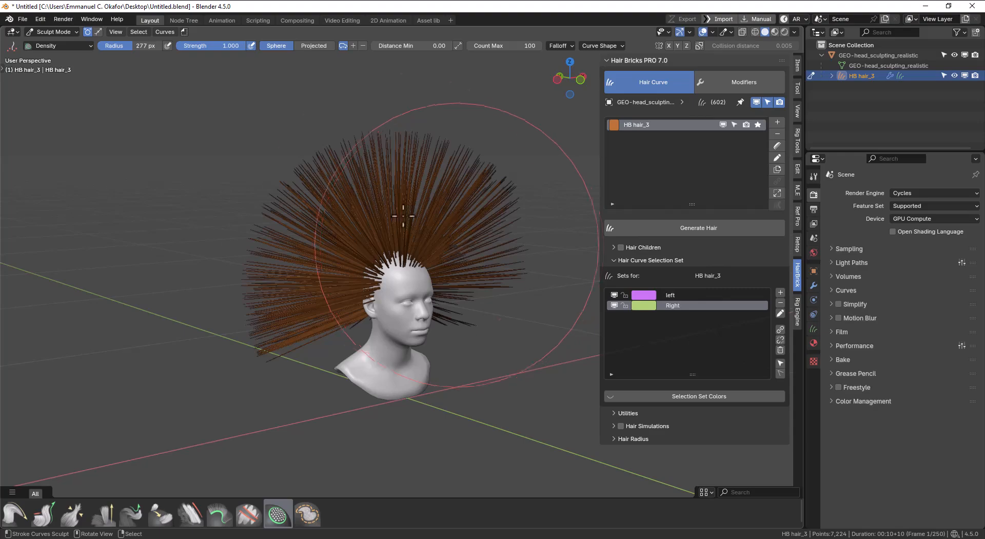
# Step: Select all the hair curves in Sculpt Mode and deselect them again
pyautogui.press('KP_1')
pyautogui.press('a')
pyautogui.moveTo(345, 200); pyautogui.dragTo(331, 206, button='middle')
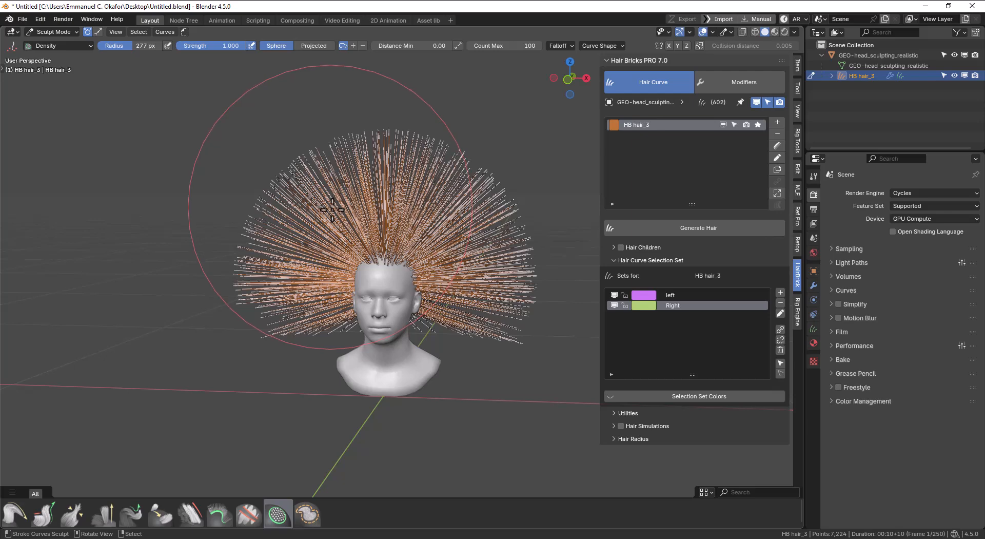
pyautogui.press('KP_1')
pyautogui.hotkey('alt', 'a')
# Step: Hide the Right selection set and select all the remaining visible hair curves
pyautogui.moveTo(365, 226); pyautogui.dragTo(448, 253, button='middle')
pyautogui.click(615, 304)
pyautogui.press('a')
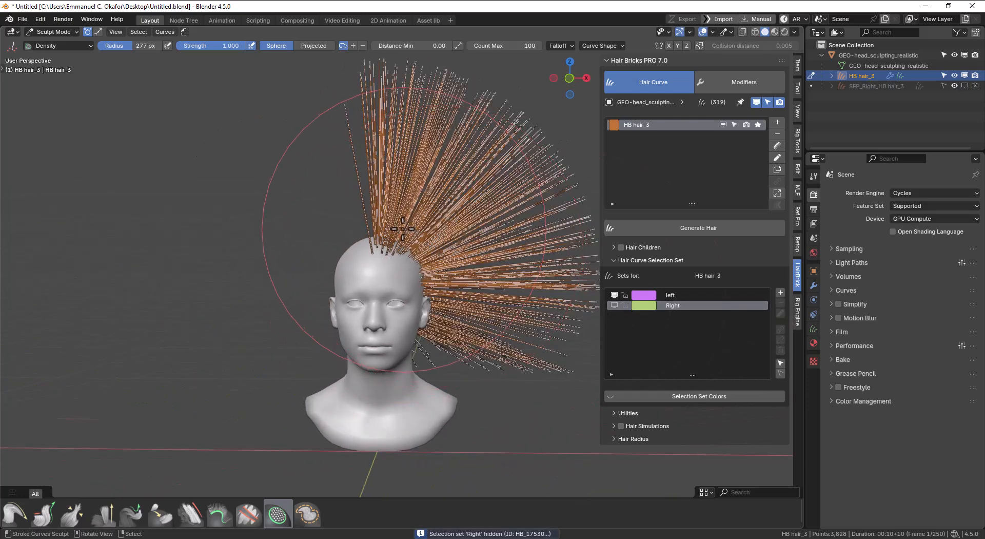
# Step: Comb the visible left hair down past the shoulder from the front, using the Comb brush with the Projected option
pyautogui.scroll(-2, 402, 221)
pyautogui.hotkey('shift', 'space')
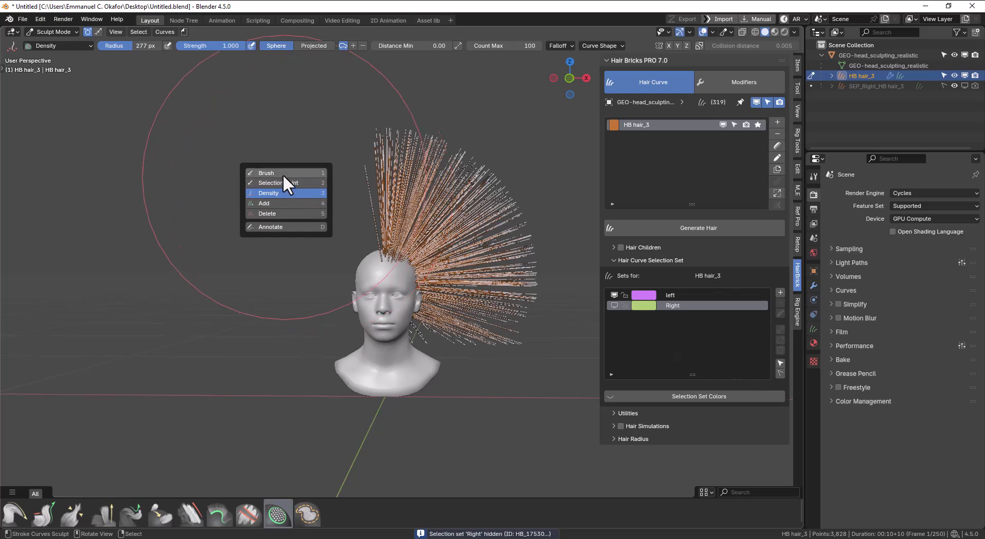
pyautogui.click(287, 173)
pyautogui.moveTo(329, 207); pyautogui.dragTo(448, 226)
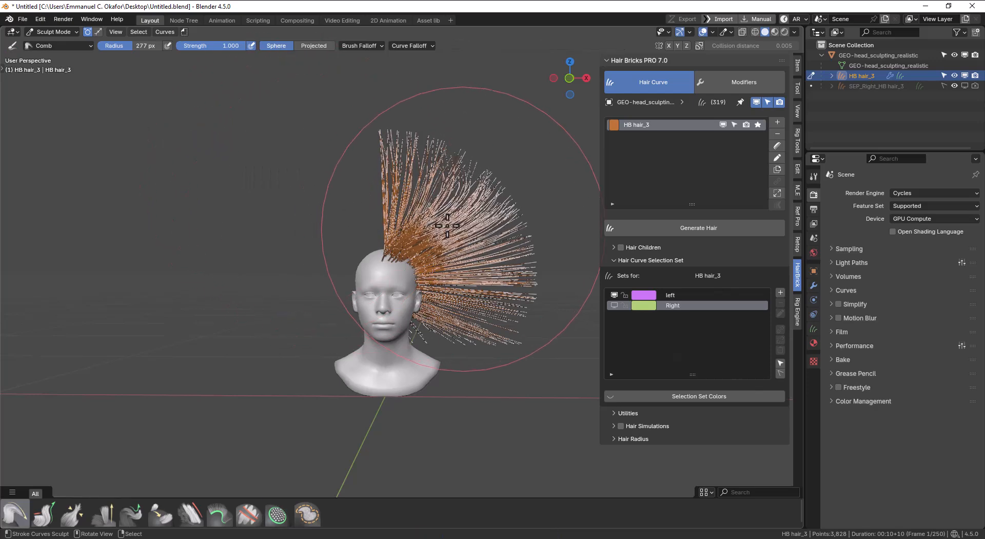
pyautogui.click(316, 46)
pyautogui.press('KP_1')
pyautogui.moveTo(395, 171)
pyautogui.mouseDown()
pyautogui.moveTo(535, 303)
pyautogui.moveTo(501, 330)
pyautogui.moveTo(455, 330)
pyautogui.mouseUp()
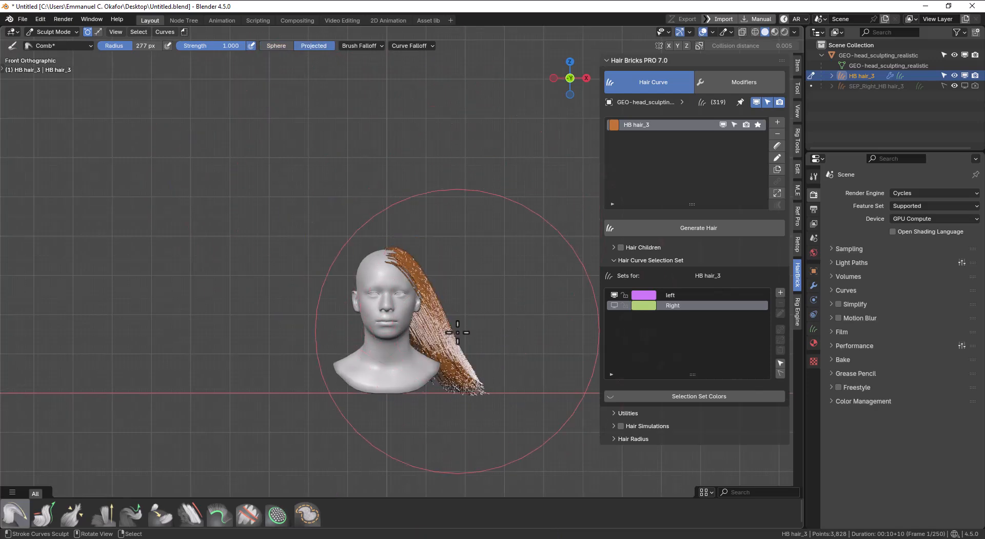
pyautogui.scroll(4, 379, 230)
pyautogui.moveTo(380, 231); pyautogui.dragTo(449, 297)
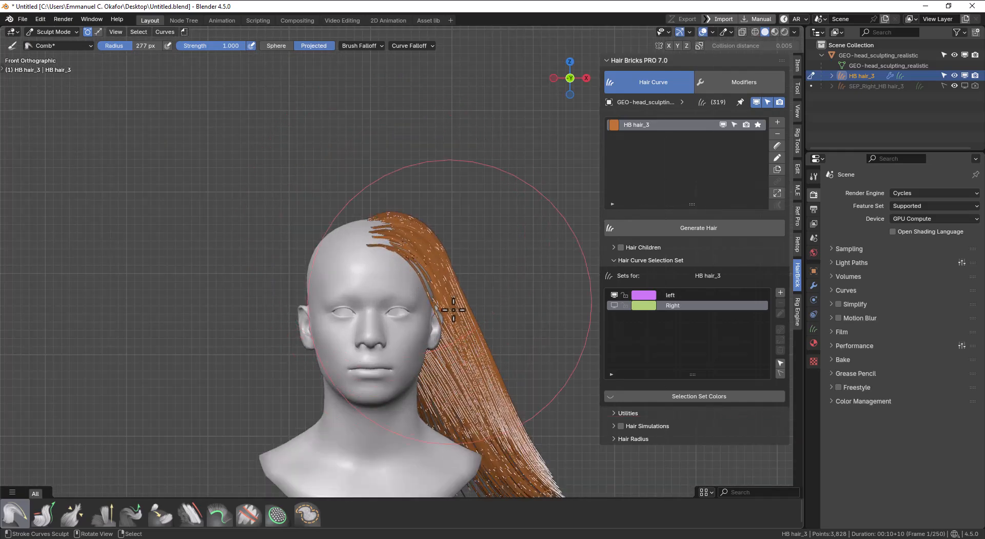
pyautogui.keyDown('shift'); pyautogui.moveTo(501, 328); pyautogui.dragTo(508, 229, button='middle'); pyautogui.keyUp('shift')
pyautogui.moveTo(508, 229); pyautogui.dragTo(513, 345)
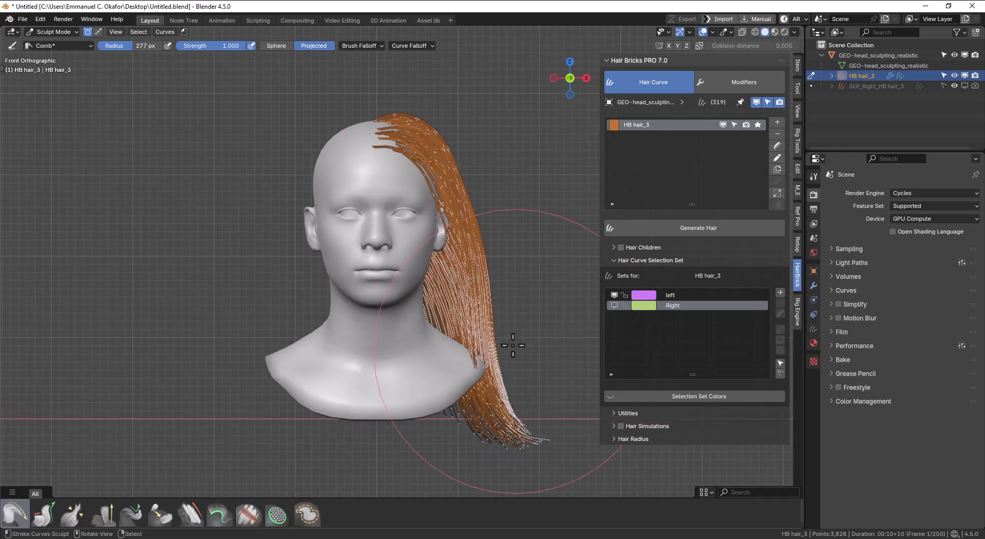
# Step: Show the Right selection set again, lock it, and collapse the head object's hierarchy in the outliner
pyautogui.click(615, 304)
pyautogui.click(624, 305)
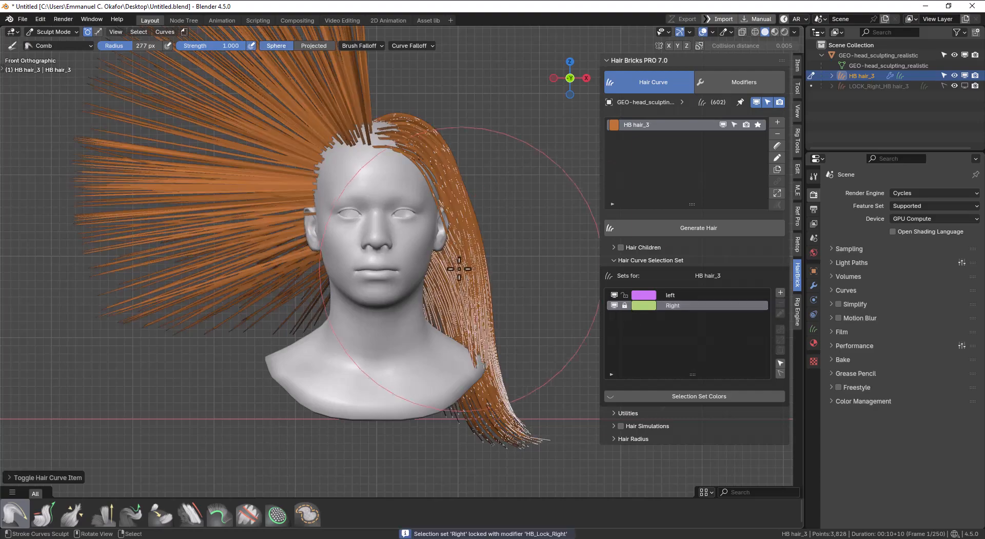
pyautogui.scroll(-2, 405, 217)
pyautogui.moveTo(387, 134); pyautogui.dragTo(441, 154, button='middle')
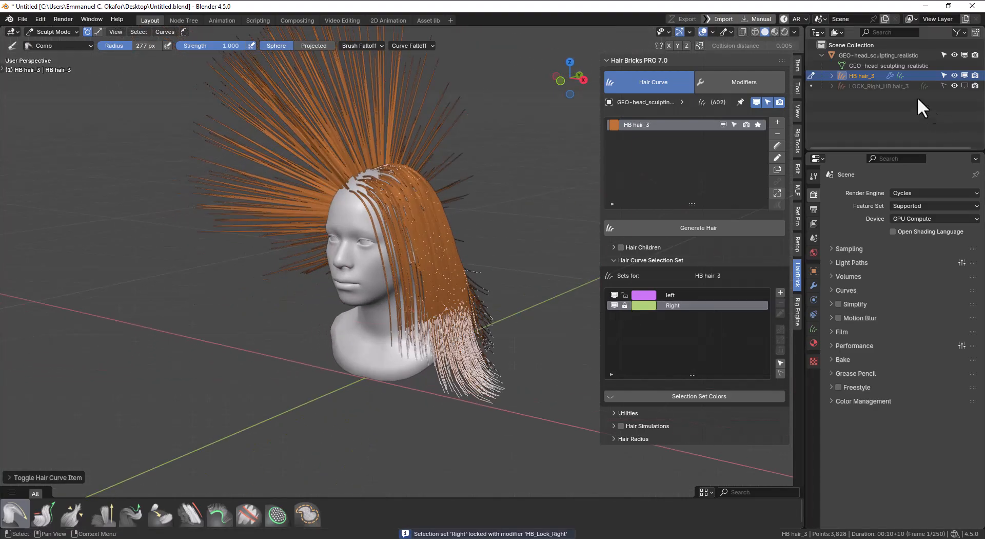
pyautogui.click(820, 55)
# Step: Comb the unlocked left hair and its flared back ends downward from the side view
pyautogui.moveTo(575, 154); pyautogui.dragTo(410, 217, button='middle')
pyautogui.press('KP_3')
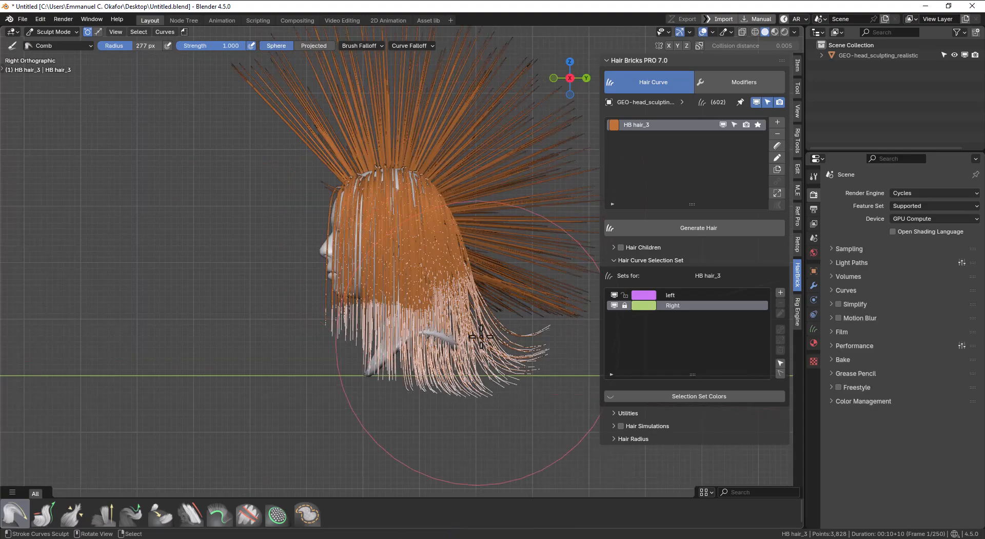
pyautogui.press('KP_1')
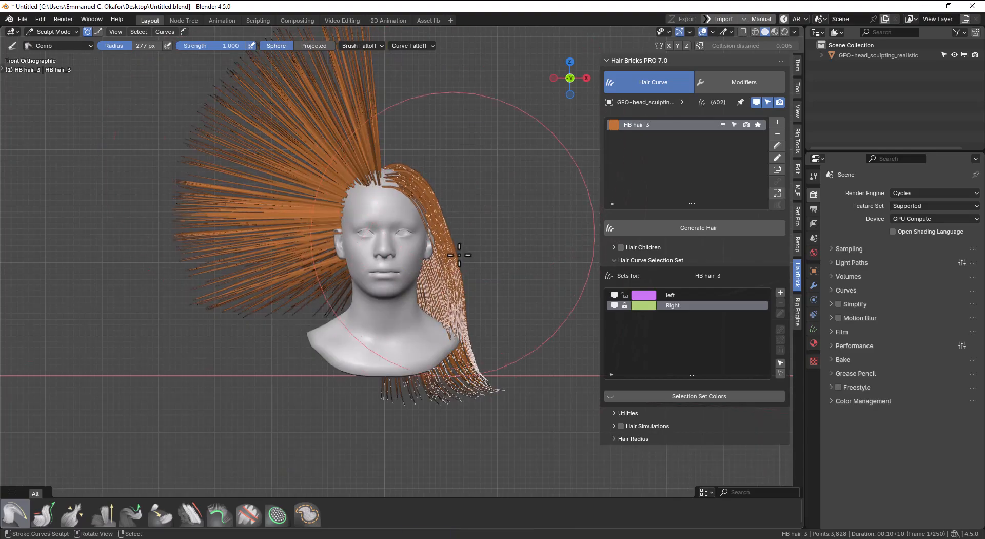
pyautogui.press('KP_3')
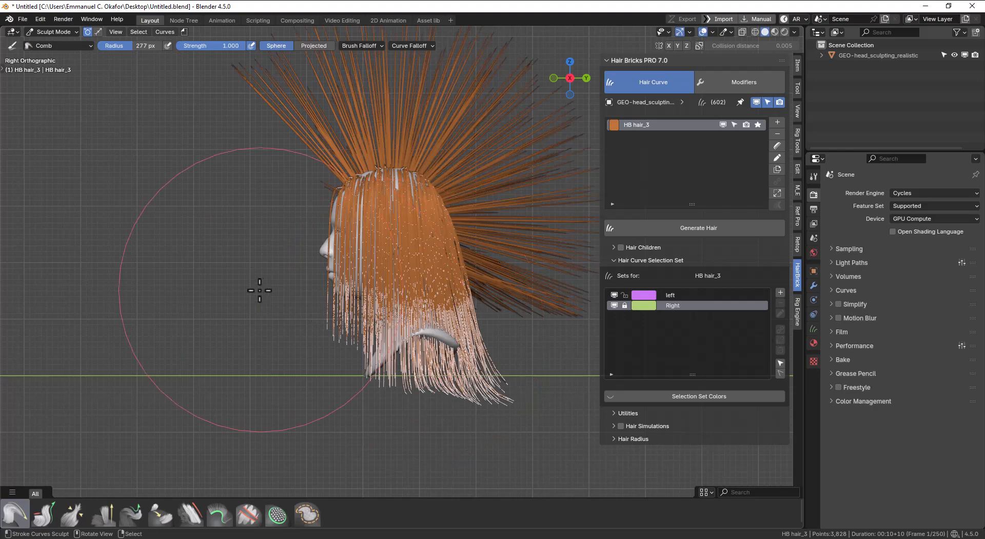
pyautogui.moveTo(262, 290); pyautogui.dragTo(351, 385)
pyautogui.moveTo(415, 386); pyautogui.dragTo(334, 370, button='middle')
pyautogui.moveTo(390, 385); pyautogui.dragTo(493, 341, button='middle')
# Step: Unlock the Right selection set, lock the left set, and comb the Right hair down along the head from the front
pyautogui.click(623, 304)
pyautogui.click(623, 295)
pyautogui.press('KP_1')
pyautogui.moveTo(381, 138)
pyautogui.mouseDown()
pyautogui.moveTo(313, 158)
pyautogui.moveTo(263, 191)
pyautogui.moveTo(269, 203)
pyautogui.moveTo(287, 192)
pyautogui.mouseUp()
pyautogui.moveTo(396, 156); pyautogui.dragTo(253, 240)
pyautogui.moveTo(313, 177)
pyautogui.mouseDown()
pyautogui.moveTo(259, 239)
pyautogui.moveTo(270, 255)
pyautogui.mouseUp()
pyautogui.moveTo(300, 211)
pyautogui.mouseDown()
pyautogui.moveTo(319, 268)
pyautogui.moveTo(373, 322)
pyautogui.mouseUp()
# Step: Comb the rest of the Right set's hair down from the side so it falls behind the neck
pyautogui.moveTo(323, 329); pyautogui.dragTo(451, 337, button='middle')
pyautogui.moveTo(307, 256)
pyautogui.mouseDown()
pyautogui.moveTo(328, 313)
pyautogui.moveTo(402, 346)
pyautogui.mouseUp()
pyautogui.moveTo(515, 216)
pyautogui.mouseDown()
pyautogui.moveTo(497, 353)
pyautogui.moveTo(449, 402)
pyautogui.moveTo(386, 399)
pyautogui.mouseUp()
pyautogui.moveTo(389, 398)
pyautogui.mouseDown(button='middle')
pyautogui.moveTo(501, 398)
pyautogui.moveTo(497, 378)
pyautogui.moveTo(476, 383)
pyautogui.moveTo(486, 350)
pyautogui.moveTo(406, 246)
pyautogui.moveTo(393, 253)
pyautogui.moveTo(418, 129)
pyautogui.moveTo(395, 146)
pyautogui.moveTo(437, 143)
pyautogui.mouseUp(button='middle')
pyautogui.press('KP_1')
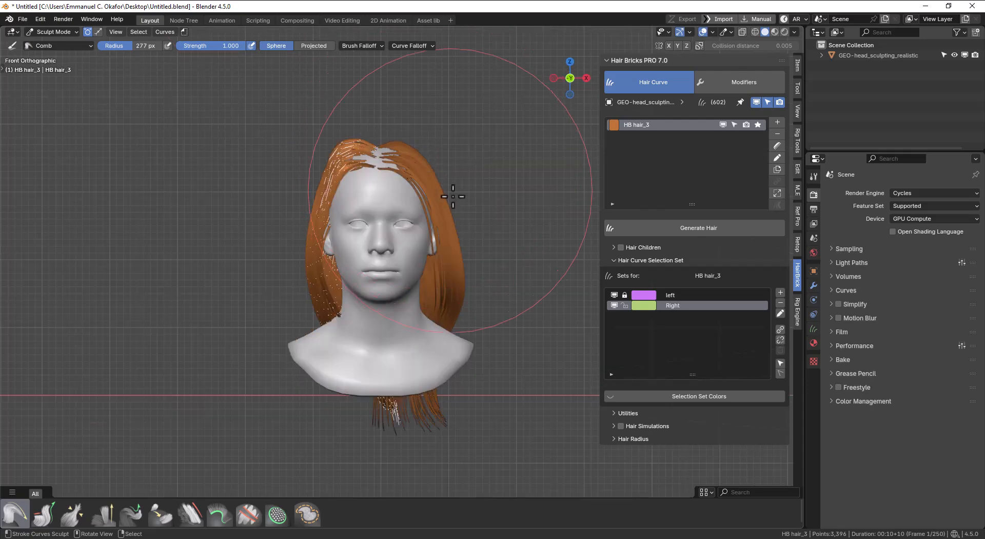
# Step: Unlock the left selection set, lock the Right set, comb the left hair in toward the neck, and deselect the curves
pyautogui.hotkey('alt', 'a')
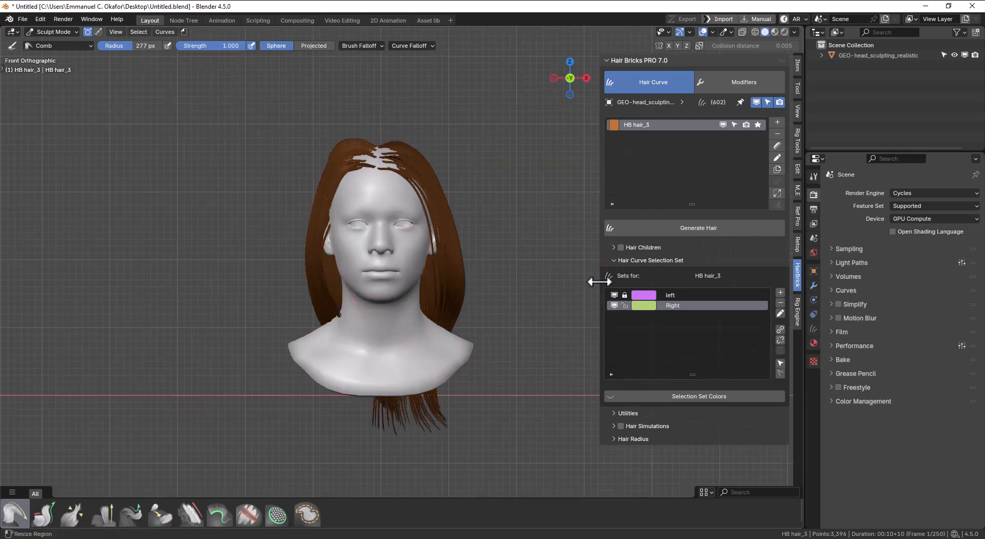
pyautogui.click(625, 295)
pyautogui.click(624, 304)
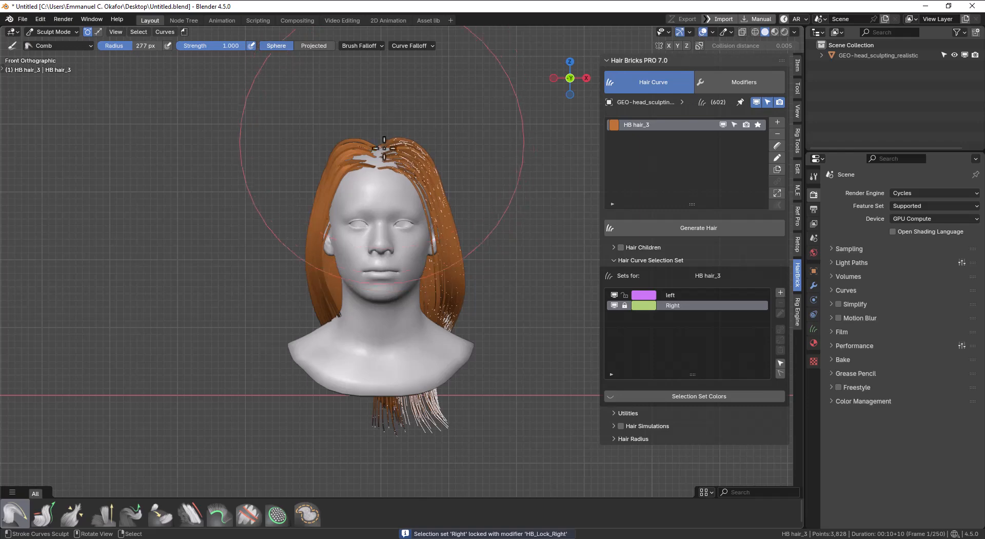
pyautogui.moveTo(462, 187); pyautogui.dragTo(470, 224, button='middle')
pyautogui.moveTo(470, 224)
pyautogui.mouseDown()
pyautogui.moveTo(421, 301)
pyautogui.moveTo(429, 294)
pyautogui.mouseUp()
pyautogui.press('KP_1')
pyautogui.hotkey('alt', 'a')
pyautogui.press('ctrl+KP_7')
pyautogui.moveTo(456, 288); pyautogui.dragTo(515, 333, button='middle')
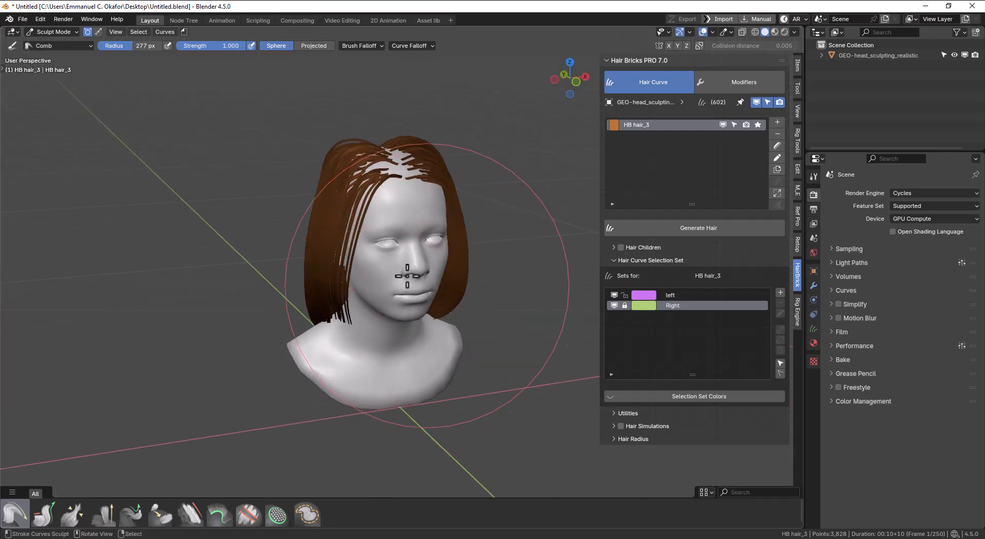
# Step: Rename the left selection set to "left_v2"
pyautogui.click(654, 305)
pyautogui.click(706, 295)
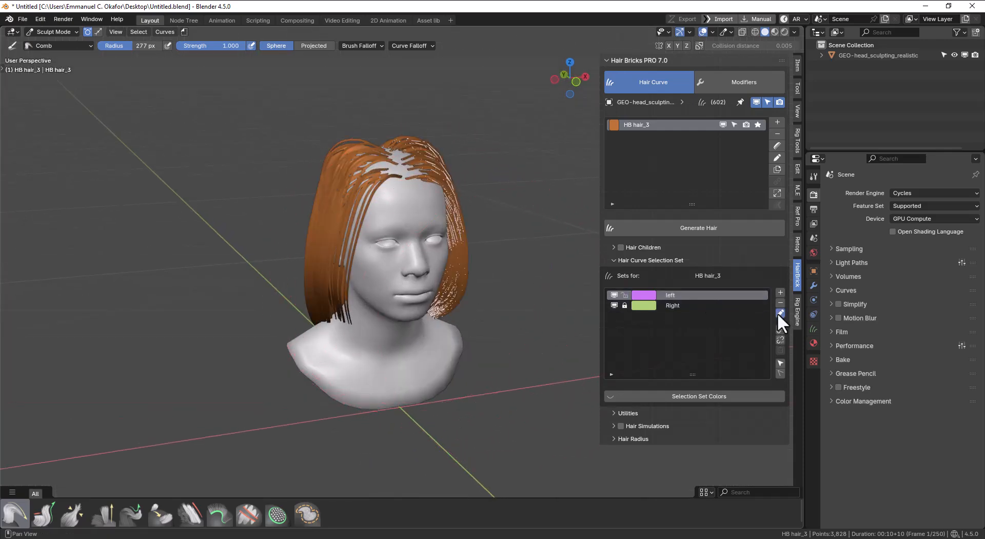
pyautogui.click(779, 313)
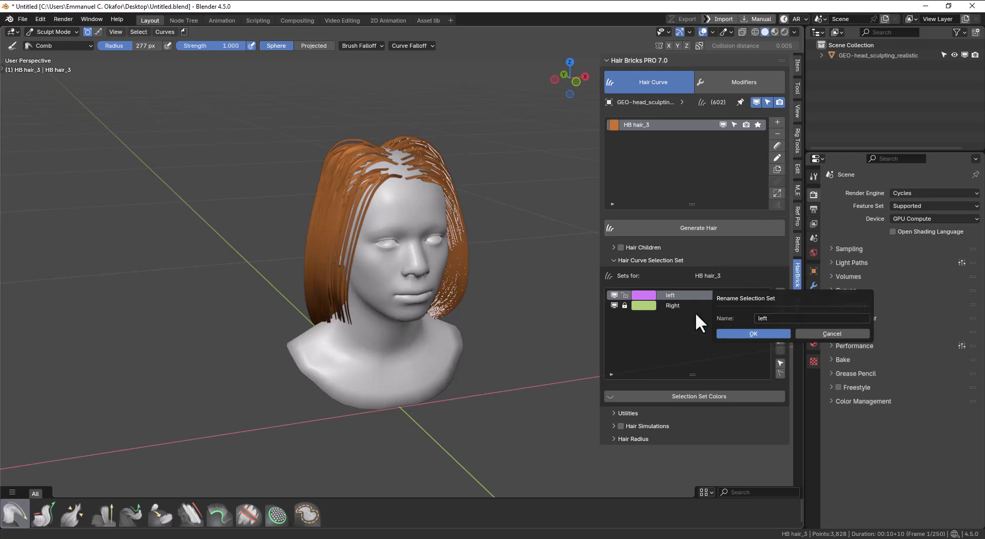
pyautogui.click(777, 317)
pyautogui.click(771, 334)
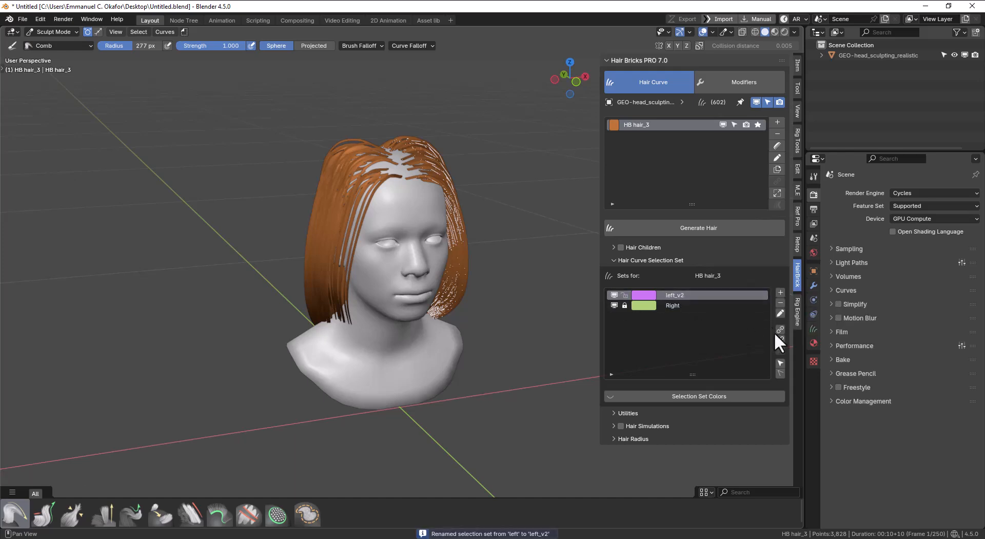
pyautogui.moveTo(455, 274); pyautogui.dragTo(436, 275, button='middle')
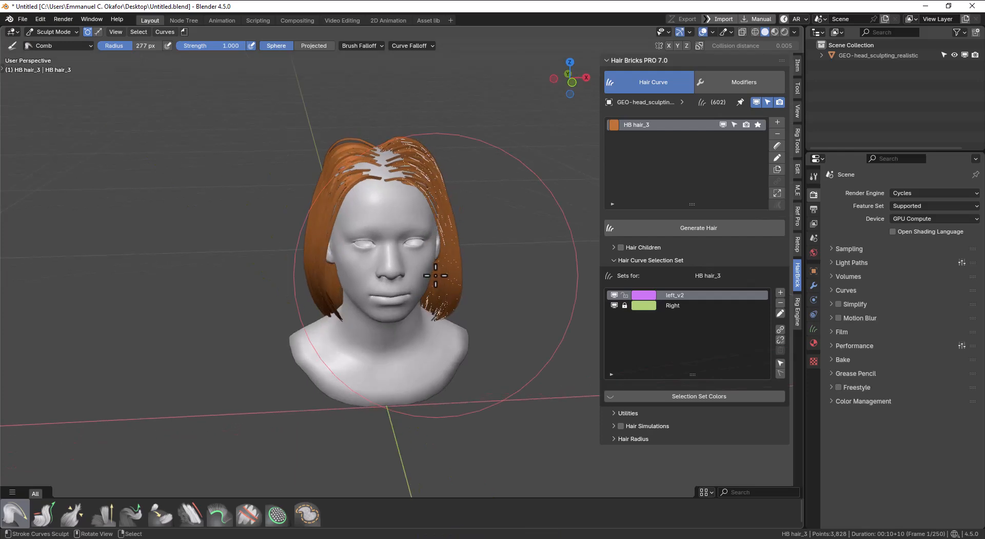
# Step: Unlock the Right selection set and check the parting between both hair sets from behind
pyautogui.moveTo(498, 281); pyautogui.dragTo(396, 258, button='middle')
pyautogui.click(624, 306)
pyautogui.moveTo(477, 271)
pyautogui.mouseDown(button='middle')
pyautogui.moveTo(440, 268)
pyautogui.moveTo(501, 266)
pyautogui.moveTo(477, 251)
pyautogui.mouseUp(button='middle')
pyautogui.scroll(2, 477, 250)
pyautogui.press('Tab')
pyautogui.press('Tab')
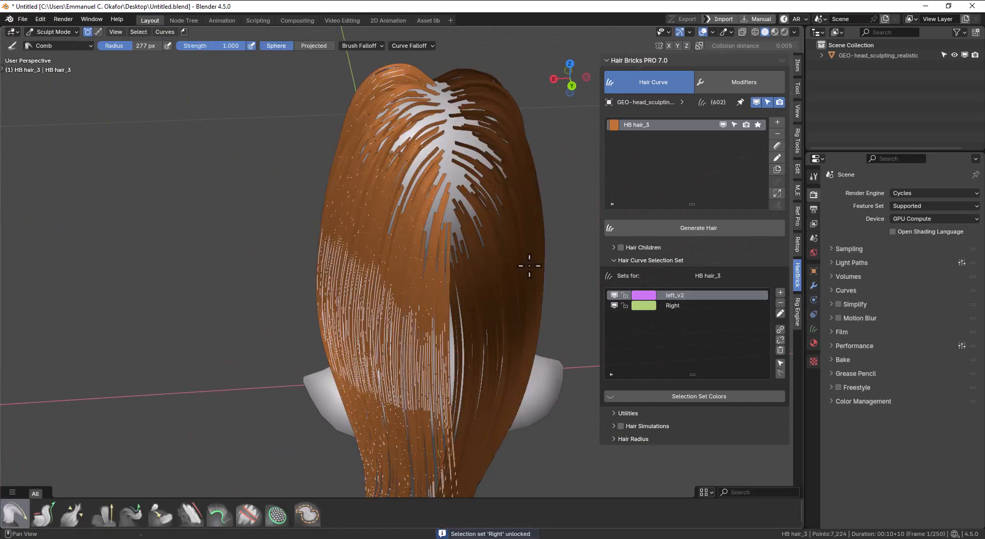
# Step: Select the strands beside the parting at the back of the head and assign them to the left_v2 selection set
pyautogui.moveTo(508, 236); pyautogui.dragTo(461, 250, button='middle')
pyautogui.scroll(2, 454, 252)
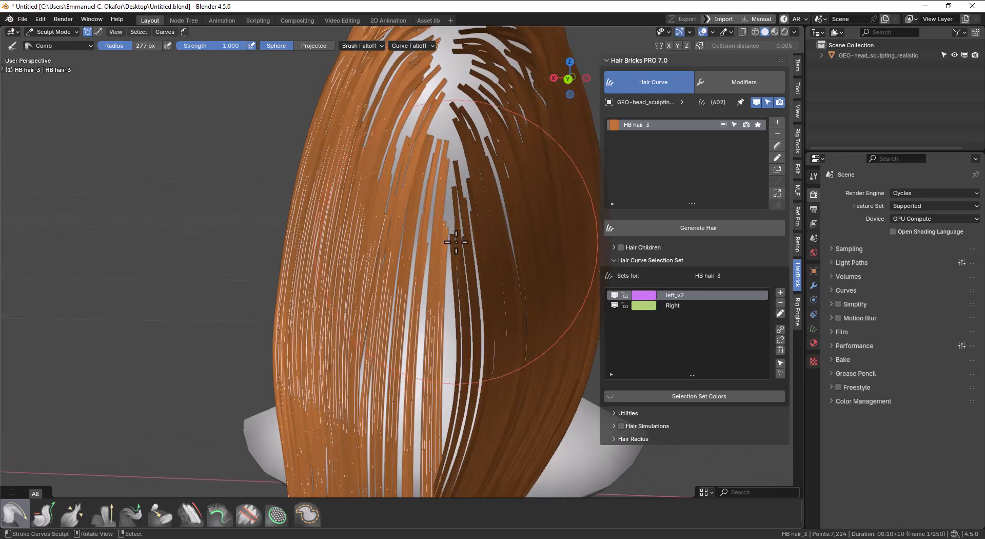
pyautogui.press('Tab')
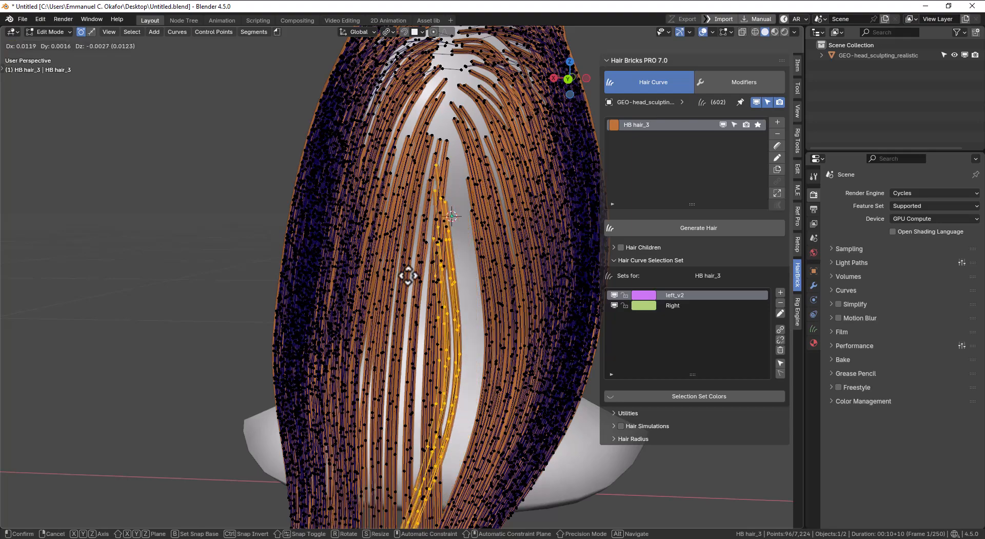
pyautogui.press('Tab')
pyautogui.moveTo(467, 275); pyautogui.dragTo(743, 304, button='middle')
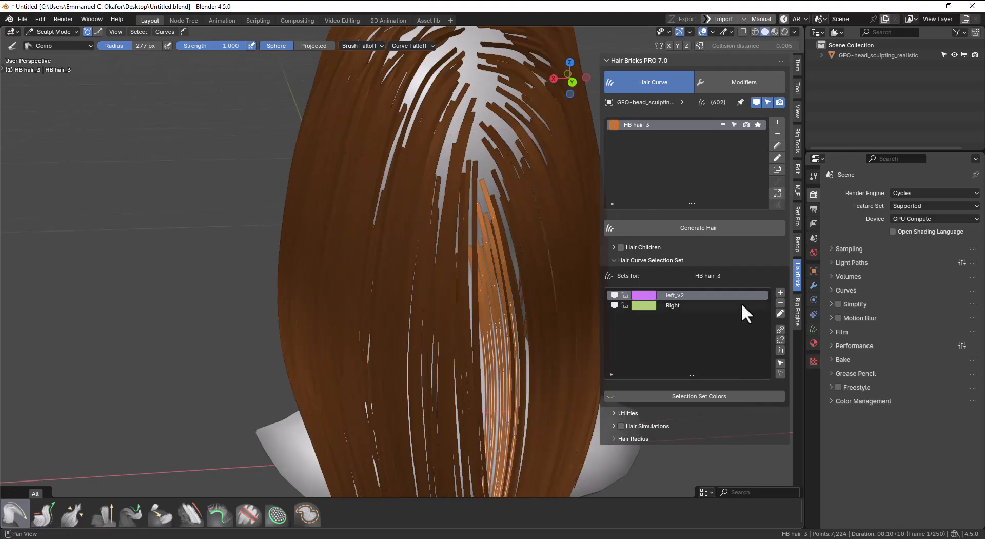
pyautogui.click(780, 329)
# Step: Hide and show the left_v2 selection set to check which strands belong to it
pyautogui.scroll(-3, 473, 280)
pyautogui.moveTo(472, 279)
pyautogui.mouseDown(button='middle')
pyautogui.moveTo(492, 286)
pyautogui.moveTo(402, 268)
pyautogui.moveTo(457, 272)
pyautogui.moveTo(471, 286)
pyautogui.moveTo(460, 262)
pyautogui.moveTo(383, 194)
pyautogui.moveTo(417, 204)
pyautogui.mouseUp(button='middle')
pyautogui.click(613, 293)
pyautogui.click(614, 293)
# Step: Set the Comb brush radius to 233 px and comb the hair down at the back and side of the head
pyautogui.scroll(2, 459, 262)
pyautogui.press('f')
pyautogui.click(431, 245)
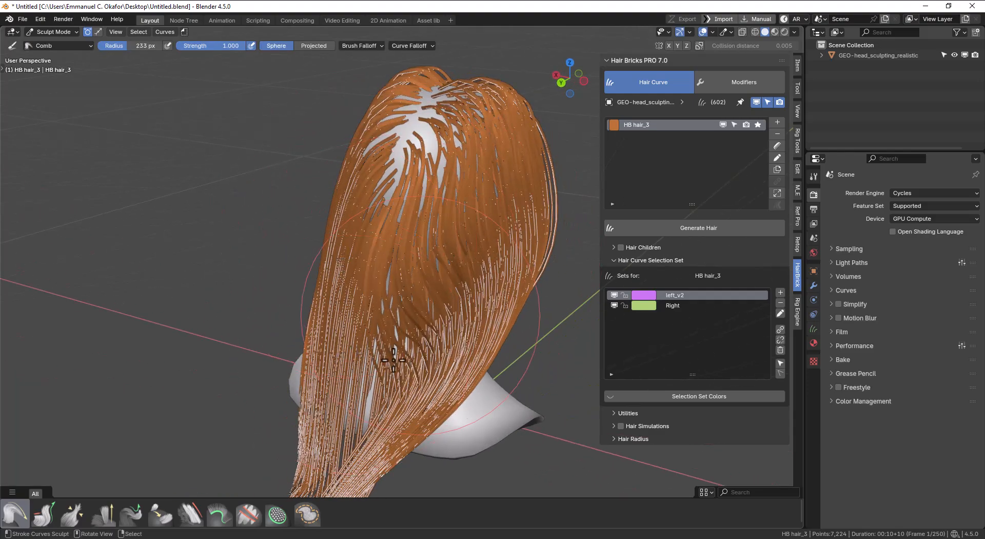
pyautogui.moveTo(340, 109)
pyautogui.mouseDown(button='middle')
pyautogui.moveTo(495, 346)
pyautogui.moveTo(467, 188)
pyautogui.mouseUp(button='middle')
pyautogui.moveTo(512, 194)
pyautogui.mouseDown()
pyautogui.moveTo(570, 242)
pyautogui.moveTo(565, 367)
pyautogui.moveTo(514, 339)
pyautogui.mouseUp()
pyautogui.press('KP_3')
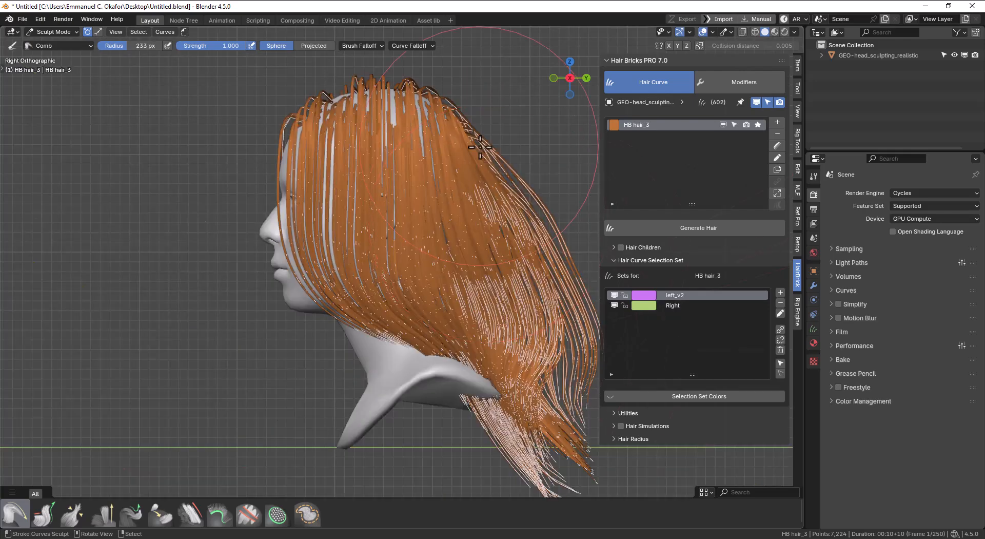
pyautogui.moveTo(544, 203)
pyautogui.mouseDown()
pyautogui.moveTo(515, 262)
pyautogui.moveTo(471, 293)
pyautogui.moveTo(507, 318)
pyautogui.mouseUp()
# Step: Set the Comb brush to 299 px radius with Projected falloff shape and comb the loose hair ends together behind the neck
pyautogui.press('f')
pyautogui.click(506, 287)
pyautogui.moveTo(523, 347); pyautogui.dragTo(298, 136, button='middle')
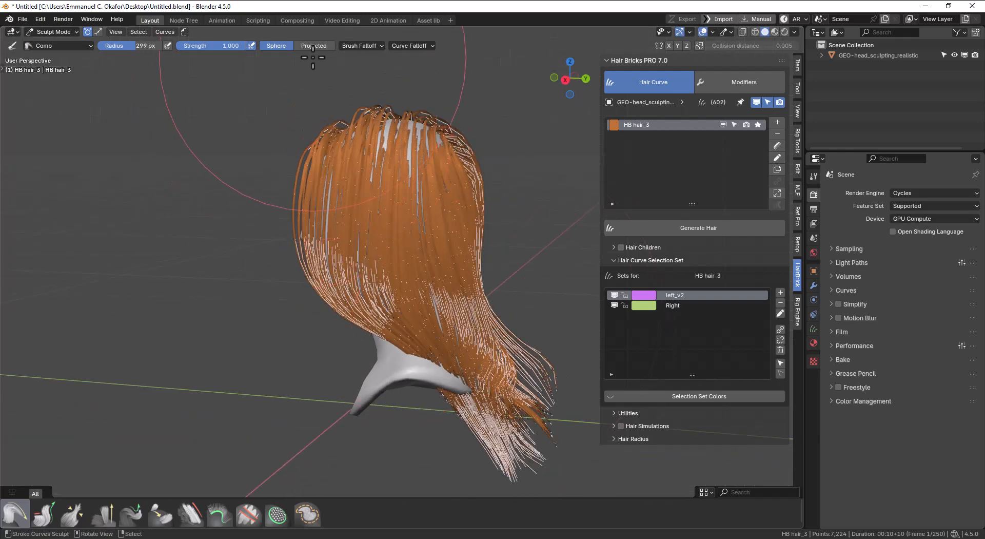
pyautogui.moveTo(509, 397); pyautogui.dragTo(356, 382, button='middle')
pyautogui.moveTo(409, 299); pyautogui.dragTo(441, 380, button='middle')
pyautogui.moveTo(441, 380)
pyautogui.mouseDown()
pyautogui.moveTo(341, 411)
pyautogui.moveTo(295, 369)
pyautogui.mouseUp()
pyautogui.moveTo(294, 370)
pyautogui.mouseDown(button='middle')
pyautogui.moveTo(416, 400)
pyautogui.moveTo(487, 396)
pyautogui.moveTo(479, 405)
pyautogui.moveTo(469, 376)
pyautogui.moveTo(395, 307)
pyautogui.moveTo(477, 313)
pyautogui.mouseUp(button='middle')
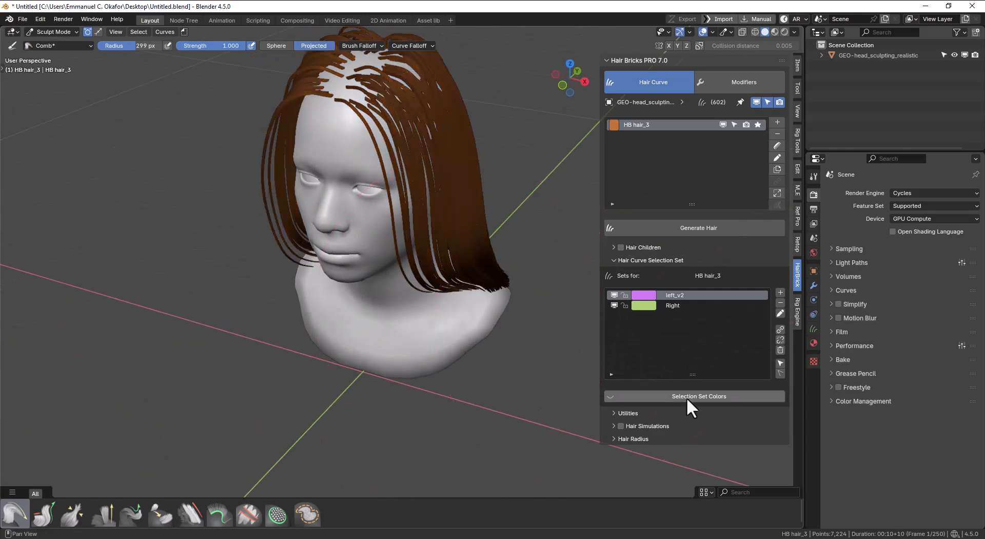
# Step: Switch to Object Mode and turn on Selection Set Colors, toggling it off and on to compare
pyautogui.moveTo(399, 291)
pyautogui.mouseDown(button='middle')
pyautogui.moveTo(415, 289)
pyautogui.moveTo(475, 318)
pyautogui.moveTo(450, 279)
pyautogui.moveTo(445, 230)
pyautogui.moveTo(400, 278)
pyautogui.moveTo(482, 292)
pyautogui.moveTo(380, 279)
pyautogui.moveTo(513, 272)
pyautogui.mouseUp(button='middle')
pyautogui.hotkey('ctrl', 'Tab')
pyautogui.click(321, 236)
pyautogui.click(682, 396)
pyautogui.moveTo(378, 323); pyautogui.dragTo(678, 385, button='middle')
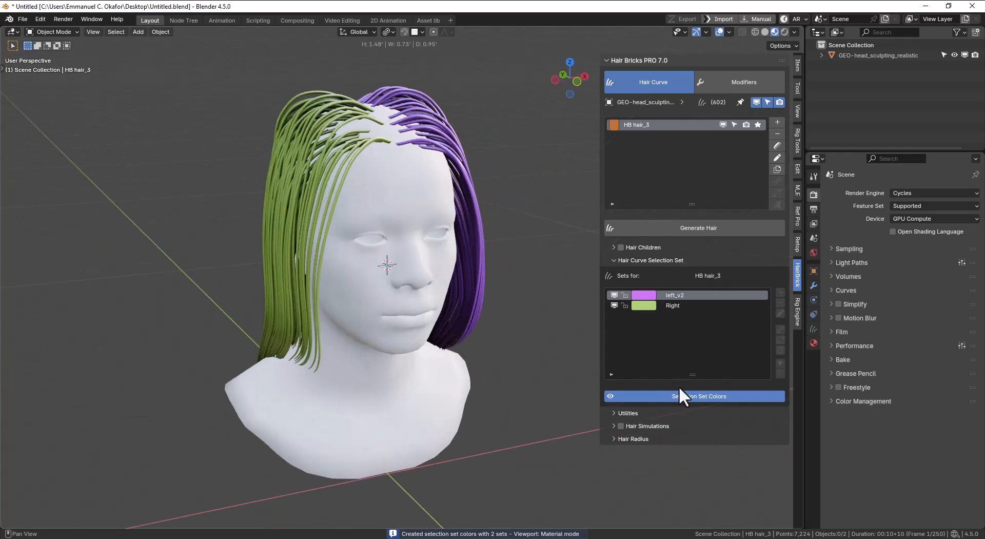
pyautogui.click(683, 394)
pyautogui.click(692, 396)
# Step: Change the left_v2 selection set's color to a saturated magenta
pyautogui.moveTo(435, 328); pyautogui.dragTo(569, 382, button='middle')
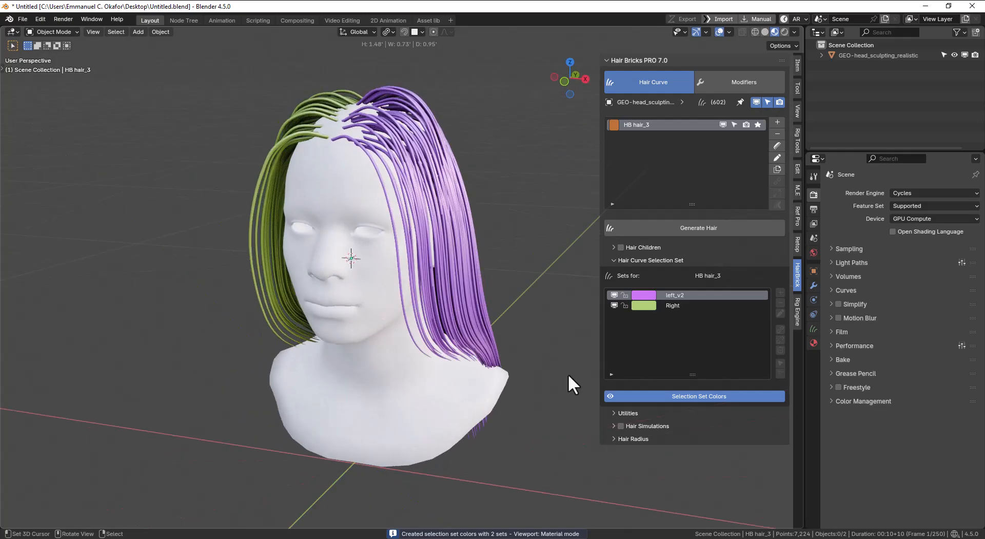
pyautogui.click(651, 294)
pyautogui.moveTo(697, 170); pyautogui.dragTo(709, 191)
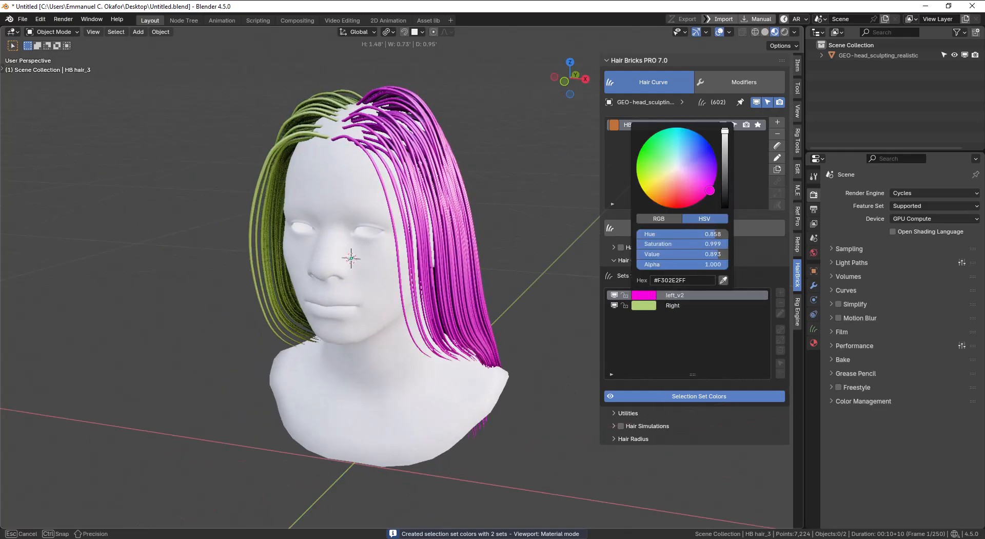
# Step: Set the viewport display color of the head's material to dark grey, with a value of about 0.055
pyautogui.click(358, 275)
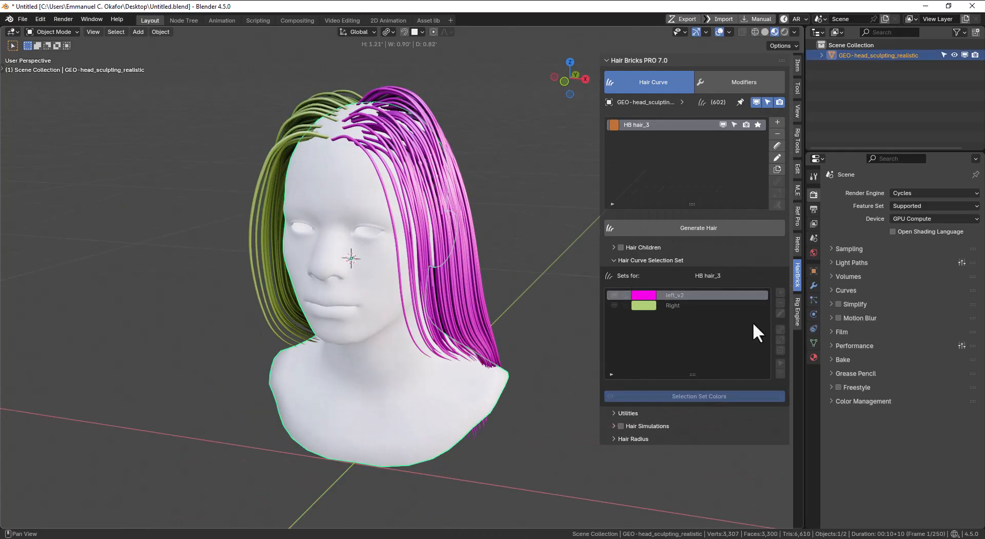
pyautogui.click(816, 358)
pyautogui.click(902, 238)
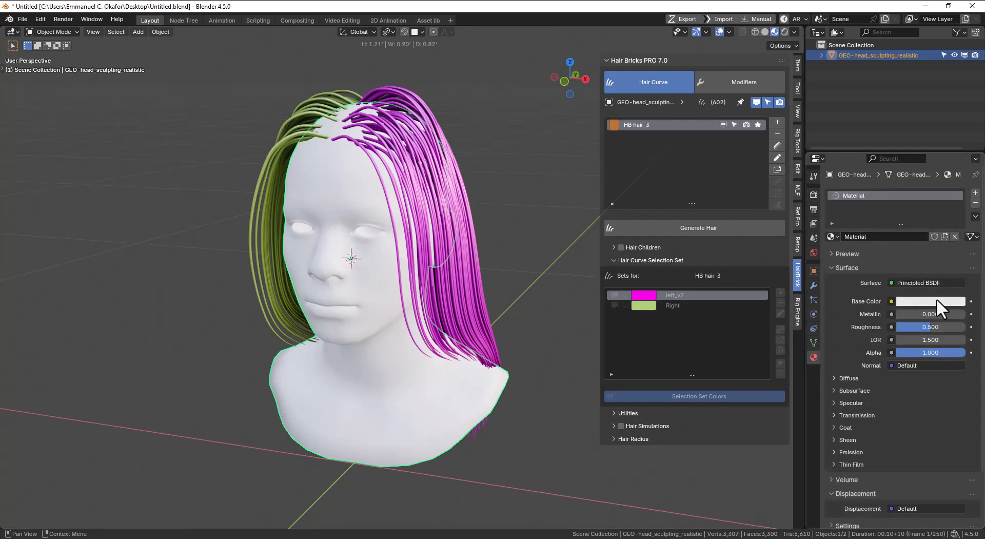
pyautogui.click(861, 268)
pyautogui.click(877, 355)
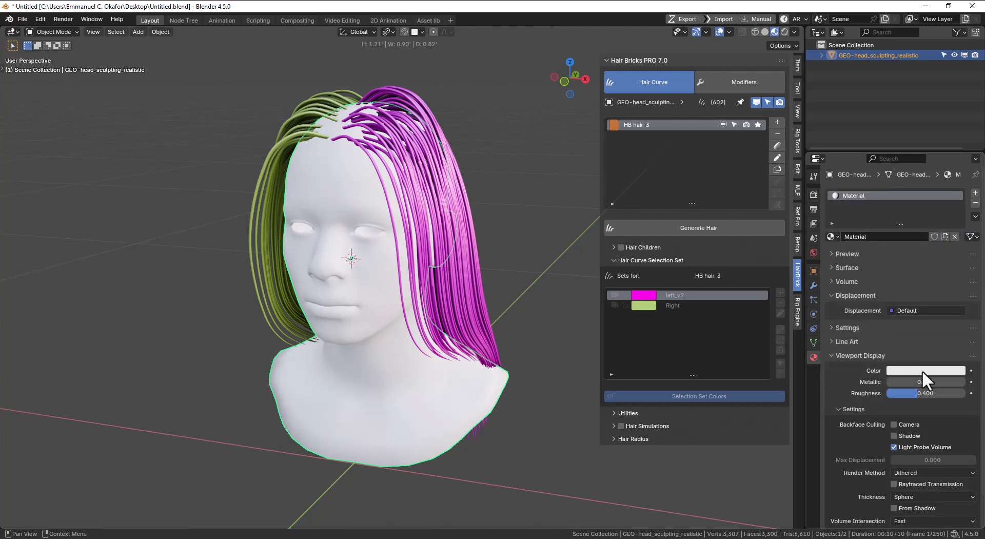
pyautogui.click(921, 371)
pyautogui.moveTo(957, 255)
pyautogui.mouseDown()
pyautogui.moveTo(957, 273)
pyautogui.moveTo(956, 259)
pyautogui.mouseUp()
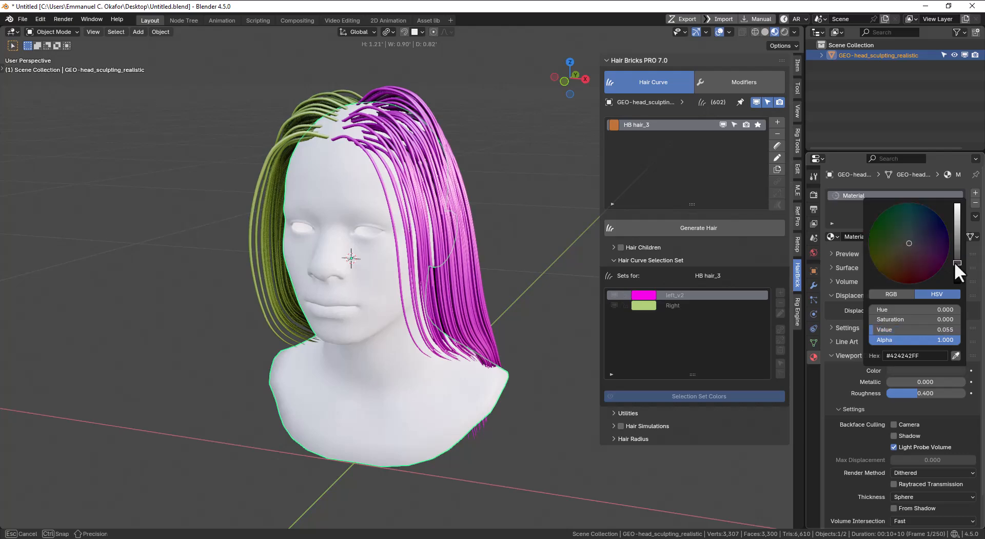
# Step: Darken the Principled BSDF base color of the head's material to dark grey
pyautogui.click(879, 268)
pyautogui.click(928, 301)
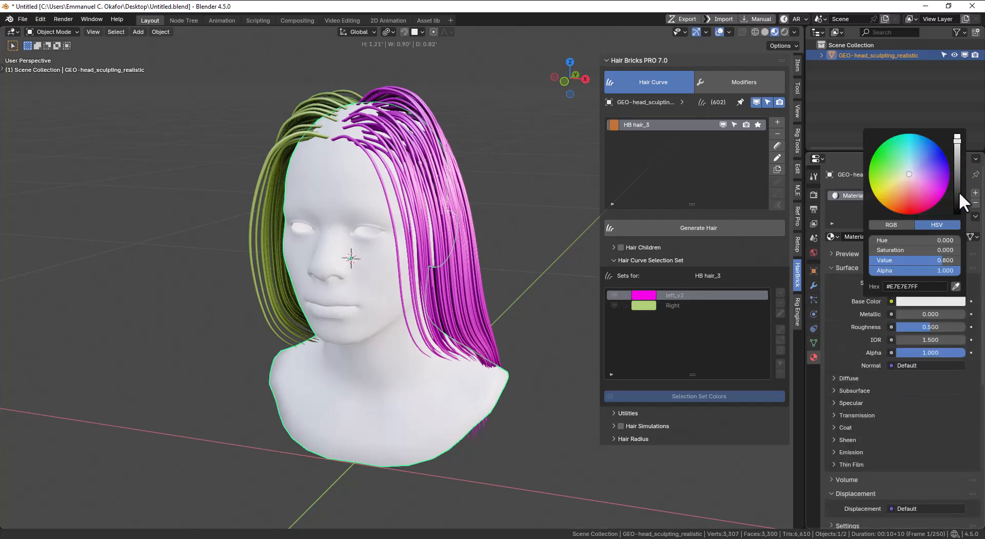
pyautogui.moveTo(959, 192); pyautogui.dragTo(958, 211)
# Step: Return HB hair_3 to Sculpt Mode and comb the side strands back from the face toward the neck
pyautogui.click(478, 226)
pyautogui.moveTo(478, 225)
pyautogui.mouseDown(button='middle')
pyautogui.moveTo(445, 245)
pyautogui.moveTo(471, 303)
pyautogui.mouseUp(button='middle')
pyautogui.hotkey('ctrl', 'Tab')
pyautogui.click(476, 345)
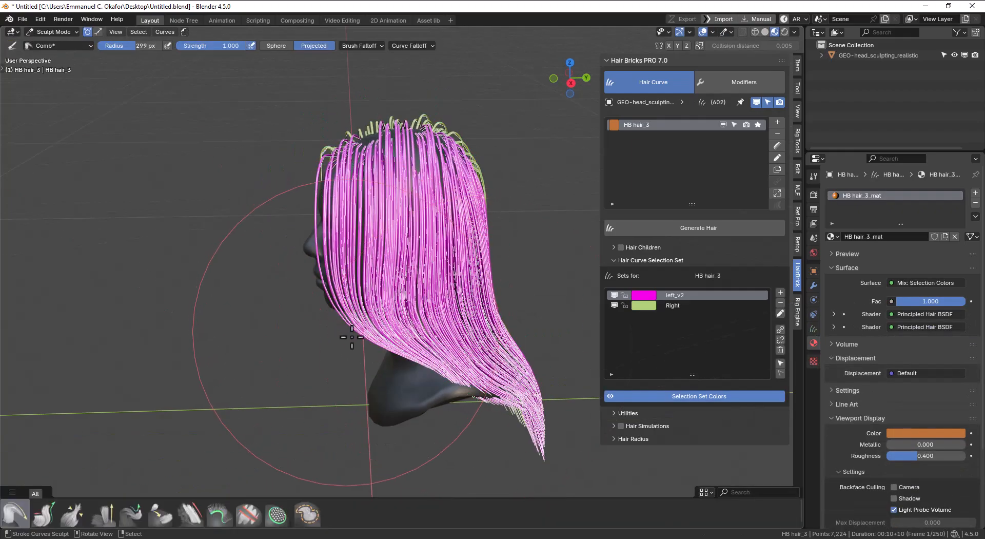
pyautogui.moveTo(347, 334); pyautogui.dragTo(448, 328)
pyautogui.moveTo(297, 274); pyautogui.dragTo(440, 289)
pyautogui.moveTo(357, 241)
pyautogui.mouseDown(button='middle')
pyautogui.moveTo(268, 323)
pyautogui.moveTo(314, 358)
pyautogui.mouseUp(button='middle')
# Step: Comb the lower hair and its ends into a tighter shape behind the neck from several angles
pyautogui.moveTo(435, 456)
pyautogui.mouseDown()
pyautogui.moveTo(415, 403)
pyautogui.moveTo(370, 340)
pyautogui.mouseUp()
pyautogui.moveTo(262, 329)
pyautogui.mouseDown(button='middle')
pyautogui.moveTo(361, 310)
pyautogui.moveTo(403, 290)
pyautogui.mouseUp(button='middle')
pyautogui.moveTo(436, 313); pyautogui.dragTo(479, 337)
pyautogui.moveTo(448, 367); pyautogui.dragTo(474, 362)
pyautogui.moveTo(318, 352); pyautogui.dragTo(269, 355)
pyautogui.moveTo(499, 308)
pyautogui.mouseDown()
pyautogui.moveTo(488, 301)
pyautogui.moveTo(481, 310)
pyautogui.mouseUp()
# Step: Switch HB hair_3 to Object Mode and set the viewport to solid shading
pyautogui.hotkey('ctrl', 'Tab')
pyautogui.click(158, 288)
pyautogui.moveTo(159, 289)
pyautogui.mouseDown(button='middle')
pyautogui.moveTo(350, 294)
pyautogui.moveTo(396, 274)
pyautogui.mouseUp(button='middle')
pyautogui.press('z')
pyautogui.click(546, 284)
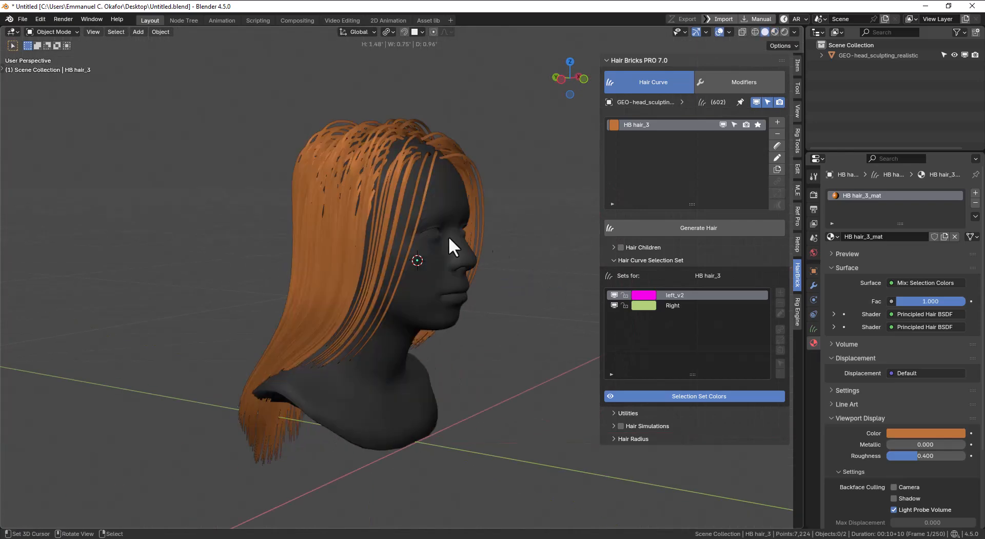
# Step: Find the HairBrick Viewport Shading settings and apply the HairBrick shading to the viewport
pyautogui.click(337, 201)
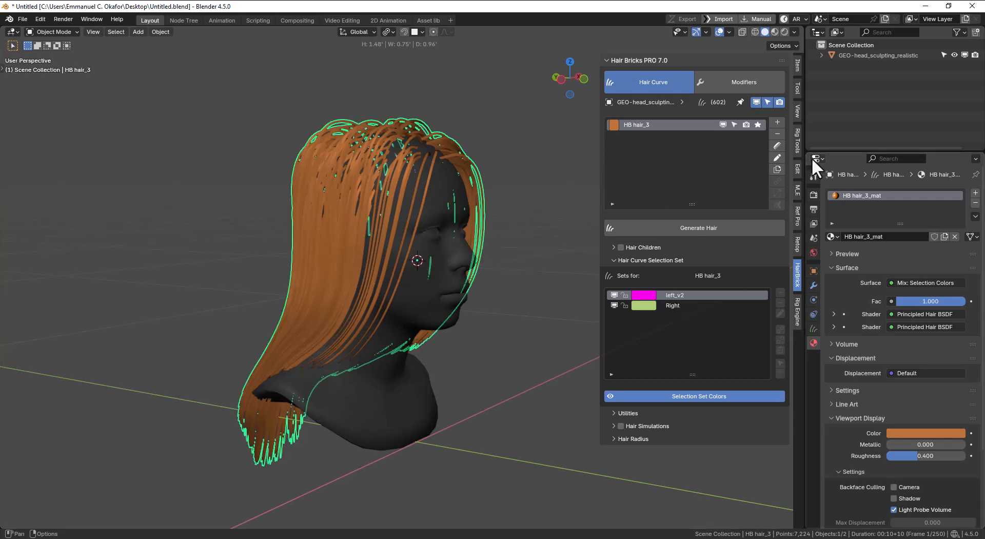
pyautogui.moveTo(433, 215); pyautogui.dragTo(605, 174, button='middle')
pyautogui.click(797, 110)
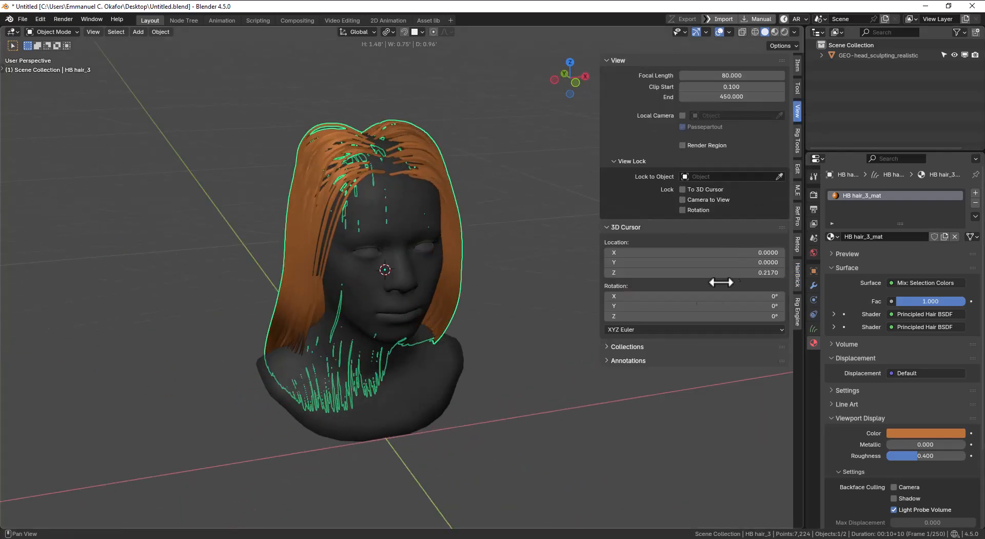
pyautogui.click(797, 89)
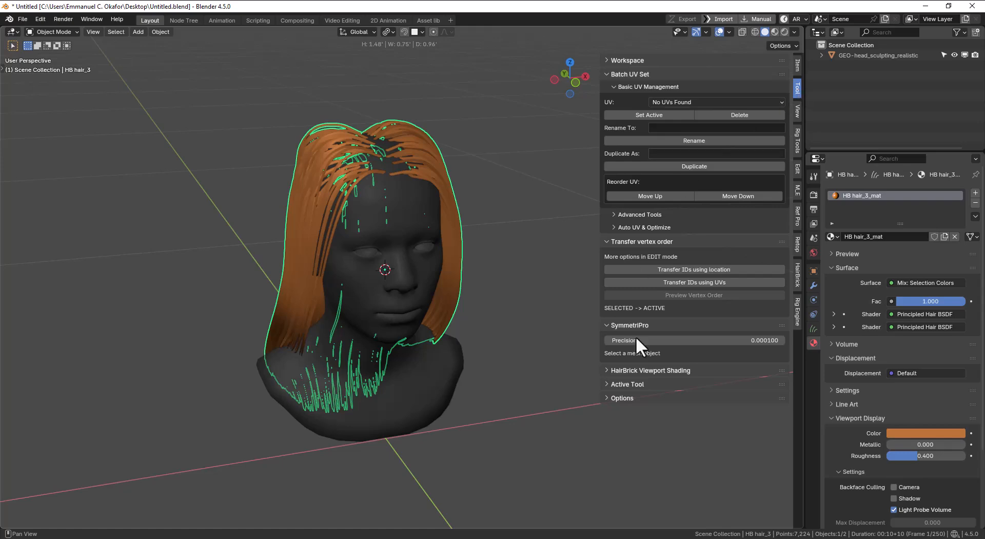
pyautogui.moveTo(353, 285); pyautogui.dragTo(420, 294, button='middle')
pyautogui.hotkey('alt', 'a')
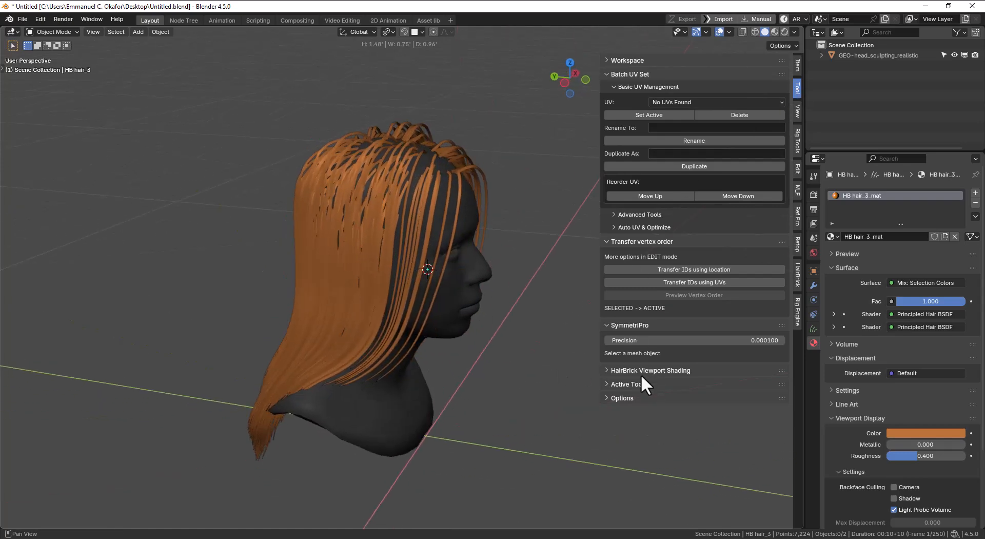
pyautogui.click(639, 370)
pyautogui.click(688, 388)
pyautogui.moveTo(518, 313)
pyautogui.mouseDown(button='middle')
pyautogui.moveTo(454, 288)
pyautogui.moveTo(510, 304)
pyautogui.mouseUp(button='middle')
# Step: Select HB hair_3, reduce its Hair Radius to make the strands thinner, and deselect it
pyautogui.click(442, 302)
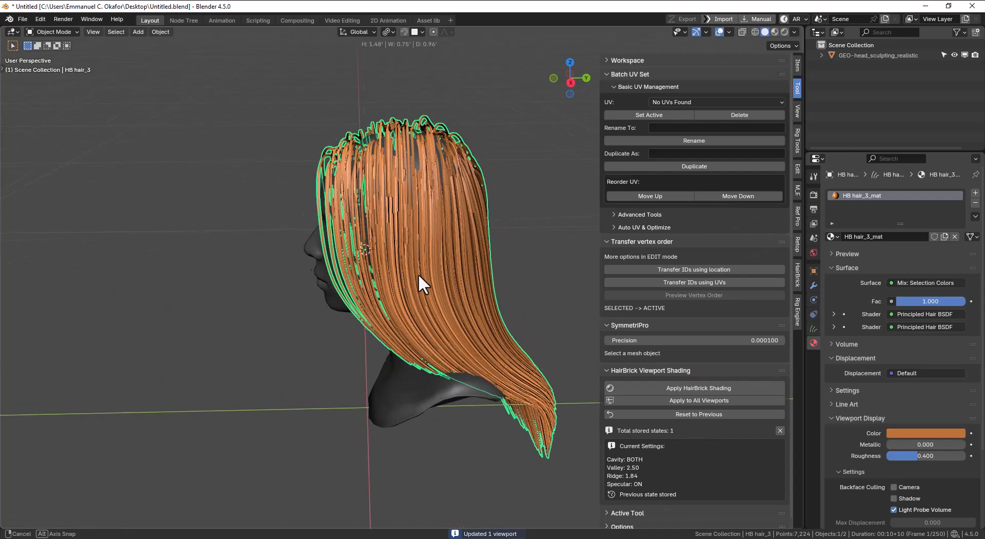
pyautogui.moveTo(407, 282); pyautogui.dragTo(611, 341, button='middle')
pyautogui.moveTo(435, 264); pyautogui.dragTo(491, 260, button='middle')
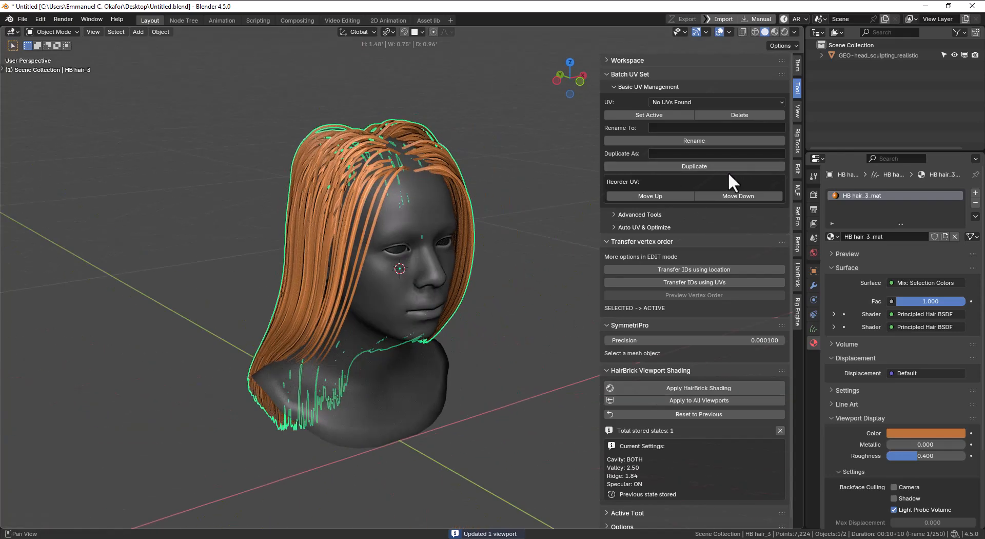
pyautogui.click(798, 277)
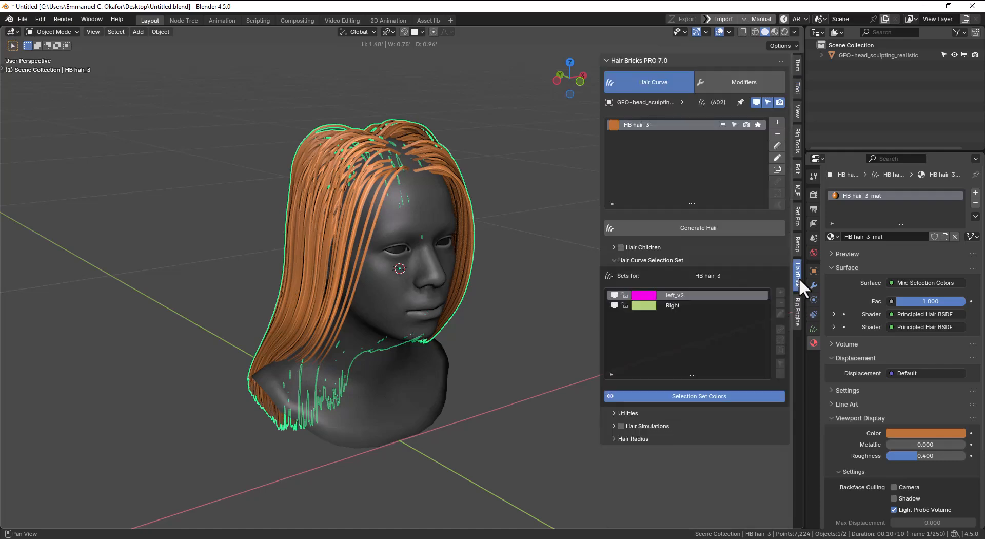
pyautogui.click(655, 260)
pyautogui.click(642, 297)
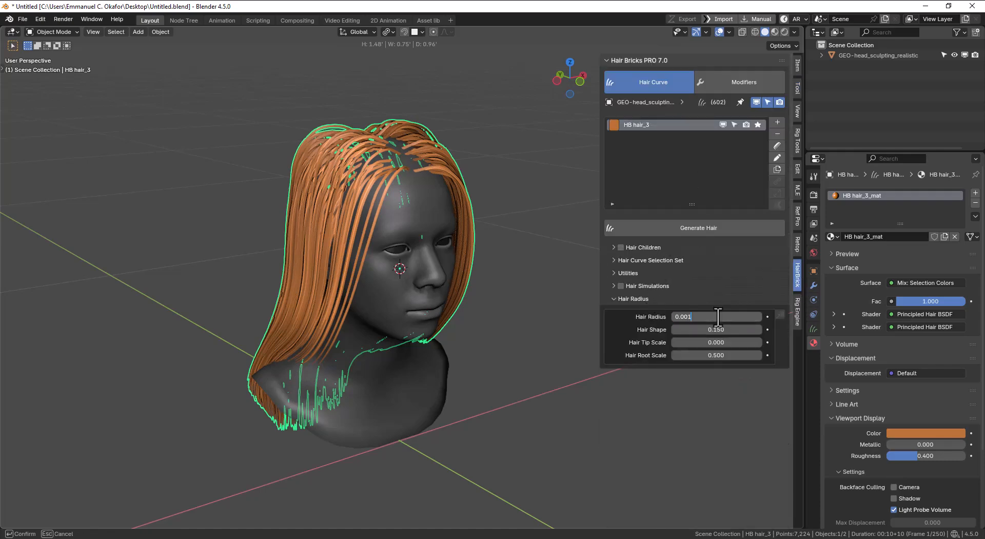
pyautogui.press('Return')
pyautogui.hotkey('alt', 'a')
pyautogui.moveTo(356, 241); pyautogui.dragTo(478, 240, button='middle')
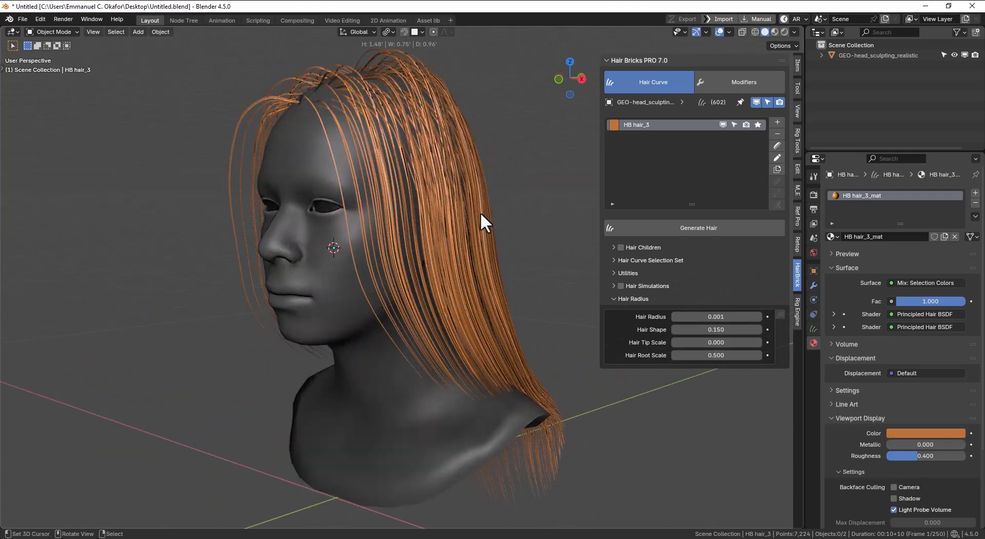
# Step: Reset the viewport shading to the previous state and reapply the HairBrick shading to compare both on the hair
pyautogui.click(797, 60)
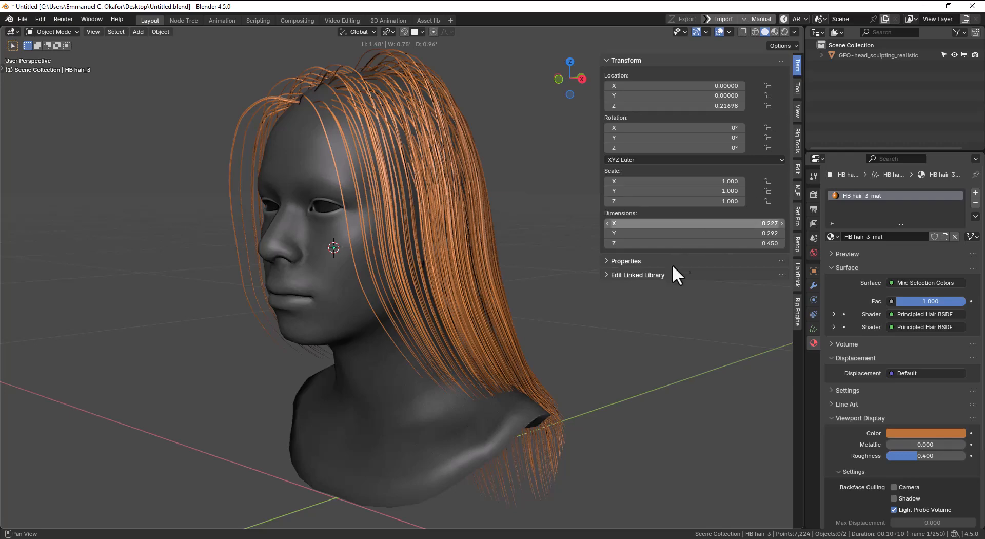
pyautogui.click(797, 88)
pyautogui.click(687, 414)
pyautogui.moveTo(429, 260)
pyautogui.mouseDown(button='middle')
pyautogui.moveTo(385, 264)
pyautogui.moveTo(513, 229)
pyautogui.moveTo(452, 241)
pyautogui.moveTo(367, 235)
pyautogui.moveTo(328, 218)
pyautogui.mouseUp(button='middle')
pyautogui.click(729, 389)
pyautogui.moveTo(395, 288); pyautogui.dragTo(488, 297, button='middle')
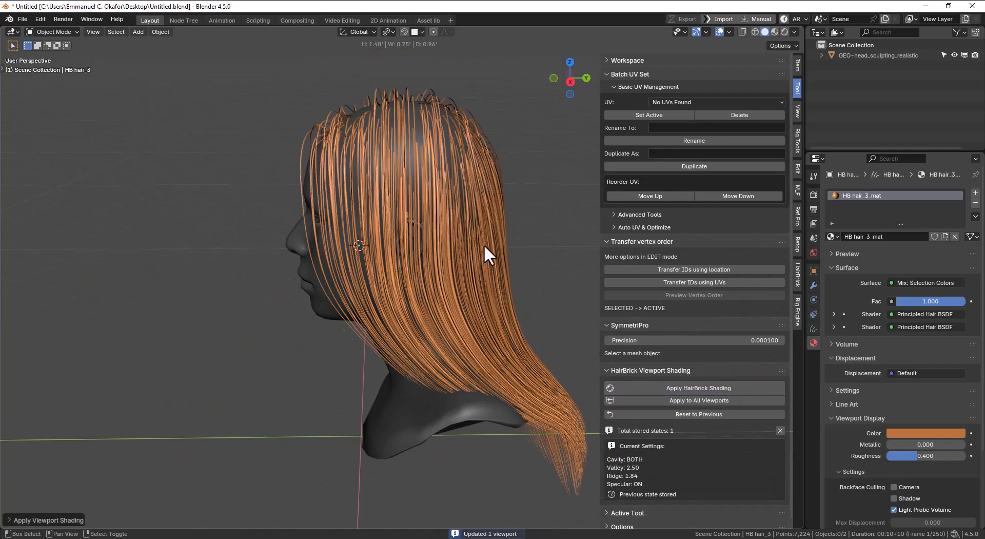
# Step: Examine the viewport shading options, toggling Cavity off and on and viewing its Type choices
pyautogui.keyDown('shift'); pyautogui.moveTo(489, 236); pyautogui.dragTo(773, 93, button='middle'); pyautogui.keyUp('shift')
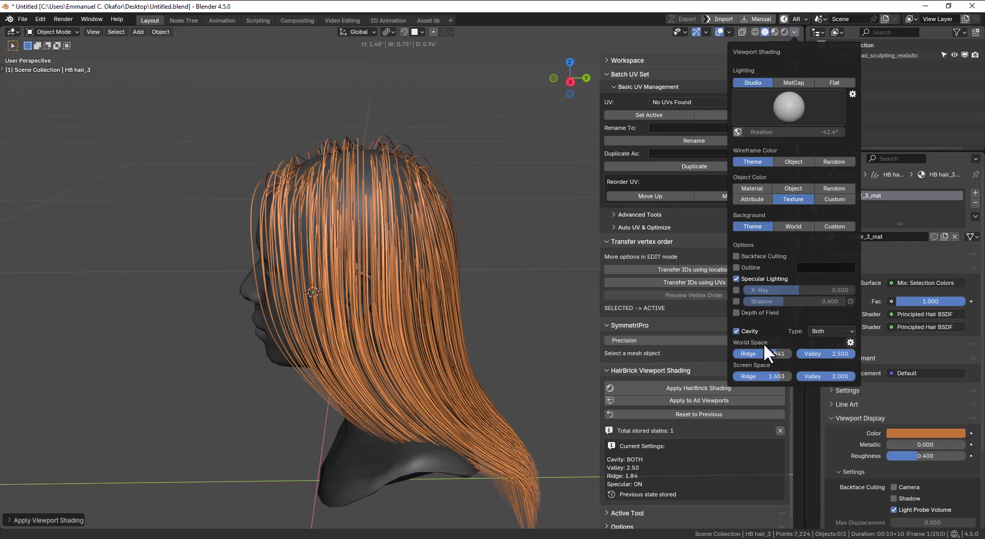
pyautogui.click(740, 330)
pyautogui.click(740, 331)
pyautogui.click(831, 329)
pyautogui.moveTo(450, 277)
pyautogui.mouseDown(button='middle')
pyautogui.moveTo(435, 275)
pyautogui.moveTo(449, 301)
pyautogui.mouseUp(button='middle')
pyautogui.click(449, 301)
# Step: Inspect the shaded hair around the head with the viewport overlays hidden, and restore the overlays
pyautogui.moveTo(517, 296); pyautogui.dragTo(470, 290, button='middle')
pyautogui.hotkey('alt', 'a')
pyautogui.moveTo(531, 281); pyautogui.dragTo(322, 272, button='middle')
pyautogui.hotkey('shift', 'alt', 'z')
pyautogui.click(363, 286)
pyautogui.hotkey('shift', 'alt', 'z')
pyautogui.hotkey('alt', 'a')
pyautogui.moveTo(391, 259); pyautogui.dragTo(473, 260, button='middle')
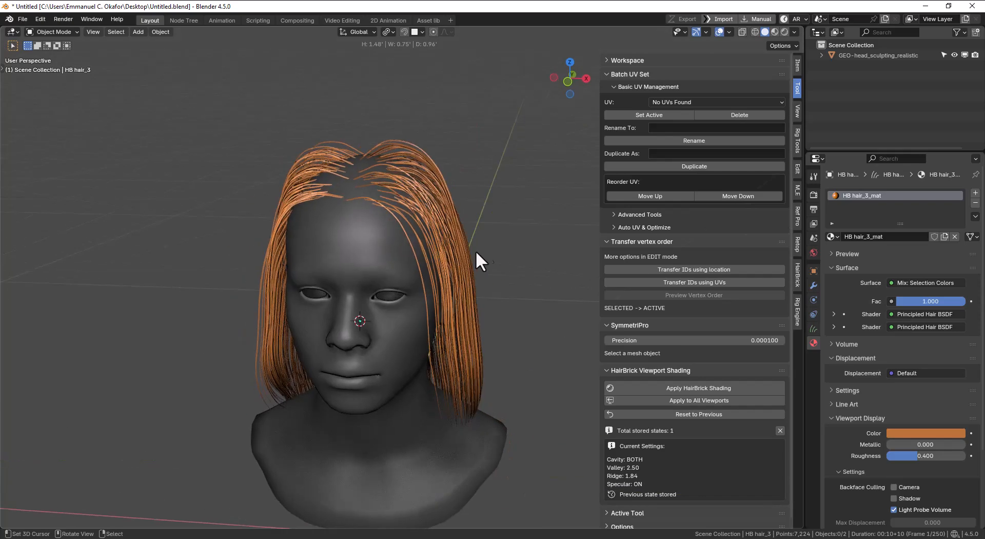
# Step: Enable Hair Children for HB hair_3 and switch it to Sculpt Mode
pyautogui.click(798, 283)
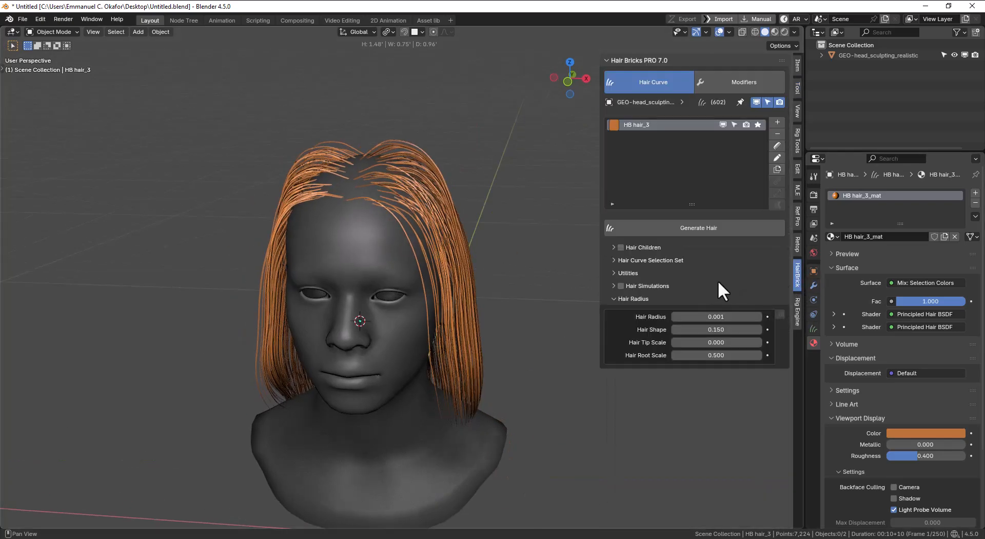
pyautogui.click(620, 248)
pyautogui.moveTo(516, 252)
pyautogui.mouseDown(button='middle')
pyautogui.moveTo(561, 253)
pyautogui.moveTo(393, 260)
pyautogui.mouseUp(button='middle')
pyautogui.hotkey('ctrl', 'Tab')
pyautogui.click(492, 420)
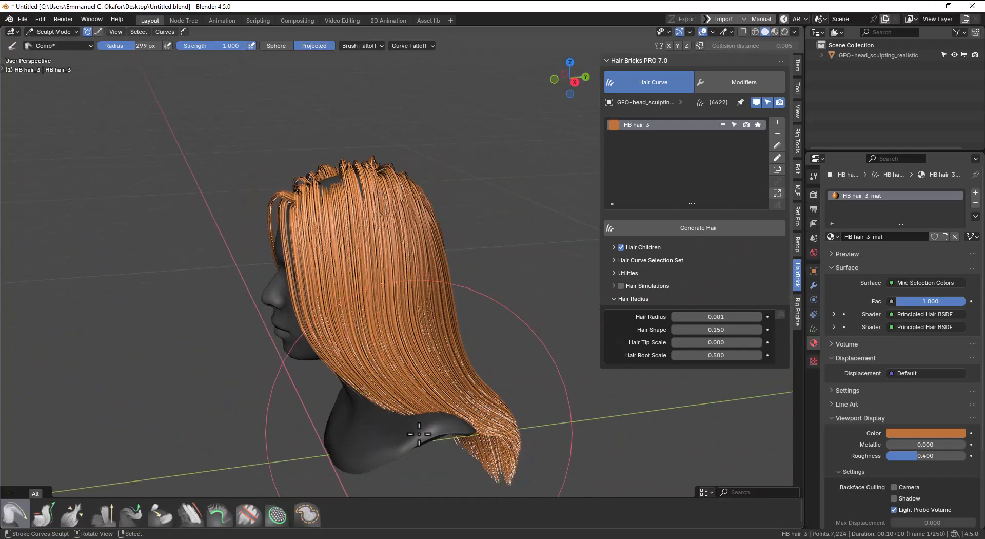
# Step: Set the Comb brush to 216 px radius with Sphere falloff shape for combing the hair with its children
pyautogui.moveTo(482, 406)
pyautogui.mouseDown(button='middle')
pyautogui.moveTo(443, 384)
pyautogui.moveTo(389, 441)
pyautogui.moveTo(422, 424)
pyautogui.mouseUp(button='middle')
pyautogui.press('f')
pyautogui.click(401, 418)
pyautogui.click(280, 43)
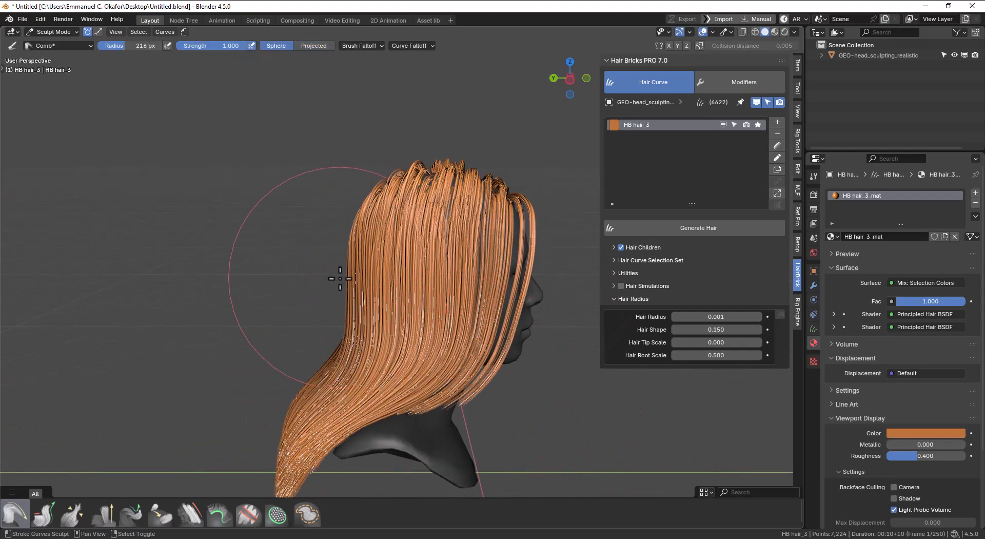
pyautogui.keyDown('shift'); pyautogui.moveTo(381, 343); pyautogui.dragTo(394, 253, button='middle'); pyautogui.keyUp('shift')
pyautogui.scroll(1, 394, 252)
pyautogui.moveTo(405, 337); pyautogui.dragTo(352, 411, button='middle')
pyautogui.moveTo(505, 413)
pyautogui.mouseDown(button='middle')
pyautogui.moveTo(431, 370)
pyautogui.moveTo(383, 232)
pyautogui.moveTo(384, 141)
pyautogui.moveTo(437, 150)
pyautogui.mouseUp(button='middle')
pyautogui.press('KP_1')
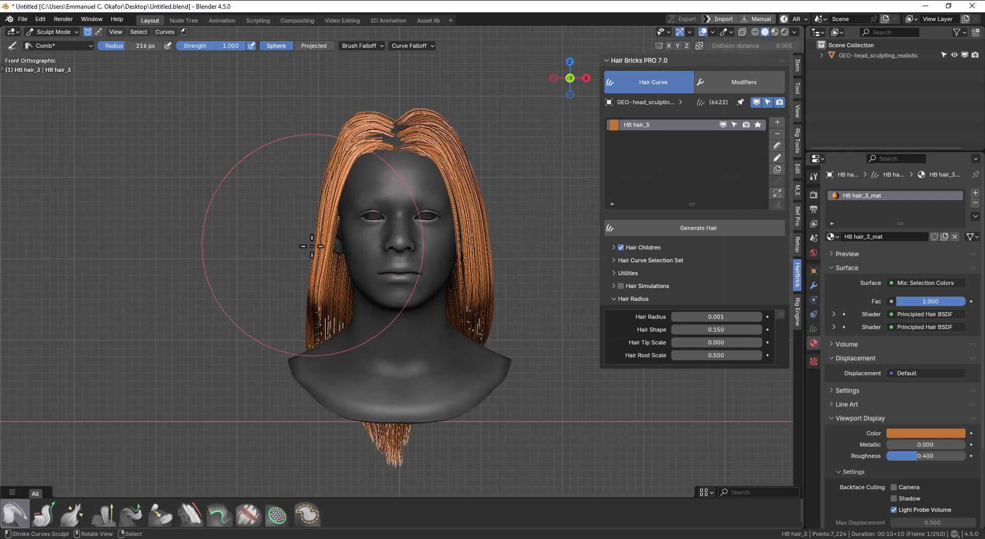
# Step: Return HB hair_3 to Object Mode and switch its hair children from Simple to Interpolated
pyautogui.moveTo(323, 238); pyautogui.dragTo(442, 141, button='middle')
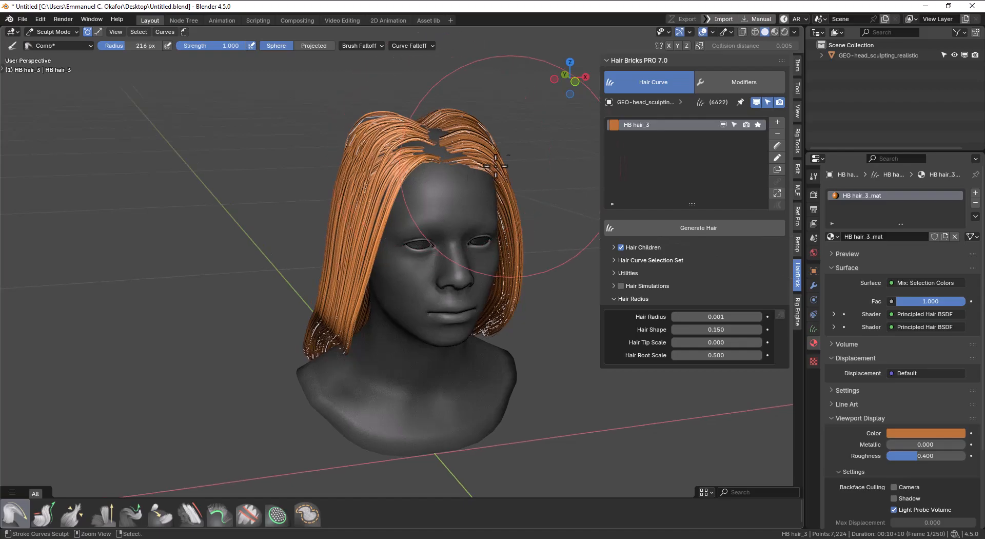
pyautogui.hotkey('ctrl', 'Tab')
pyautogui.click(409, 197)
pyautogui.click(613, 247)
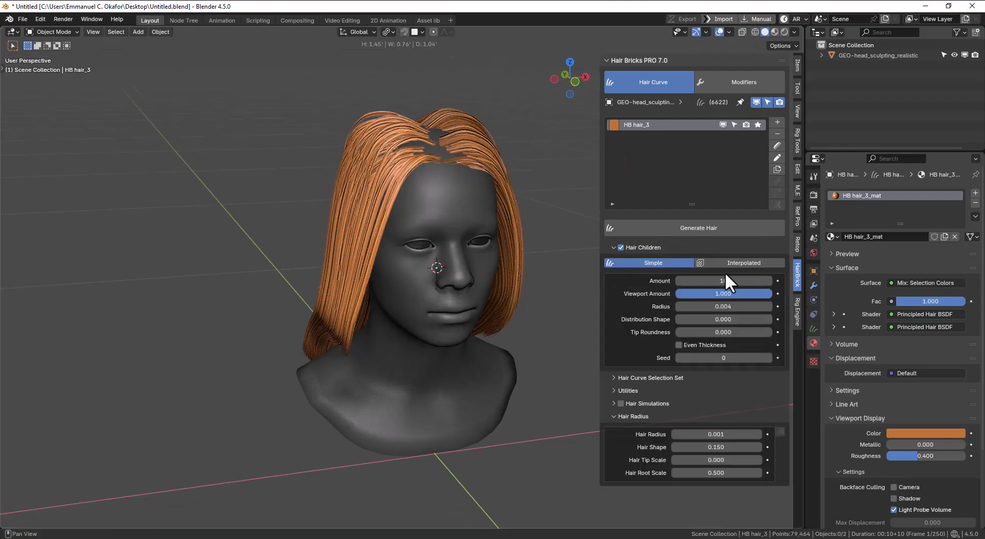
pyautogui.click(743, 263)
pyautogui.moveTo(431, 220); pyautogui.dragTo(476, 224, button='middle')
# Step: Assign the Hair mask image as the children's image mask and raise the Density to 109.900
pyautogui.click(681, 383)
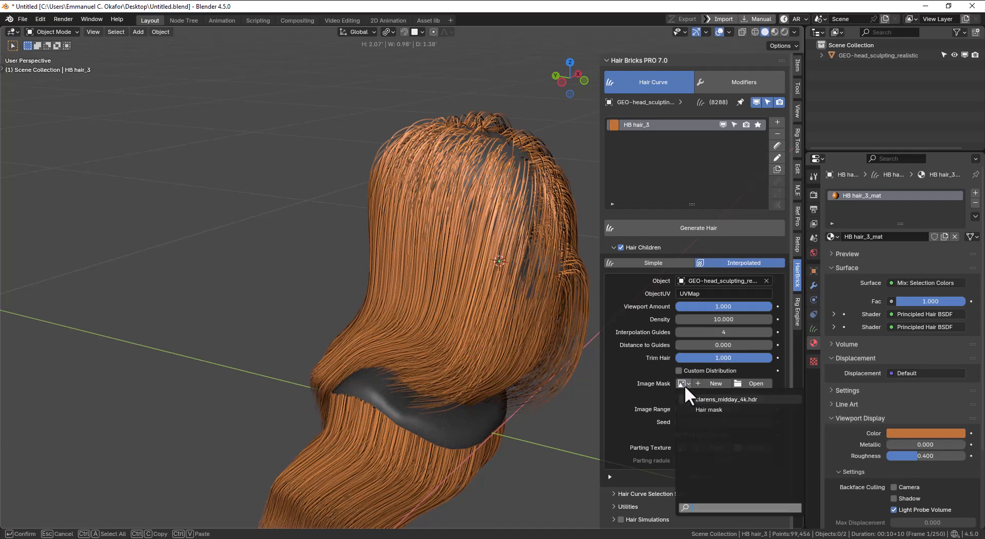
pyautogui.click(719, 409)
pyautogui.moveTo(554, 272); pyautogui.dragTo(449, 222, button='middle')
pyautogui.moveTo(713, 319); pyautogui.dragTo(760, 319)
pyautogui.moveTo(548, 300); pyautogui.dragTo(408, 258, button='middle')
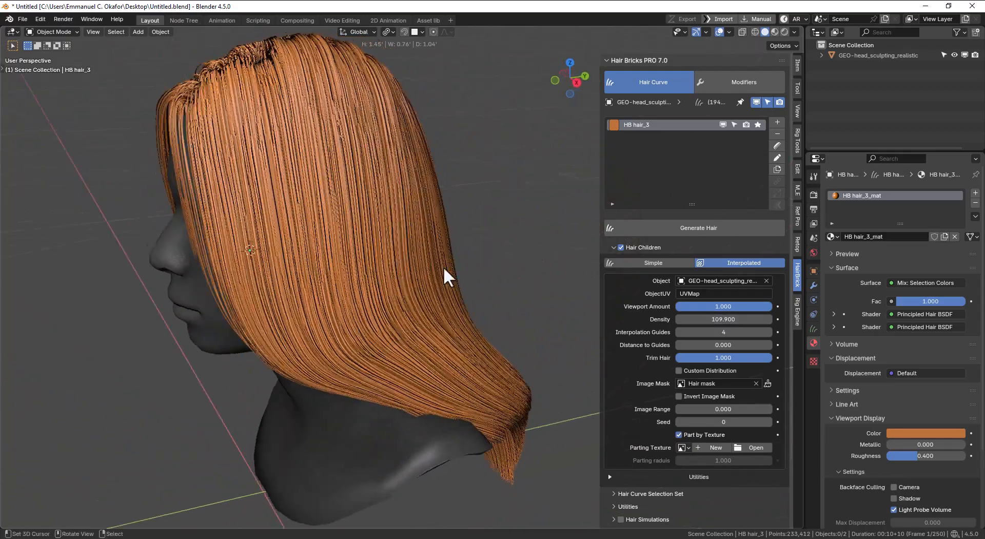
# Step: Toggle Custom Distribution on and off, and examine how the interpolated hair falls around the parting, forehead and sides
pyautogui.click(703, 370)
pyautogui.click(704, 371)
pyautogui.moveTo(361, 232); pyautogui.dragTo(388, 174, button='middle')
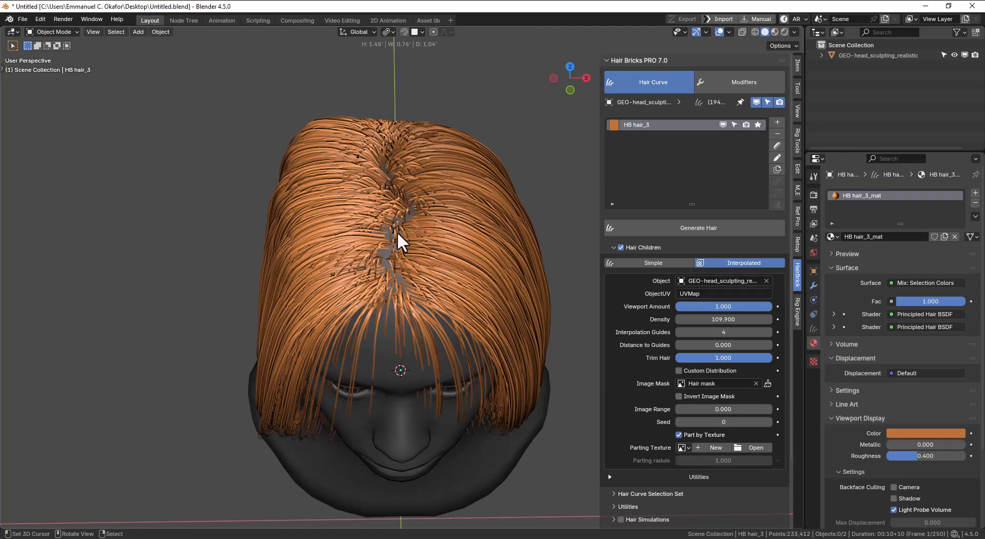
pyautogui.moveTo(401, 308); pyautogui.dragTo(420, 266, button='middle')
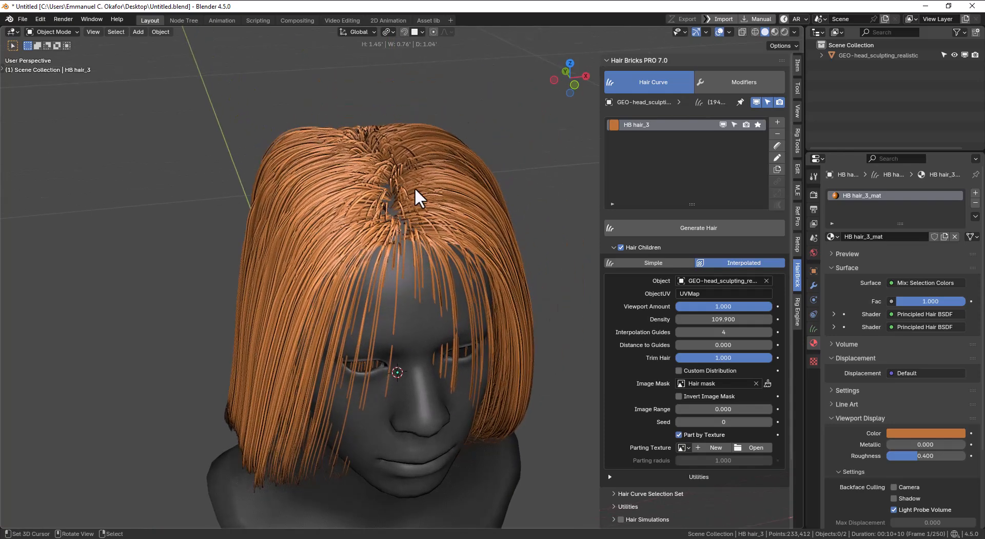
pyautogui.moveTo(456, 235); pyautogui.dragTo(358, 152, button='middle')
pyautogui.moveTo(379, 223); pyautogui.dragTo(582, 314, button='middle')
pyautogui.moveTo(445, 261); pyautogui.dragTo(447, 231, button='middle')
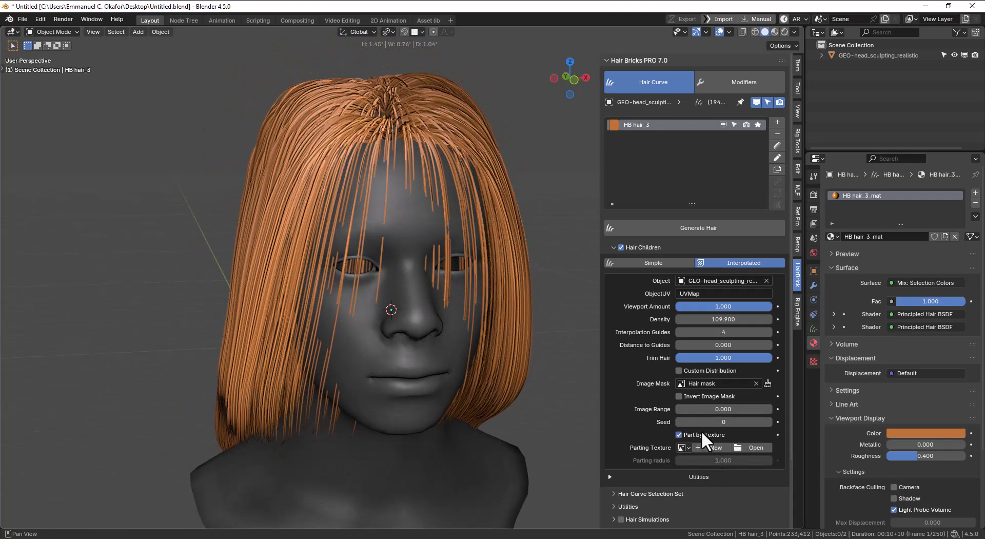
pyautogui.moveTo(370, 289); pyautogui.dragTo(361, 305, button='middle')
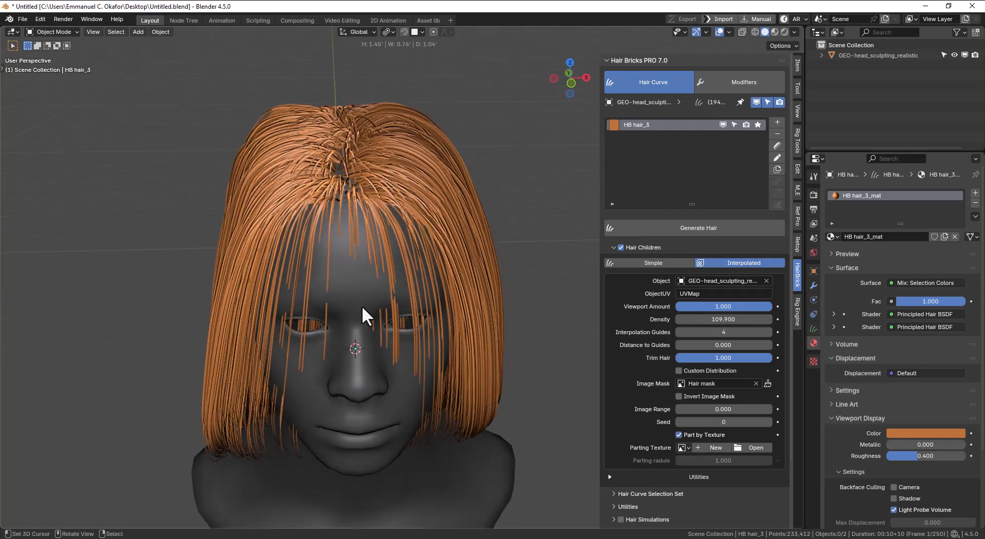
pyautogui.moveTo(341, 269)
pyautogui.mouseDown(button='middle')
pyautogui.moveTo(331, 254)
pyautogui.moveTo(340, 259)
pyautogui.mouseUp(button='middle')
pyautogui.click(525, 285)
# Step: Compare the hair with Custom Distribution enabled and disabled from the front, side and parting, leaving it disabled
pyautogui.click(713, 370)
pyautogui.moveTo(459, 300); pyautogui.dragTo(407, 303, button='middle')
pyautogui.scroll(8, 325, 285)
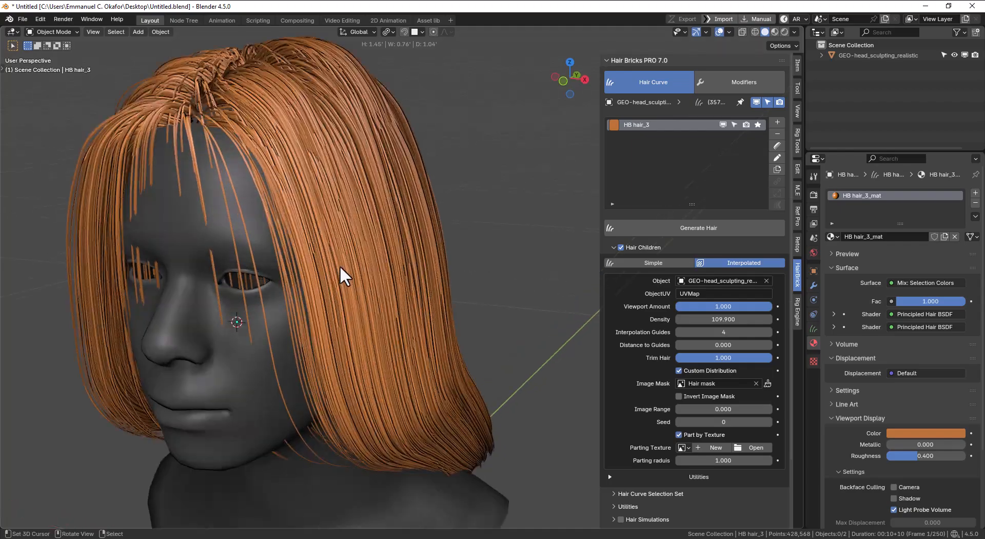
pyautogui.scroll(-8, 377, 328)
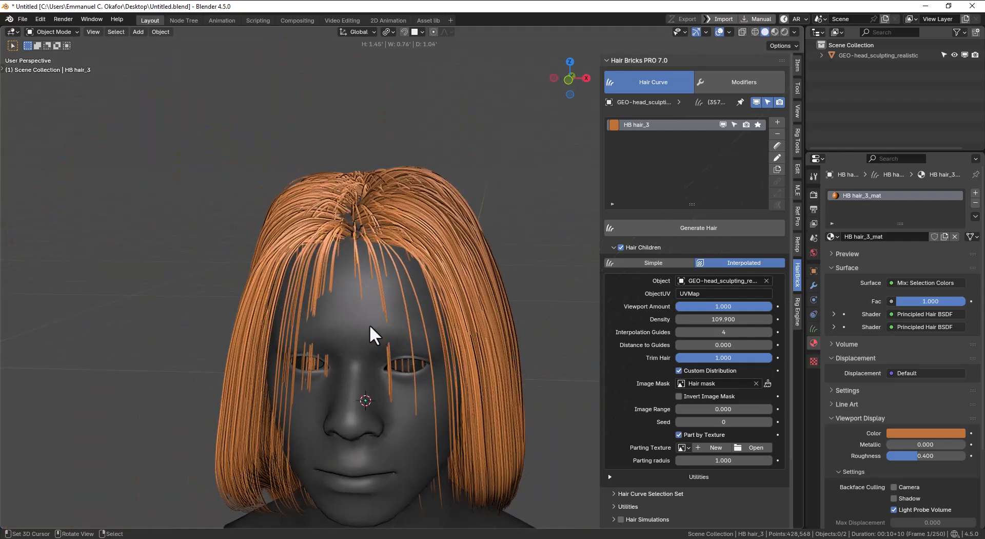
pyautogui.moveTo(369, 324); pyautogui.dragTo(408, 315, button='middle')
pyautogui.scroll(4, 512, 315)
pyautogui.click(697, 370)
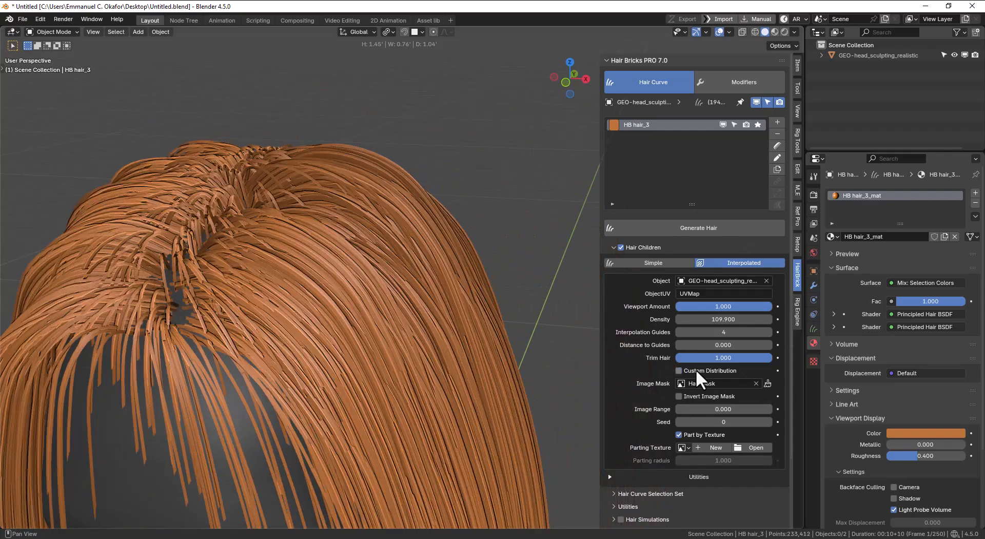
pyautogui.moveTo(347, 316); pyautogui.dragTo(565, 307, button='middle')
pyautogui.click(704, 367)
pyautogui.moveTo(488, 306); pyautogui.dragTo(399, 299, button='middle')
pyautogui.click(697, 371)
# Step: Create a black 2048 px parting texture named "Hair _Parting_Mask" for the Part by Texture option
pyautogui.scroll(-3, 666, 335)
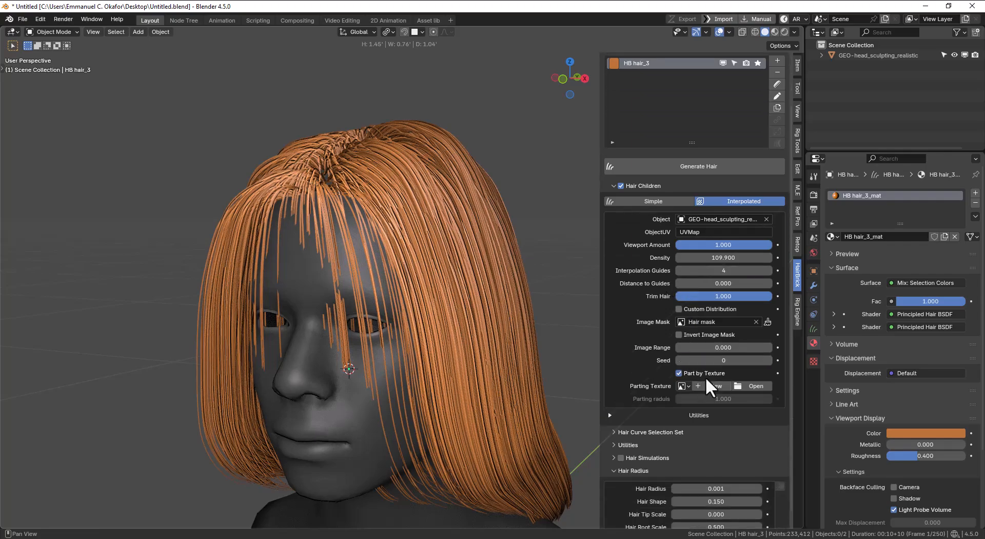
pyautogui.moveTo(347, 288); pyautogui.dragTo(590, 323, button='middle')
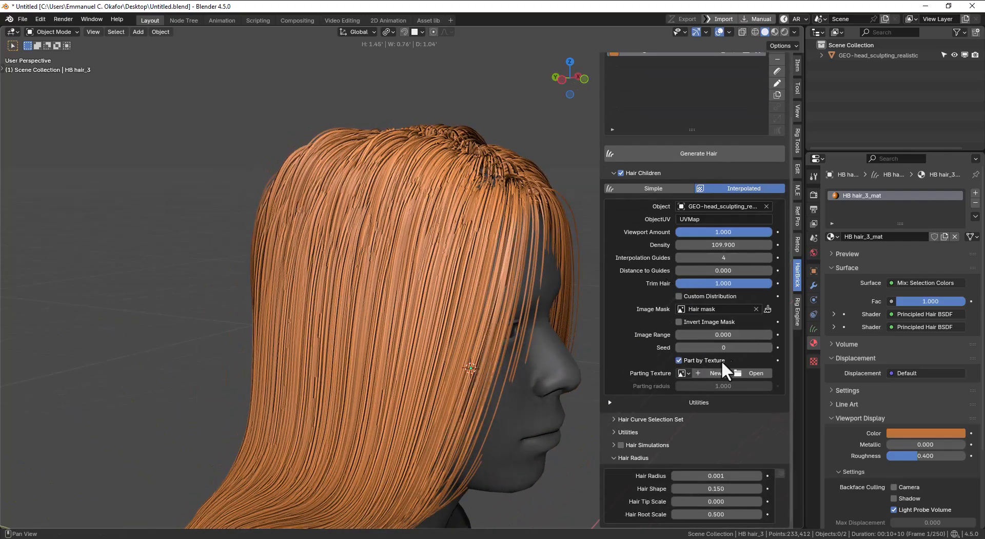
pyautogui.moveTo(453, 287); pyautogui.dragTo(381, 227, button='middle')
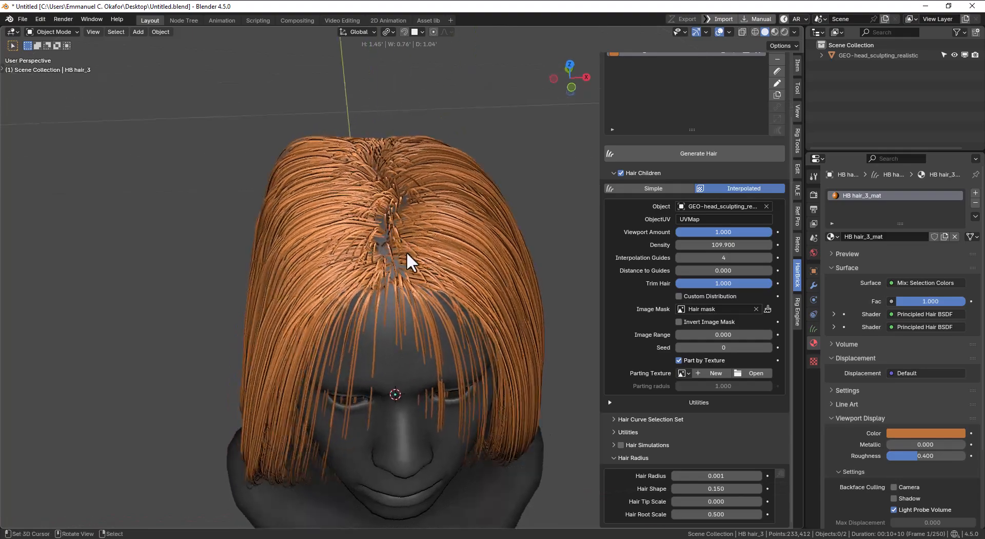
pyautogui.moveTo(386, 279); pyautogui.dragTo(445, 252, button='middle')
pyautogui.moveTo(481, 296); pyautogui.dragTo(482, 313, button='middle')
pyautogui.click(713, 373)
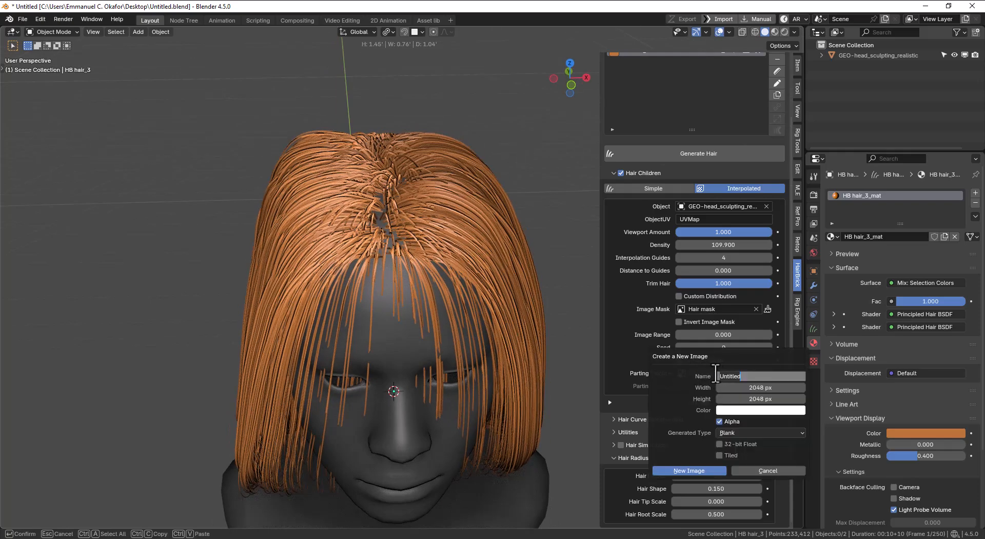
pyautogui.click(761, 413)
pyautogui.click(765, 413)
pyautogui.moveTo(810, 303); pyautogui.dragTo(810, 325)
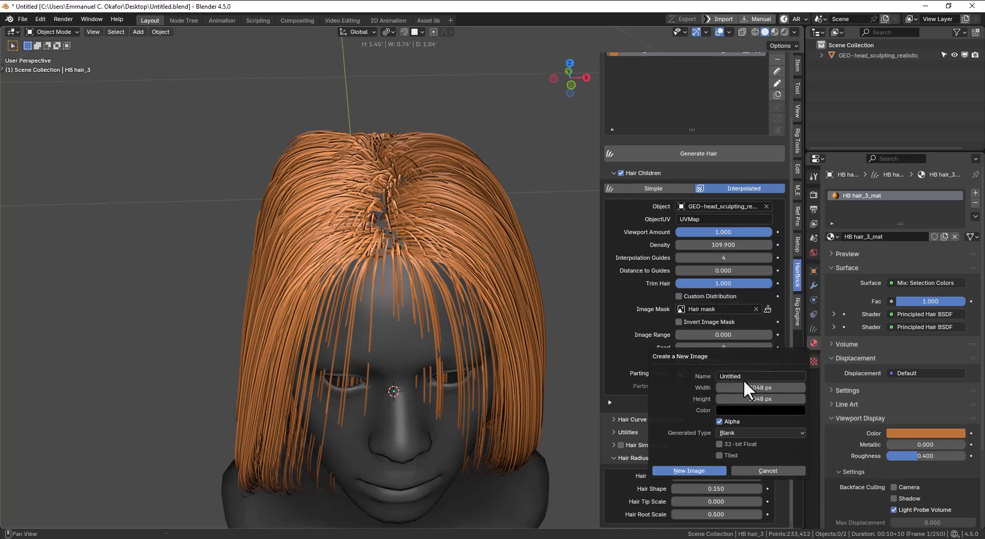
pyautogui.click(743, 376)
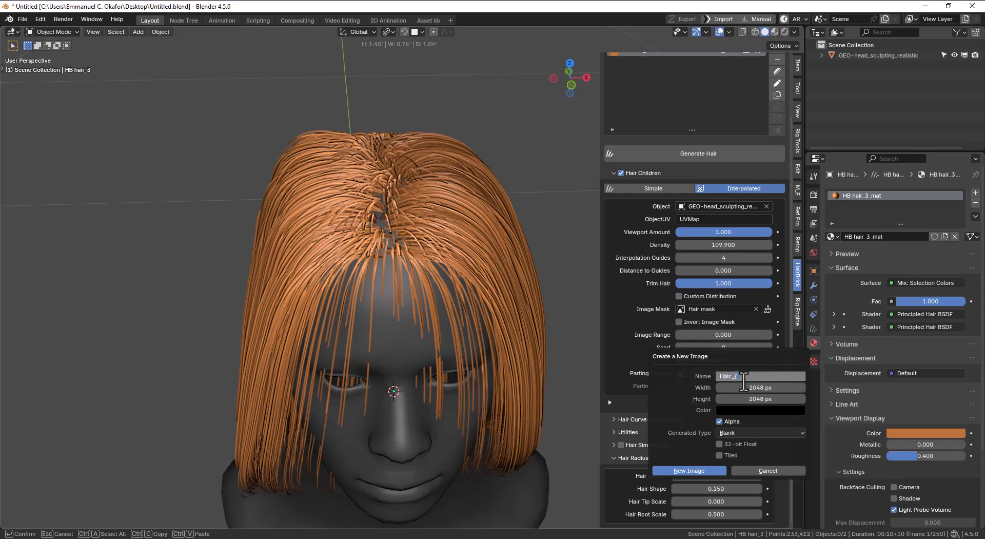
pyautogui.write('Parting_Mask')
pyautogui.click(689, 470)
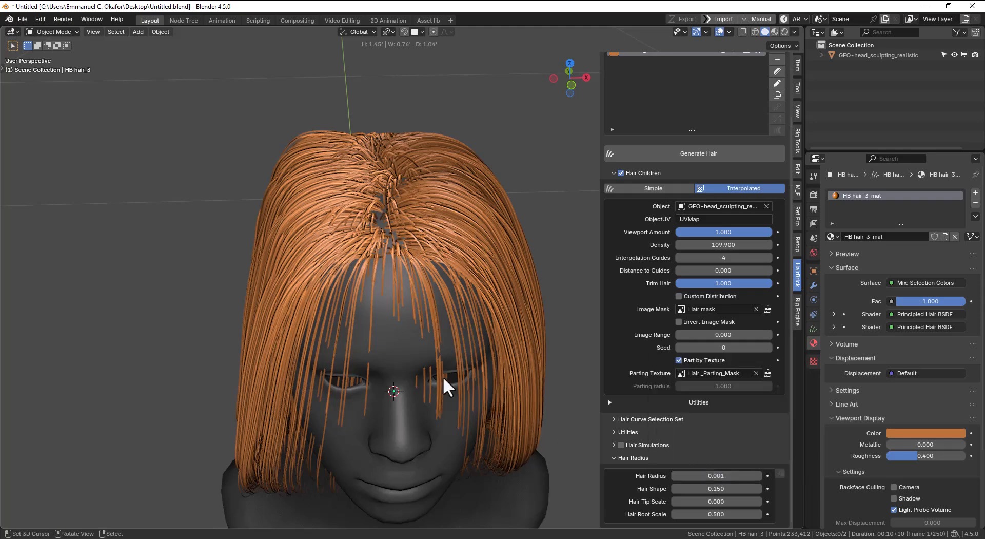
# Step: Start texture painting on the parting mask, reduce the brush radius to 90 px and disable X mirroring
pyautogui.click(768, 374)
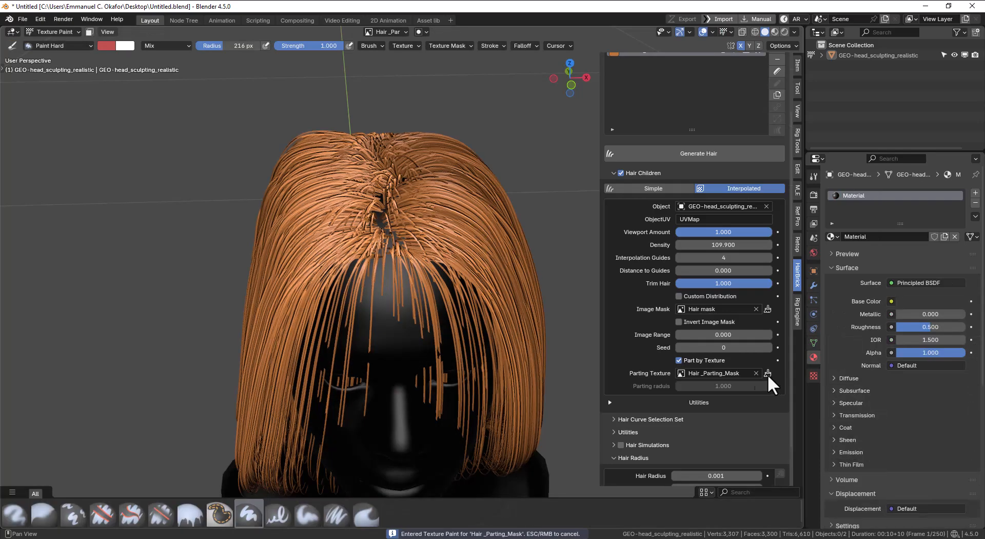
pyautogui.moveTo(393, 236); pyautogui.dragTo(408, 250, button='middle')
pyautogui.press('f')
pyautogui.click(403, 251)
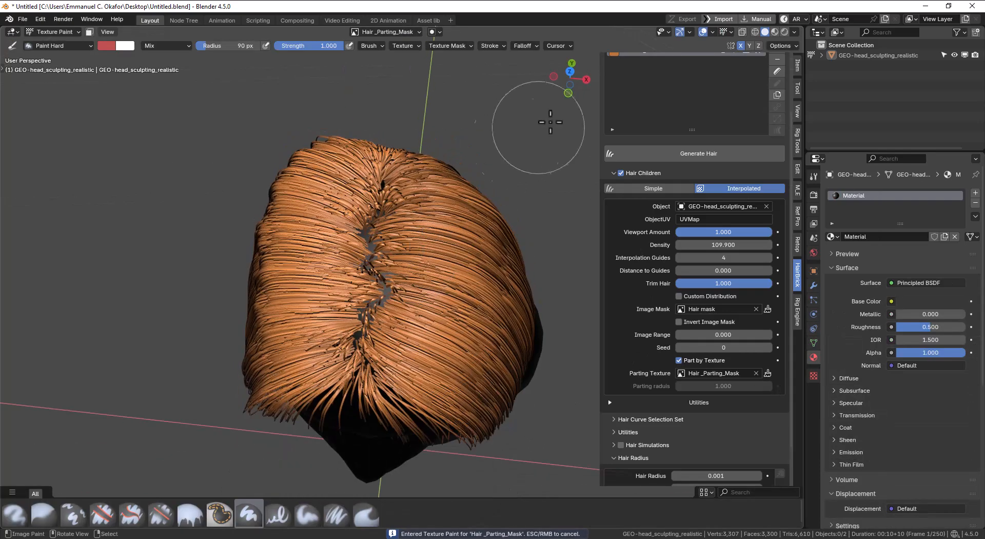
pyautogui.click(742, 44)
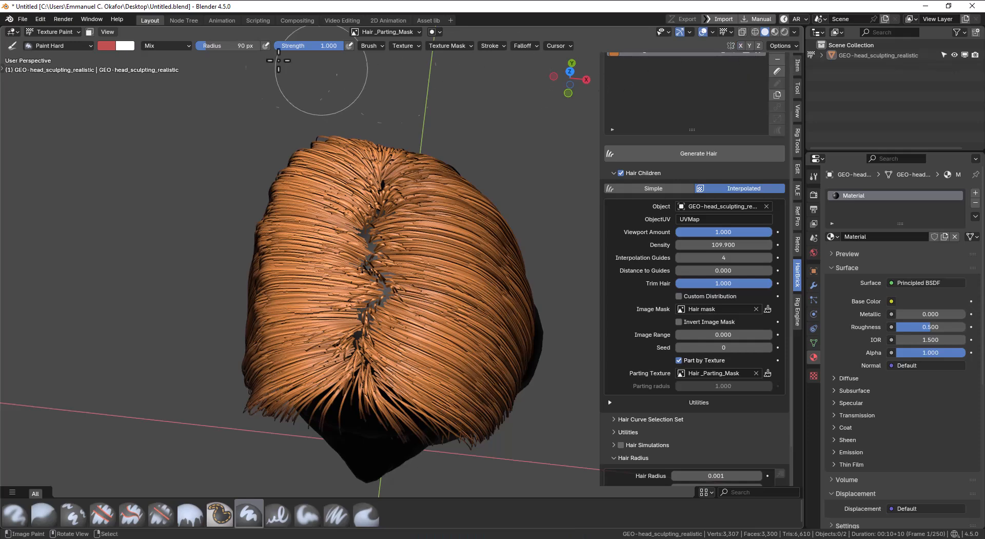
# Step: Set the paint brush to pure red with a flat custom falloff curve and a 46 px radius
pyautogui.click(113, 45)
pyautogui.moveTo(149, 126); pyautogui.dragTo(142, 132)
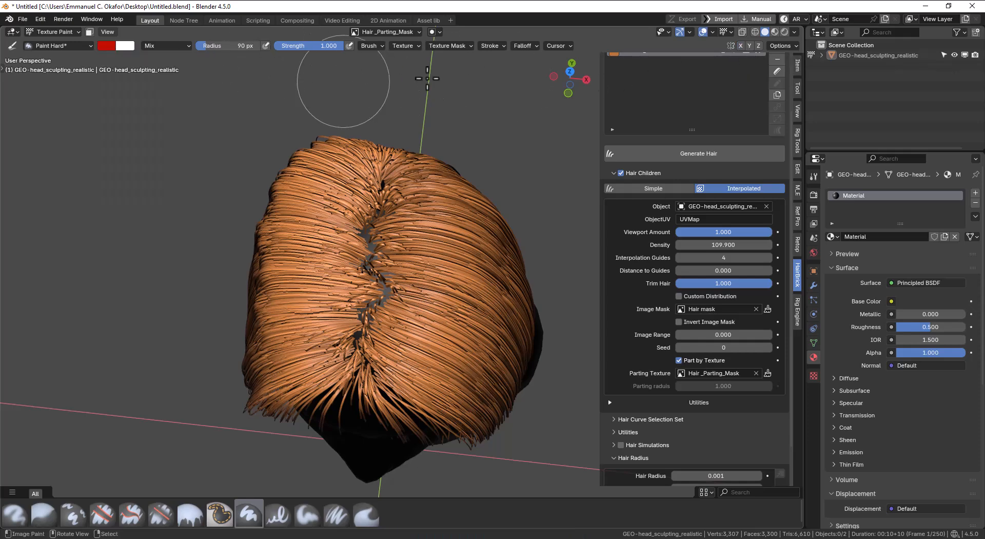
pyautogui.click(515, 45)
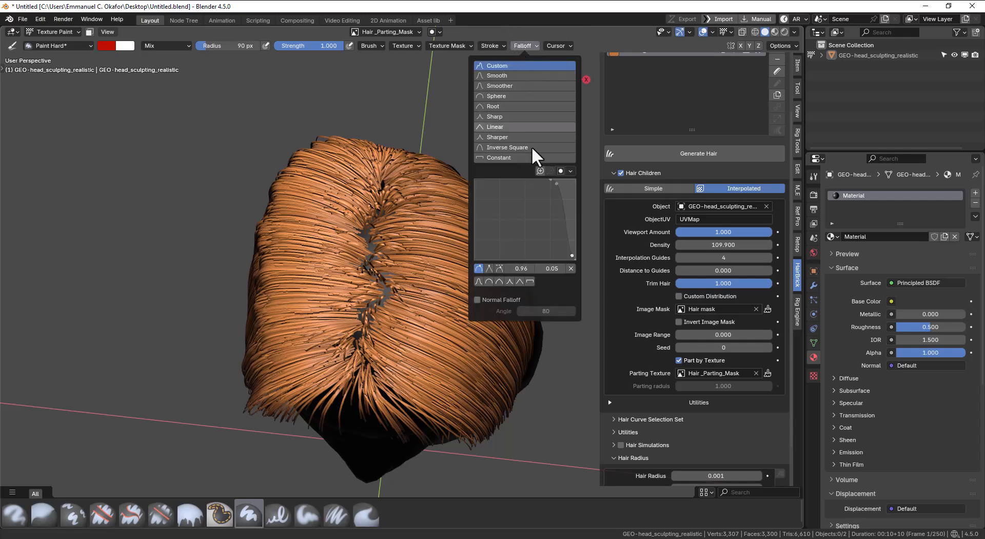
pyautogui.click(531, 282)
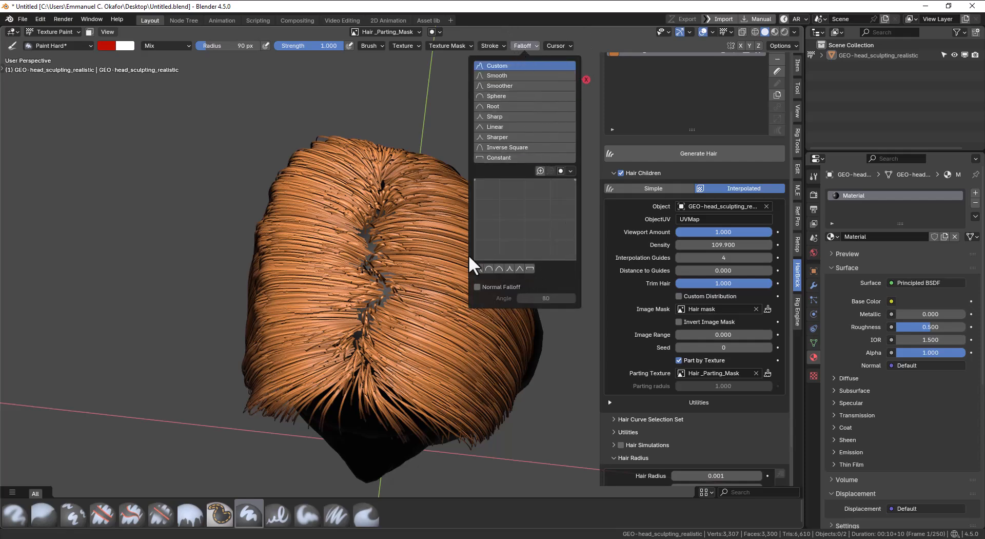
pyautogui.press('f')
pyautogui.click(385, 201)
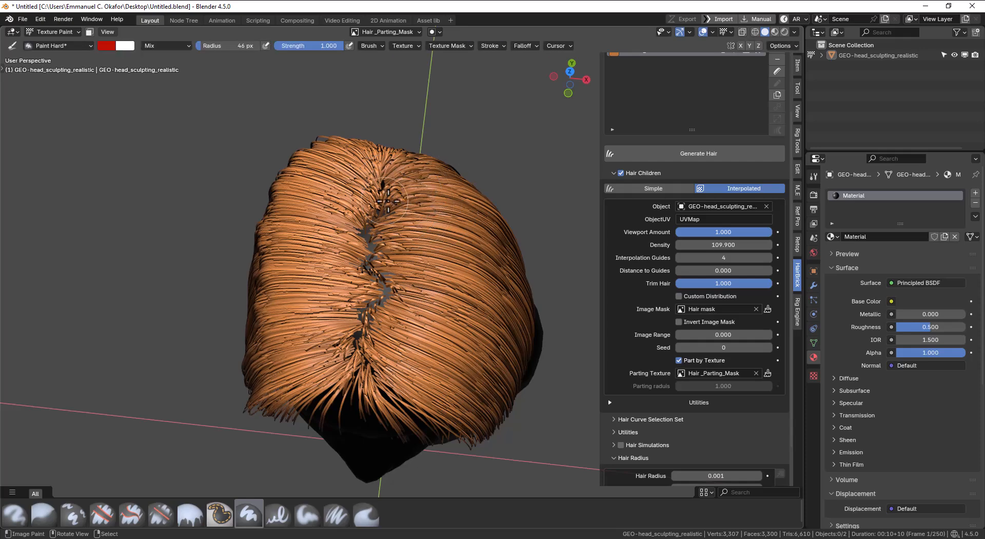
# Step: Paint one side of the scalp red along the parting, from the crown to the front hairline
pyautogui.scroll(3, 385, 201)
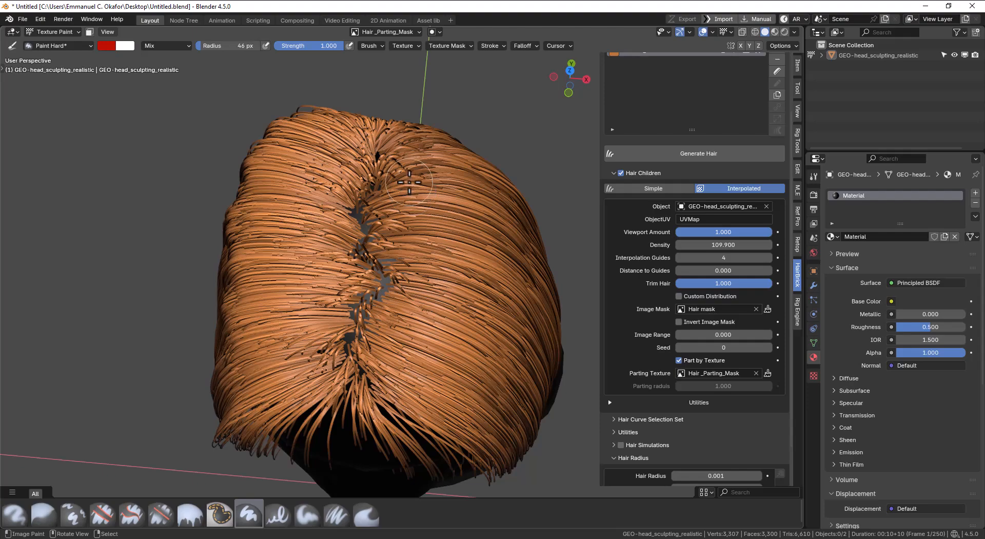
pyautogui.scroll(4, 410, 181)
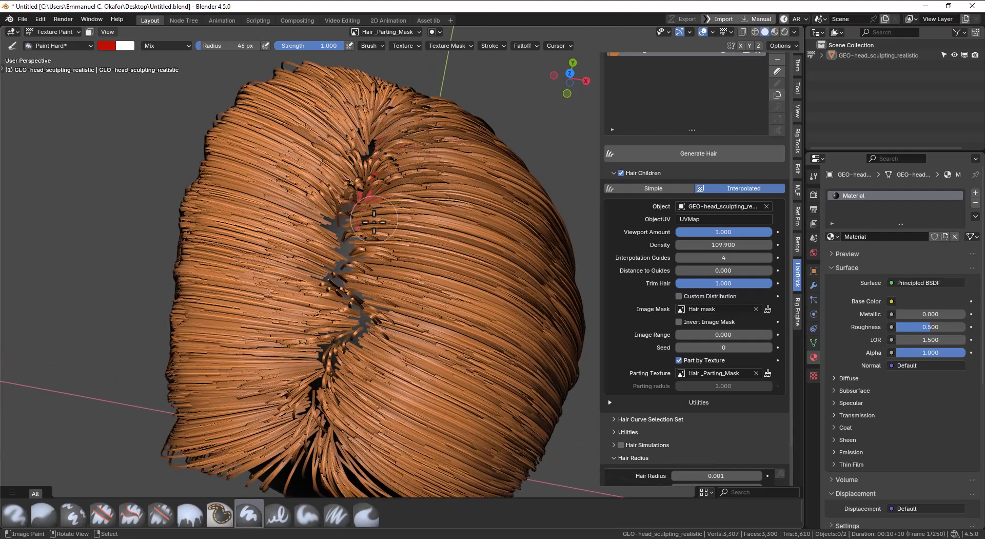
pyautogui.moveTo(371, 343); pyautogui.dragTo(351, 387)
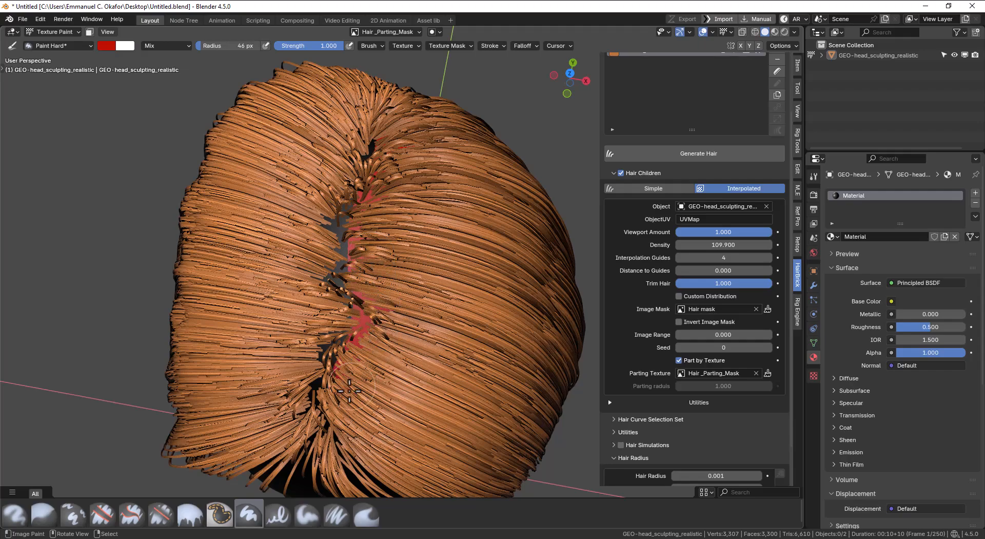
pyautogui.moveTo(341, 424); pyautogui.dragTo(428, 216, button='middle')
pyautogui.scroll(-2, 382, 200)
pyautogui.scroll(-3, 445, 188)
pyautogui.scroll(3, 438, 203)
pyautogui.moveTo(389, 168); pyautogui.dragTo(371, 244, button='middle')
# Step: Sample the painted red and fill the unpainted gap in the middle of the parting
pyautogui.hotkey('shift', 'x')
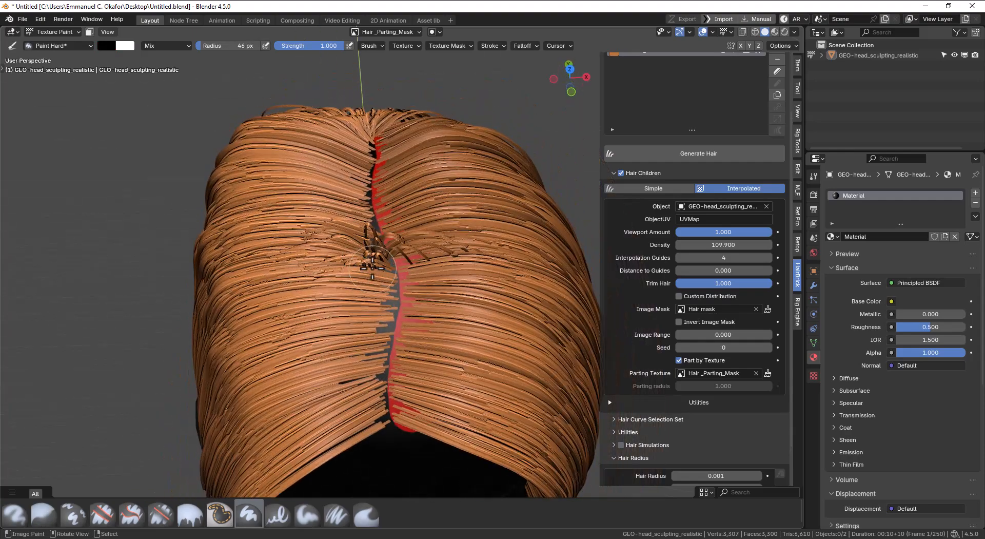
pyautogui.press('s')
pyautogui.moveTo(405, 255); pyautogui.dragTo(407, 253)
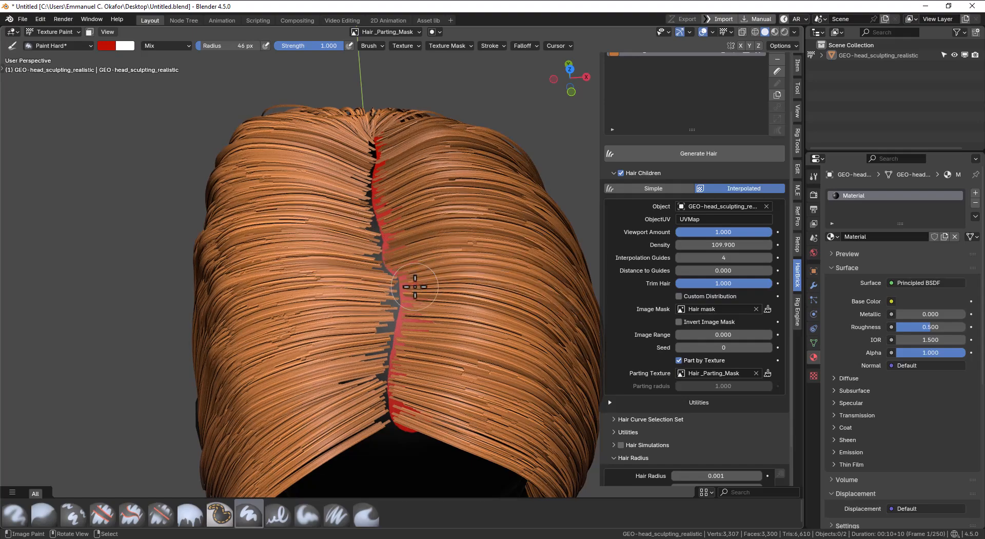
# Step: Try painting green on the crown behind the parting with an 88 px brush, and undo the strokes
pyautogui.moveTo(420, 284)
pyautogui.mouseDown(button='middle')
pyautogui.moveTo(423, 325)
pyautogui.moveTo(440, 239)
pyautogui.moveTo(345, 243)
pyautogui.moveTo(382, 156)
pyautogui.mouseUp(button='middle')
pyautogui.rightClick(383, 156)
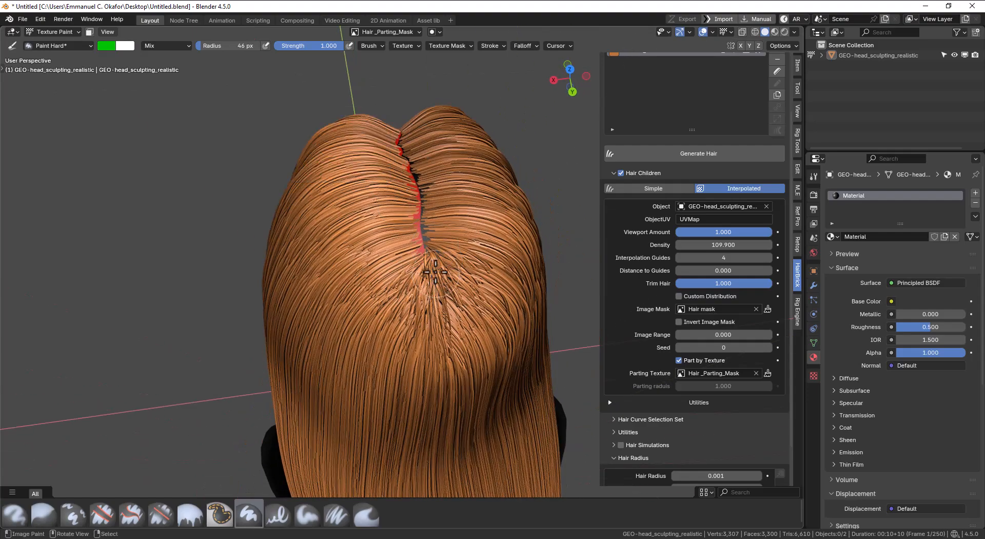
pyautogui.moveTo(409, 290); pyautogui.dragTo(428, 293)
pyautogui.click(439, 290)
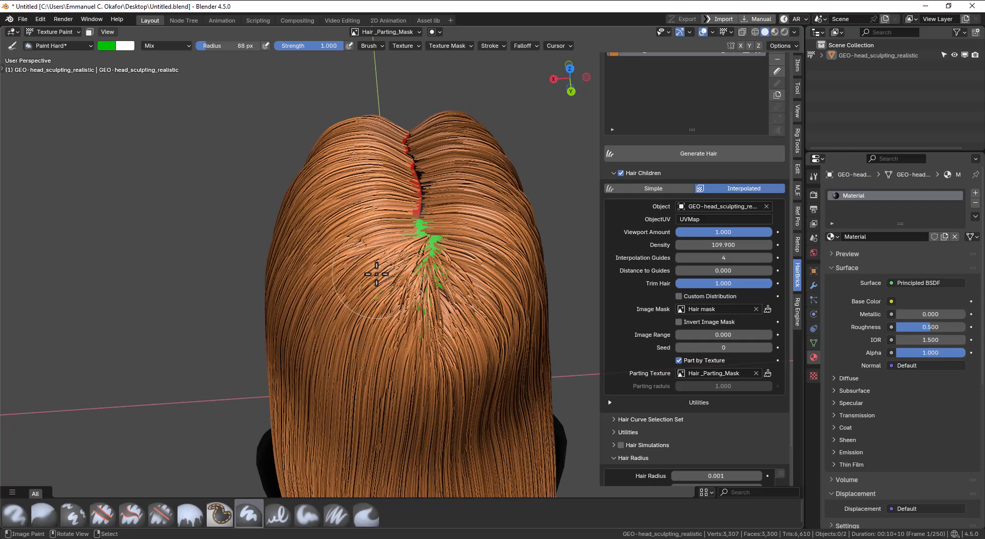
pyautogui.hotkey('ctrl', 'z')
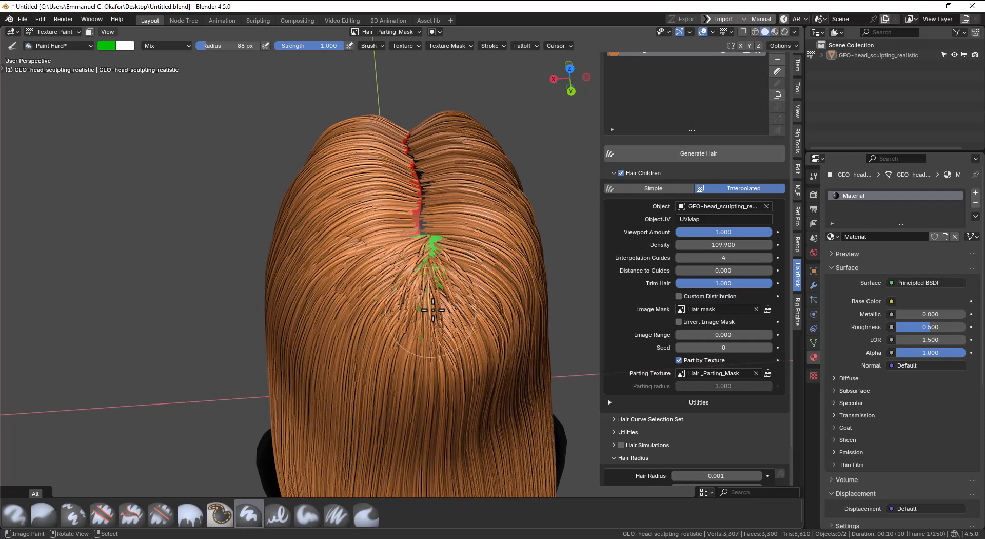
pyautogui.hotkey('ctrl', 'z')
pyautogui.moveTo(432, 287); pyautogui.dragTo(431, 265, button='middle')
pyautogui.hotkey('ctrl', 'z')
# Step: Examine the painted parting on the hair from the crown and from the front
pyautogui.moveTo(390, 288)
pyautogui.mouseDown(button='middle')
pyautogui.moveTo(384, 247)
pyautogui.moveTo(374, 334)
pyautogui.mouseUp(button='middle')
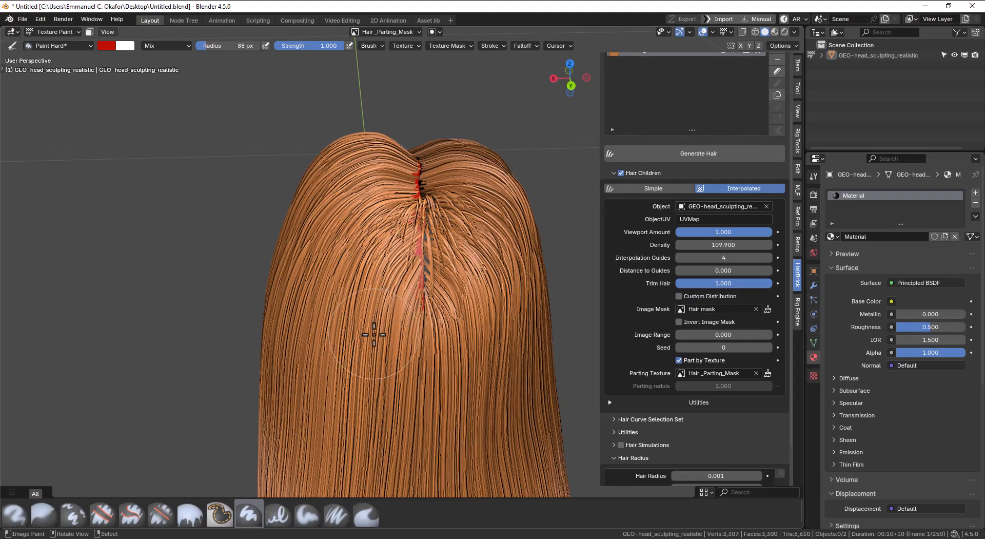
pyautogui.scroll(2, 408, 230)
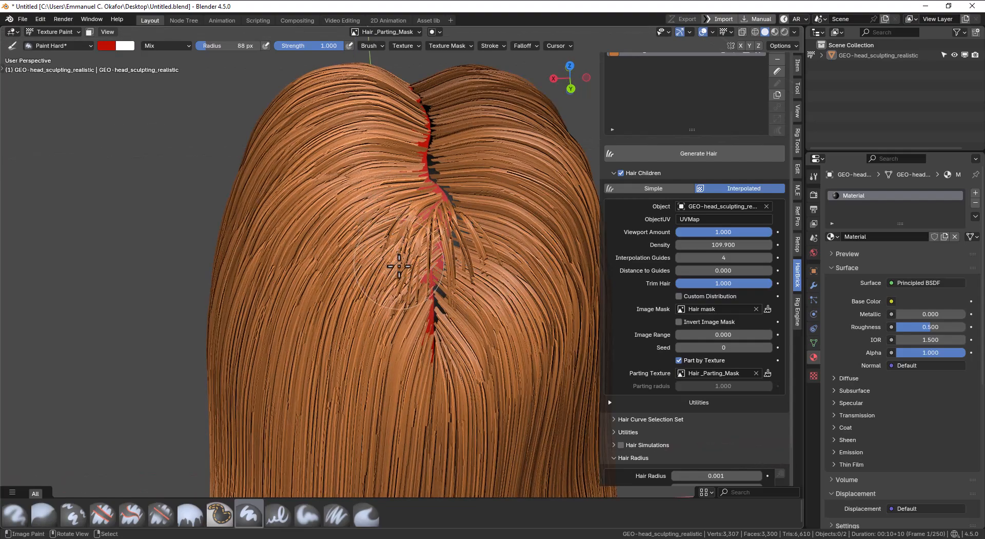
pyautogui.scroll(-2, 402, 267)
pyautogui.moveTo(403, 269); pyautogui.dragTo(441, 233, button='middle')
pyautogui.rightClick(364, 166)
pyautogui.moveTo(325, 143); pyautogui.dragTo(311, 122)
pyautogui.click(449, 276)
pyautogui.moveTo(449, 276)
pyautogui.mouseDown(button='middle')
pyautogui.moveTo(418, 286)
pyautogui.moveTo(513, 302)
pyautogui.moveTo(440, 293)
pyautogui.moveTo(501, 262)
pyautogui.moveTo(473, 237)
pyautogui.mouseUp(button='middle')
pyautogui.scroll(2, 538, 214)
# Step: Save all painted images and switch the head to Object Mode
pyautogui.press('q')
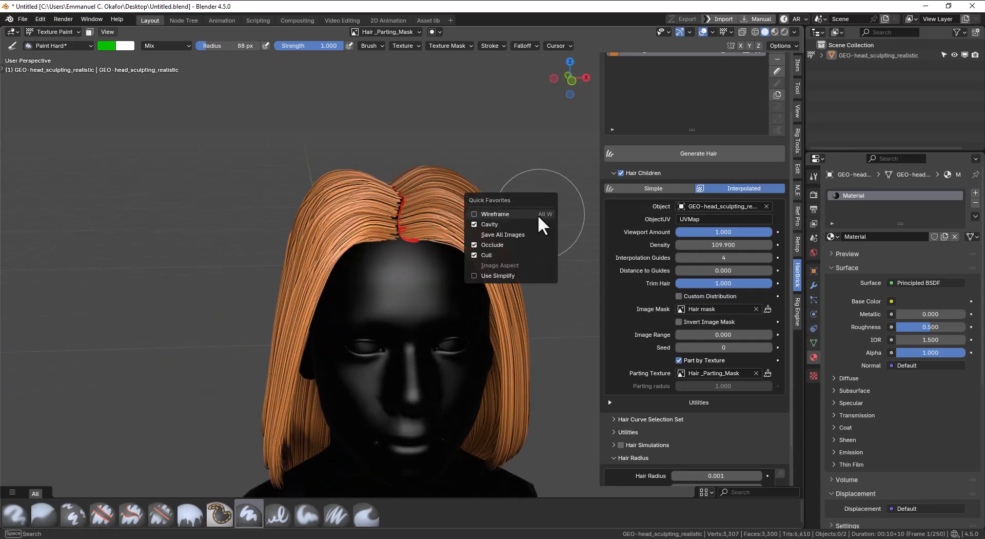
pyautogui.click(528, 235)
pyautogui.hotkey('ctrl', 'Tab')
pyautogui.click(378, 230)
pyautogui.moveTo(380, 233); pyautogui.dragTo(467, 229, button='middle')
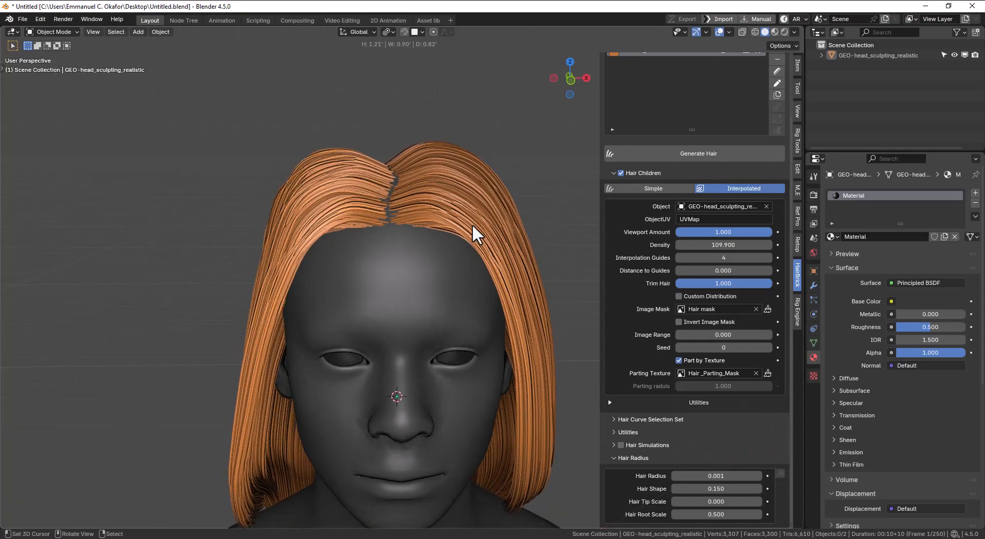
# Step: Turn off the hair children and open the HB hair_3 guide curves in Edit Mode with nothing selected
pyautogui.click(482, 207)
pyautogui.press('KP_1')
pyautogui.click(621, 173)
pyautogui.click(524, 210)
pyautogui.click(485, 196)
pyautogui.press('Tab')
pyautogui.hotkey('alt', 'a')
pyautogui.moveTo(464, 228)
pyautogui.mouseDown(button='middle')
pyautogui.moveTo(461, 214)
pyautogui.moveTo(462, 221)
pyautogui.mouseUp(button='middle')
# Step: Show the hair curve selection sets and select the curves of the left_v2 set
pyautogui.click(611, 173)
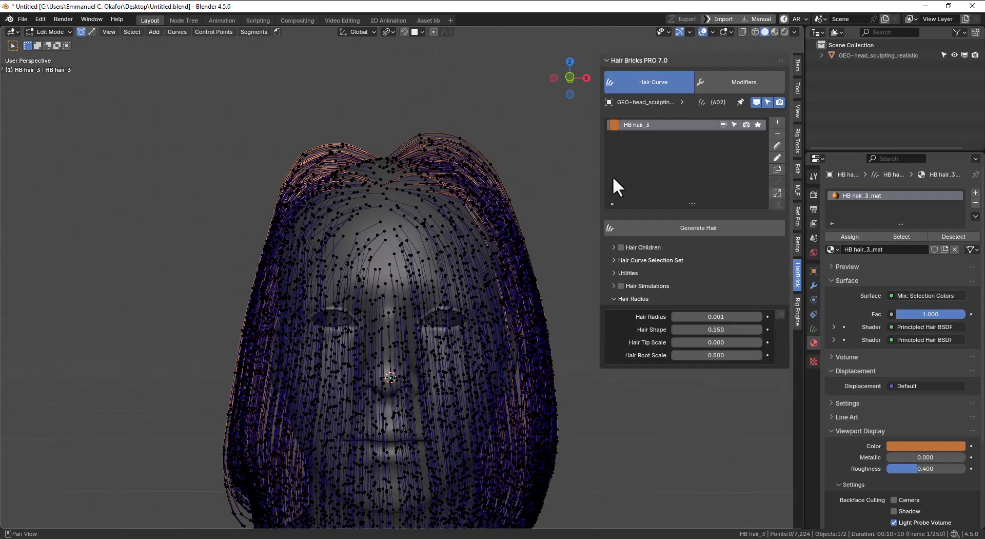
pyautogui.click(628, 276)
pyautogui.click(633, 262)
pyautogui.click(632, 261)
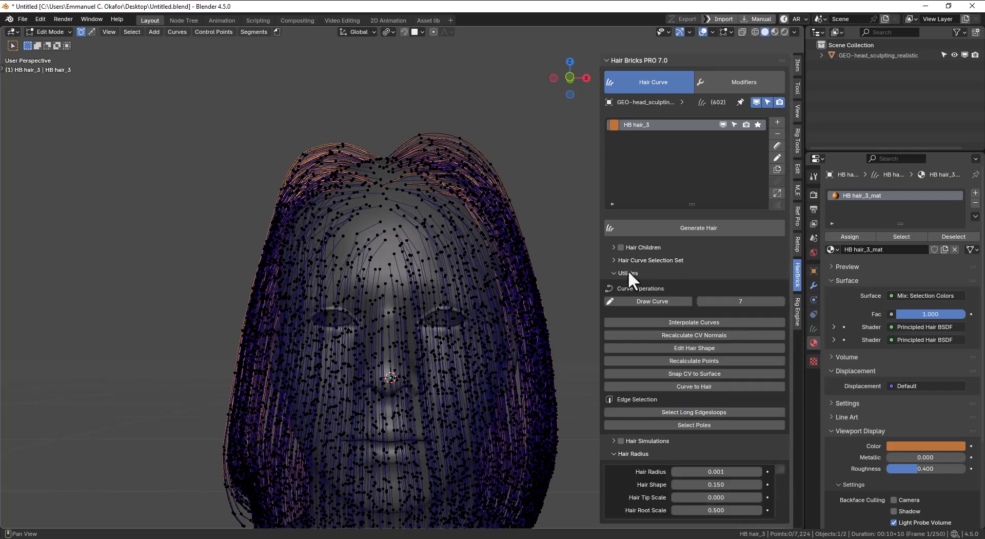
pyautogui.click(627, 272)
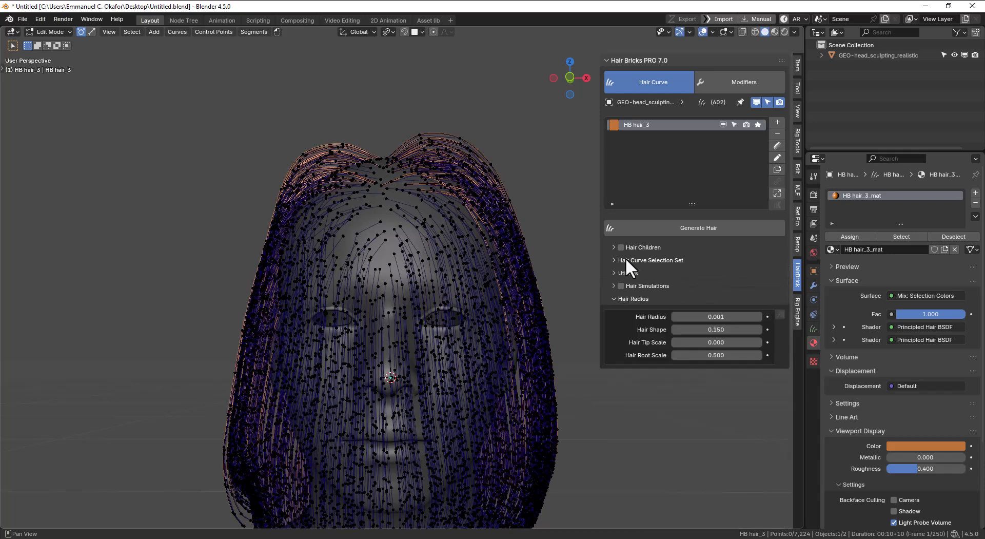
pyautogui.click(635, 298)
pyautogui.click(639, 272)
pyautogui.click(643, 273)
pyautogui.click(651, 262)
pyautogui.click(681, 294)
# Step: Sketch an annotation stroke above the hair beside the parting in the front view, and remove it
pyautogui.moveTo(544, 257); pyautogui.dragTo(482, 283, button='middle')
pyautogui.press('Tab')
pyautogui.press('KP_1')
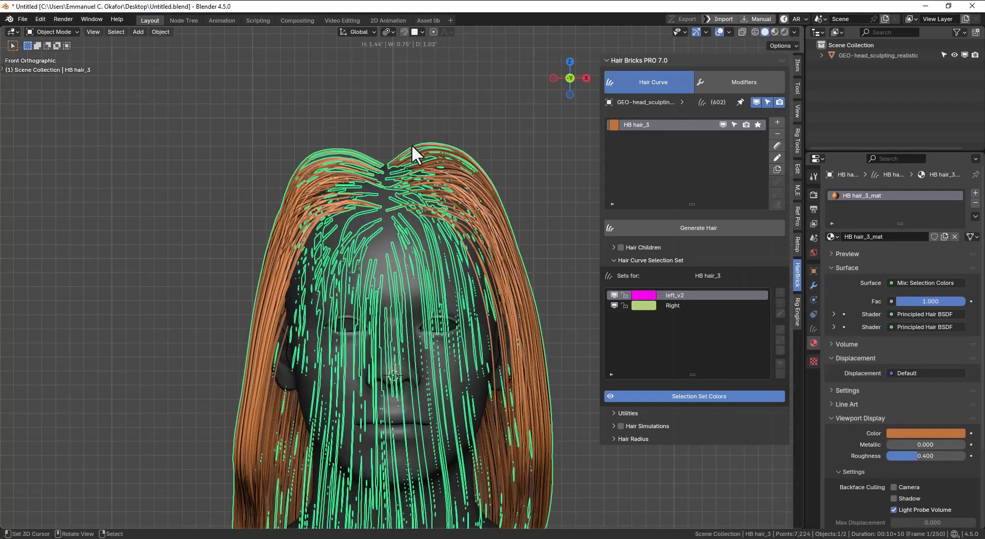
pyautogui.press('d')
pyautogui.moveTo(425, 139); pyautogui.dragTo(396, 145)
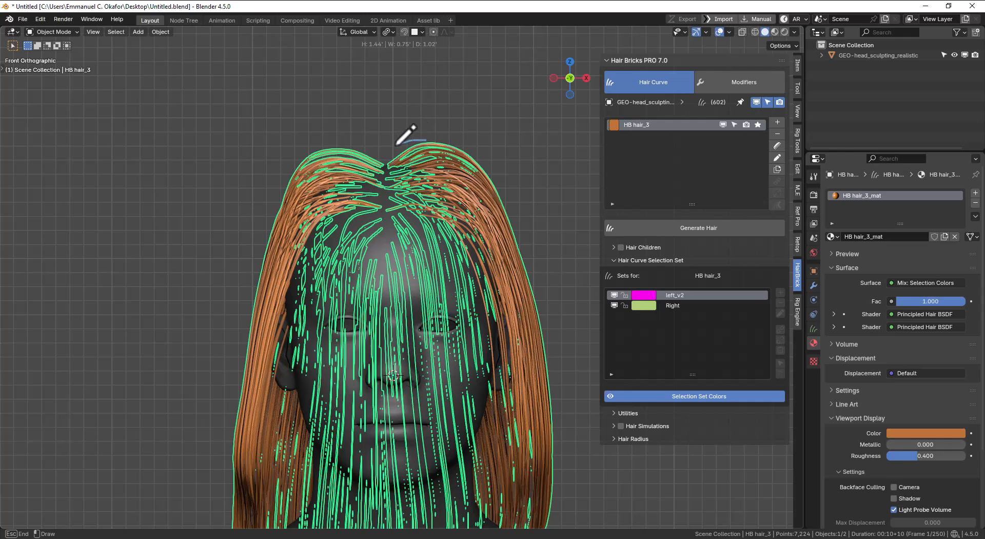
pyautogui.hotkey('shift', 'z')
pyautogui.hotkey('shift', 'z')
pyautogui.hotkey('shift', 'alt', 'z')
pyautogui.moveTo(435, 187); pyautogui.dragTo(442, 167, button='middle')
pyautogui.hotkey('shift', 'alt', 'z')
pyautogui.press('KP_1')
# Step: Hide the overlays and apply Edit Hair Shape to the selected left_v2 guide curves
pyautogui.click(632, 259)
pyautogui.click(634, 274)
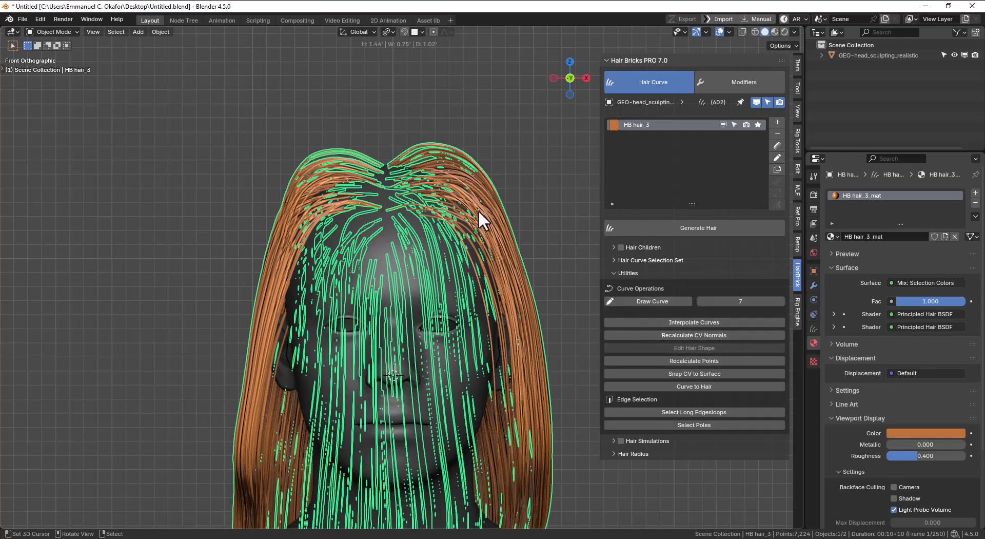
pyautogui.press('Tab')
pyautogui.press('Tab')
pyautogui.press('Tab')
pyautogui.hotkey('shift', 'alt', 'z')
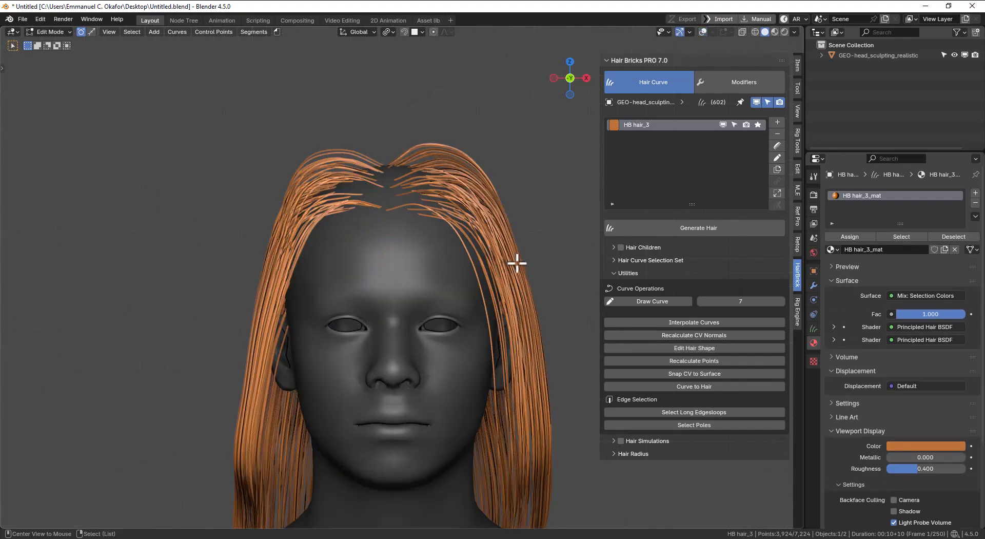
pyautogui.click(698, 347)
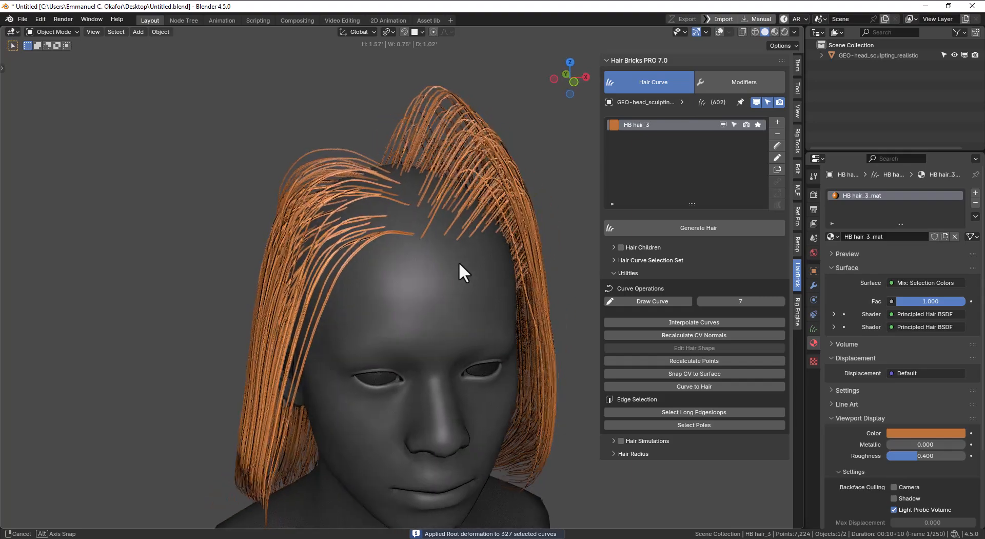
pyautogui.moveTo(447, 259); pyautogui.dragTo(488, 231, button='middle')
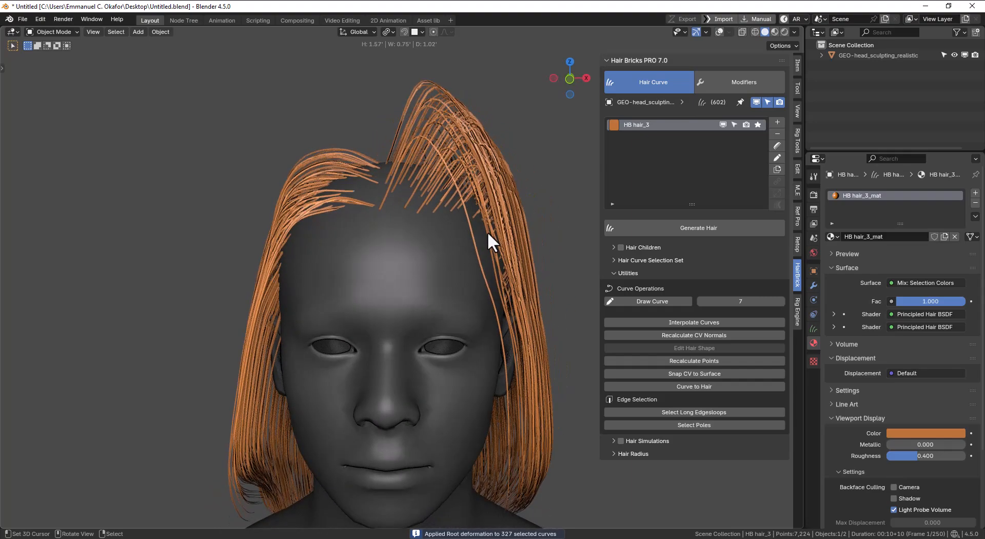
# Step: Adjust the last hair shape edit to Mid mode with a lift amount of 0.05
pyautogui.click(44, 18)
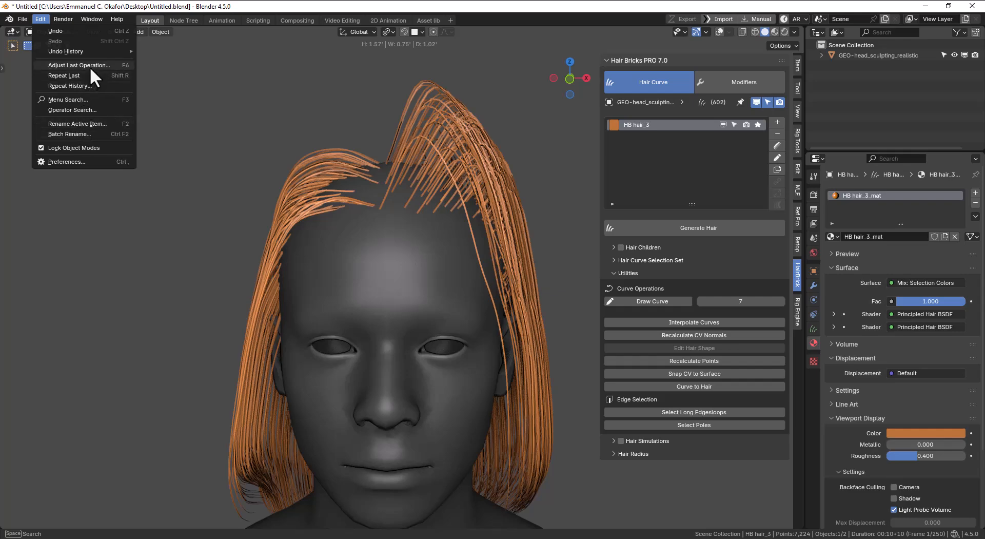
pyautogui.click(91, 66)
pyautogui.moveTo(201, 158); pyautogui.dragTo(204, 138)
pyautogui.moveTo(199, 181)
pyautogui.mouseDown()
pyautogui.moveTo(216, 181)
pyautogui.moveTo(201, 181)
pyautogui.mouseUp()
pyautogui.click(196, 92)
pyautogui.click(186, 115)
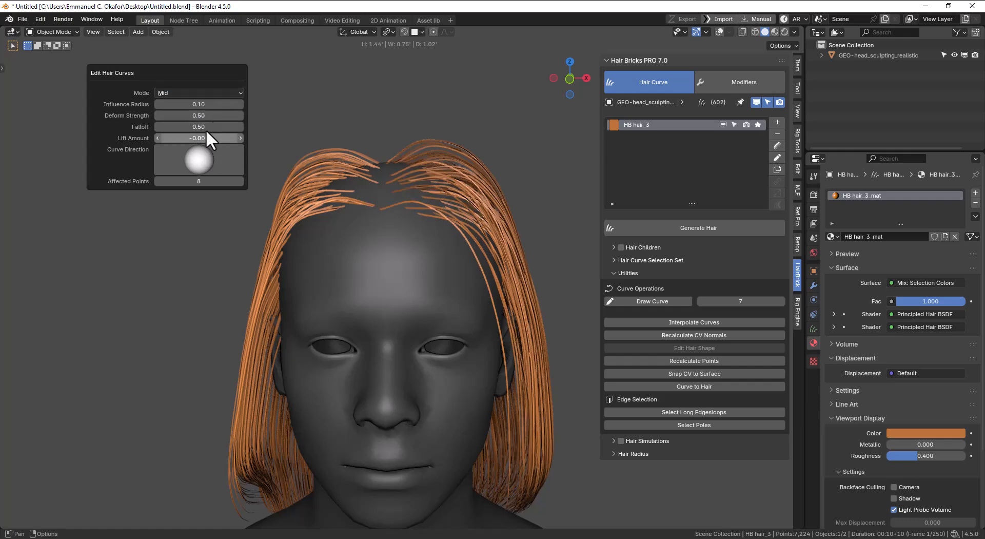
pyautogui.moveTo(199, 138); pyautogui.dragTo(281, 136)
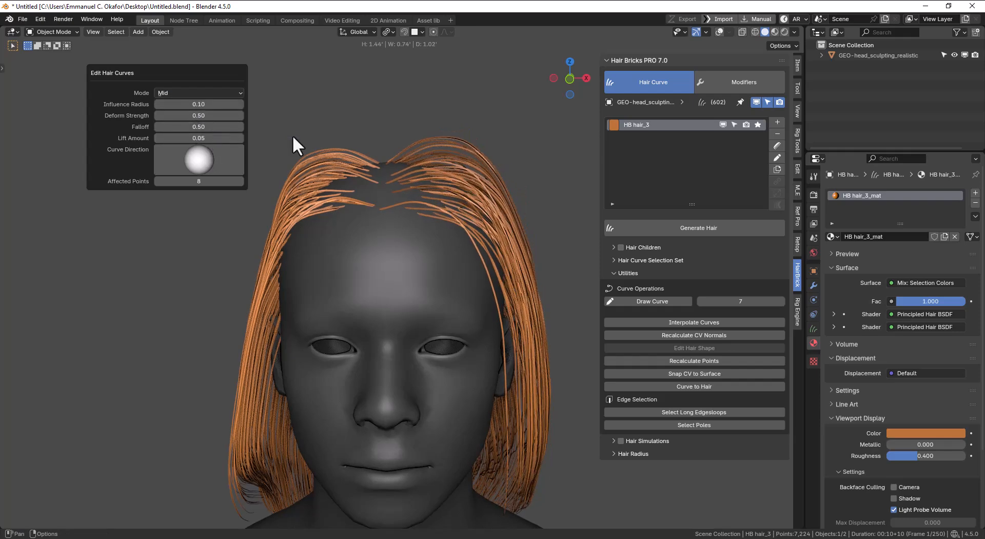
# Step: Switch the hair shape edit to Root mode with a deform strength of 0.52, and adjust its lift and curve direction
pyautogui.click(193, 91)
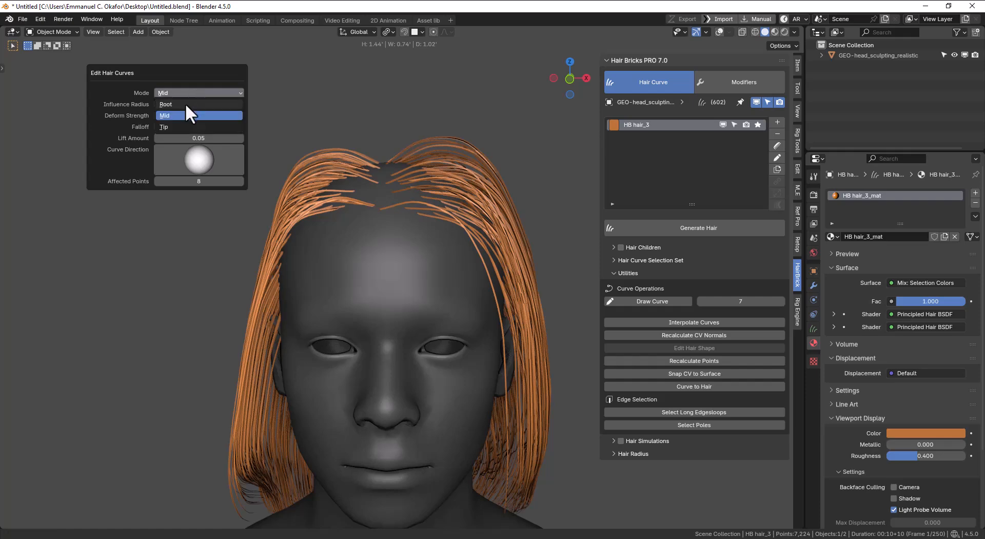
pyautogui.click(186, 104)
pyautogui.moveTo(199, 137); pyautogui.dragTo(221, 116)
pyautogui.moveTo(202, 158); pyautogui.dragTo(255, 177)
pyautogui.moveTo(255, 178); pyautogui.dragTo(424, 211, button='middle')
# Step: Fine-tune the lift amount and curve direction of the root edit on the left_v2 curves
pyautogui.press('F9')
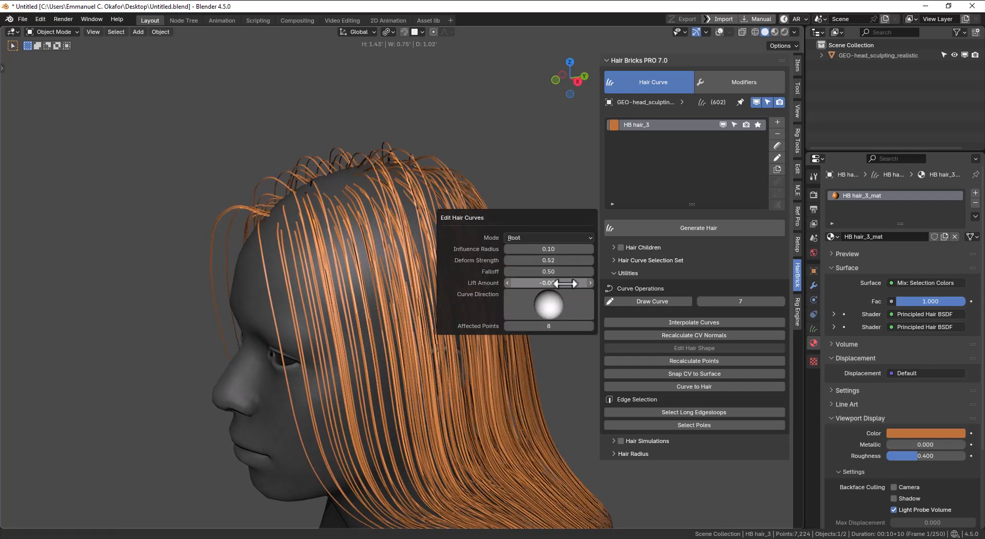
pyautogui.moveTo(550, 303)
pyautogui.mouseDown()
pyautogui.moveTo(537, 300)
pyautogui.moveTo(548, 303)
pyautogui.mouseUp()
pyautogui.moveTo(366, 248); pyautogui.dragTo(488, 226, button='middle')
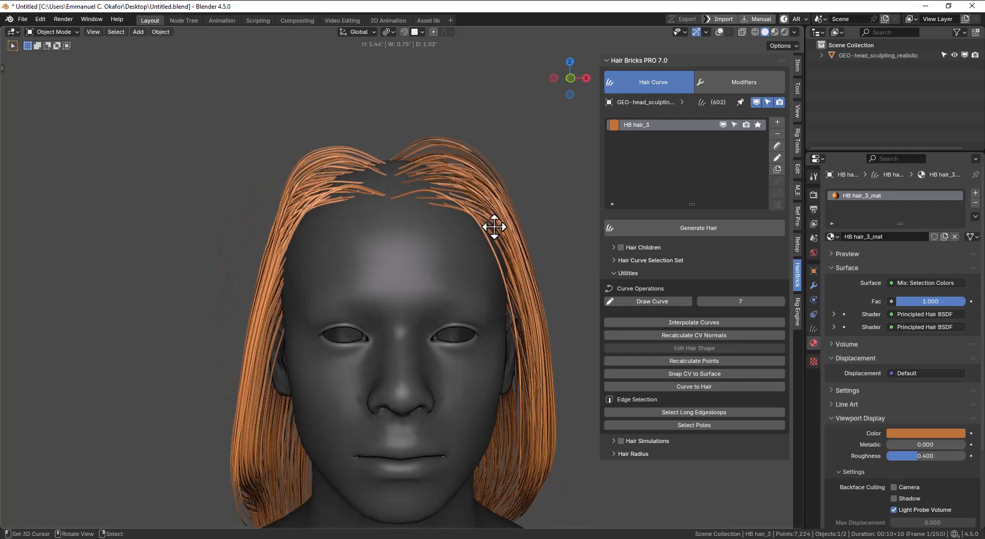
pyautogui.press('F9')
pyautogui.moveTo(580, 296)
pyautogui.mouseDown()
pyautogui.moveTo(559, 296)
pyautogui.moveTo(570, 296)
pyautogui.mouseUp()
pyautogui.moveTo(605, 343); pyautogui.dragTo(615, 343)
pyautogui.moveTo(600, 298); pyautogui.dragTo(608, 297)
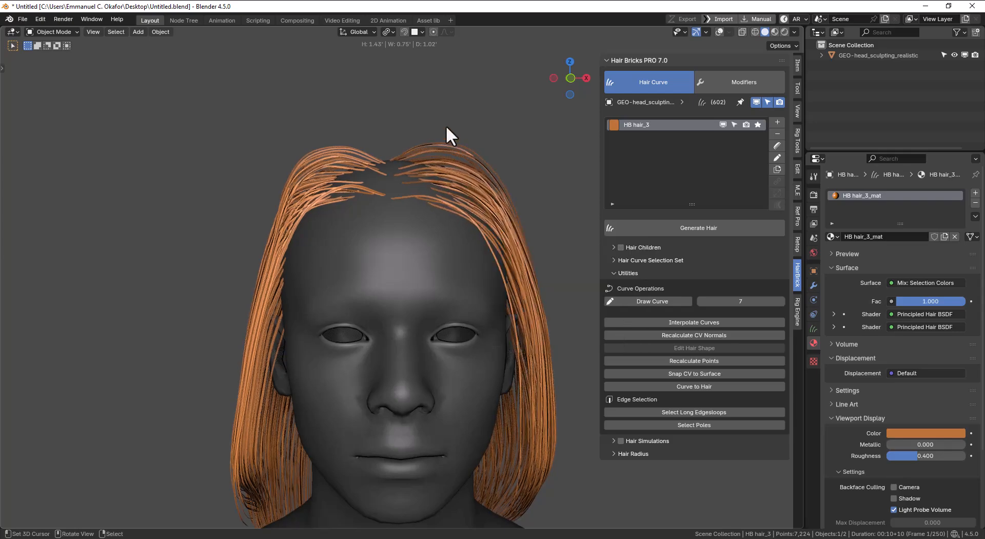
# Step: Turn the hair children back on, show the overlays and deselect everything in the front view
pyautogui.scroll(-3, 513, 205)
pyautogui.click(621, 247)
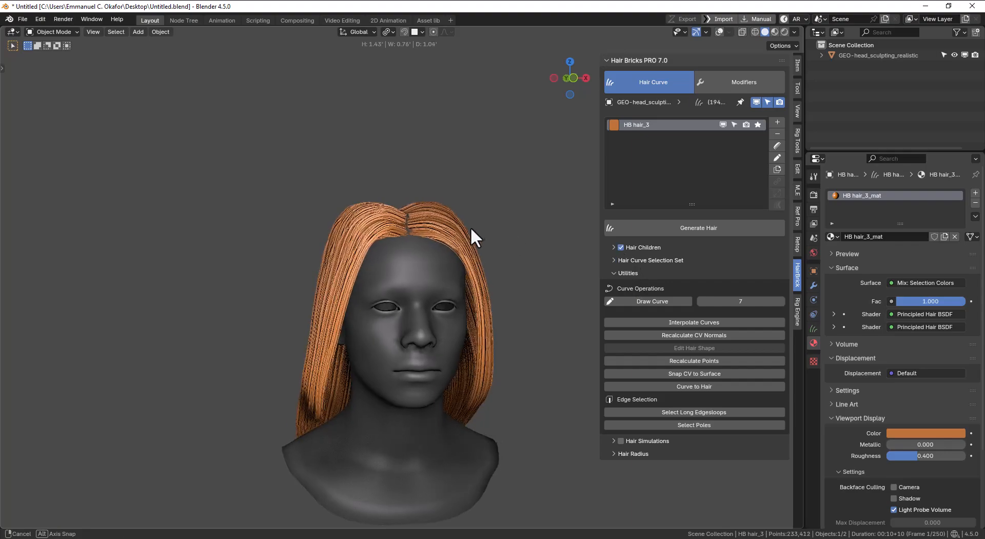
pyautogui.scroll(2, 474, 223)
pyautogui.moveTo(475, 221); pyautogui.dragTo(499, 220, button='middle')
pyautogui.hotkey('shift', 'alt', 'z')
pyautogui.press('Tab')
pyautogui.moveTo(364, 173); pyautogui.dragTo(345, 171, button='middle')
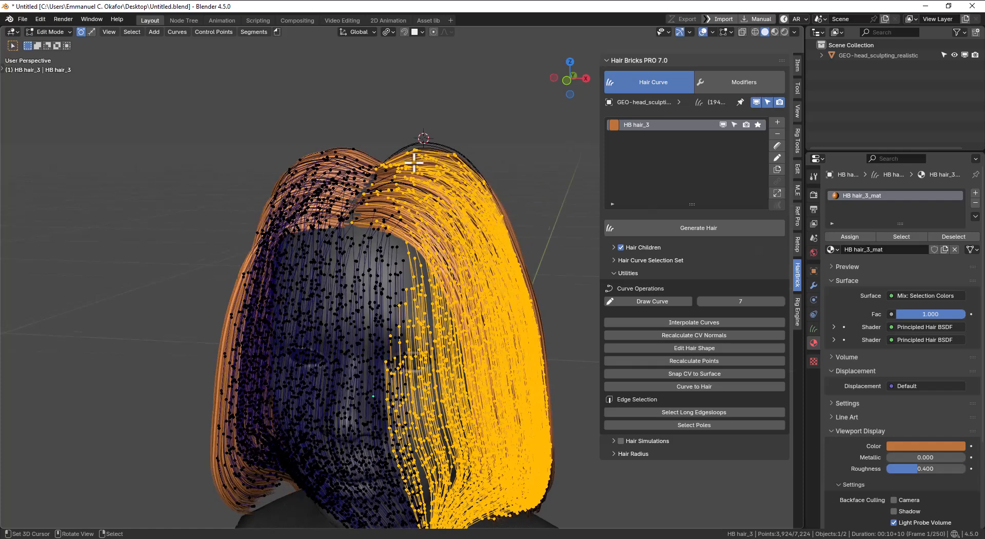
pyautogui.press('Tab')
pyautogui.press('KP_1')
pyautogui.hotkey('alt', 'a')
pyautogui.keyDown('shift'); pyautogui.moveTo(410, 218); pyautogui.dragTo(408, 177, button='middle'); pyautogui.keyUp('shift')
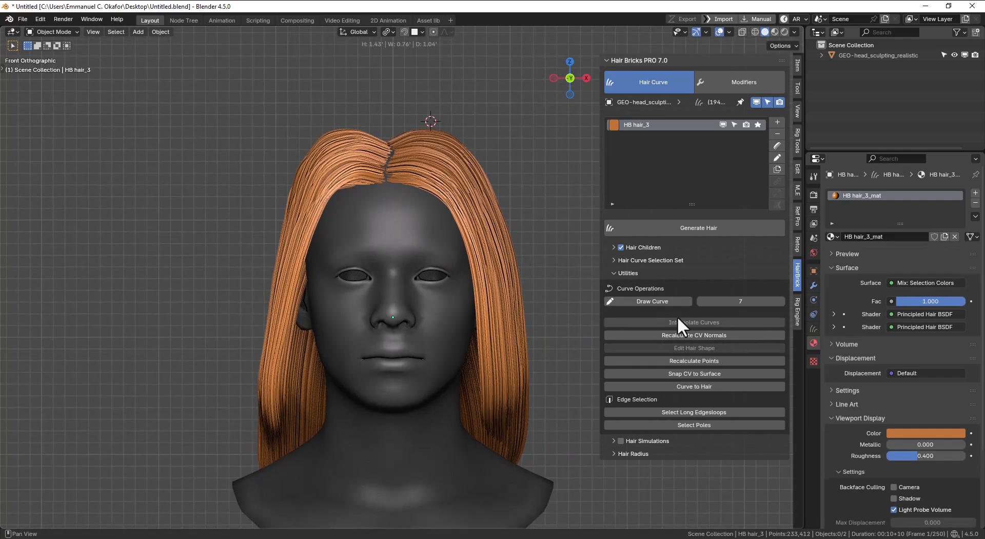
# Step: Select the head and draw three spun curves with 7 target points outward from the side of the shoulder
pyautogui.rightClick(384, 233)
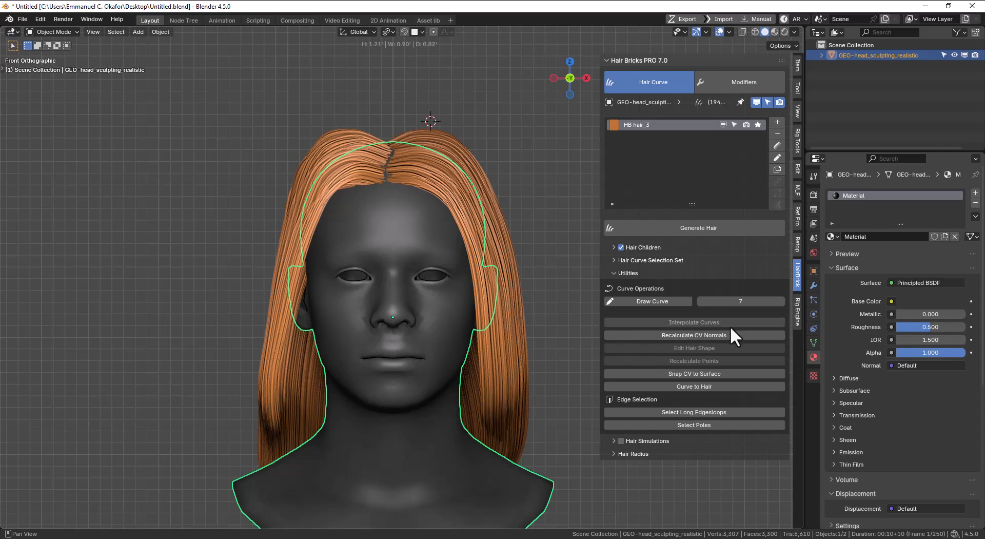
pyautogui.scroll(-1, 487, 171)
pyautogui.click(777, 158)
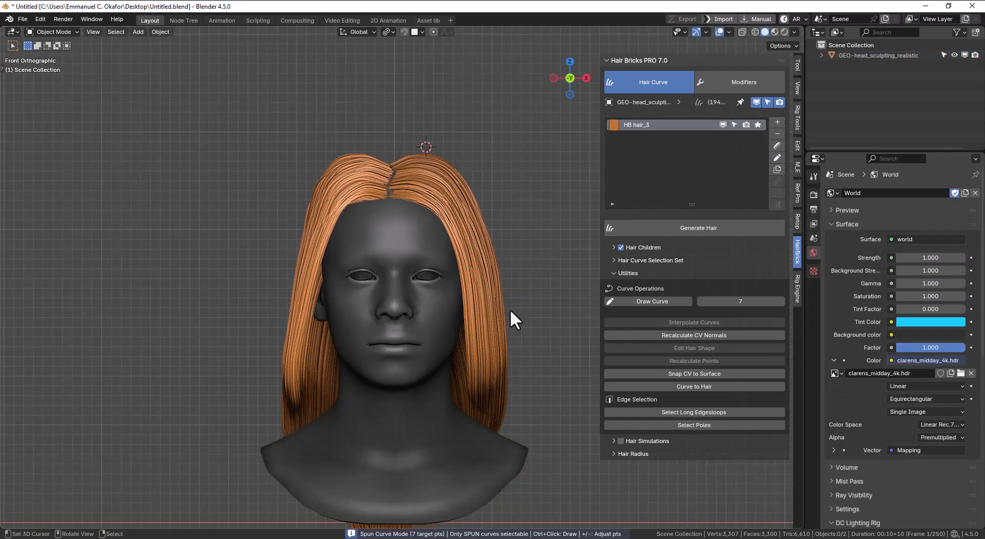
pyautogui.keyDown('ctrl'); pyautogui.moveTo(488, 386); pyautogui.dragTo(486, 385); pyautogui.keyUp('ctrl')
pyautogui.keyDown('ctrl'); pyautogui.moveTo(432, 318); pyautogui.dragTo(552, 329); pyautogui.keyUp('ctrl')
pyautogui.keyDown('ctrl'); pyautogui.moveTo(441, 300); pyautogui.dragTo(583, 286); pyautogui.keyUp('ctrl')
pyautogui.press('Return')
pyautogui.moveTo(590, 238); pyautogui.dragTo(595, 237, button='middle')
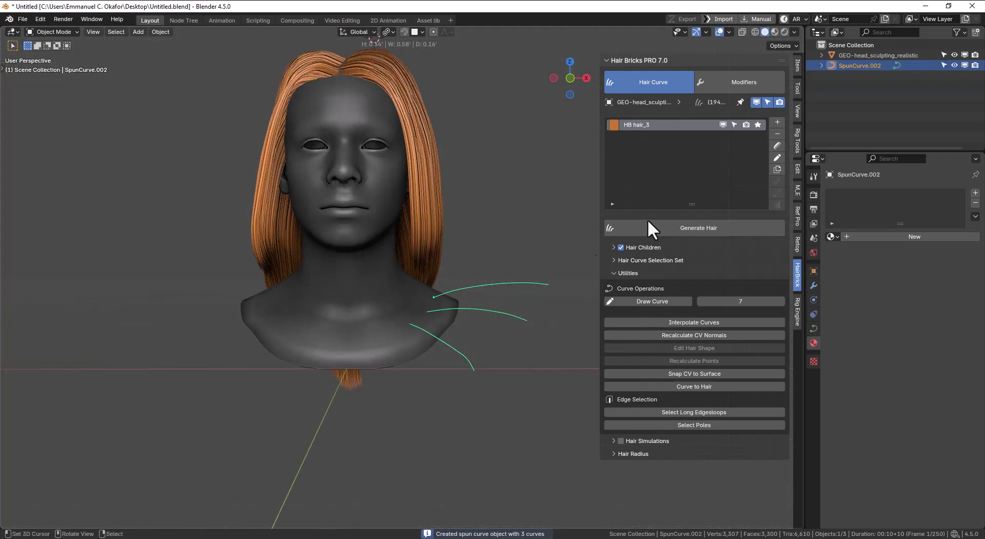
# Step: Draw three more spun curves outward from the front of the bust
pyautogui.click(776, 156)
pyautogui.moveTo(455, 301); pyautogui.dragTo(382, 334, button='middle')
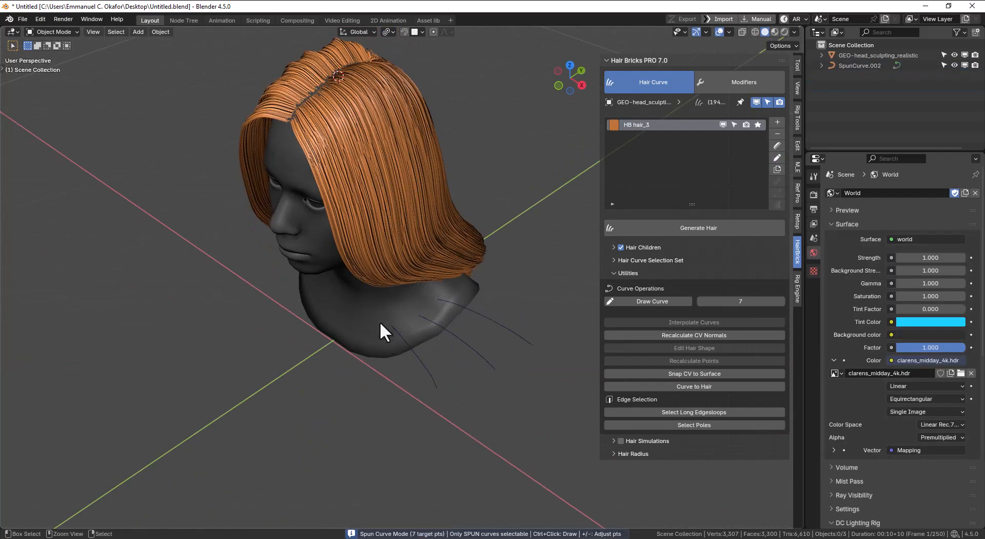
pyautogui.keyDown('ctrl'); pyautogui.moveTo(383, 308); pyautogui.dragTo(346, 330); pyautogui.keyUp('ctrl')
pyautogui.moveTo(346, 330); pyautogui.dragTo(491, 265, button='middle')
pyautogui.moveTo(383, 347); pyautogui.dragTo(413, 361, button='middle')
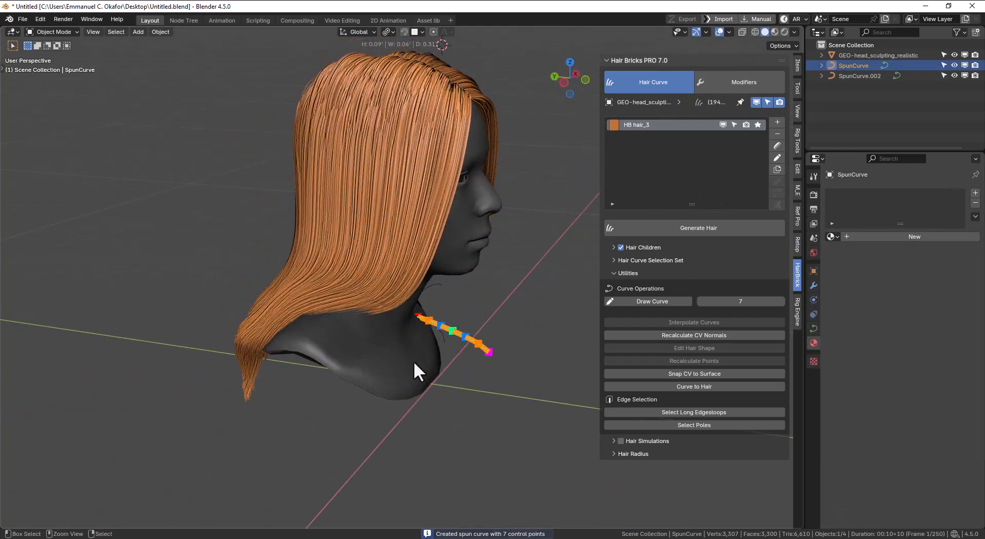
pyautogui.keyDown('ctrl'); pyautogui.moveTo(414, 361); pyautogui.dragTo(471, 412); pyautogui.keyUp('ctrl')
pyautogui.keyDown('ctrl'); pyautogui.moveTo(422, 342); pyautogui.dragTo(468, 363); pyautogui.keyUp('ctrl')
pyautogui.press('Return')
# Step: Join the two groups of drawn curves into one curve object
pyautogui.moveTo(465, 361)
pyautogui.mouseDown(button='middle')
pyautogui.moveTo(439, 353)
pyautogui.moveTo(452, 325)
pyautogui.moveTo(493, 319)
pyautogui.moveTo(435, 275)
pyautogui.moveTo(445, 287)
pyautogui.moveTo(391, 272)
pyautogui.moveTo(447, 259)
pyautogui.moveTo(445, 269)
pyautogui.moveTo(382, 236)
pyautogui.moveTo(417, 266)
pyautogui.moveTo(641, 273)
pyautogui.mouseUp(button='middle')
pyautogui.keyDown('shift'); pyautogui.click(464, 345); pyautogui.keyUp('shift')
pyautogui.hotkey('ctrl', 'j')
pyautogui.hotkey('alt', 'a')
pyautogui.rightClick(484, 309)
pyautogui.scroll(1, 493, 318)
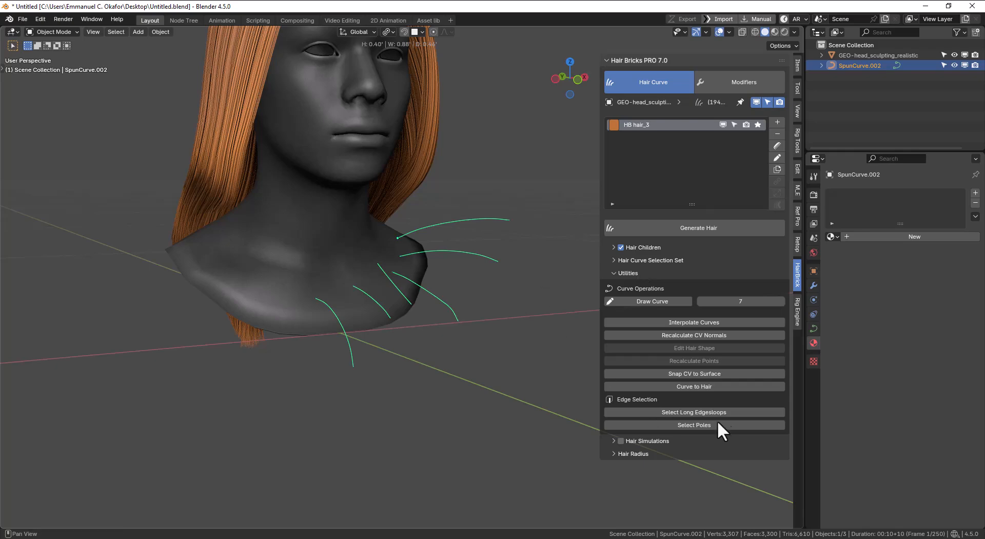
# Step: Convert the joined curves to hair on the GEO-head_sculpting_realistic mesh
pyautogui.click(705, 386)
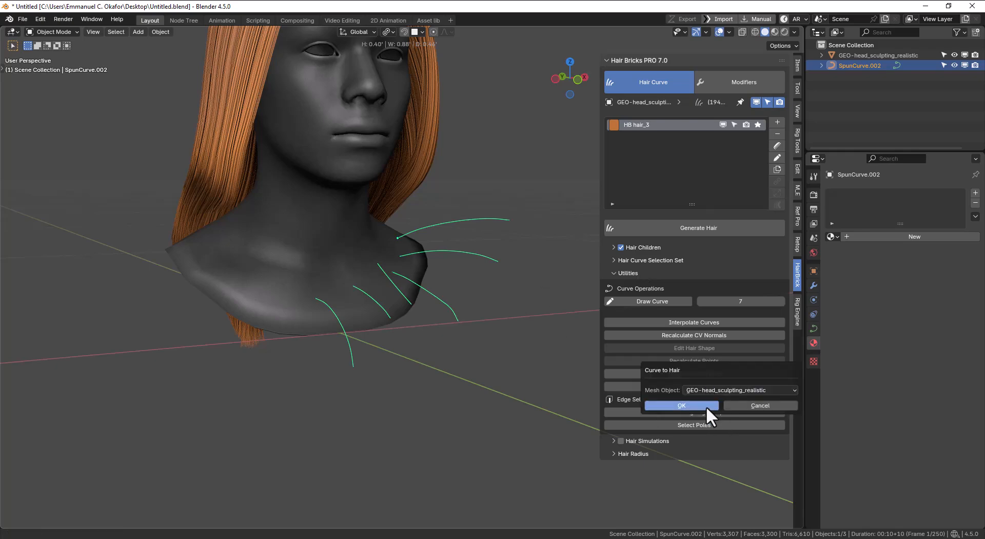
pyautogui.click(662, 403)
pyautogui.click(415, 320)
pyautogui.click(439, 305)
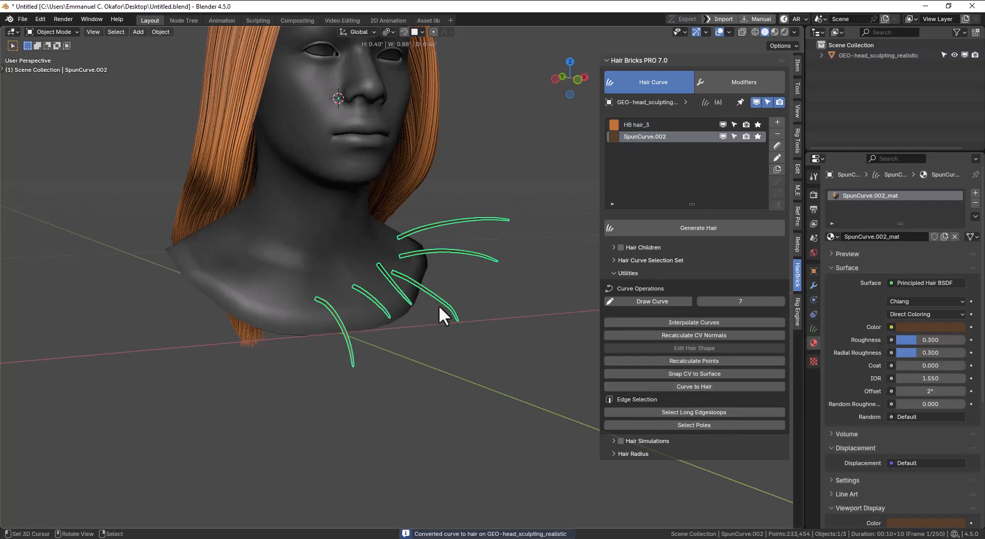
# Step: Try simple hair children on the converted hair with a radius of 0.024, and turn the children off
pyautogui.moveTo(439, 305); pyautogui.dragTo(656, 278, button='middle')
pyautogui.click(620, 247)
pyautogui.click(614, 247)
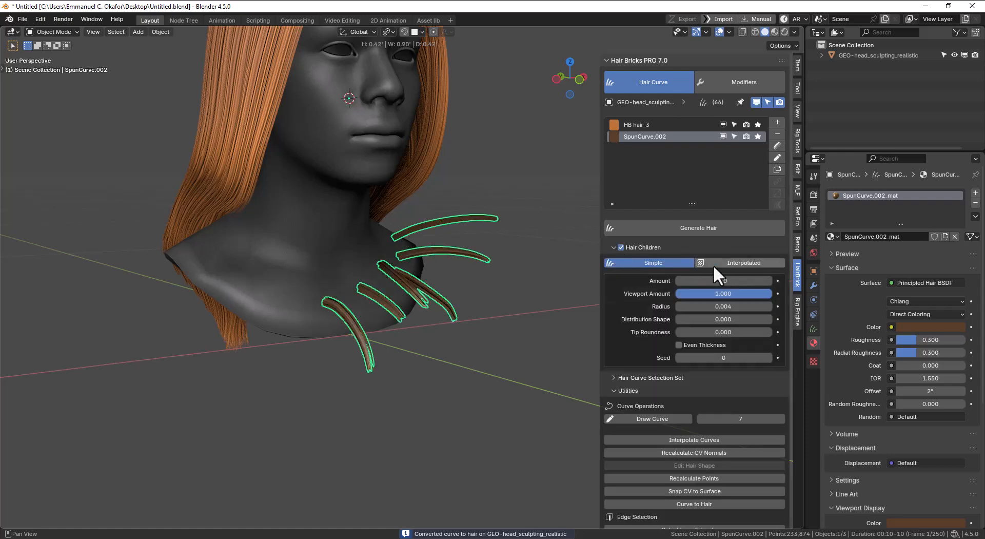
pyautogui.moveTo(721, 301)
pyautogui.mouseDown()
pyautogui.moveTo(769, 301)
pyautogui.moveTo(731, 301)
pyautogui.mouseUp()
pyautogui.moveTo(459, 302); pyautogui.dragTo(526, 299, button='middle')
pyautogui.rightClick(428, 292)
pyautogui.click(621, 248)
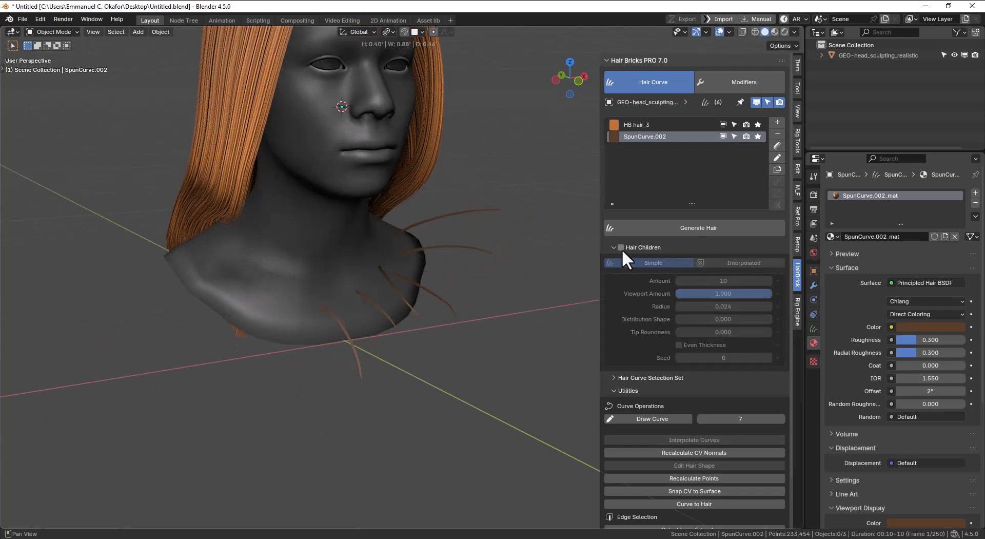
# Step: Interpolate new curves between the SpunCurve.002 hair strands on the shoulder and open the operation's settings
pyautogui.click(465, 257)
pyautogui.moveTo(472, 266); pyautogui.dragTo(430, 266, button='middle')
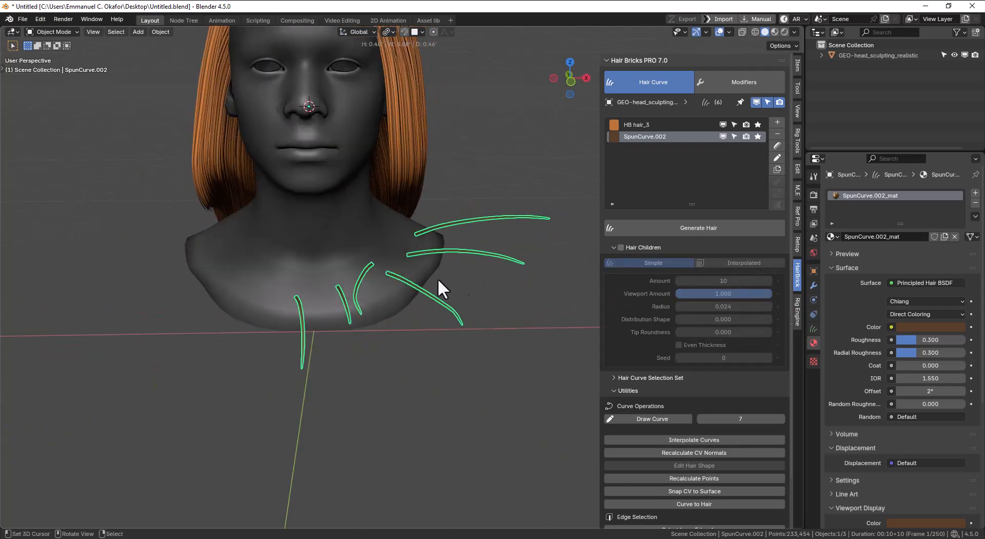
pyautogui.click(639, 388)
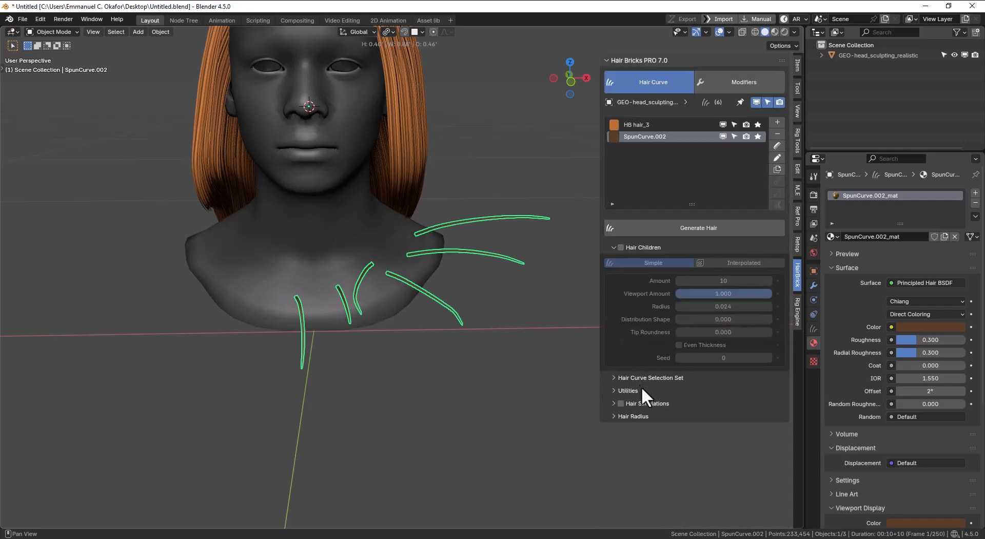
pyautogui.click(643, 390)
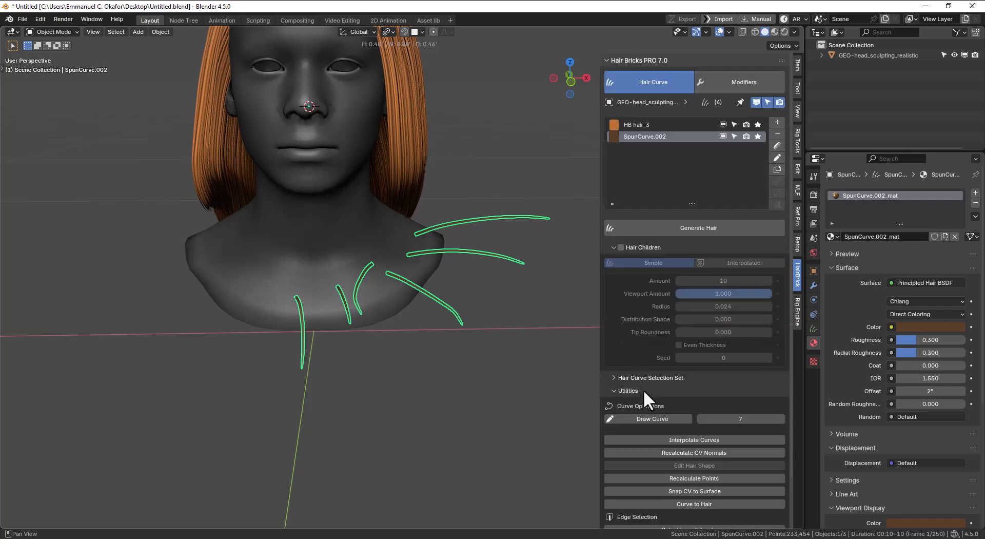
pyautogui.click(682, 438)
pyautogui.moveTo(440, 332); pyautogui.dragTo(389, 294, button='middle')
pyautogui.press('F9')
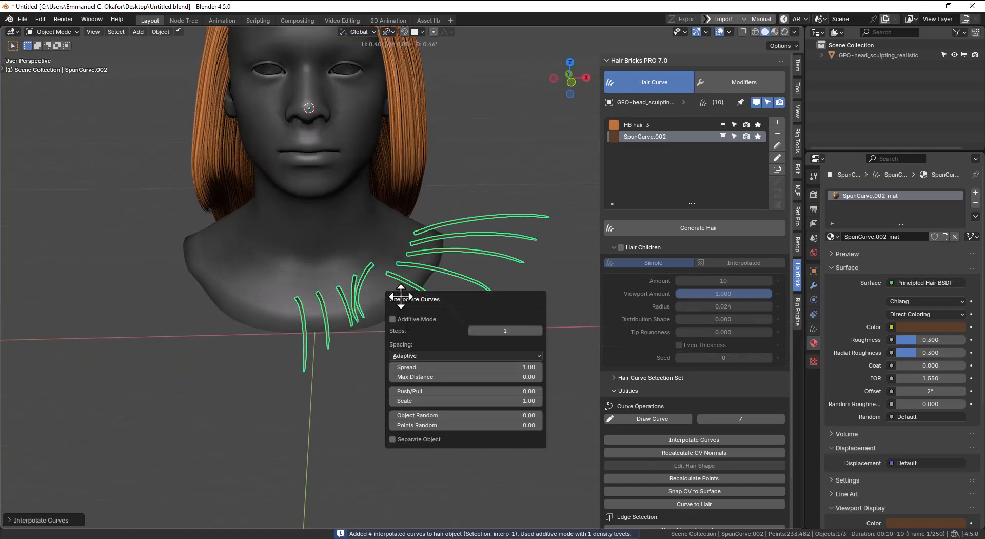
# Step: Set the curve interpolation to 2 steps with a spread of 10 and additive mode enabled
pyautogui.click(40, 19)
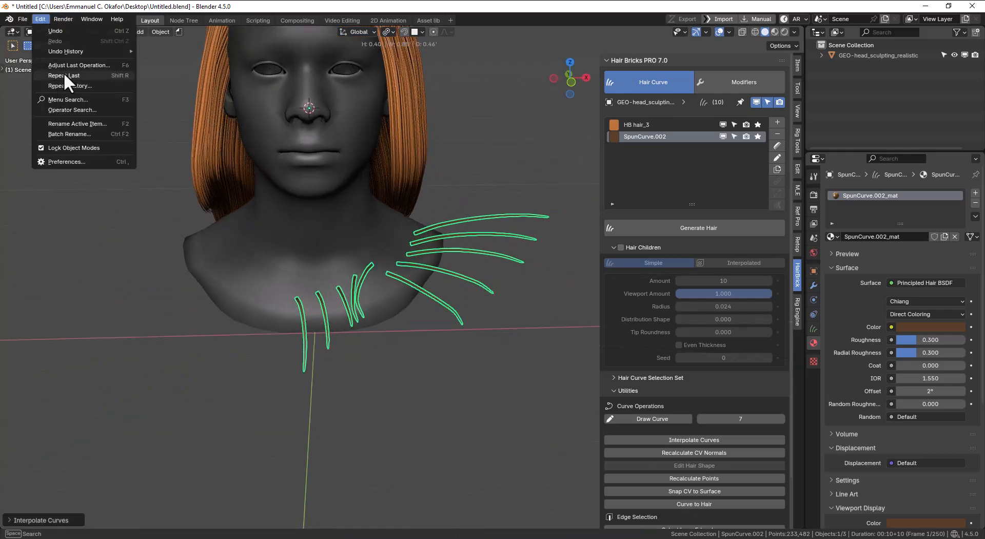
pyautogui.click(78, 64)
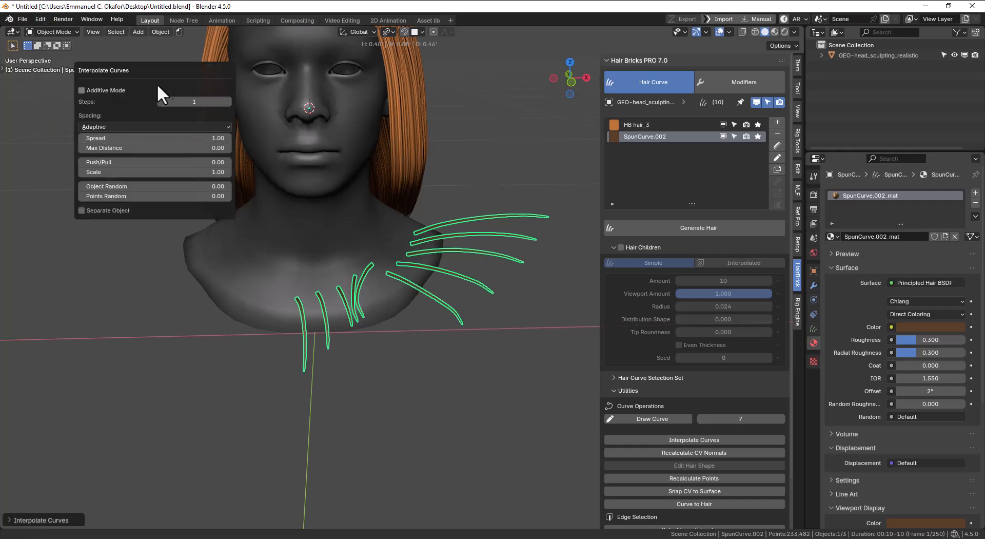
pyautogui.click(229, 101)
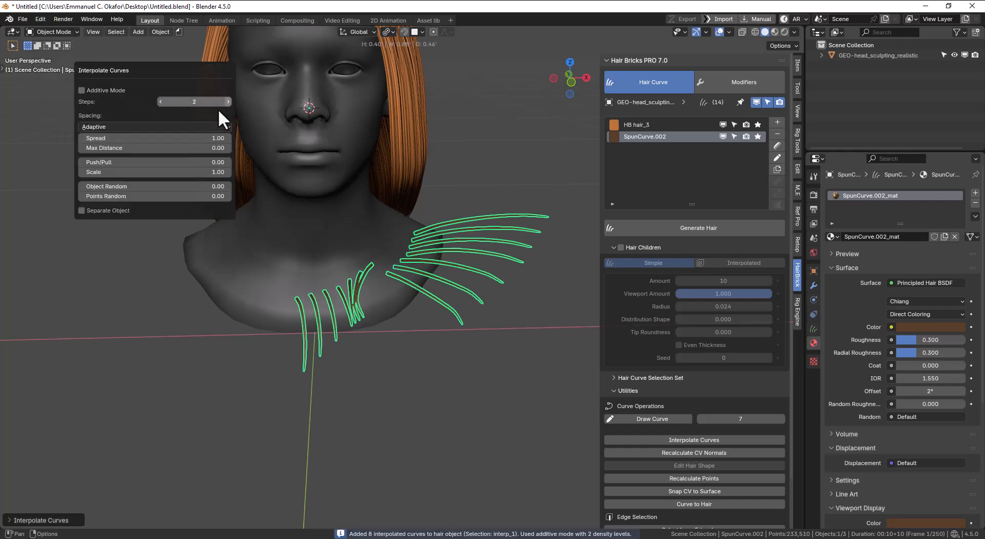
pyautogui.click(141, 139)
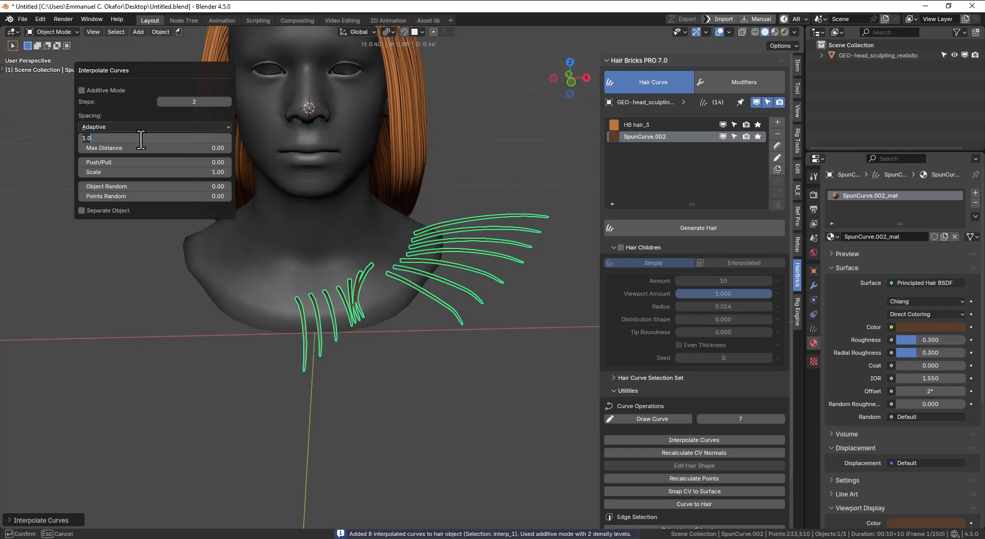
pyautogui.write('10')
pyautogui.press('Return')
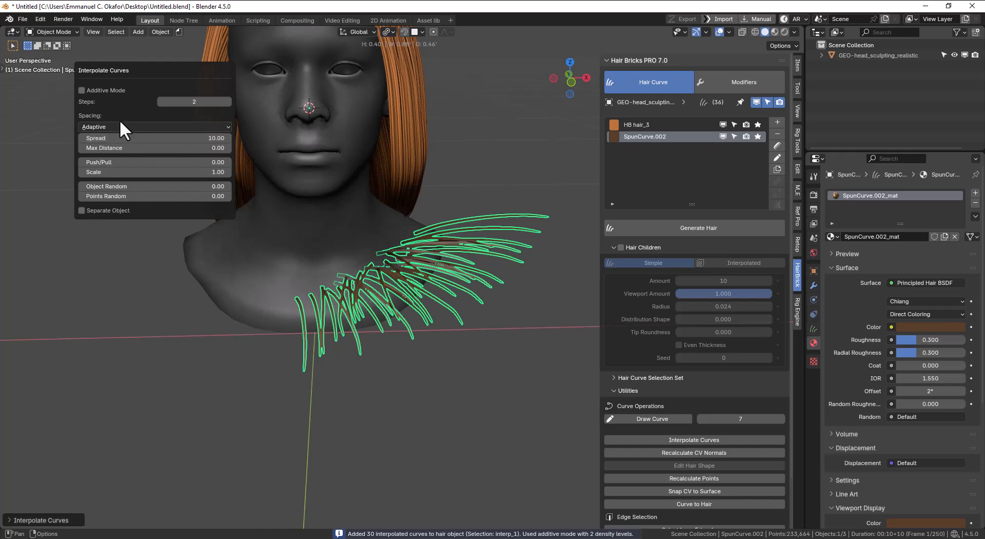
pyautogui.click(94, 91)
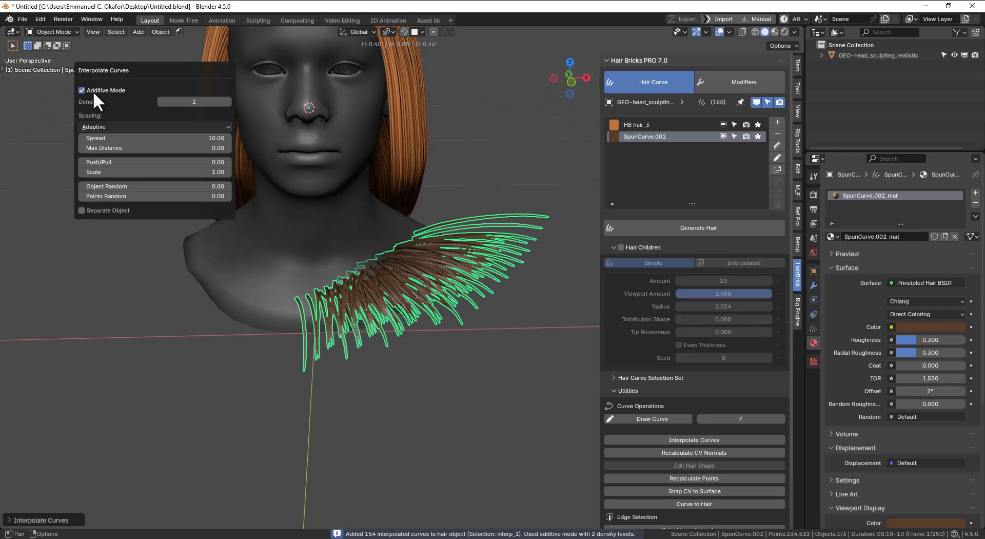
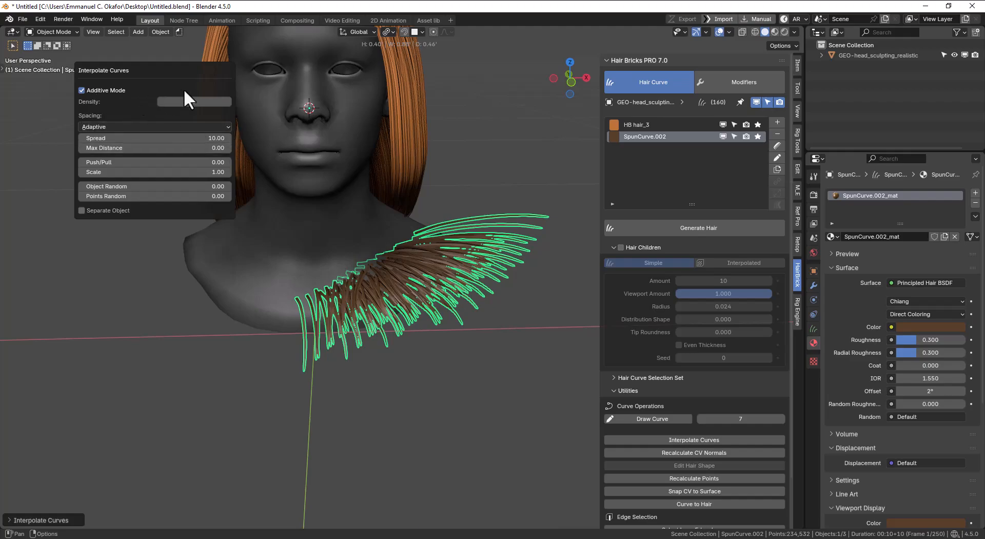
# Step: Enable simple Hair Children on the interpolated SpunCurve.002 hair
pyautogui.moveTo(434, 242); pyautogui.dragTo(371, 267, button='middle')
pyautogui.click(621, 247)
pyautogui.click(371, 267)
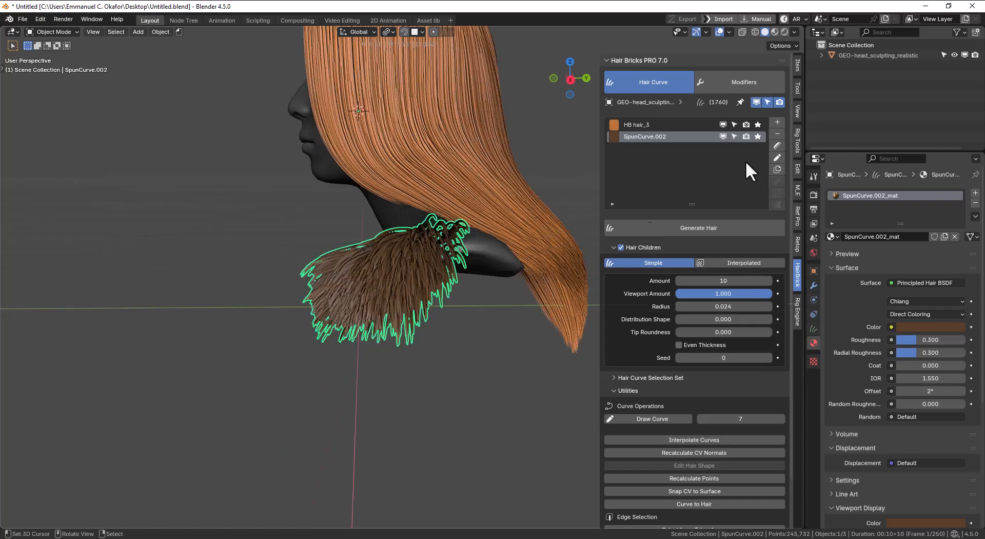
# Step: Delete the SpunCurve.002 hair from the head's hair list
pyautogui.click(772, 137)
pyautogui.moveTo(408, 204); pyautogui.dragTo(492, 242, button='middle')
pyautogui.scroll(-5, 684, 307)
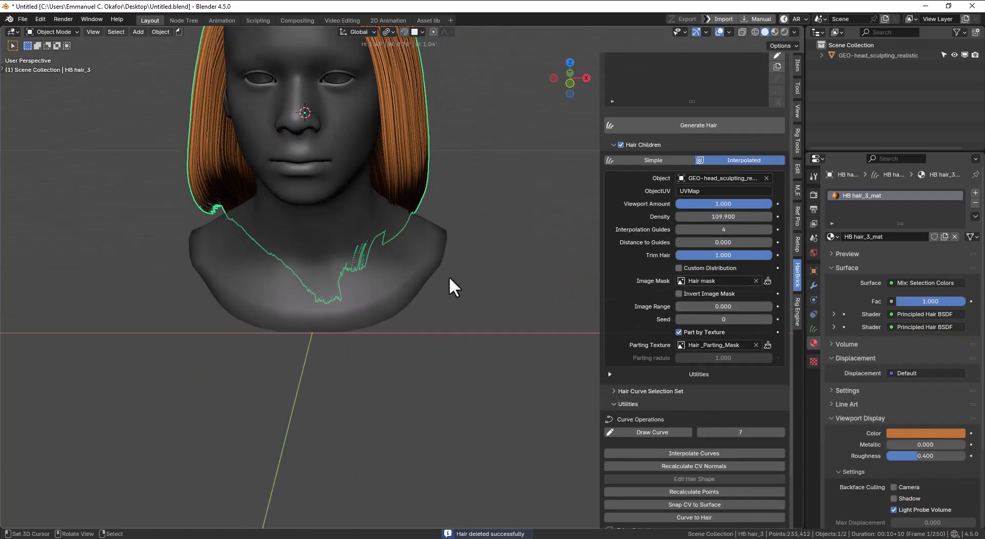
# Step: Place the 3D cursor beside the bust and add a Bézier curve there
pyautogui.scroll(-3, 448, 276)
pyautogui.scroll(-3, 706, 451)
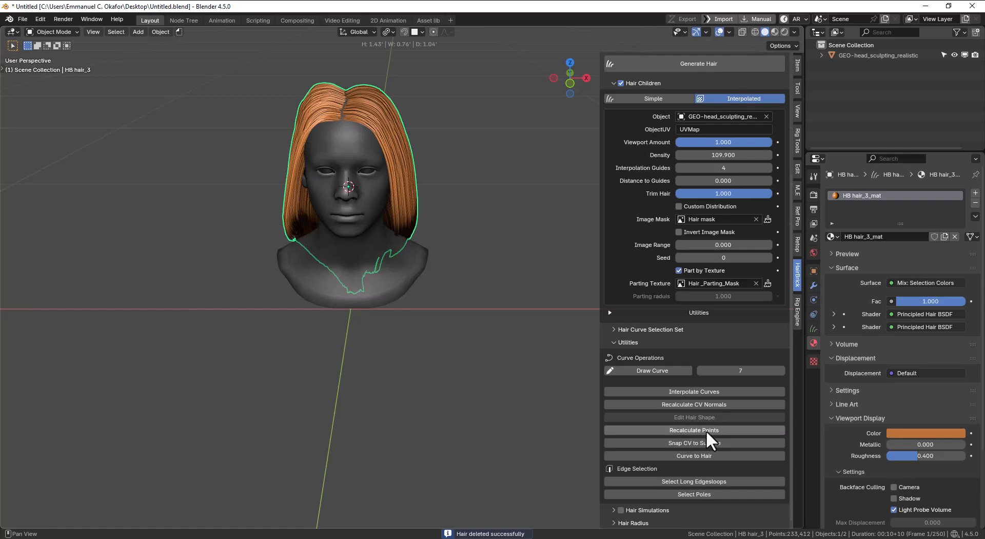
pyautogui.moveTo(433, 337); pyautogui.dragTo(463, 324, button='middle')
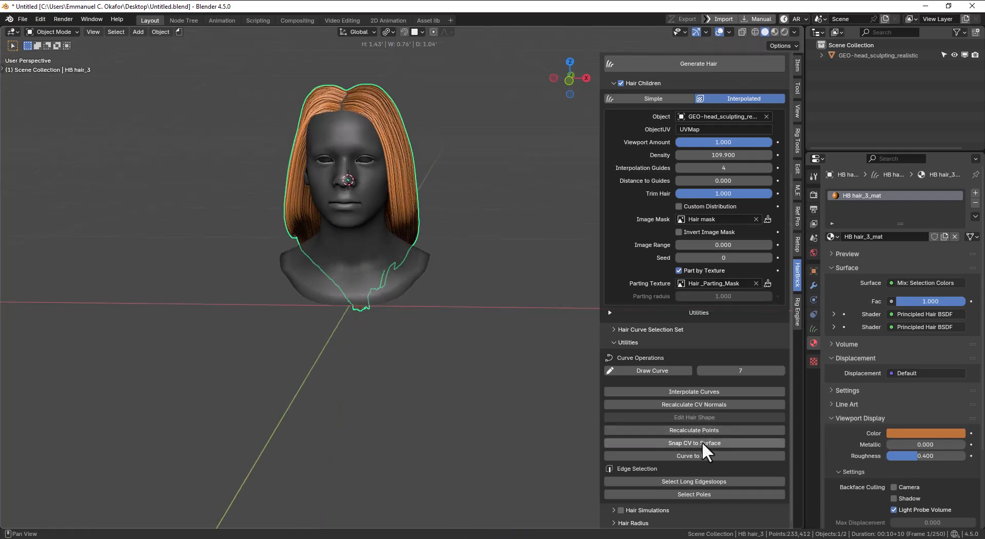
pyautogui.keyDown('shift'); pyautogui.rightClick(475, 303); pyautogui.keyUp('shift')
pyautogui.hotkey('shift', 'a')
pyautogui.moveTo(492, 262)
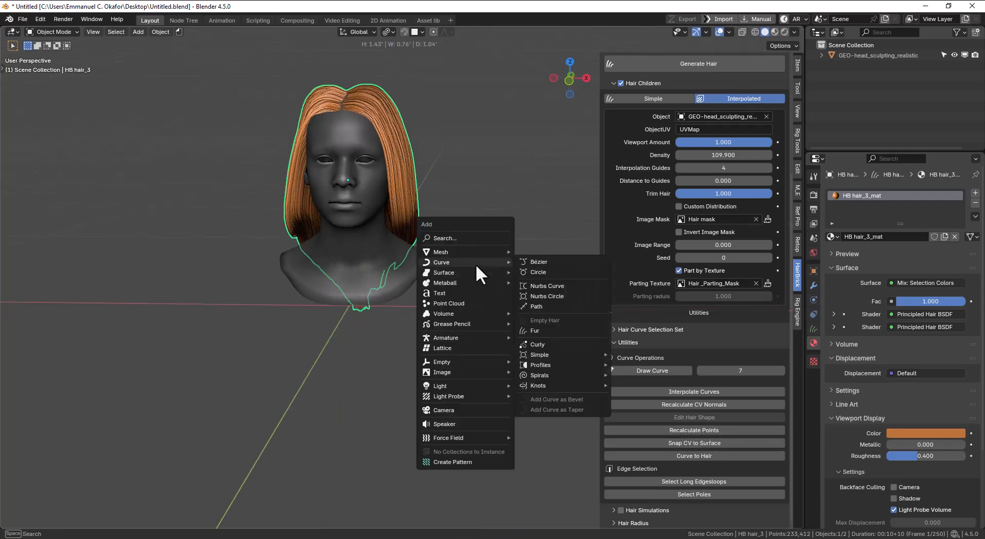
pyautogui.click(538, 259)
pyautogui.scroll(-4, 503, 291)
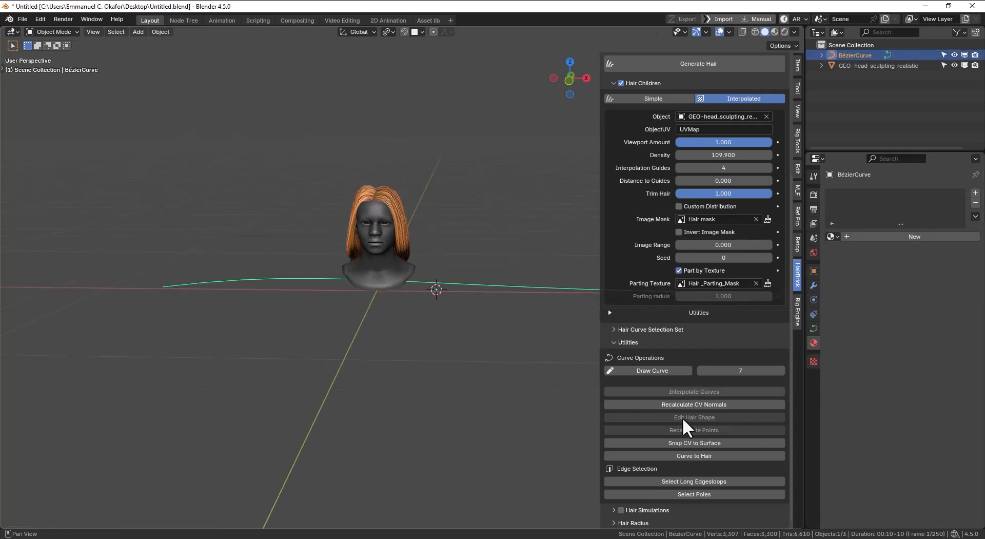
pyautogui.scroll(2, 414, 295)
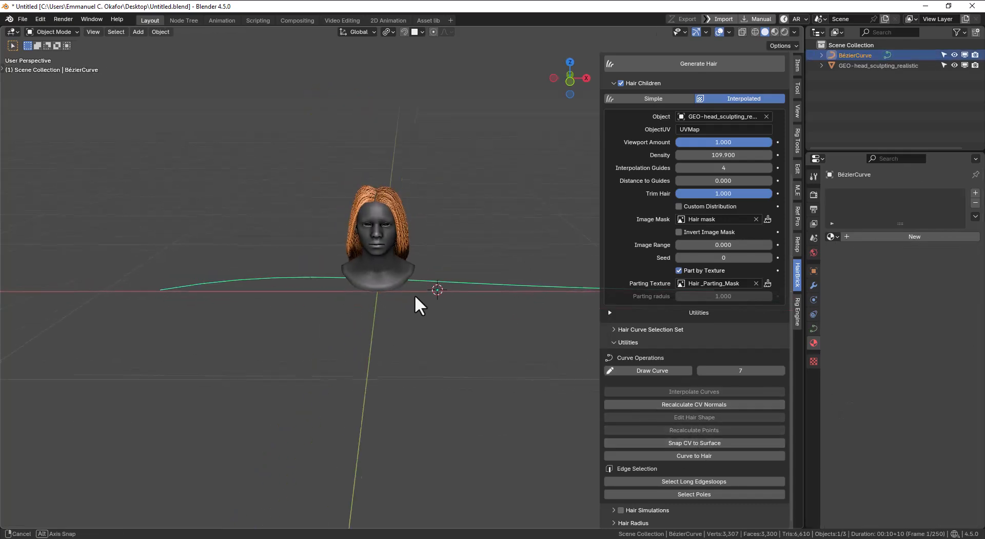
# Step: Delete the added Bézier curve and clear the selection
pyautogui.press('x')
pyautogui.click(425, 279)
pyautogui.click(386, 276)
pyautogui.click(428, 305)
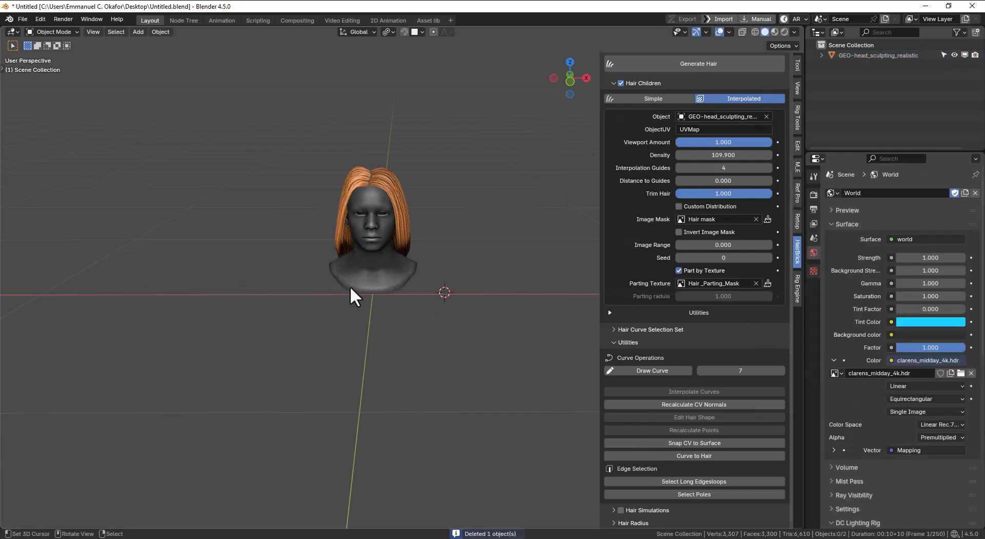
# Step: Select the HB hair_3 hair and recalculate its points, repeating it after switching edit mode on and off
pyautogui.moveTo(350, 286); pyautogui.dragTo(378, 319, button='middle')
pyautogui.scroll(5, 312, 269)
pyautogui.scroll(2, 380, 266)
pyautogui.click(380, 266)
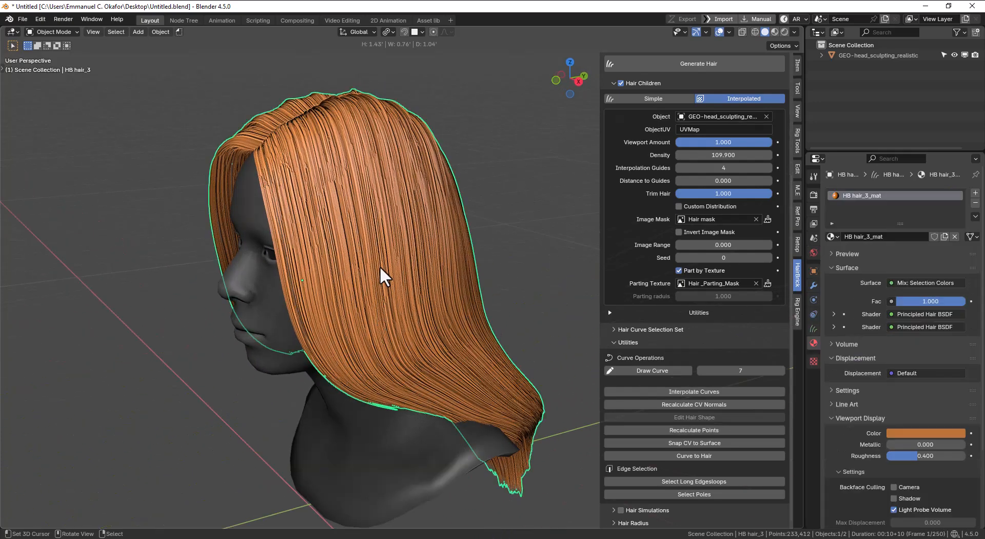
pyautogui.click(685, 430)
pyautogui.moveTo(318, 339); pyautogui.dragTo(399, 313, button='middle')
pyautogui.press('Tab')
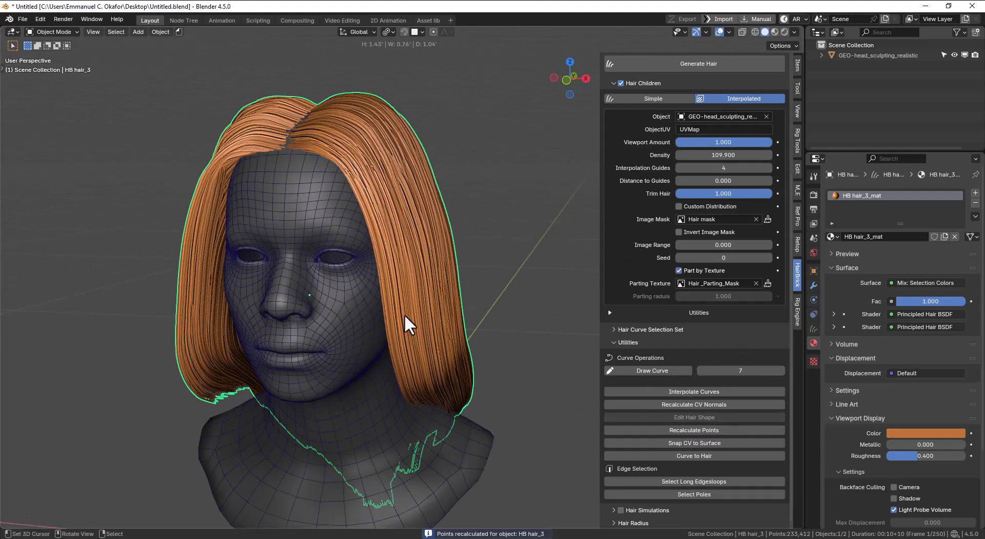
pyautogui.press('Tab')
pyautogui.press('Tab')
pyautogui.press('Tab')
pyautogui.click(696, 430)
# Step: Examine the recalculated HB hair_3 hair from the front, sides and along the parting
pyautogui.scroll(5, 417, 256)
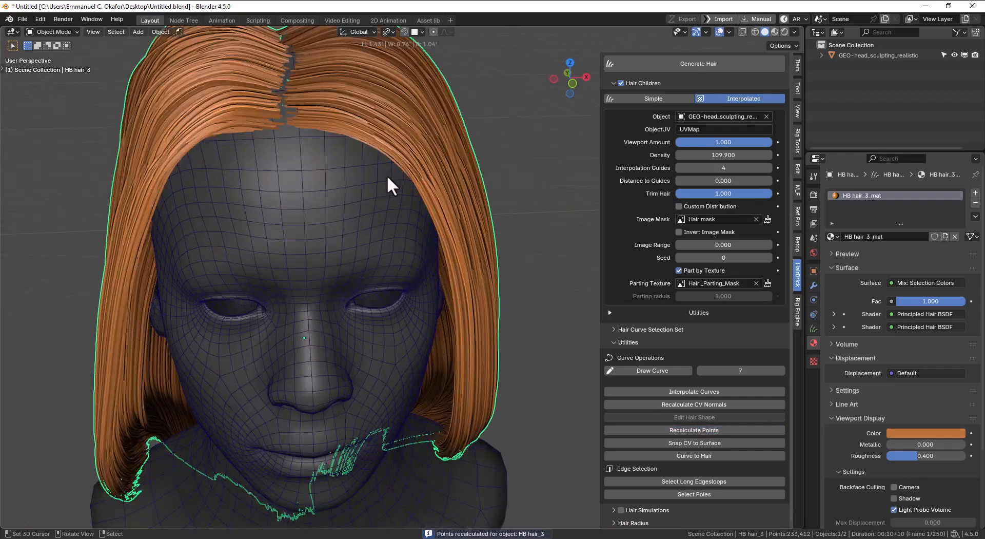
pyautogui.scroll(-4, 359, 133)
pyautogui.moveTo(342, 115); pyautogui.dragTo(219, 146, button='middle')
pyautogui.scroll(5, 359, 141)
pyautogui.scroll(-3, 385, 163)
pyautogui.press('KP_1')
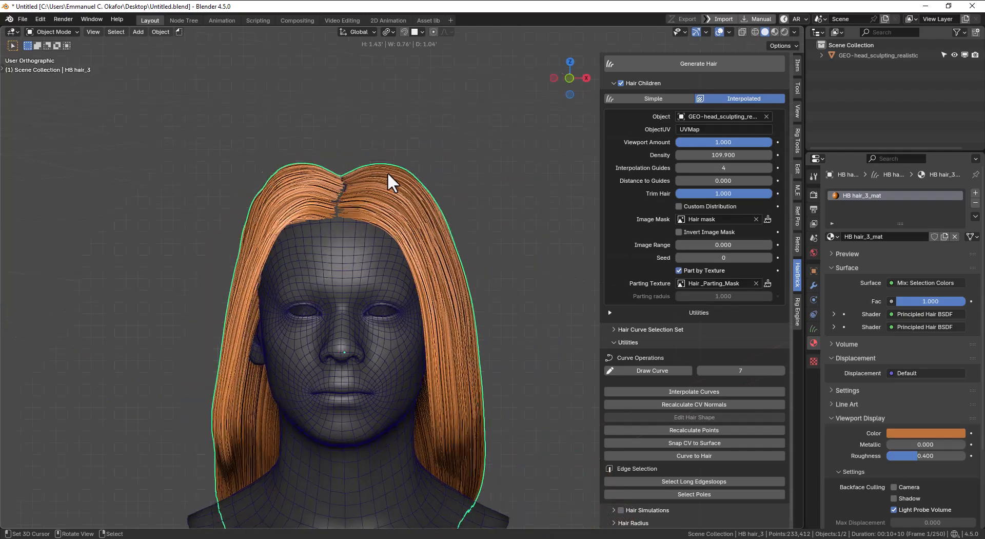
pyautogui.moveTo(392, 168); pyautogui.dragTo(515, 184, button='middle')
pyautogui.click(645, 342)
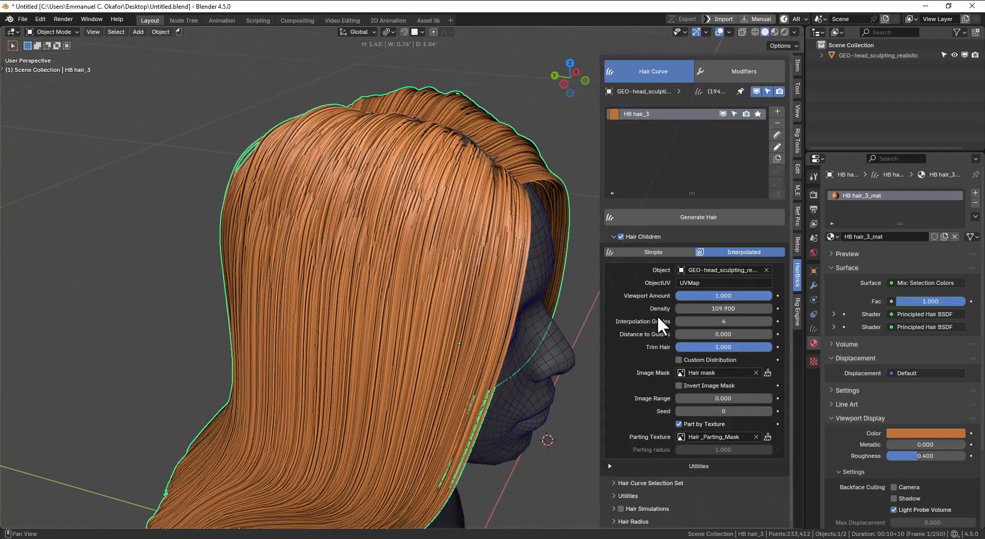
pyautogui.click(611, 235)
pyautogui.click(654, 247)
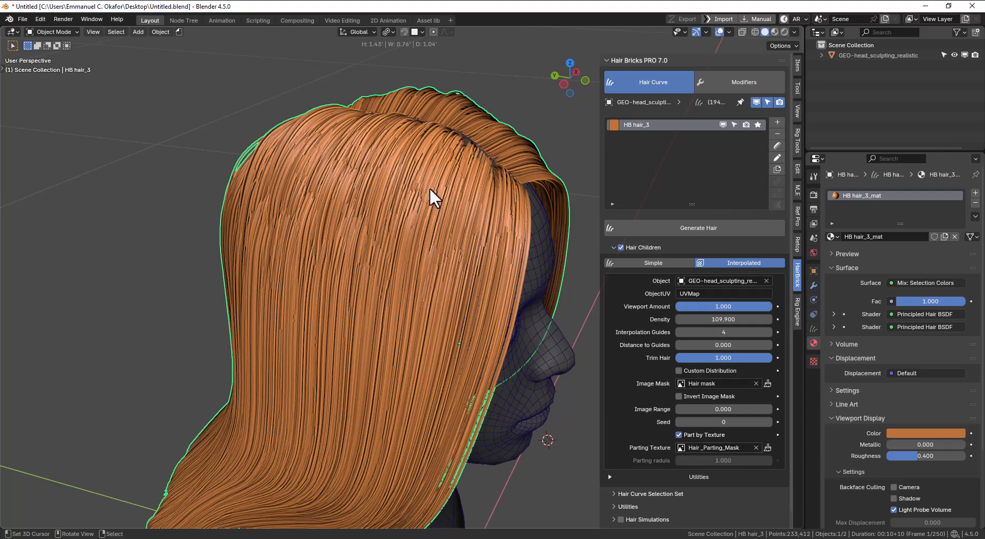
pyautogui.moveTo(429, 187); pyautogui.dragTo(363, 181, button='middle')
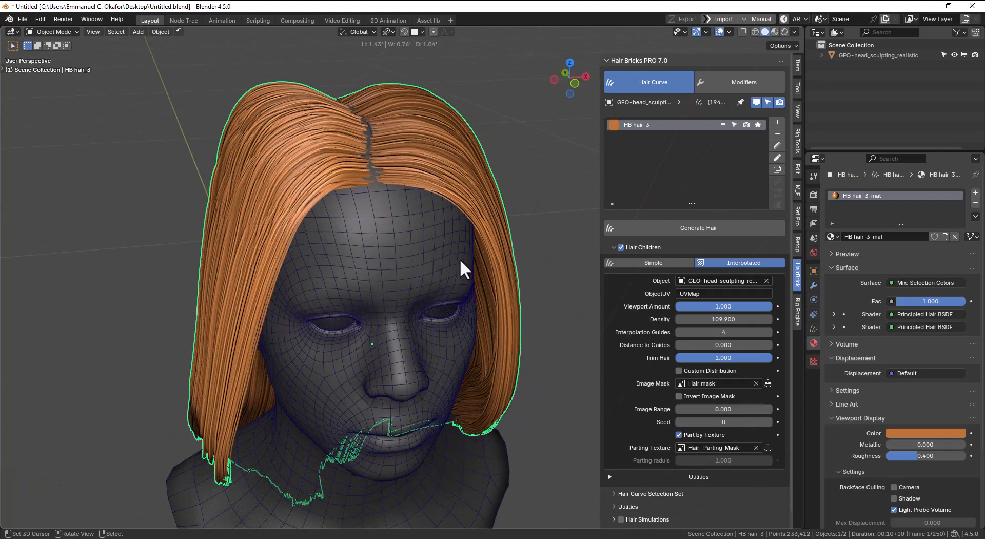
pyautogui.moveTo(460, 258); pyautogui.dragTo(359, 220, button='middle')
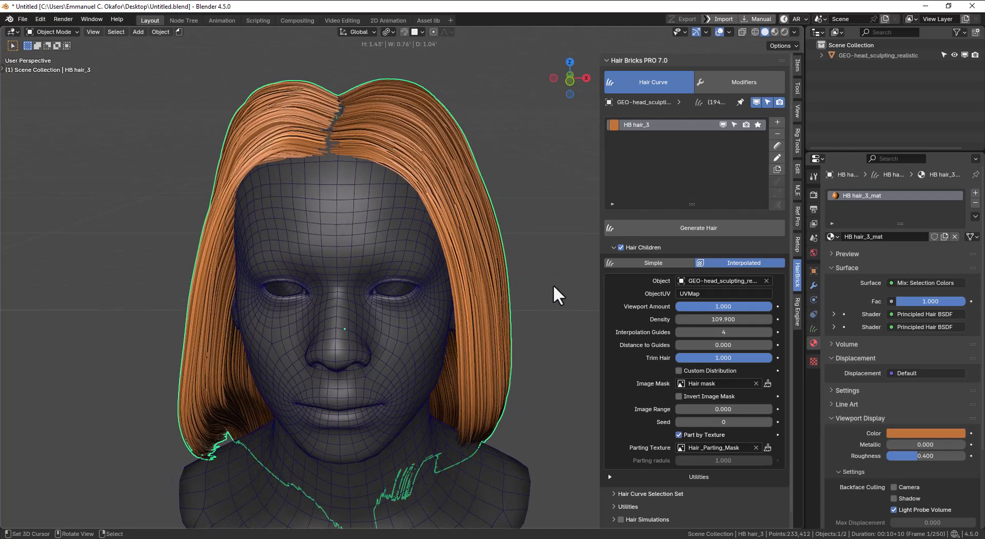
# Step: Lower the hair radius of HB hair_3 to 0.0003, and reduce it further for finer strands
pyautogui.click(613, 247)
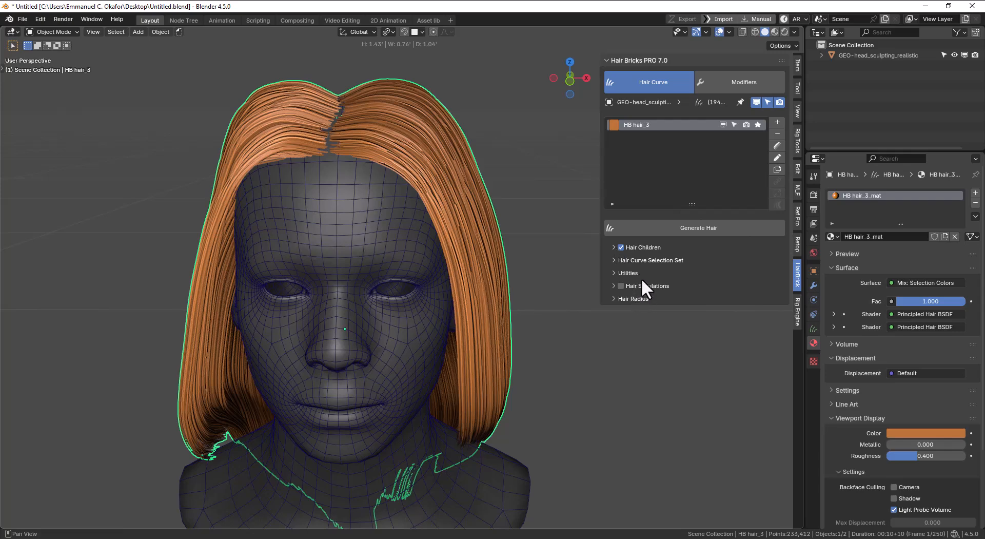
pyautogui.click(642, 298)
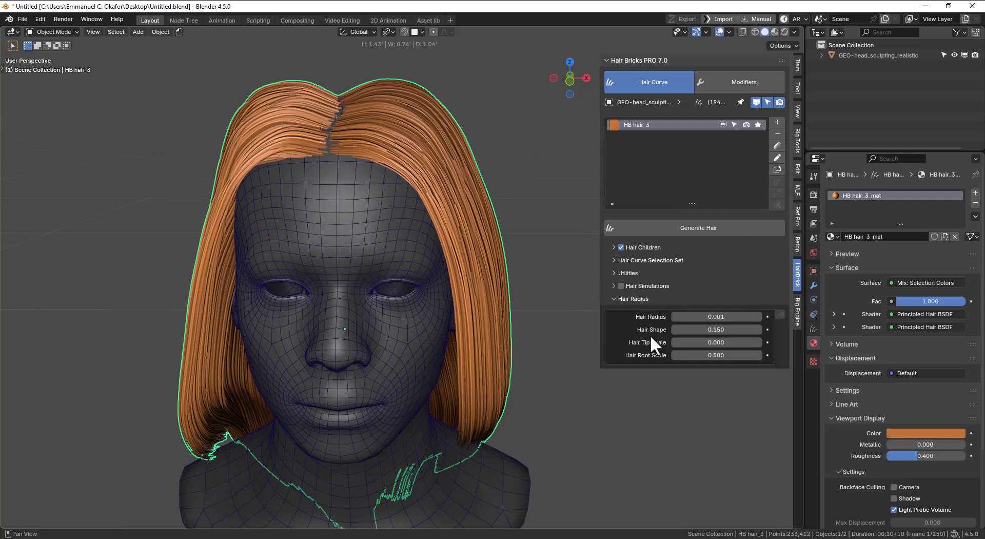
pyautogui.click(711, 316)
pyautogui.press('Return')
pyautogui.moveTo(713, 317); pyautogui.dragTo(713, 316)
pyautogui.press('Return')
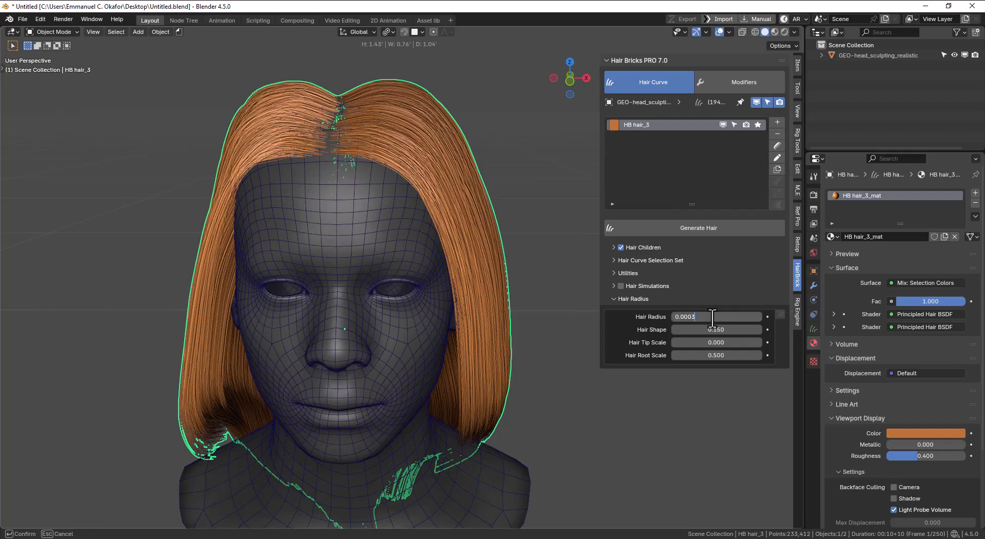
pyautogui.press('Return')
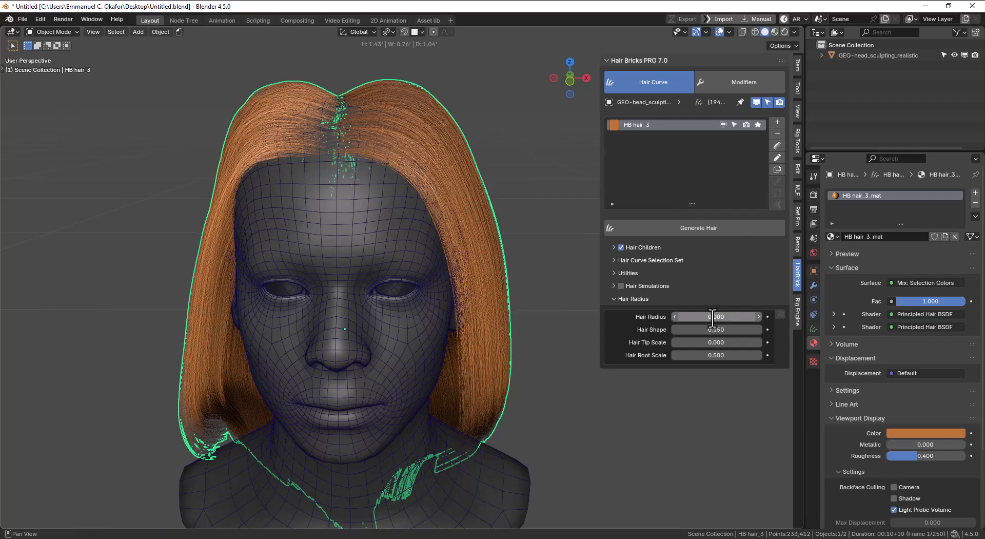
pyautogui.hotkey('alt', 'a')
pyautogui.moveTo(308, 247); pyautogui.dragTo(500, 241, button='middle')
pyautogui.click(485, 260)
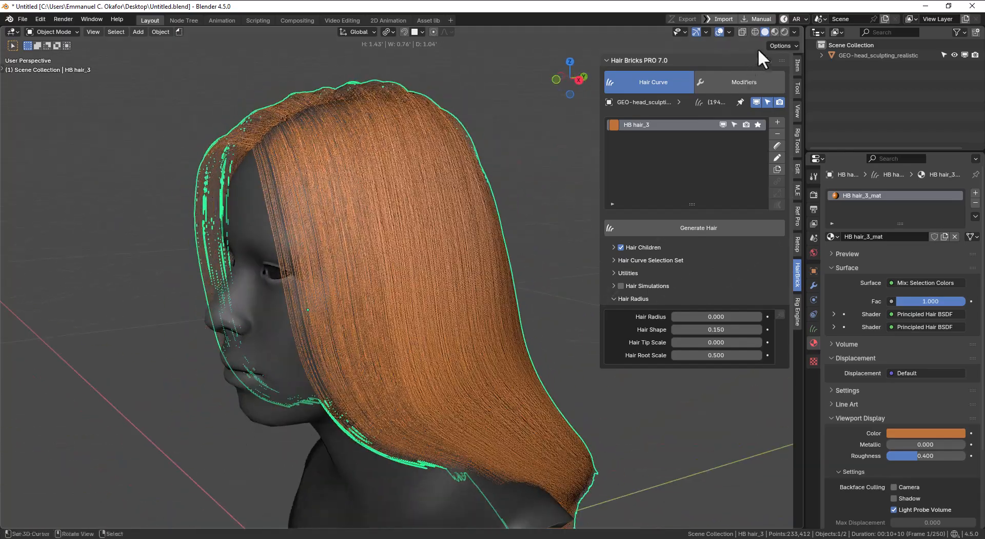
# Step: Reset the viewport shading to its previous state, reapply HairBrick shading, and view its shading settings
pyautogui.click(796, 31)
pyautogui.click(796, 65)
pyautogui.click(797, 88)
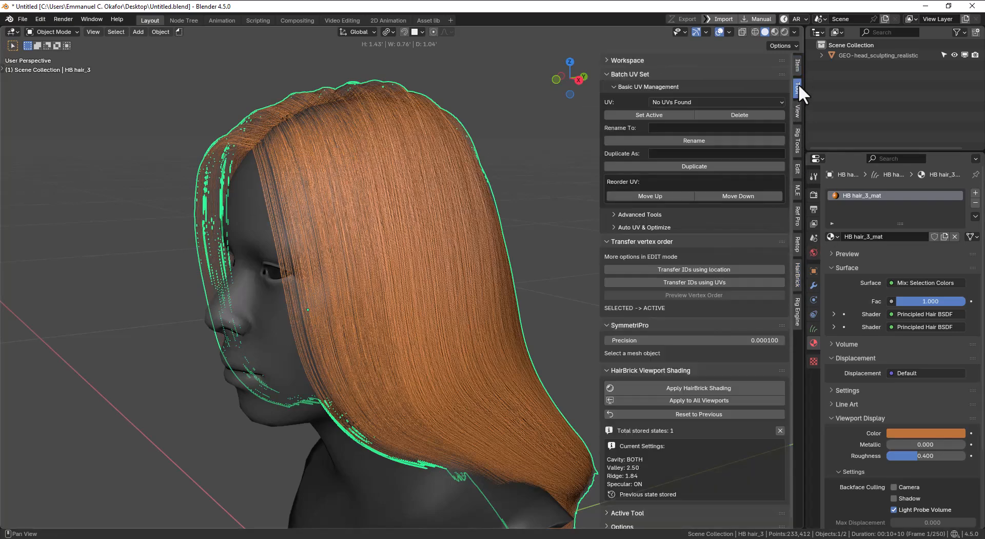
pyautogui.click(692, 412)
pyautogui.moveTo(448, 299)
pyautogui.mouseDown(button='middle')
pyautogui.moveTo(472, 303)
pyautogui.moveTo(430, 328)
pyautogui.mouseUp(button='middle')
pyautogui.click(696, 388)
pyautogui.click(512, 305)
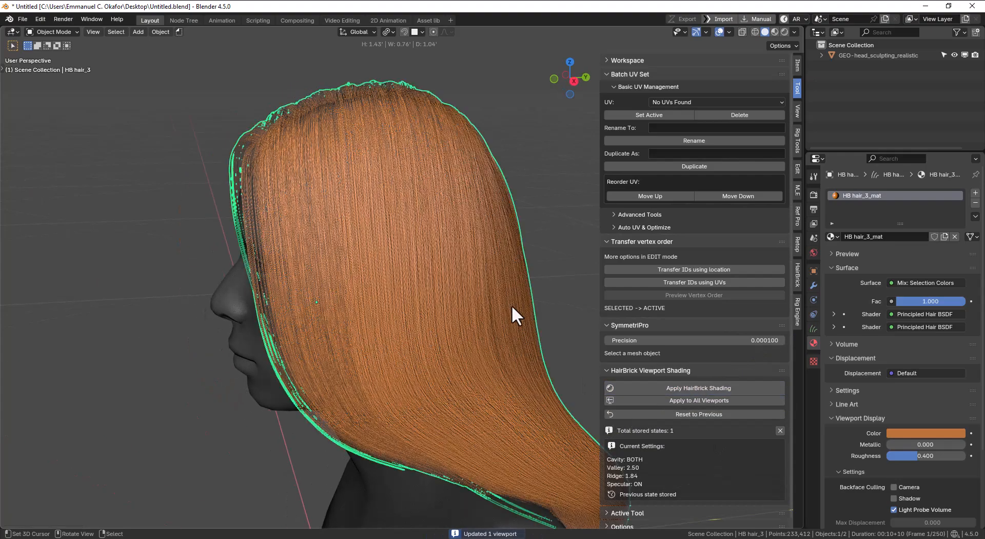
pyautogui.click(793, 31)
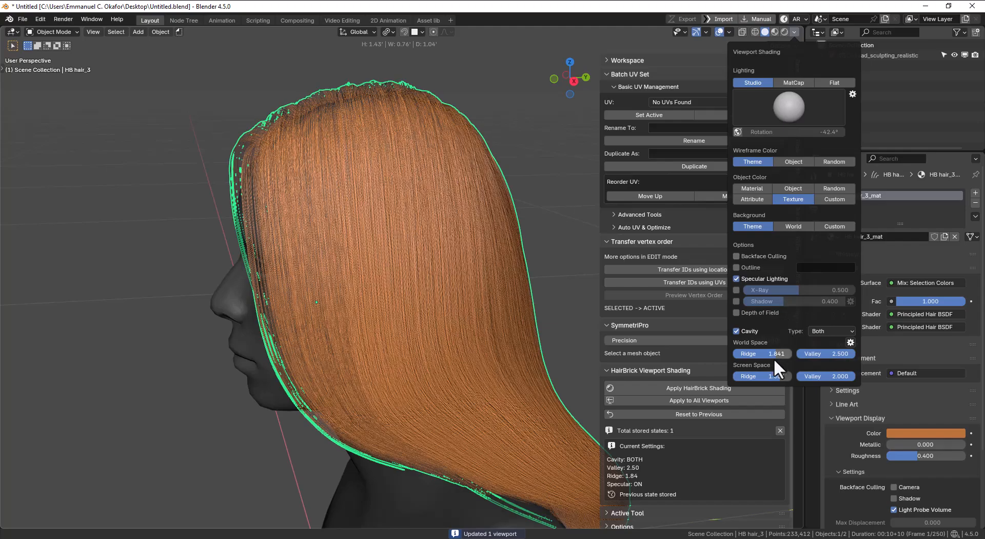
# Step: Lower the screen-space cavity ridge in the viewport shading, and set the hair material's viewport display roughness to 0.182
pyautogui.moveTo(776, 376); pyautogui.dragTo(732, 376)
pyautogui.click(570, 327)
pyautogui.moveTo(392, 274); pyautogui.dragTo(444, 288, button='middle')
pyautogui.click(444, 288)
pyautogui.moveTo(926, 455); pyautogui.dragTo(897, 456)
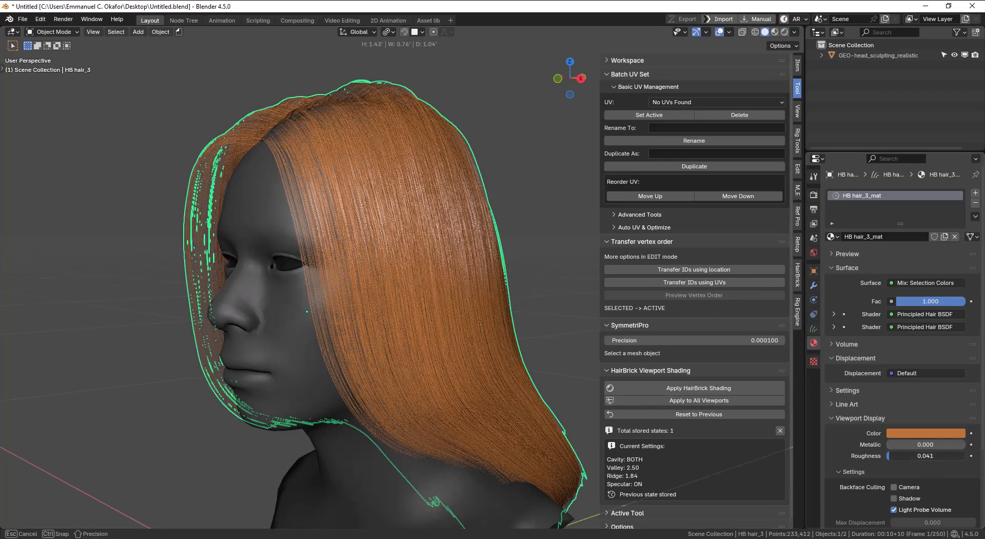
pyautogui.moveTo(516, 305); pyautogui.dragTo(620, 343, button='middle')
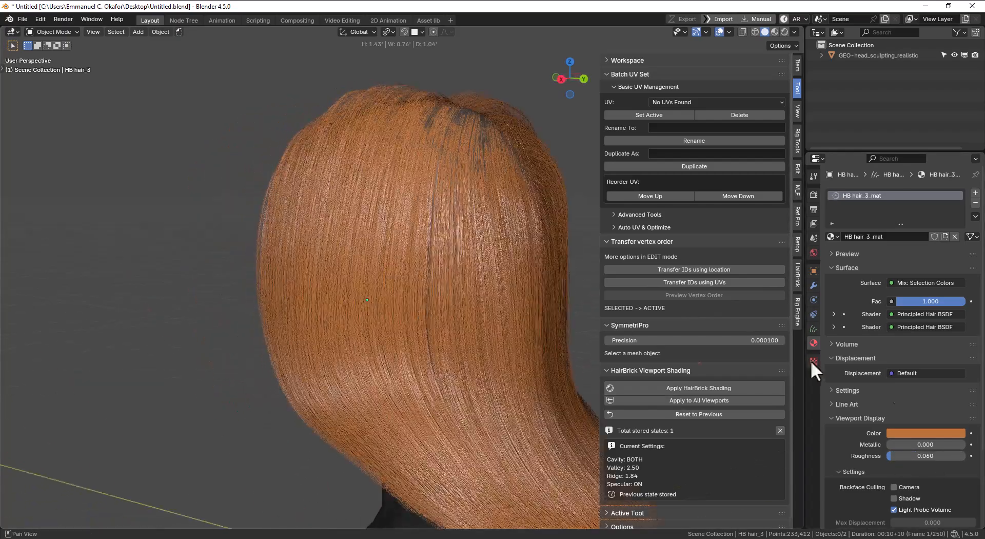
pyautogui.moveTo(919, 456); pyautogui.dragTo(934, 456)
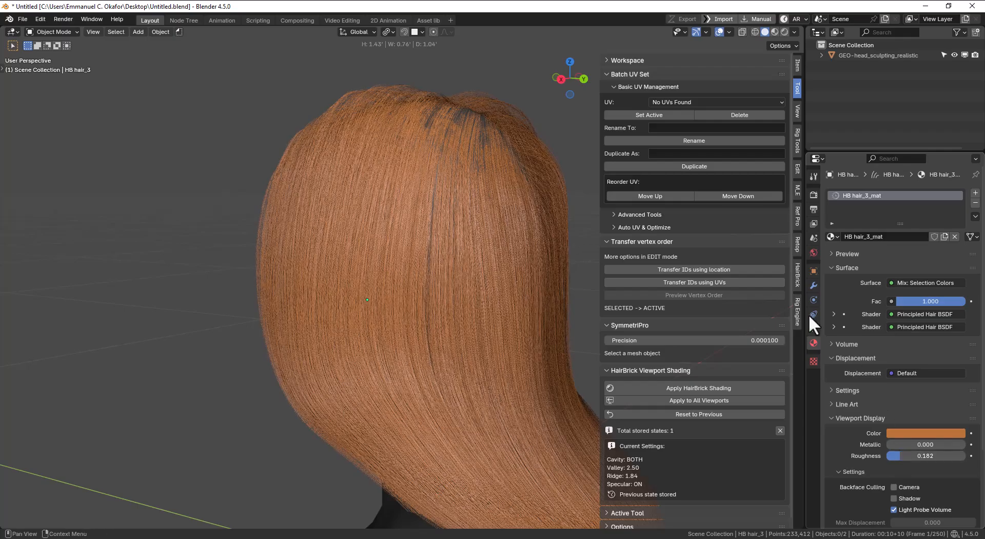
# Step: Set the Hair Radius of the HB hair_3 hair to 0.0001
pyautogui.click(798, 277)
pyautogui.moveTo(485, 300); pyautogui.dragTo(559, 314, button='middle')
pyautogui.click(507, 303)
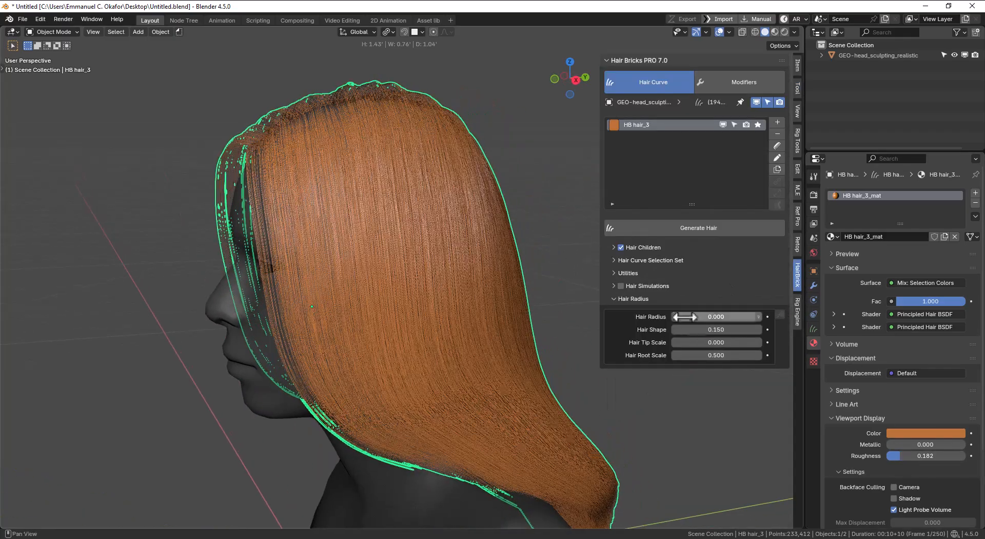
pyautogui.click(738, 318)
pyautogui.write('0.0001')
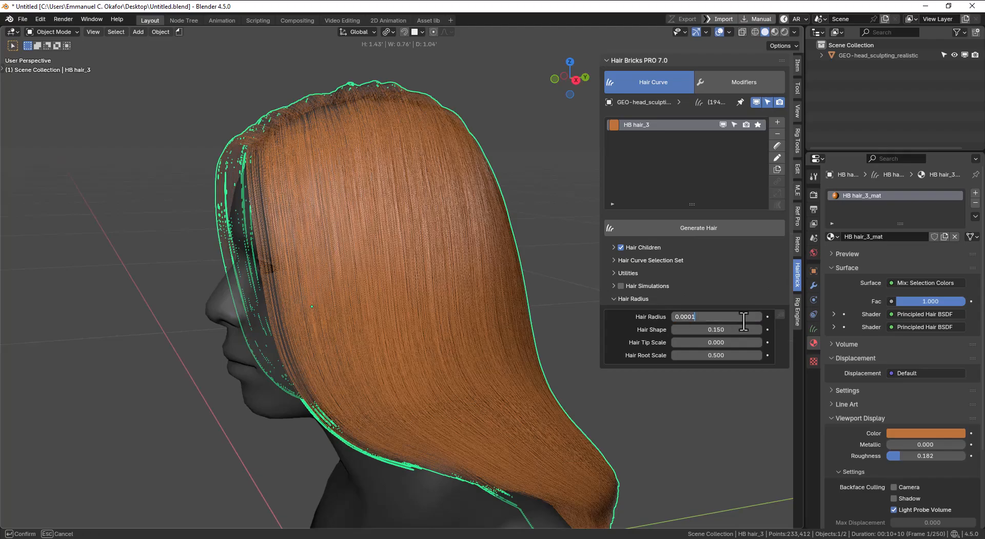
pyautogui.press('Return')
pyautogui.click(393, 306)
pyautogui.moveTo(393, 306); pyautogui.dragTo(513, 349, button='middle')
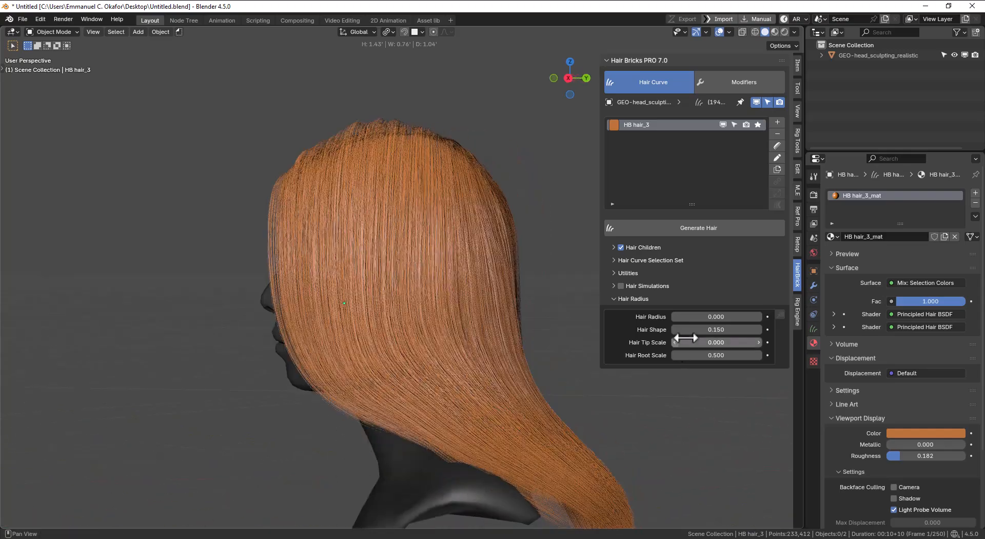
# Step: Enable Hair Simulations for HB hair_3 and play the animation to preview the falling hair
pyautogui.click(641, 299)
pyautogui.moveTo(536, 306); pyautogui.dragTo(586, 322, button='middle')
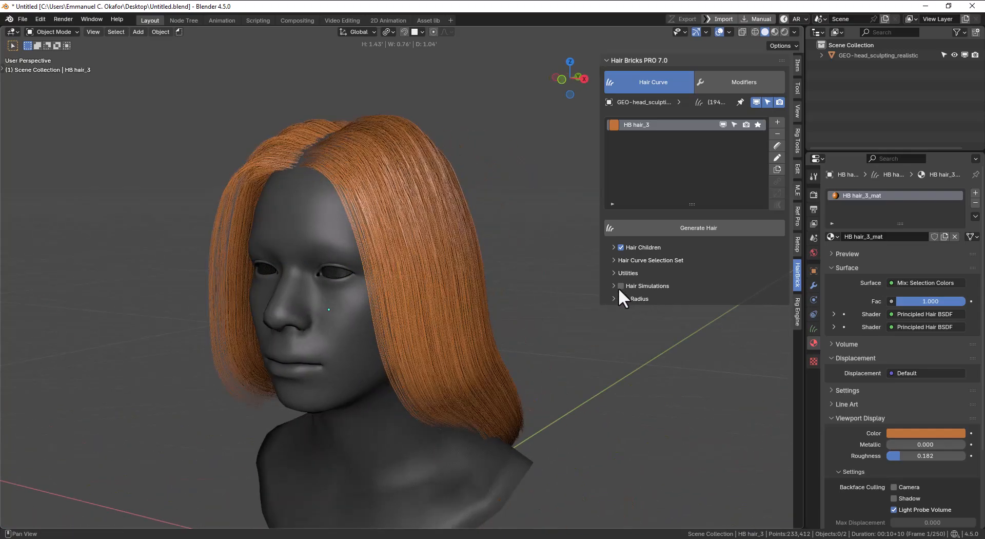
pyautogui.press('space')
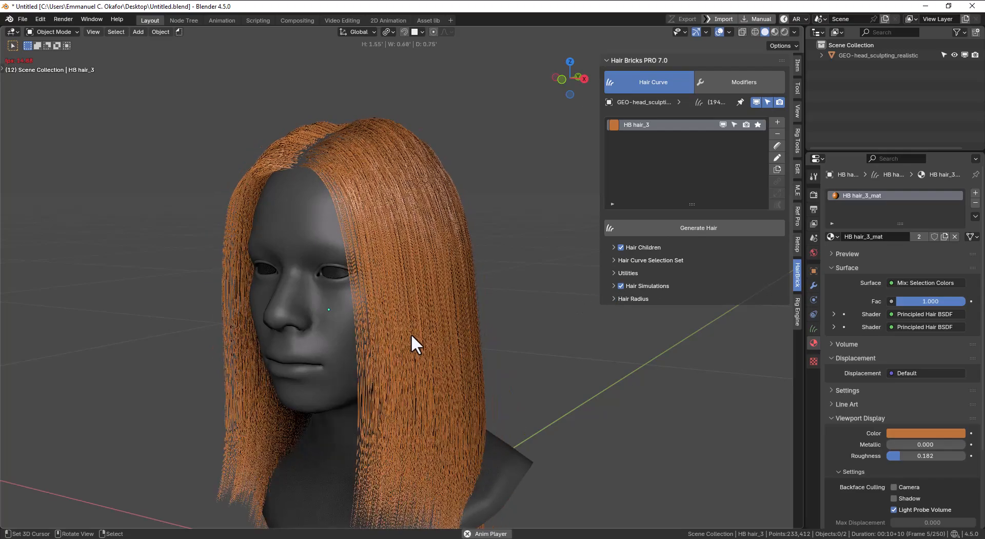
pyautogui.moveTo(436, 376); pyautogui.dragTo(468, 381, button='middle')
pyautogui.scroll(1, 468, 380)
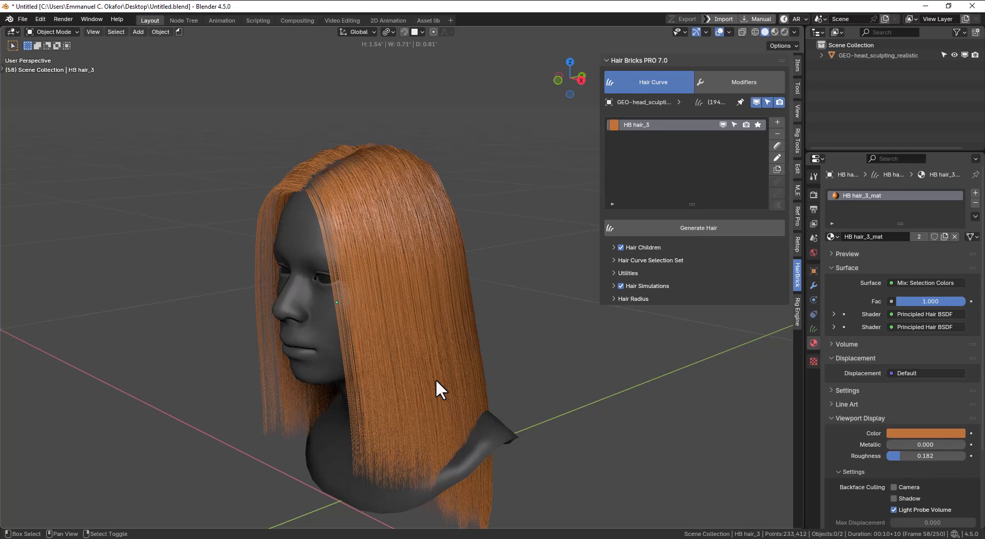
pyautogui.press('Escape')
# Step: Duplicate the head mesh in place into a new collection, Collection 1, and disable that collection in viewports
pyautogui.click(336, 363)
pyautogui.hotkey('shift', 'd')
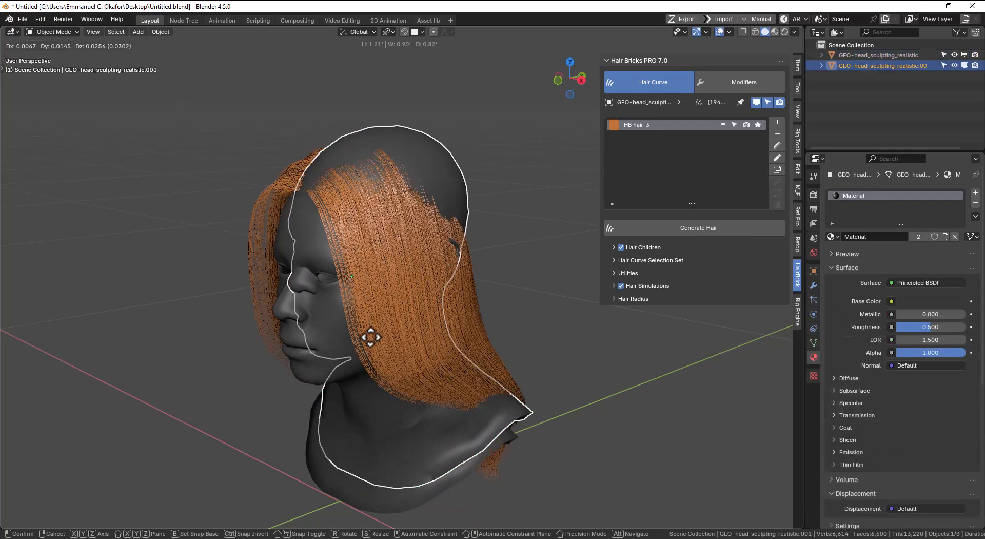
pyautogui.rightClick(359, 350)
pyautogui.press('m')
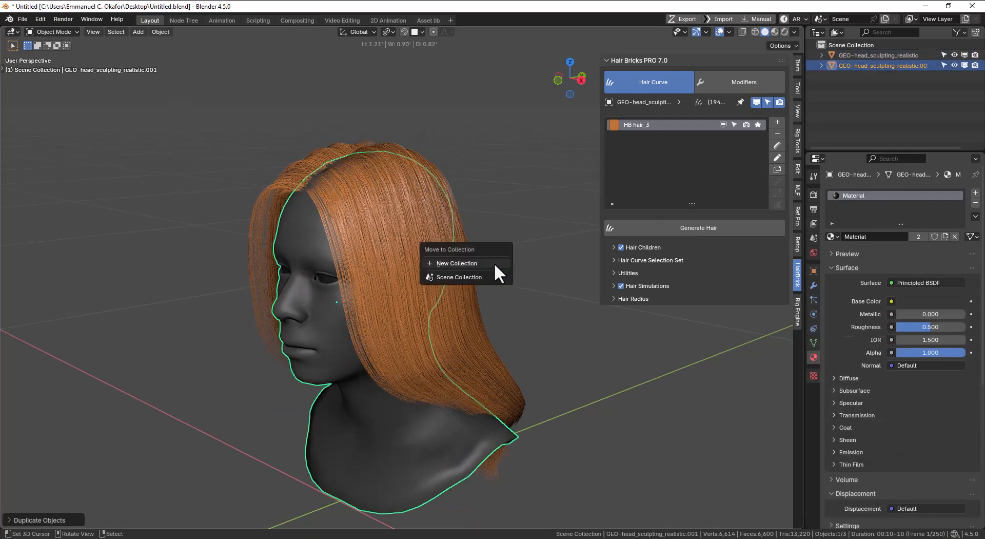
pyautogui.click(493, 263)
pyautogui.click(476, 284)
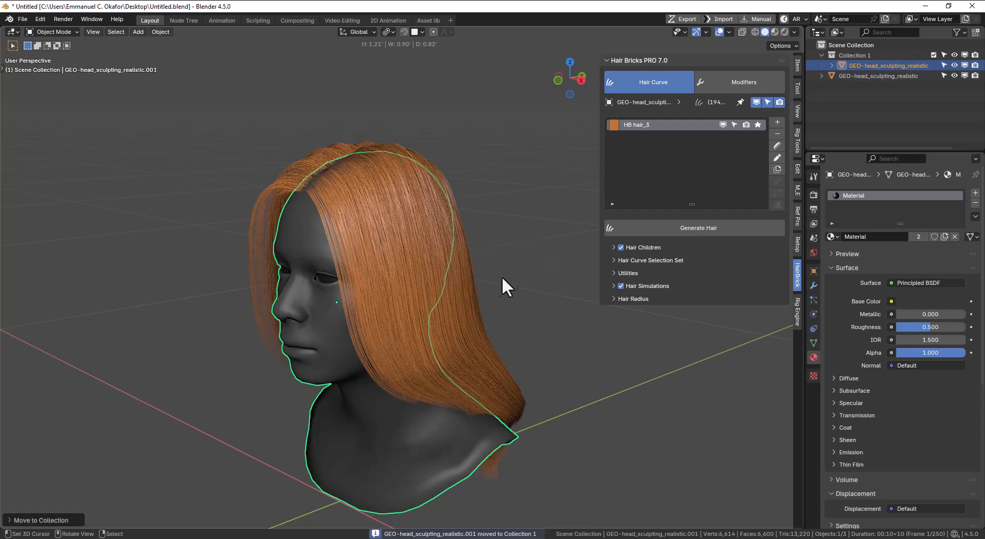
pyautogui.click(964, 54)
# Step: Assign Collection 1 as the collision collection of the original head's hair simulation, and preview the simulation
pyautogui.click(323, 318)
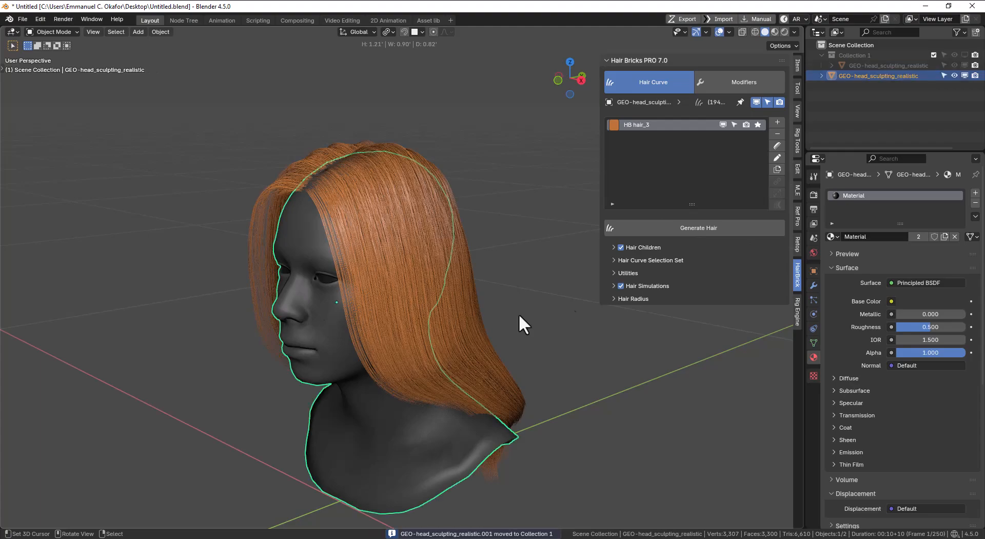
pyautogui.click(693, 283)
pyautogui.click(688, 443)
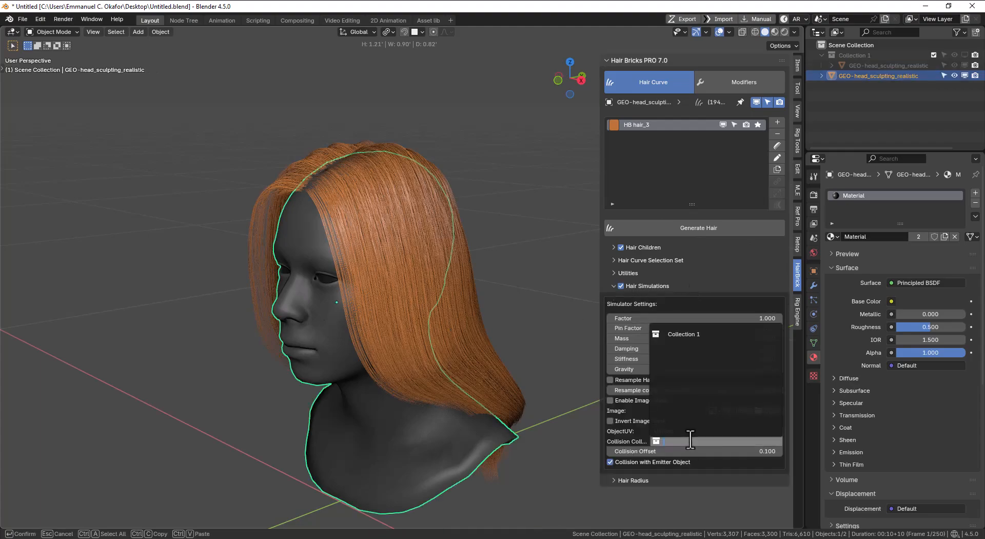
pyautogui.click(685, 334)
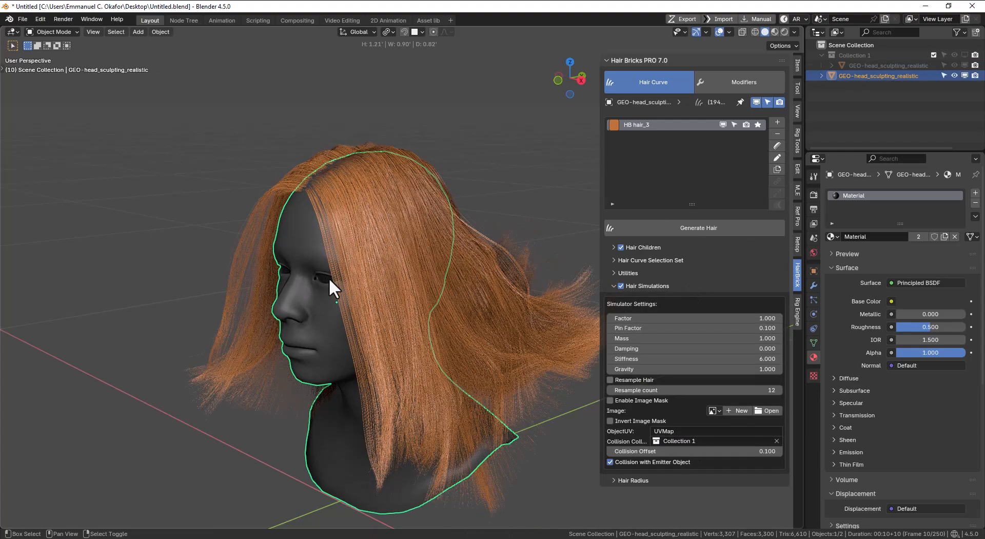
pyautogui.press('space')
# Step: Set the Collision Offset to 0.01 with Collision with Emitter Object disabled, and replay the hair simulation
pyautogui.moveTo(326, 194); pyautogui.dragTo(414, 297, button='middle')
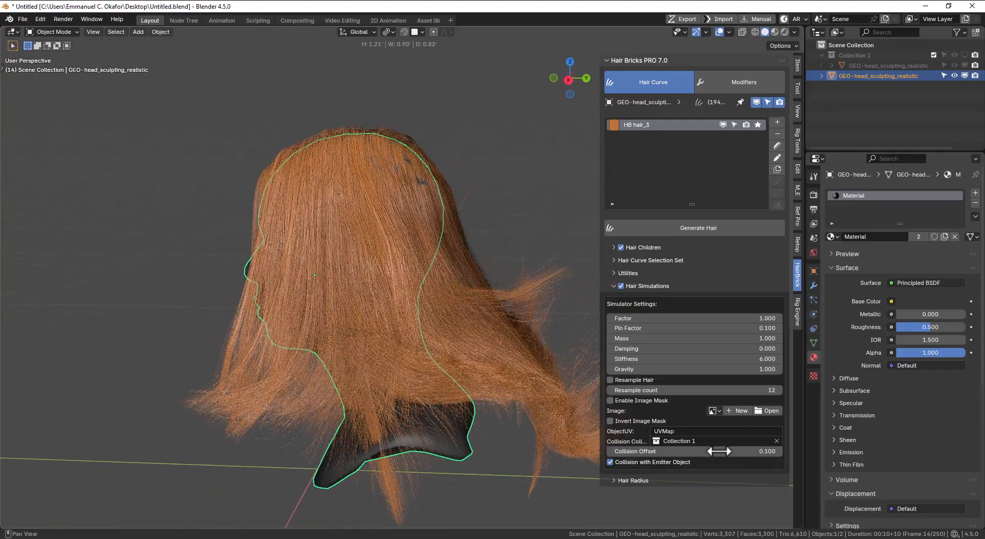
pyautogui.click(720, 450)
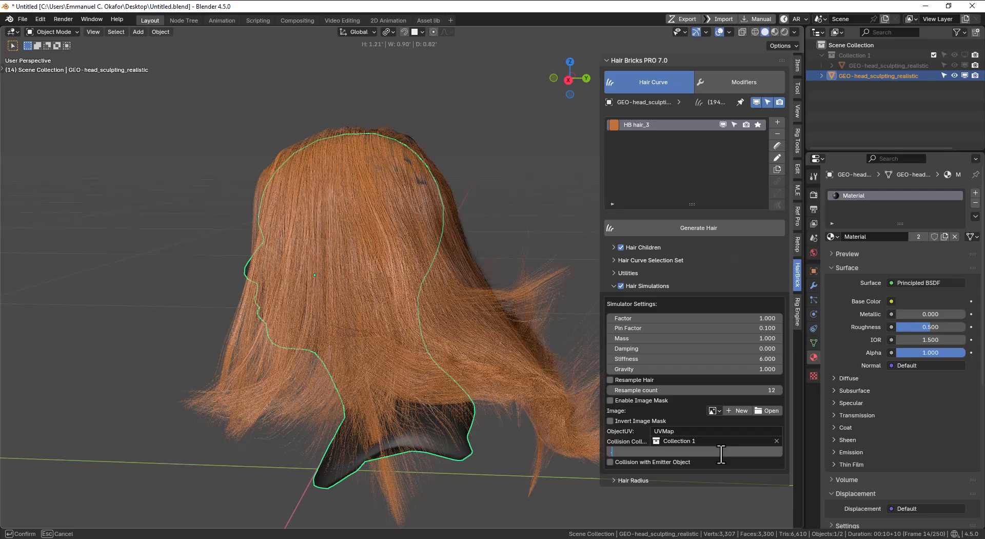
pyautogui.write('0.01')
pyautogui.press('Return')
pyautogui.press('space')
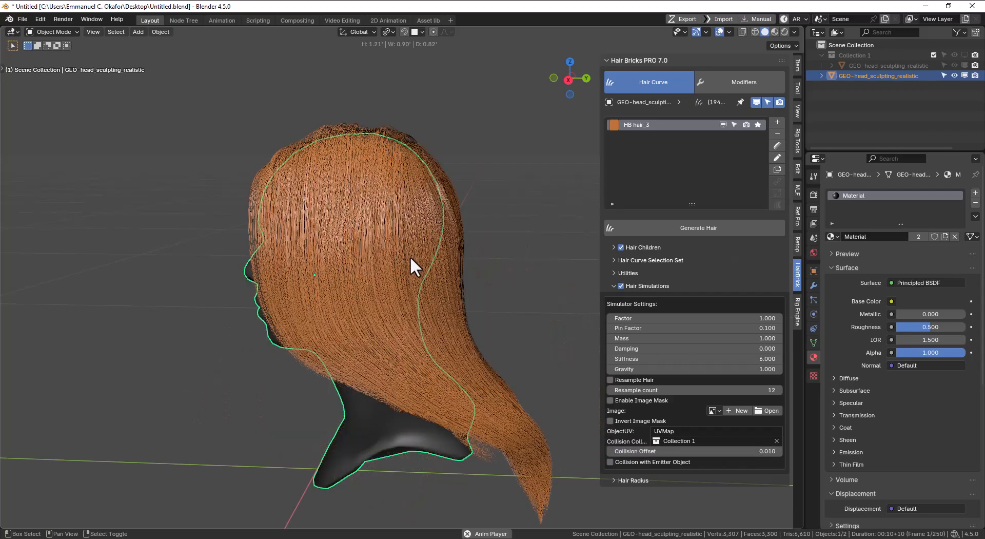
pyautogui.moveTo(379, 296); pyautogui.dragTo(432, 319, button='middle')
pyautogui.moveTo(433, 318); pyautogui.dragTo(403, 303, button='right')
pyautogui.rightClick(402, 303)
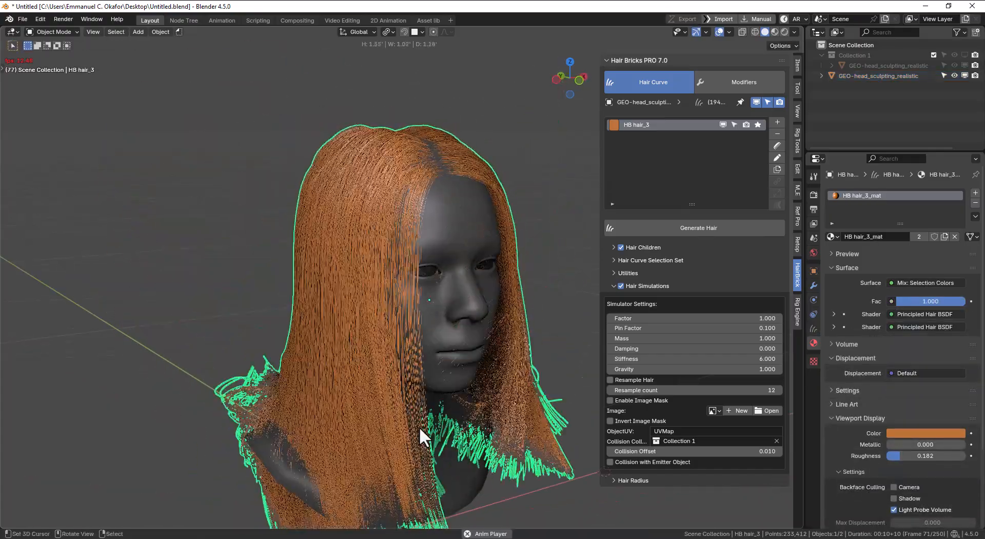
# Step: Test the hair simulation during playback by moving and rotating the head, cancelling each transform
pyautogui.click(445, 347)
pyautogui.press('g')
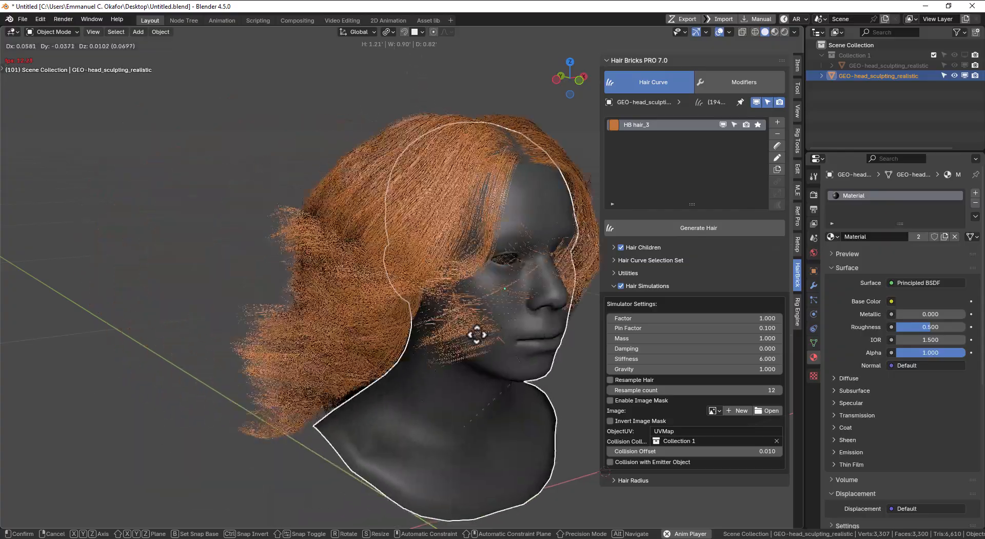
pyautogui.rightClick(453, 248)
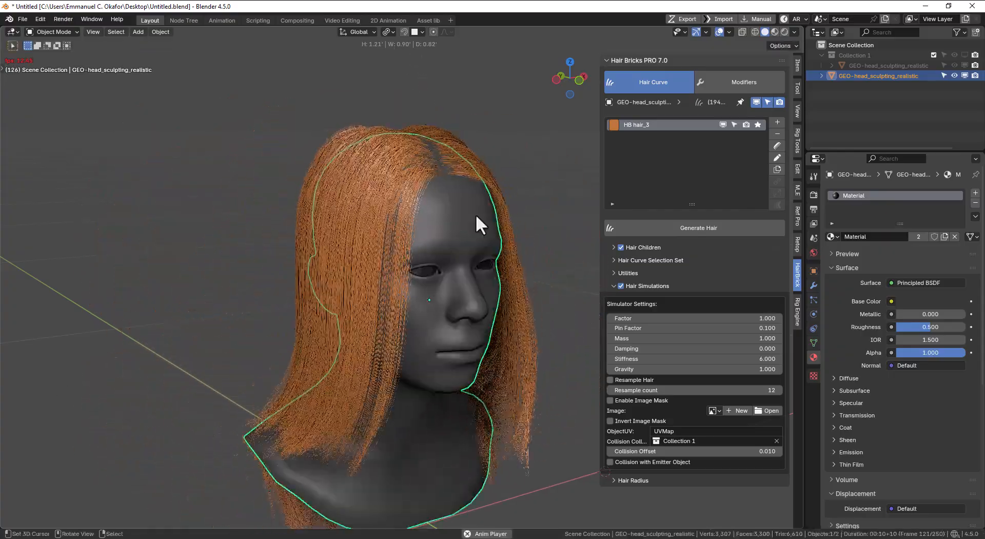
pyautogui.press('KP_1')
pyautogui.press('r')
pyautogui.rightClick(424, 213)
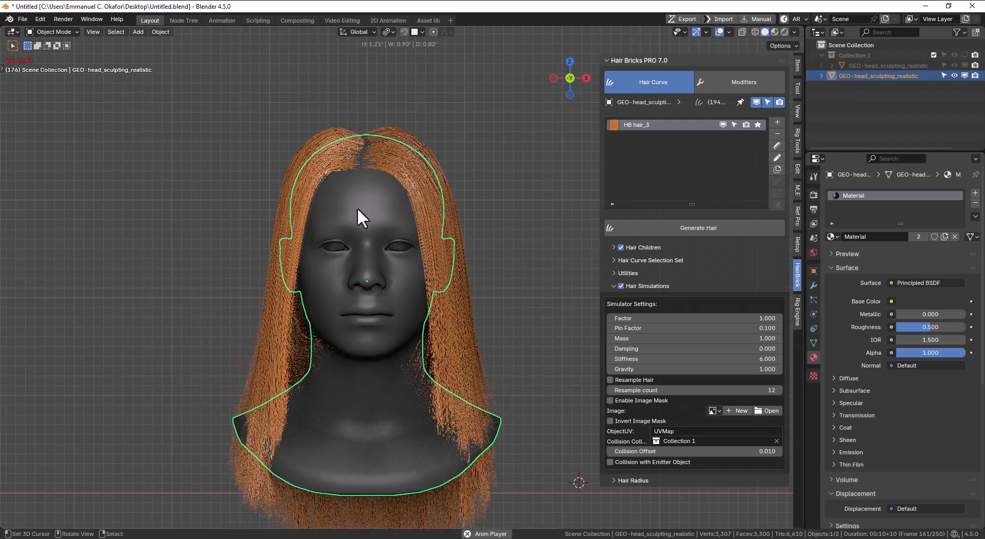
pyautogui.press('r')
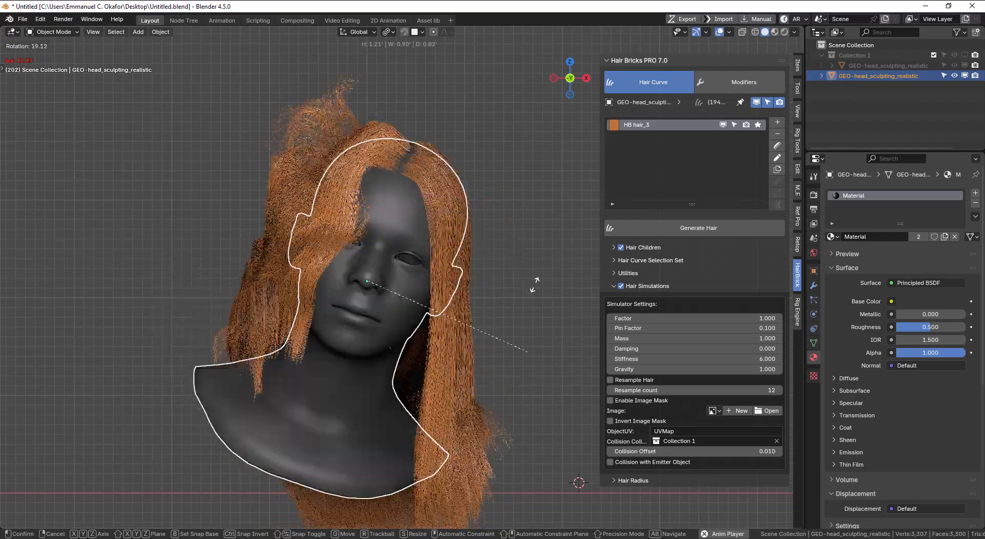
pyautogui.rightClick(509, 245)
pyautogui.press('Escape')
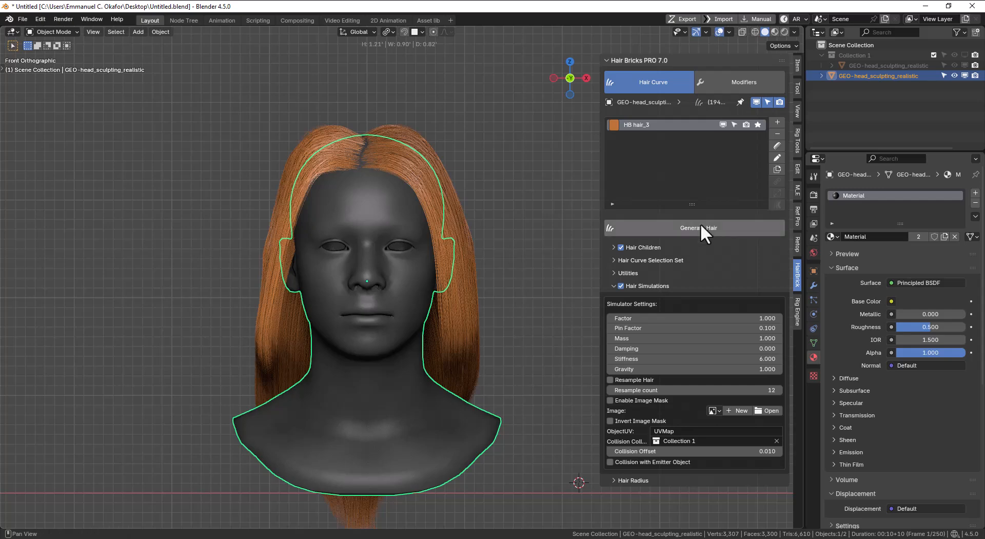
# Step: Try the hair simulation with Resample Hair enabled, then disable the option and return to the first frame
pyautogui.moveTo(406, 303); pyautogui.dragTo(452, 311, button='middle')
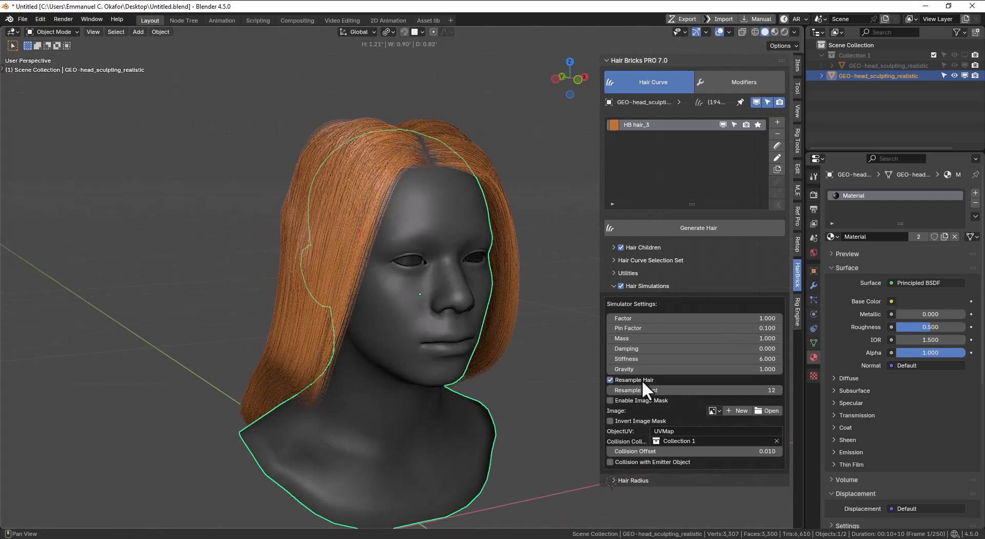
pyautogui.press('space')
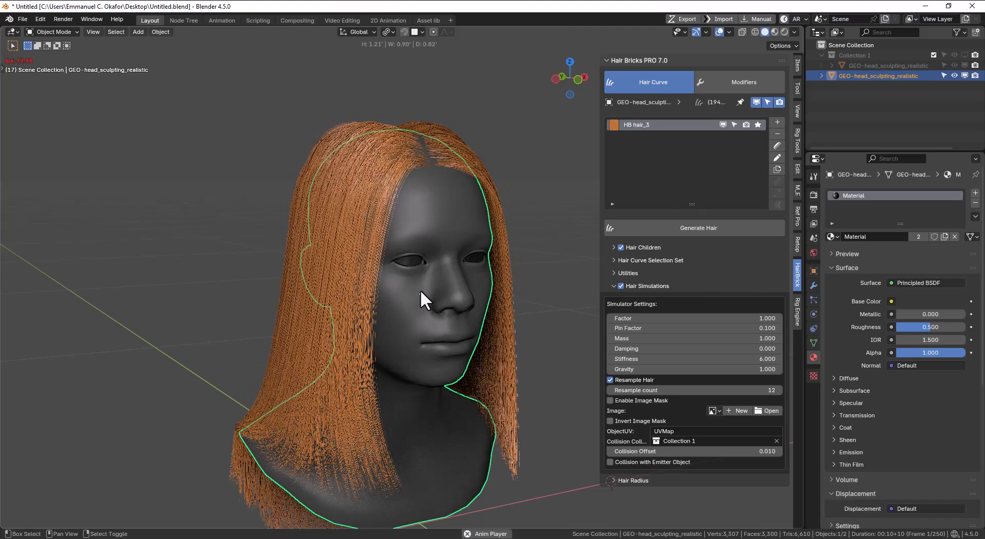
pyautogui.press('space')
pyautogui.click(610, 379)
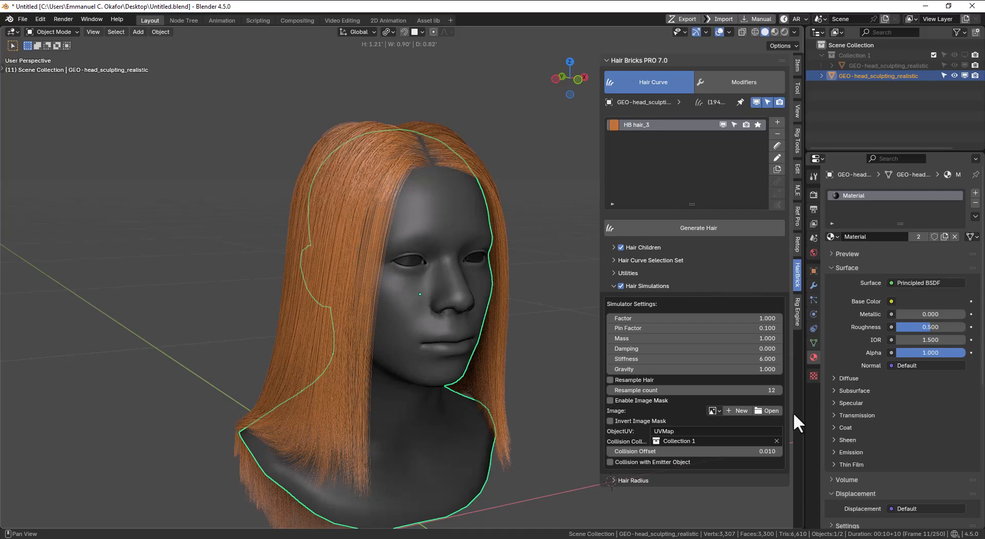
pyautogui.moveTo(505, 347); pyautogui.dragTo(447, 351, button='middle')
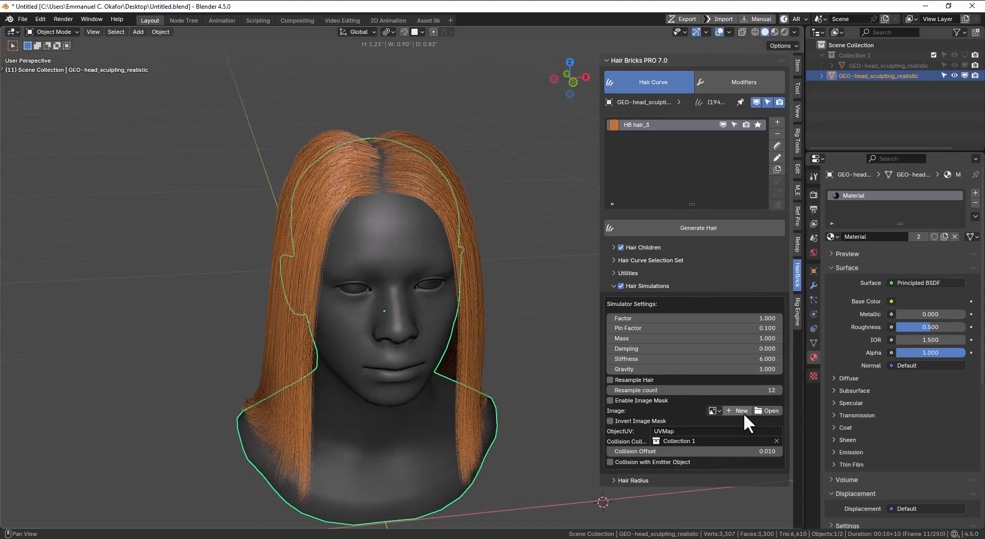
pyautogui.moveTo(341, 236); pyautogui.dragTo(377, 220, button='middle')
pyautogui.hotkey('shift', 'Left')
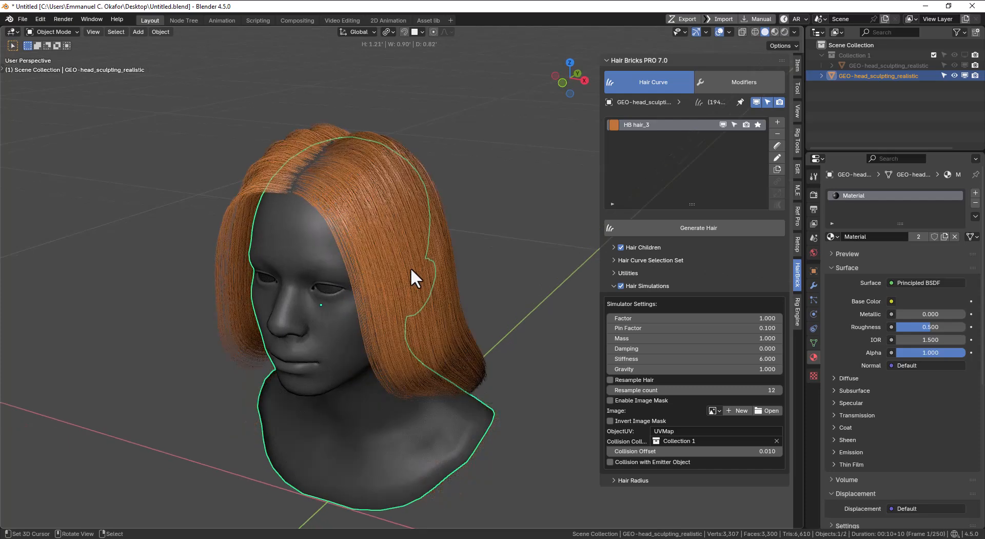
# Step: Create a white 2048 x 2048 px image named "hair sim mask" for the hair simulation's image mask
pyautogui.click(747, 411)
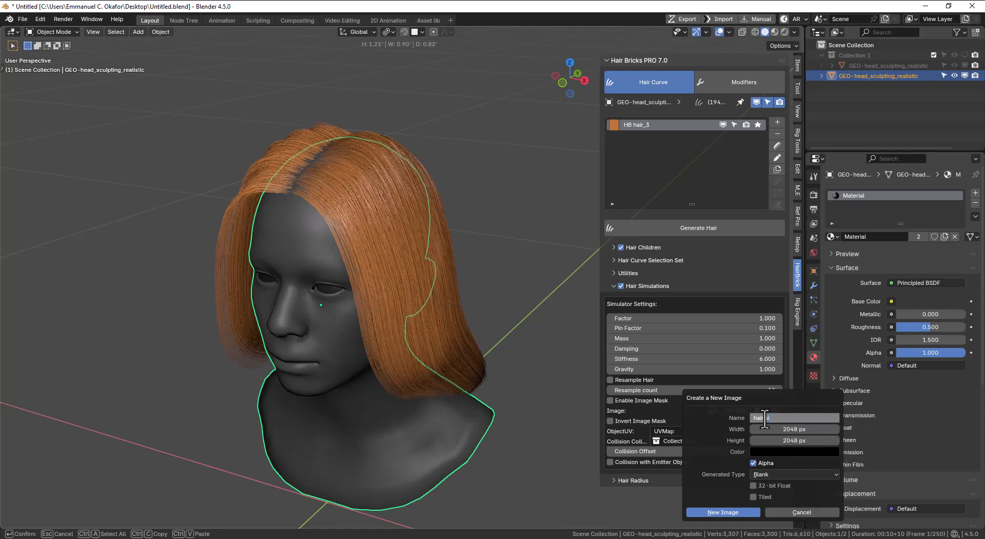
pyautogui.write('hair sim mask')
pyautogui.press('Return')
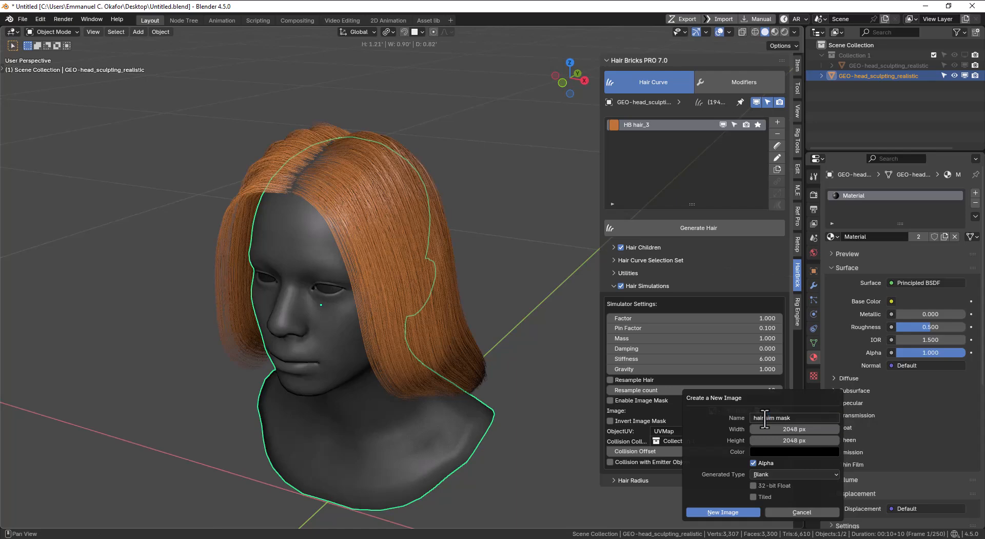
pyautogui.click(784, 453)
pyautogui.moveTo(843, 344); pyautogui.dragTo(845, 282)
pyautogui.click(738, 512)
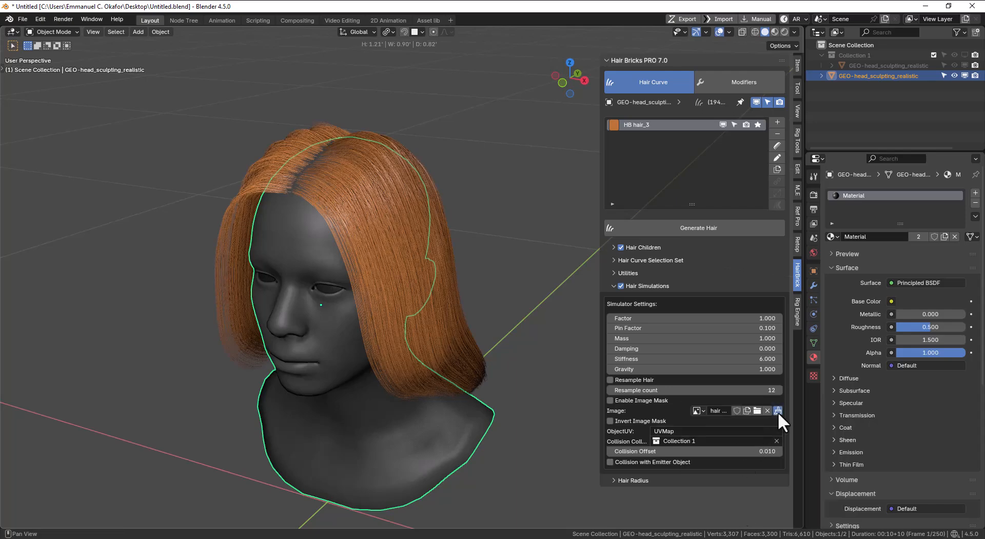
# Step: Try painting the front crown of the head black on the hair sim mask in Texture Paint mode, and undo it
pyautogui.click(778, 411)
pyautogui.rightClick(407, 140)
pyautogui.moveTo(406, 140); pyautogui.dragTo(405, 162)
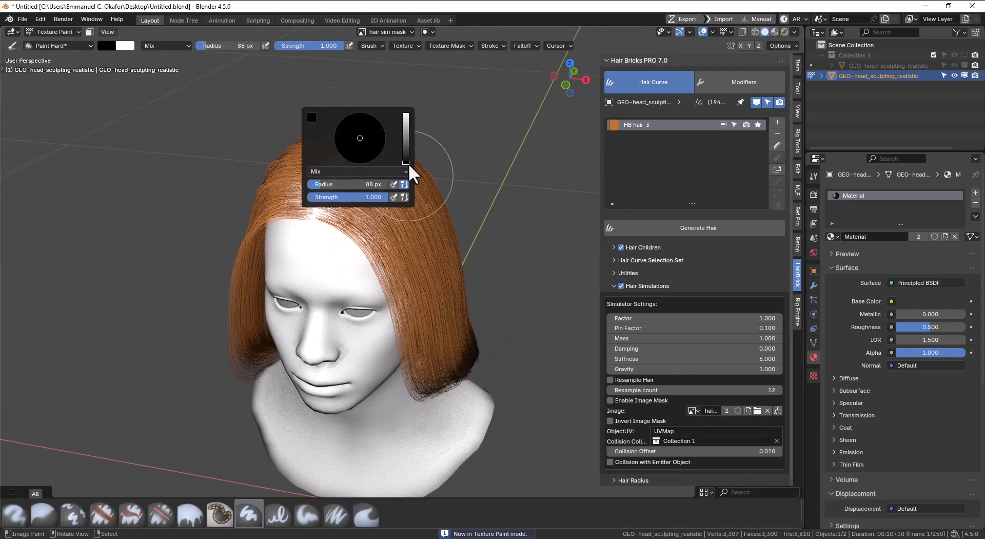
pyautogui.moveTo(296, 214); pyautogui.dragTo(327, 218)
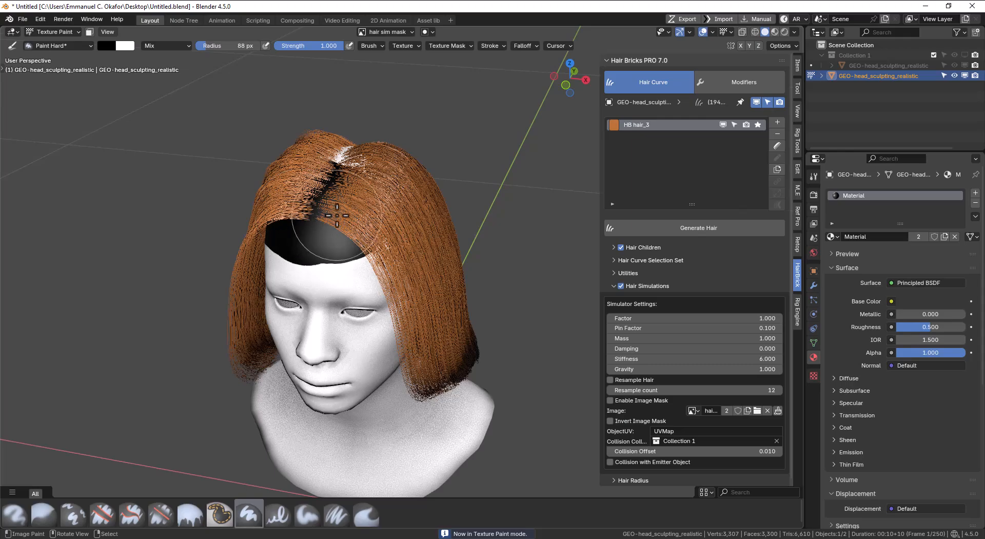
pyautogui.hotkey('ctrl', 'z')
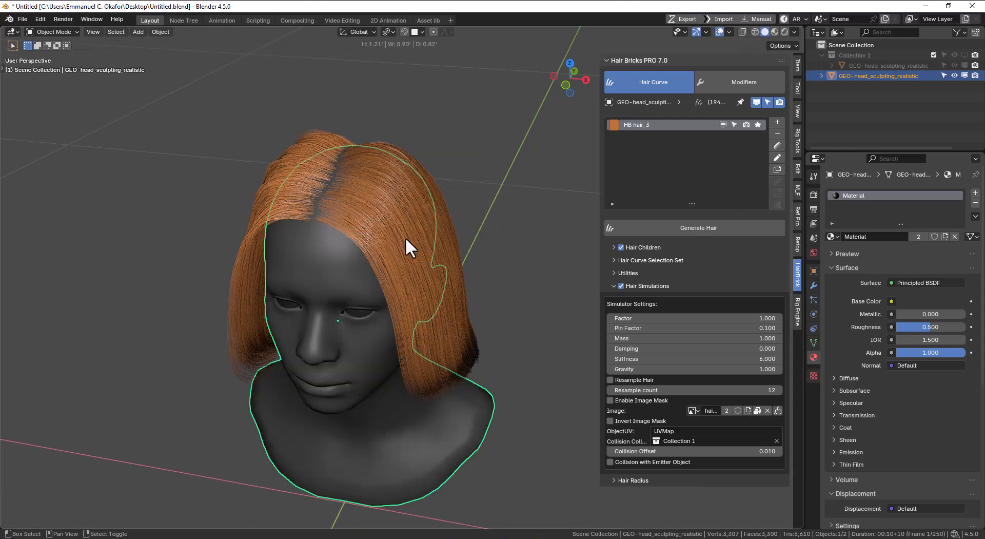
# Step: Play the hair simulation without a mask, then enable its image mask and replay it from the first frame
pyautogui.press('space')
pyautogui.moveTo(411, 238); pyautogui.dragTo(369, 236, button='middle')
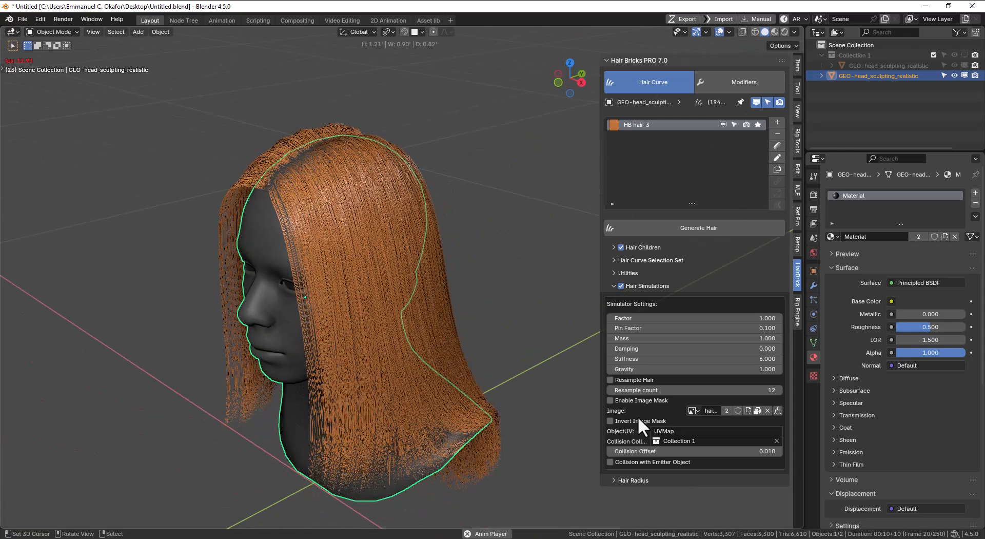
pyautogui.press('space')
pyautogui.click(610, 400)
pyautogui.hotkey('shift', 'Left')
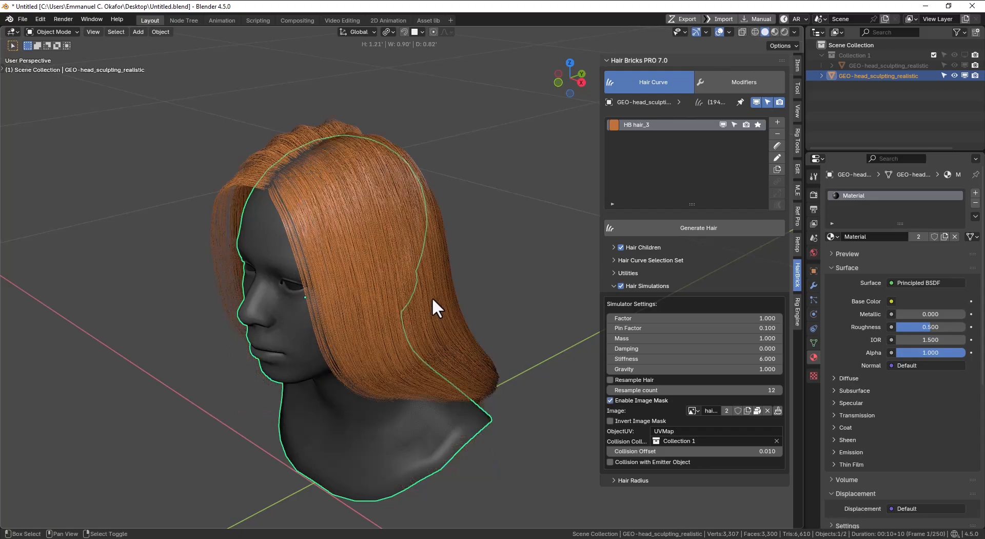
pyautogui.press('space')
pyautogui.moveTo(401, 297)
pyautogui.mouseDown(button='middle')
pyautogui.moveTo(362, 304)
pyautogui.moveTo(385, 300)
pyautogui.moveTo(359, 287)
pyautogui.moveTo(366, 282)
pyautogui.moveTo(287, 285)
pyautogui.moveTo(423, 281)
pyautogui.moveTo(349, 281)
pyautogui.moveTo(411, 282)
pyautogui.mouseUp(button='middle')
pyautogui.press('space')
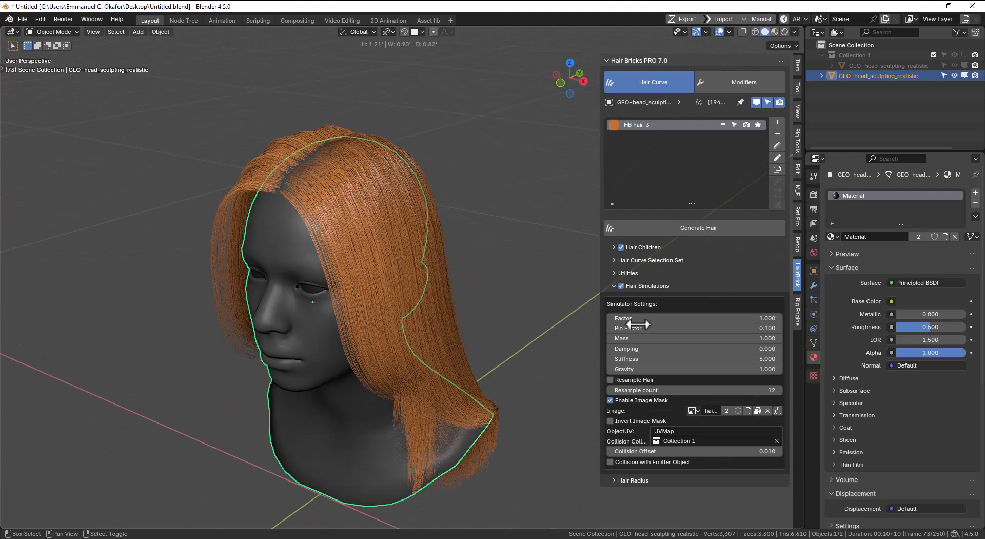
# Step: Paint grey over the hair parting on the crown of the hair sim mask in Texture Paint mode
pyautogui.click(778, 410)
pyautogui.moveTo(303, 219); pyautogui.dragTo(310, 242, button='middle')
pyautogui.rightClick(388, 186)
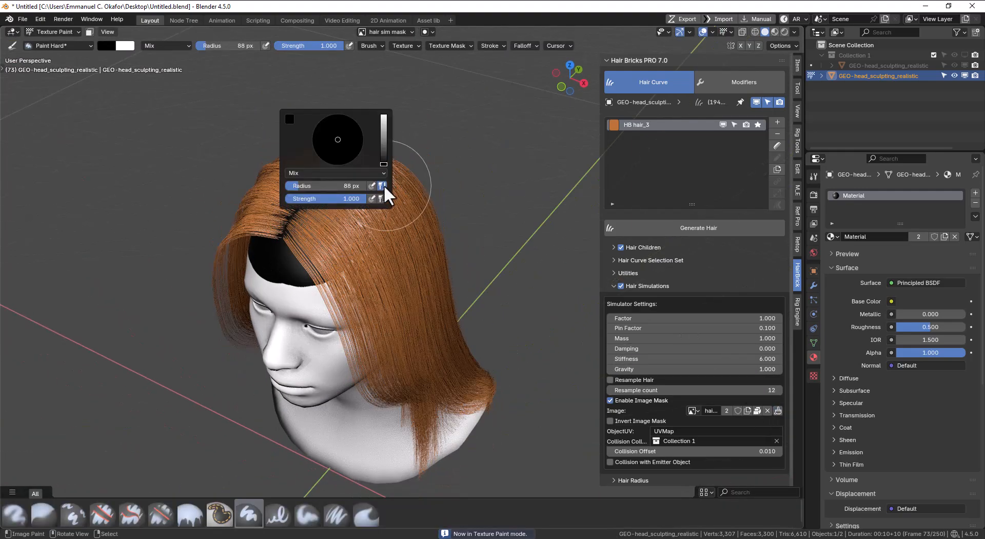
pyautogui.click(387, 143)
pyautogui.moveTo(329, 203)
pyautogui.mouseDown()
pyautogui.moveTo(317, 200)
pyautogui.moveTo(336, 188)
pyautogui.mouseUp()
pyautogui.hotkey('shift', 'space')
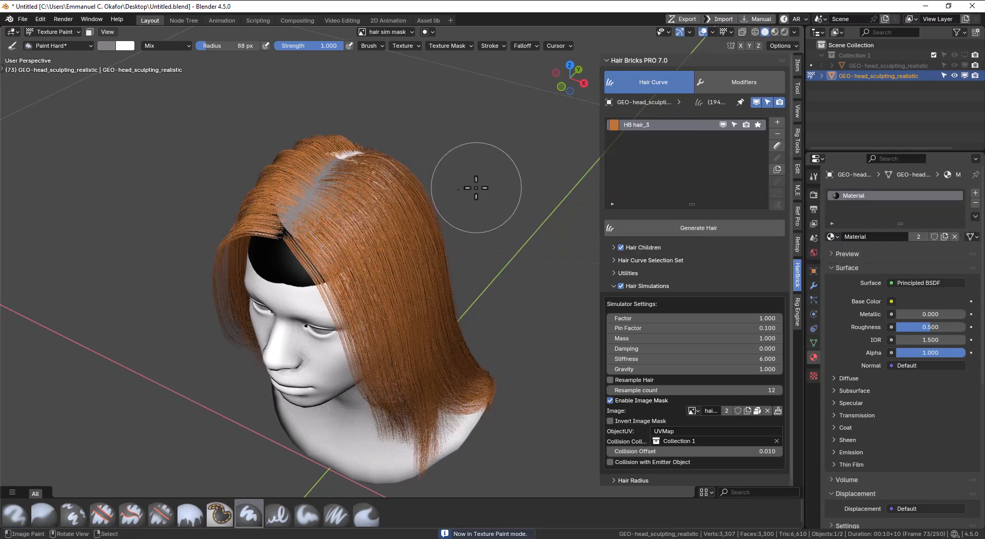
# Step: Replay the masked hair simulation from the first frame in Object Mode, then disable Hair Simulations and expand the Utilities
pyautogui.hotkey('ctrl', 'Tab')
pyautogui.press('space')
pyautogui.hotkey('shift', 'Left')
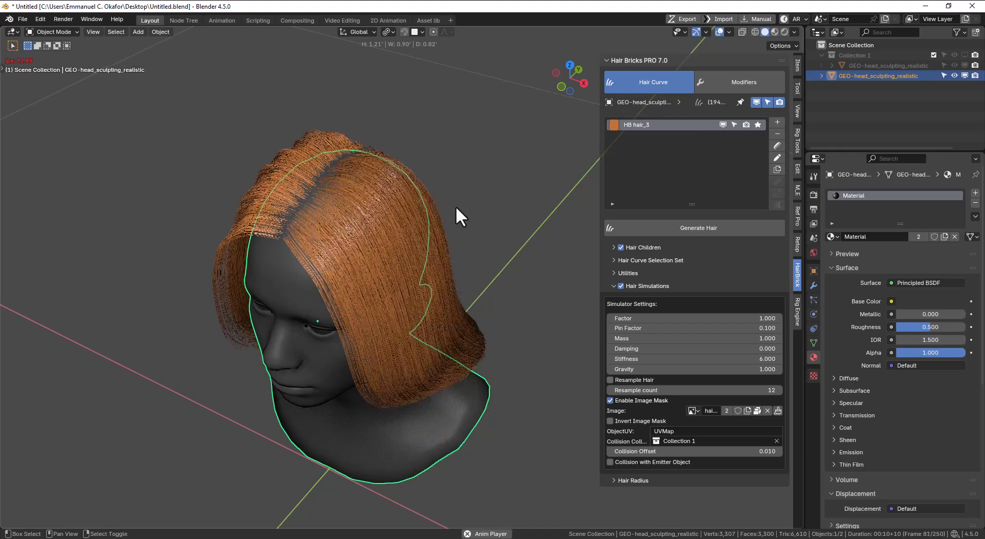
pyautogui.moveTo(442, 217); pyautogui.dragTo(441, 239, button='middle')
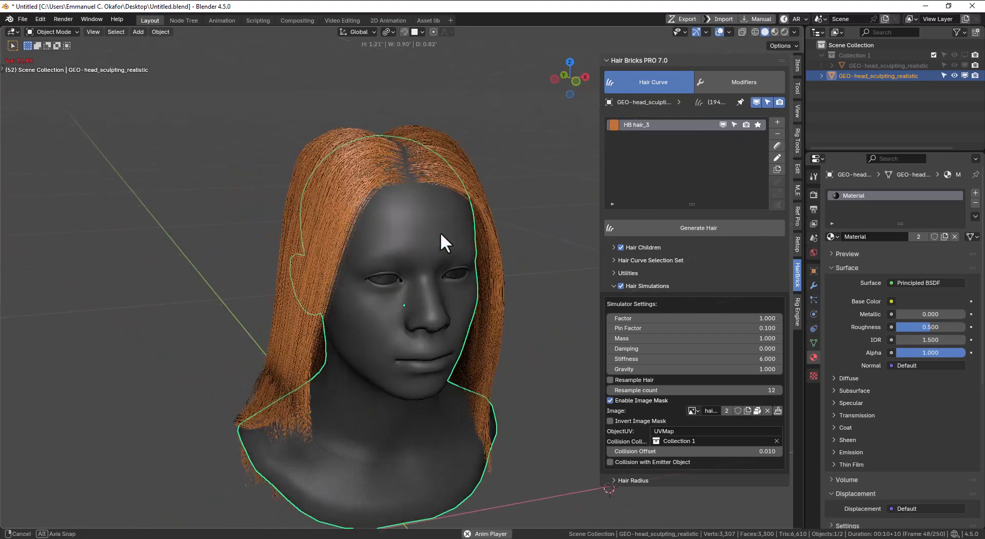
pyautogui.click(621, 286)
pyautogui.click(620, 272)
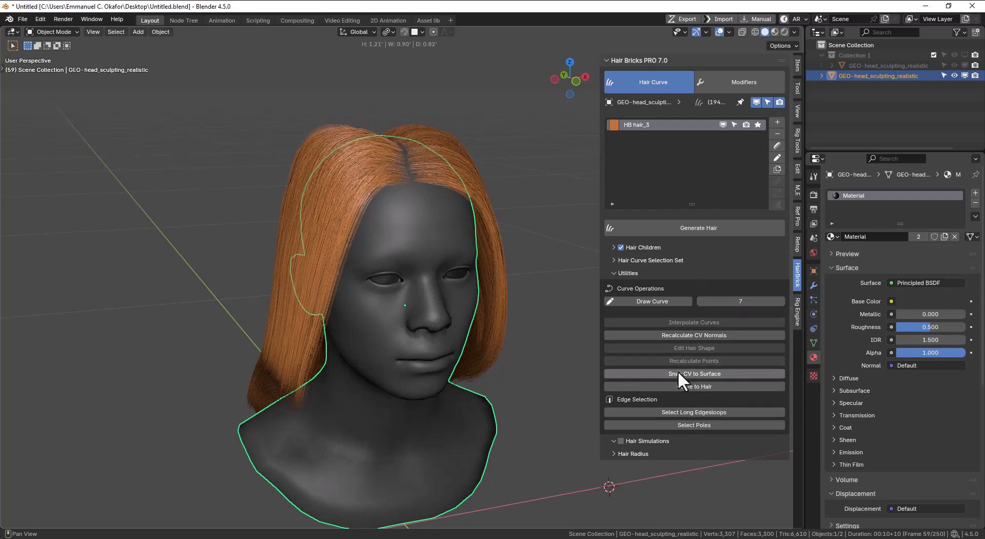
# Step: Add a mesh cylinder beside the head in the front view
pyautogui.scroll(-2, 386, 288)
pyautogui.keyDown('shift'); pyautogui.moveTo(354, 287); pyautogui.dragTo(103, 302); pyautogui.keyUp('shift')
pyautogui.press('KP_1')
pyautogui.hotkey('shift', 'a')
pyautogui.moveTo(374, 230)
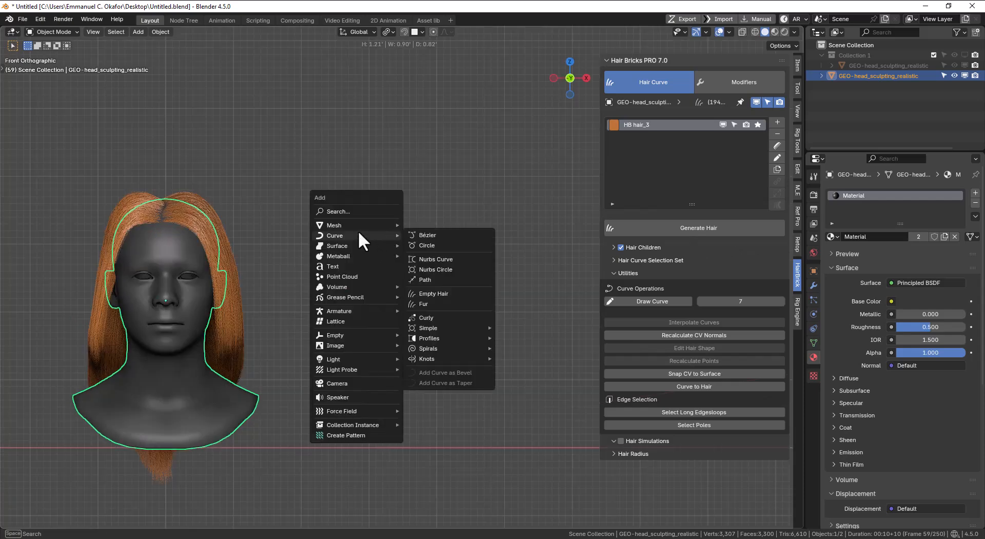
pyautogui.click(431, 276)
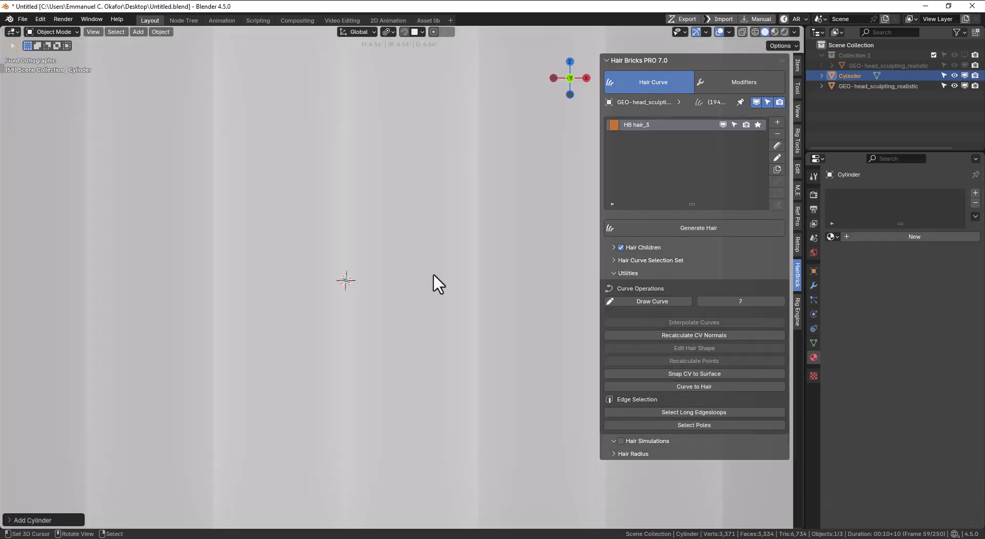
# Step: Scale the cylinder down to about 0.45' wide and stretch it along Z to about 4.74' tall
pyautogui.moveTo(393, 248); pyautogui.dragTo(396, 260, button='middle')
pyautogui.scroll(-7, 396, 261)
pyautogui.press('F9')
pyautogui.press('s')
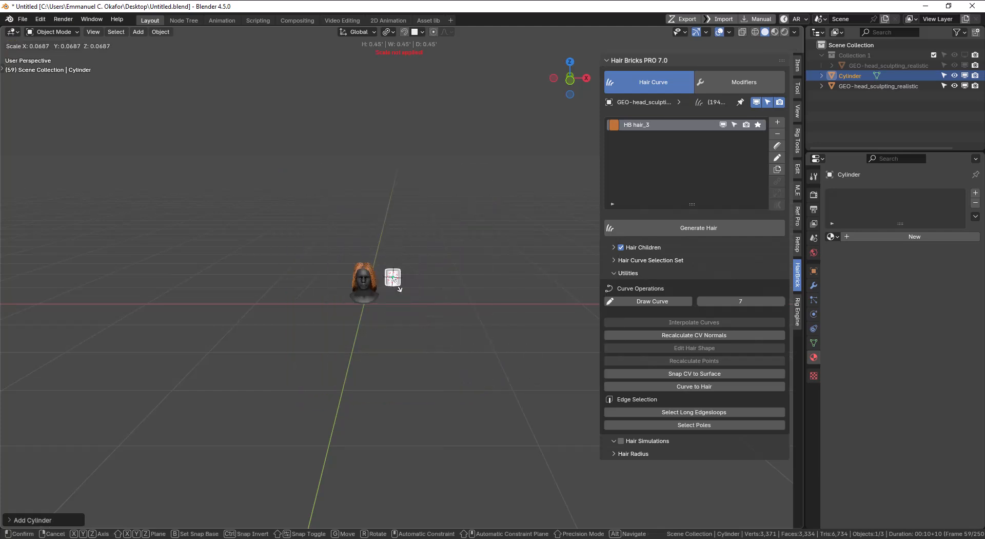
pyautogui.press('z')
pyautogui.click(480, 175)
pyautogui.press('KP_Decimal')
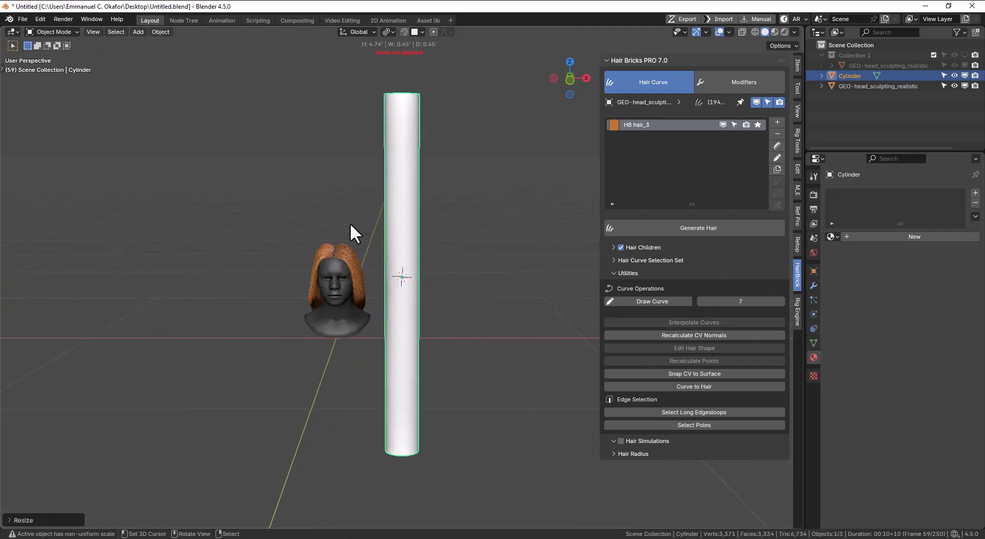
# Step: Add 14 evenly spaced horizontal loop cuts along the cylinder's height in Edit Mode
pyautogui.press('Tab')
pyautogui.hotkey('ctrl', 'r')
pyautogui.scroll(12, 409, 264)
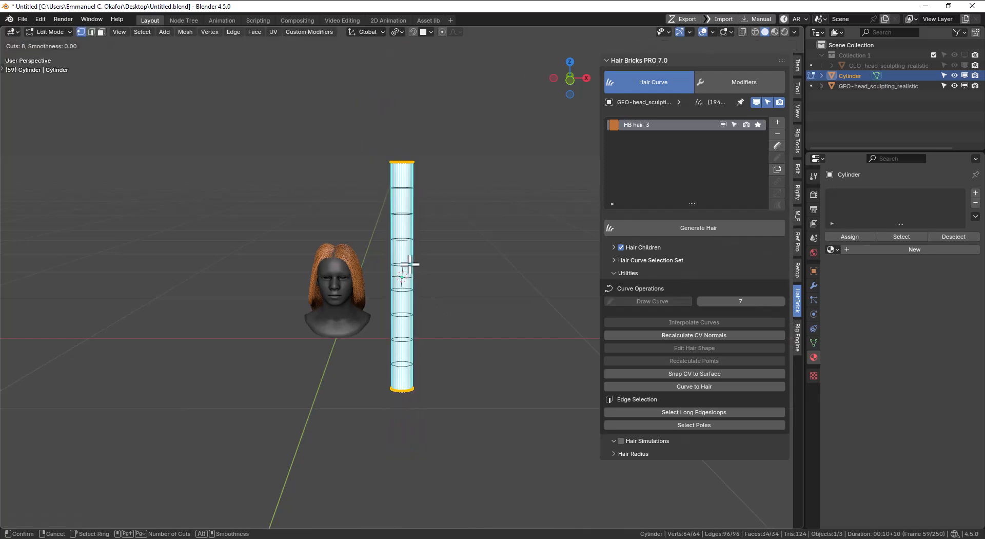
pyautogui.scroll(1, 409, 265)
pyautogui.click(410, 265)
pyautogui.click(410, 265)
# Step: Duplicate the whole cylinder mesh twice to make a row of three tubes beside the head
pyautogui.press('a')
pyautogui.hotkey('shift', 'd')
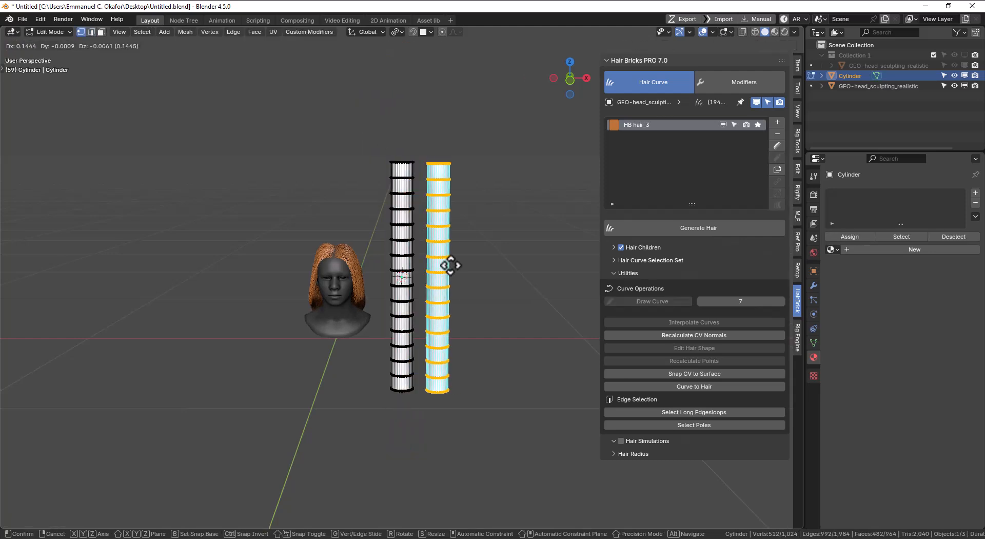
pyautogui.click(438, 264)
pyautogui.hotkey('shift', 'd')
pyautogui.click(463, 264)
pyautogui.hotkey('alt', 'a')
# Step: Try selecting the long edge loops on the three capped cylinders, with nothing selected and with everything selected
pyautogui.moveTo(459, 263); pyautogui.dragTo(431, 267, button='middle')
pyautogui.scroll(2, 411, 258)
pyautogui.press('2')
pyautogui.keyDown('alt'); pyautogui.keyDown('shift'); pyautogui.click(444, 229); pyautogui.keyUp('shift'); pyautogui.keyUp('alt')
pyautogui.hotkey('alt', 'a')
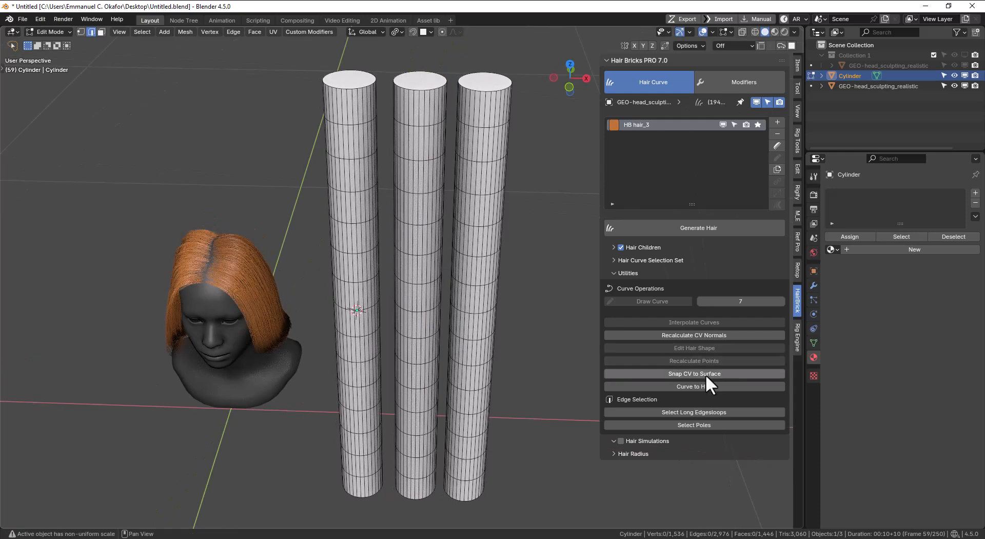
pyautogui.click(715, 411)
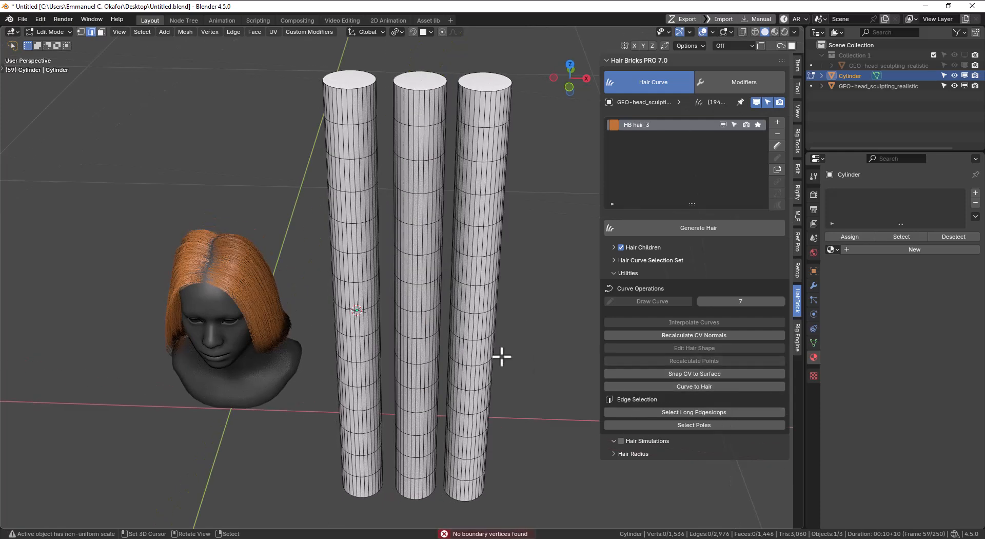
pyautogui.press('a')
pyautogui.click(723, 410)
pyautogui.press('1')
# Step: Select the poles of the three cylinders and delete their end-cap faces
pyautogui.moveTo(363, 176); pyautogui.dragTo(431, 108, button='middle')
pyautogui.moveTo(497, 303); pyautogui.dragTo(418, 229, button='middle')
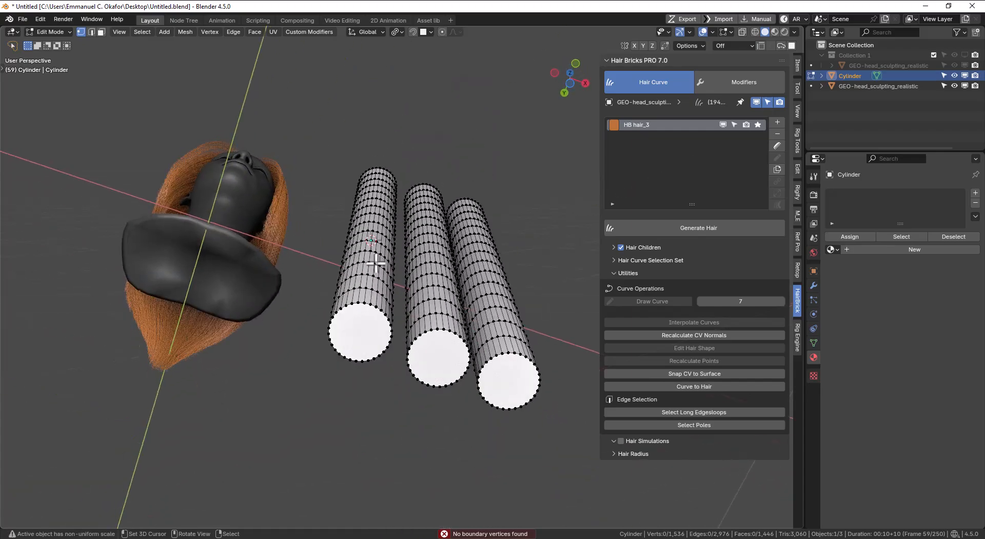
pyautogui.moveTo(406, 330); pyautogui.dragTo(398, 352, button='middle')
pyautogui.moveTo(440, 287); pyautogui.dragTo(435, 233, button='middle')
pyautogui.click(700, 427)
pyautogui.press('x')
pyautogui.click(457, 273)
# Step: Select the long edge loops of the open cylinders and invert the edge selection
pyautogui.moveTo(454, 274); pyautogui.dragTo(479, 342, button='middle')
pyautogui.moveTo(438, 248); pyautogui.dragTo(415, 292, button='middle')
pyautogui.click(726, 412)
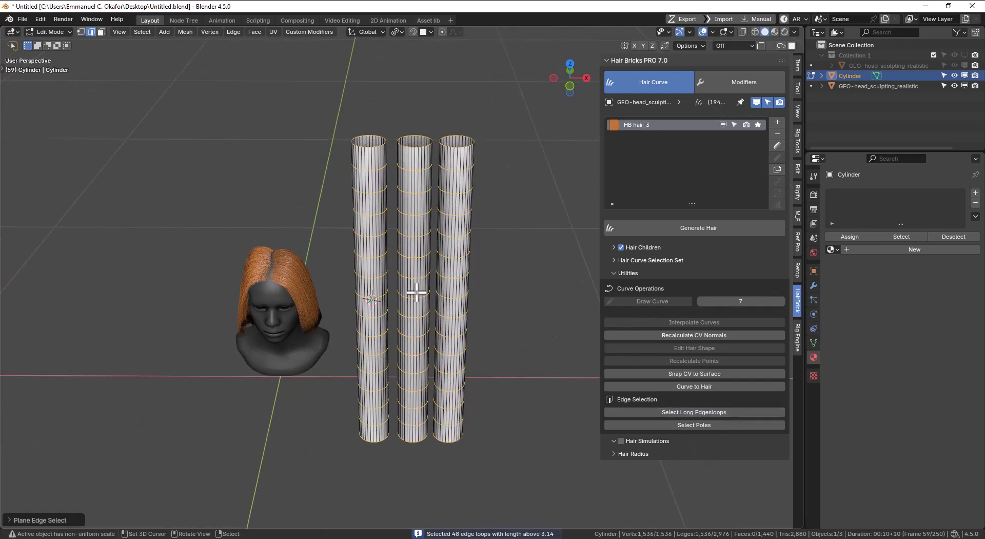
pyautogui.hotkey('ctrl', 'i')
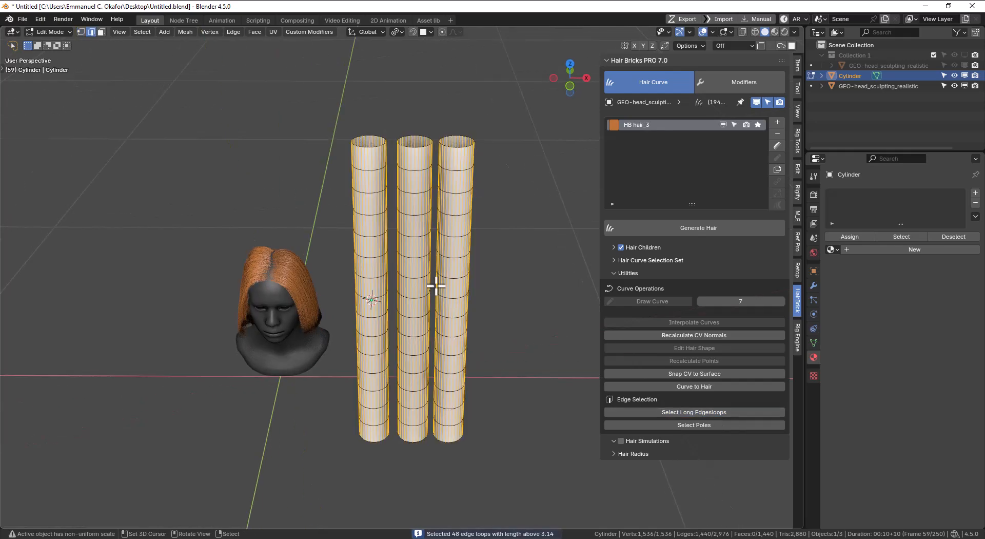
# Step: Apply the cylinders' scale, set the origin to geometry in Object Mode, and return to Edit Mode
pyautogui.press('Tab')
pyautogui.moveTo(437, 286); pyautogui.dragTo(439, 273, button='middle')
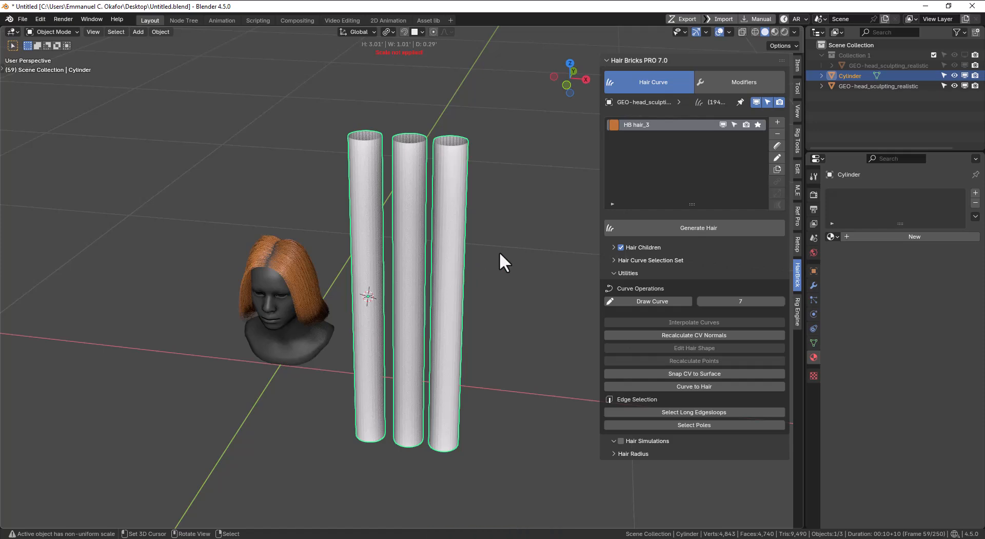
pyautogui.hotkey('ctrl', 'a')
pyautogui.click(469, 293)
pyautogui.press('q')
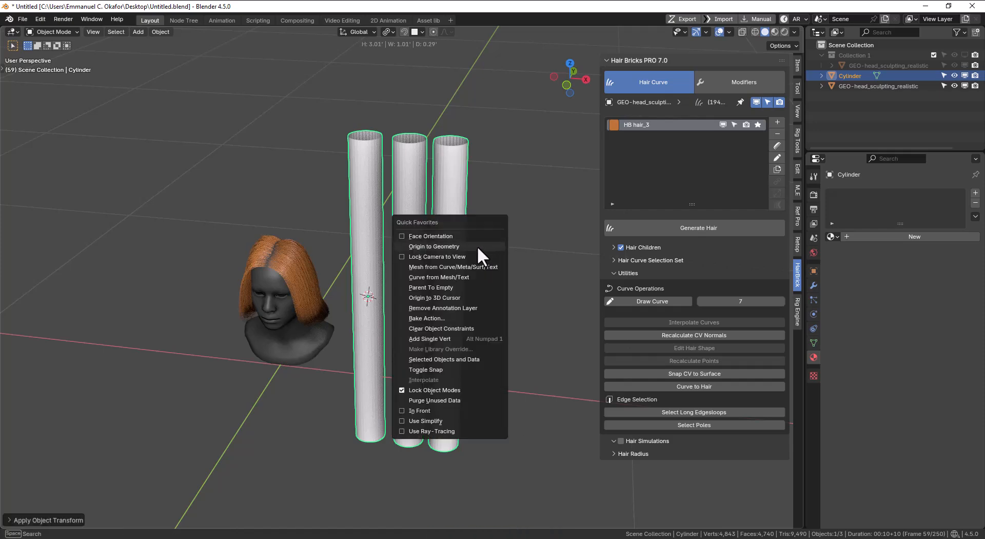
pyautogui.press('Tab')
# Step: Select the cylinders' long edge loops, examine the selected vertical edges up close, and clear the selection
pyautogui.click(707, 411)
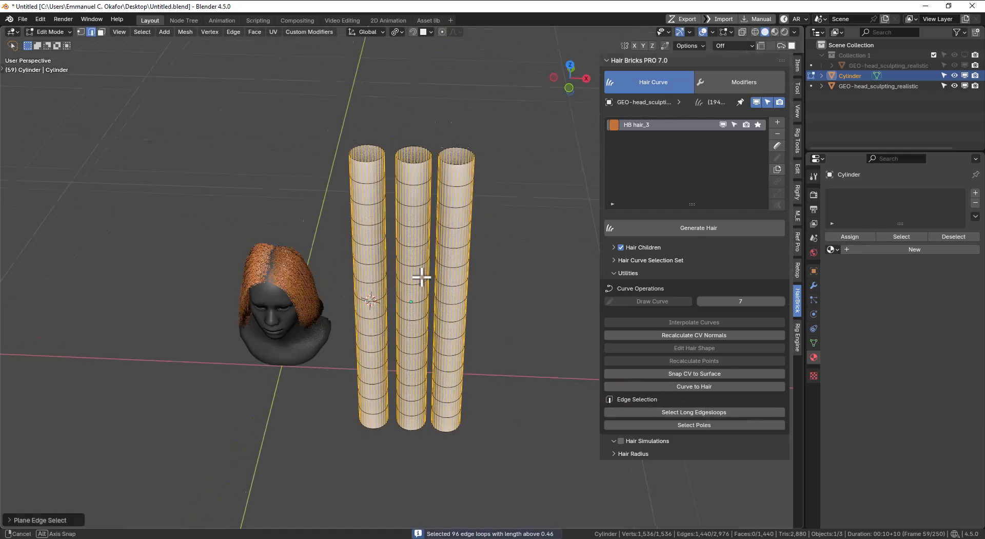
pyautogui.scroll(2, 421, 277)
pyautogui.scroll(3, 418, 286)
pyautogui.keyDown('shift'); pyautogui.moveTo(453, 227); pyautogui.dragTo(358, 266, button='middle'); pyautogui.keyUp('shift')
pyautogui.scroll(2, 359, 266)
pyautogui.hotkey('alt', 'a')
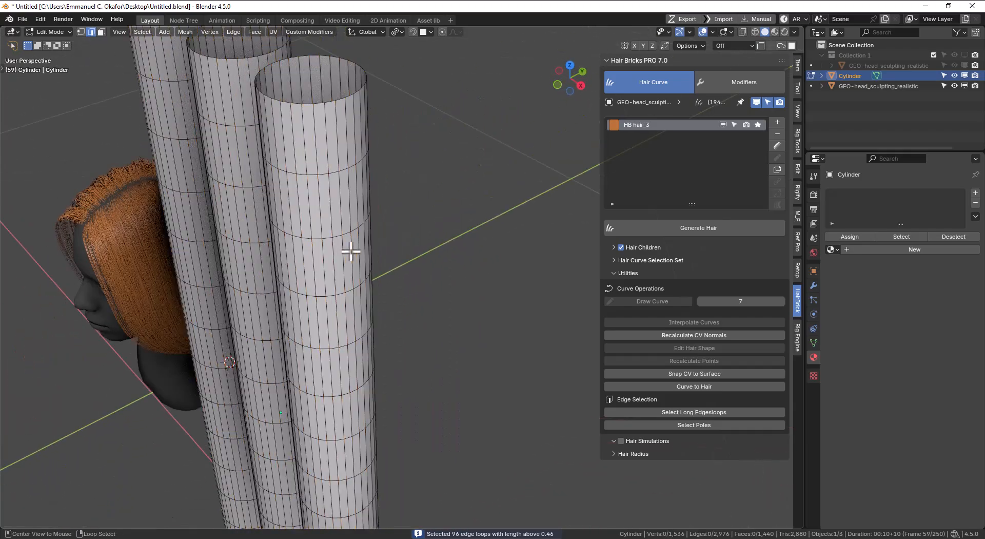
pyautogui.keyDown('shift'); pyautogui.moveTo(344, 207); pyautogui.dragTo(456, 268, button='middle'); pyautogui.keyUp('shift')
# Step: Select the cylinders' long vertical edge loops and separate them into their own object
pyautogui.click(702, 411)
pyautogui.scroll(-4, 413, 302)
pyautogui.press('g')
pyautogui.press('Escape')
pyautogui.press('p')
pyautogui.click(528, 238)
pyautogui.press('Tab')
pyautogui.click(440, 277)
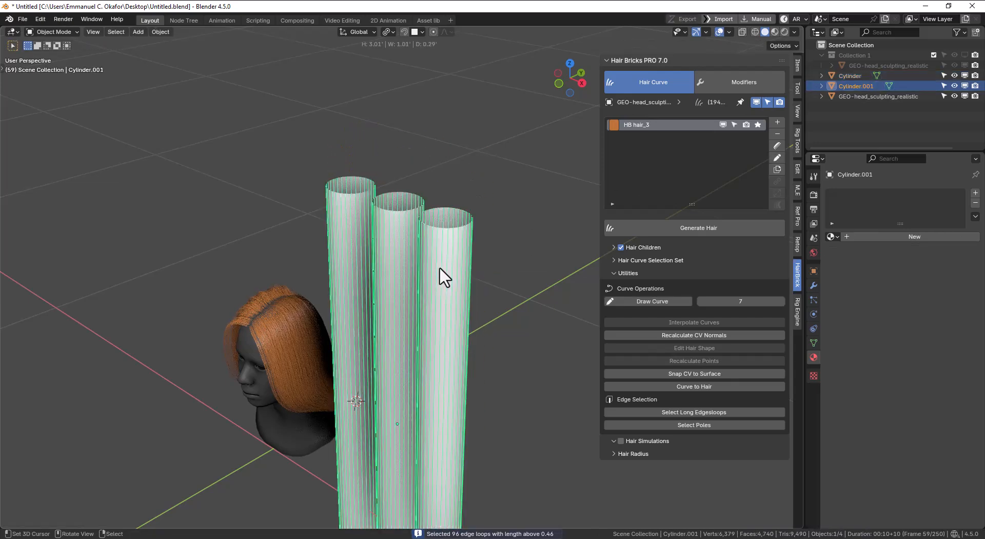
# Step: Delete the original cylinder mesh and keep the separated vertical edges
pyautogui.press('Delete')
pyautogui.hotkey('ctrl', 'z')
pyautogui.rightClick(446, 257)
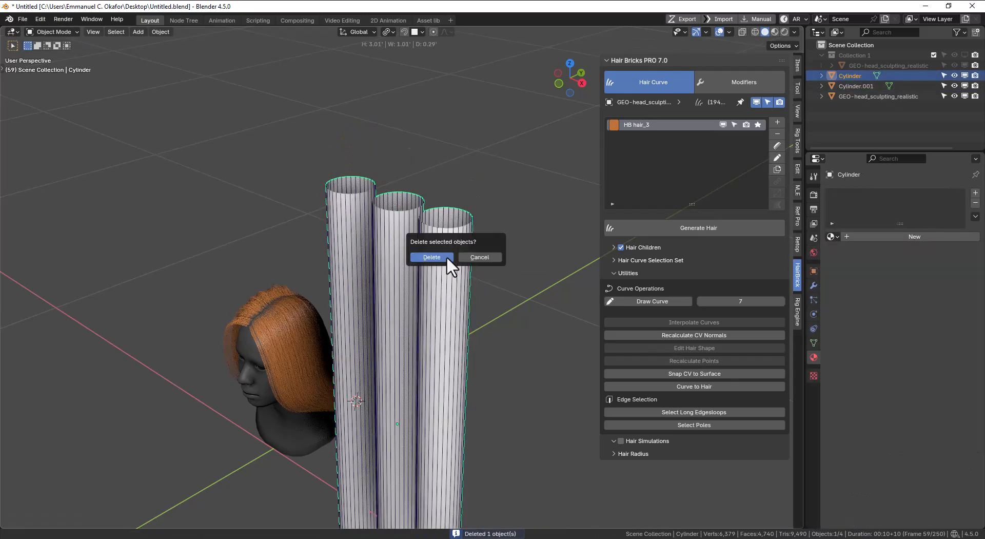
pyautogui.press('Delete')
pyautogui.rightClick(446, 257)
pyautogui.press('Tab')
pyautogui.press('Tab')
pyautogui.press('Tab')
pyautogui.press('Tab')
pyautogui.press('Tab')
pyautogui.press('Tab')
# Step: Convert the separated vertical edges to a mesh and then to curves
pyautogui.press('q')
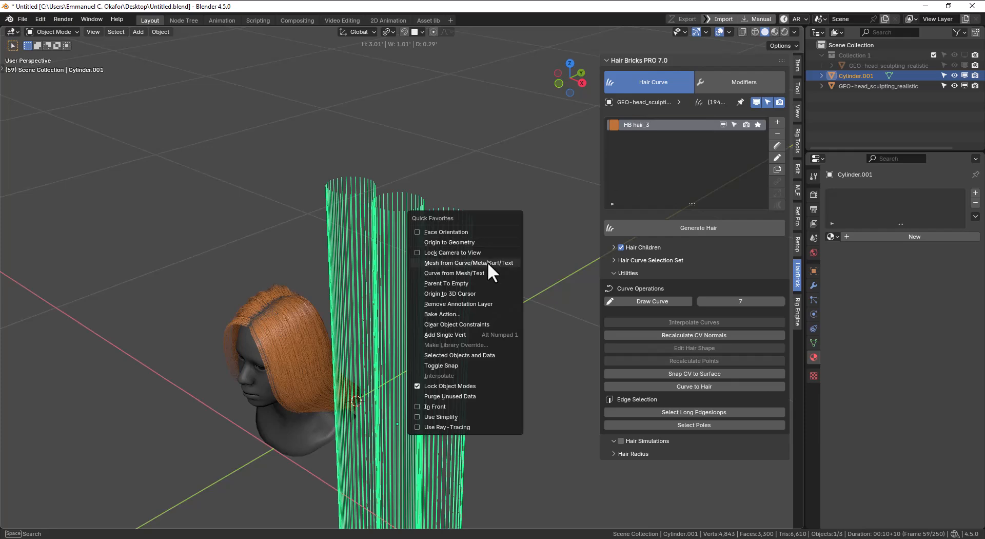
pyautogui.click(487, 262)
pyautogui.press('q')
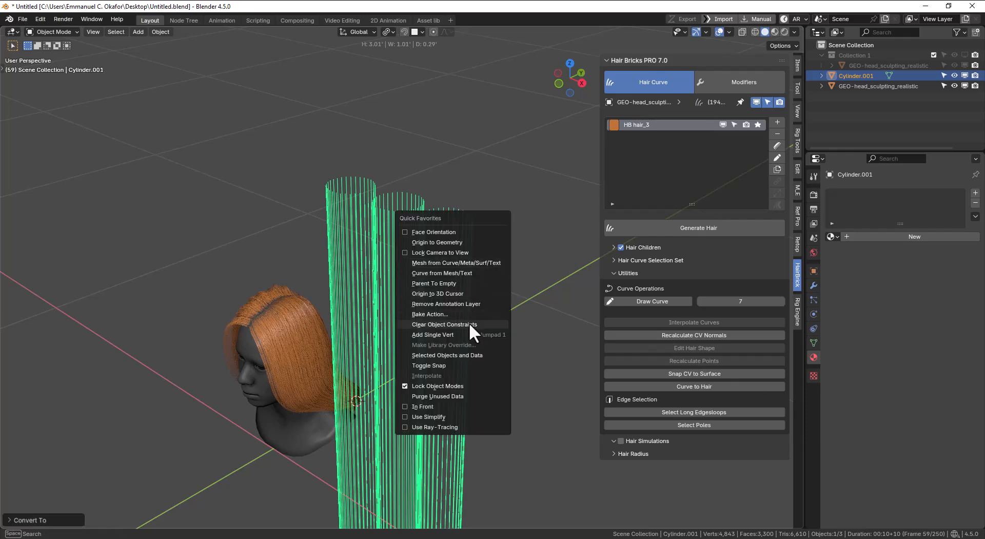
pyautogui.click(459, 273)
# Step: Try Interpolate Curves on all three tubes with a Spread of 20, and undo it
pyautogui.click(662, 321)
pyautogui.moveTo(366, 272); pyautogui.dragTo(441, 280, button='middle')
pyautogui.press('F9')
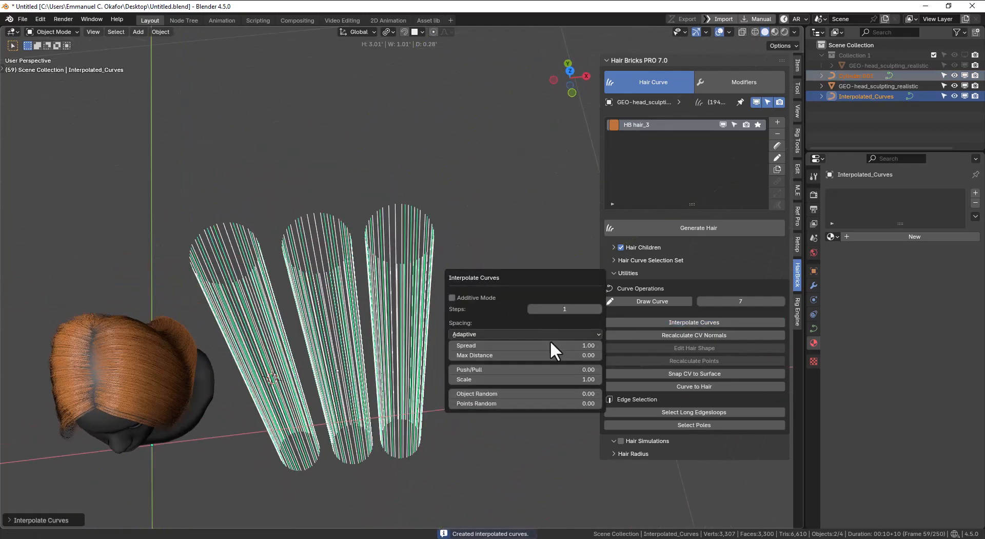
pyautogui.doubleClick(564, 345)
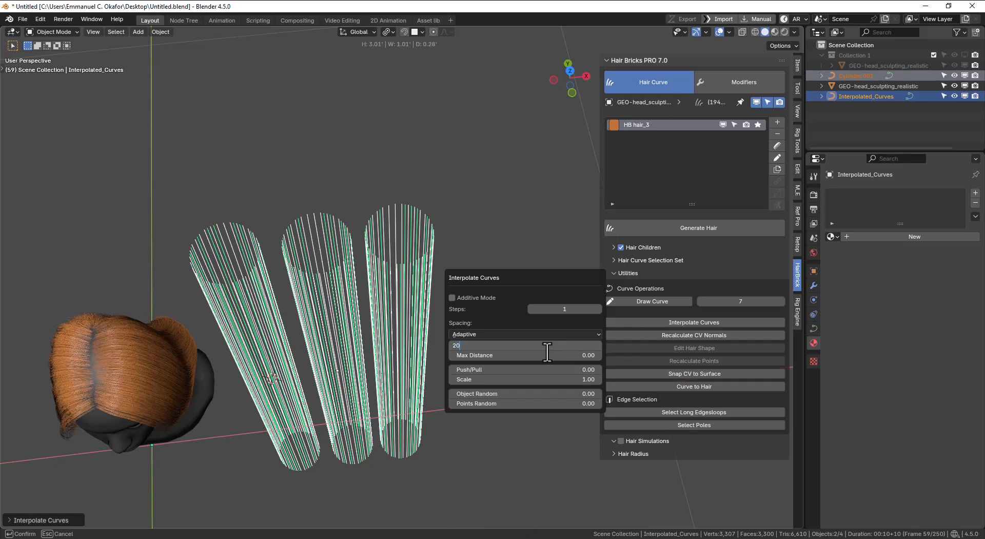
pyautogui.write('20')
pyautogui.press('Return')
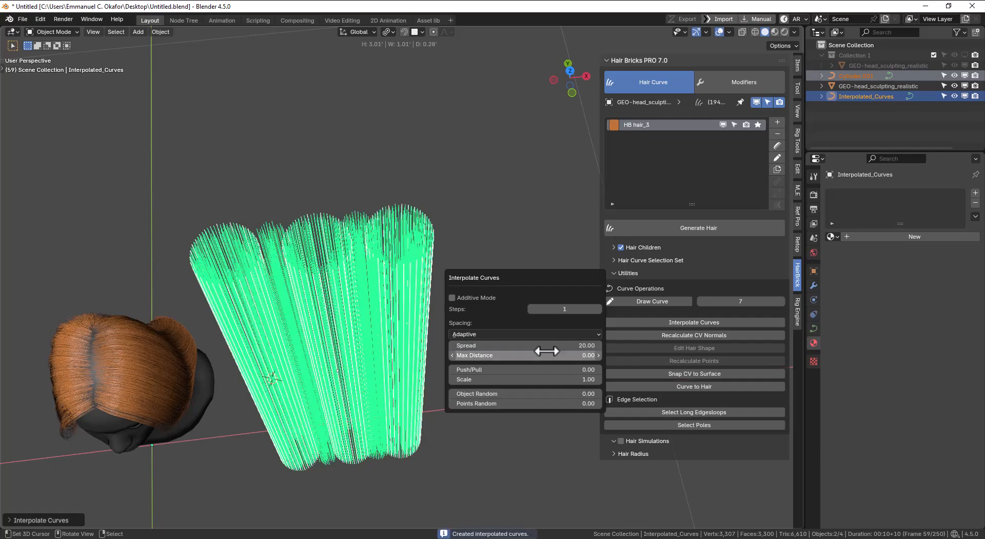
pyautogui.moveTo(423, 312); pyautogui.dragTo(333, 245, button='middle')
pyautogui.hotkey('ctrl', 'z')
# Step: Select only the curves of the tube farthest from the head in Edit Mode and interpolate them
pyautogui.press('Tab')
pyautogui.press('KP_1')
pyautogui.moveTo(365, 61); pyautogui.dragTo(569, 529)
pyautogui.keyDown('shift'); pyautogui.moveTo(416, 360); pyautogui.dragTo(409, 175, button='middle'); pyautogui.keyUp('shift')
pyautogui.keyDown('shift'); pyautogui.moveTo(359, 311); pyautogui.dragTo(468, 503); pyautogui.keyUp('shift')
pyautogui.moveTo(468, 503); pyautogui.dragTo(448, 293, button='middle')
pyautogui.click(701, 322)
pyautogui.press('F9')
pyautogui.moveTo(563, 352); pyautogui.dragTo(612, 341)
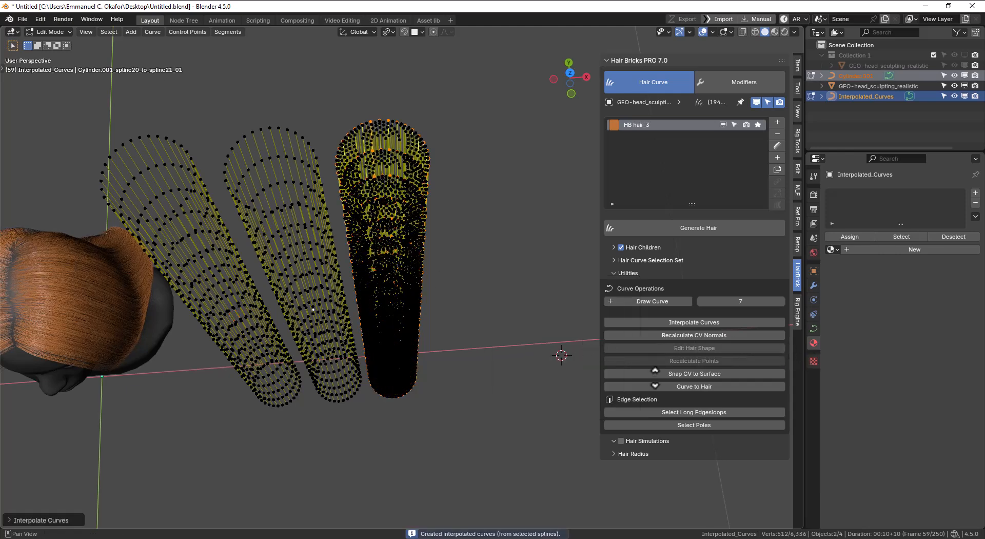
# Step: Delete the source tube curves and the interpolated curves in Object Mode
pyautogui.press('Tab')
pyautogui.moveTo(425, 296); pyautogui.dragTo(341, 349, button='middle')
pyautogui.click(454, 311)
pyautogui.click(462, 286)
pyautogui.press('x')
pyautogui.click(463, 285)
pyautogui.click(419, 218)
pyautogui.press('x')
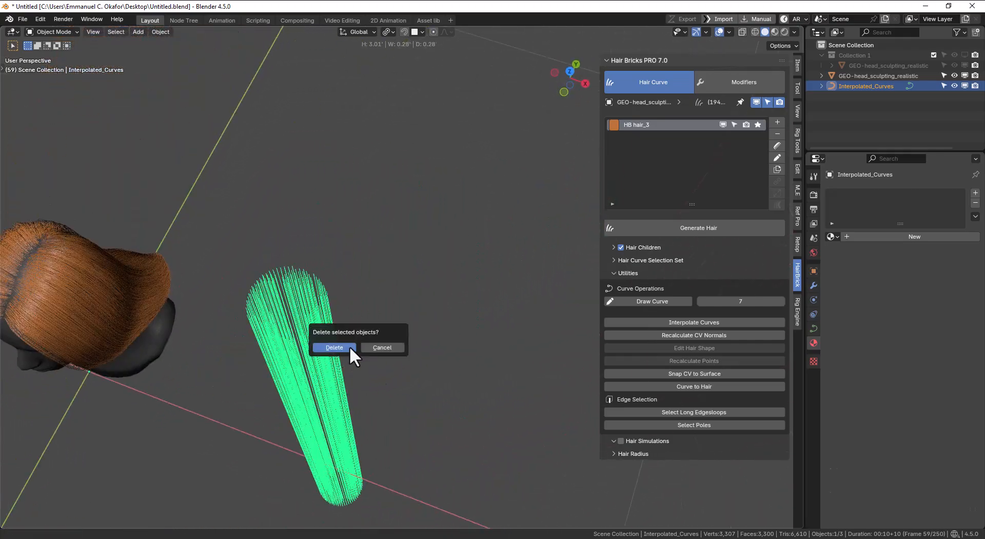
pyautogui.click(350, 346)
# Step: Add a Bézier curve to the scene, scale it down and place it beside the head
pyautogui.press('KP_1')
pyautogui.keyDown('shift'); pyautogui.moveTo(209, 388); pyautogui.dragTo(436, 345, button='middle'); pyautogui.keyUp('shift')
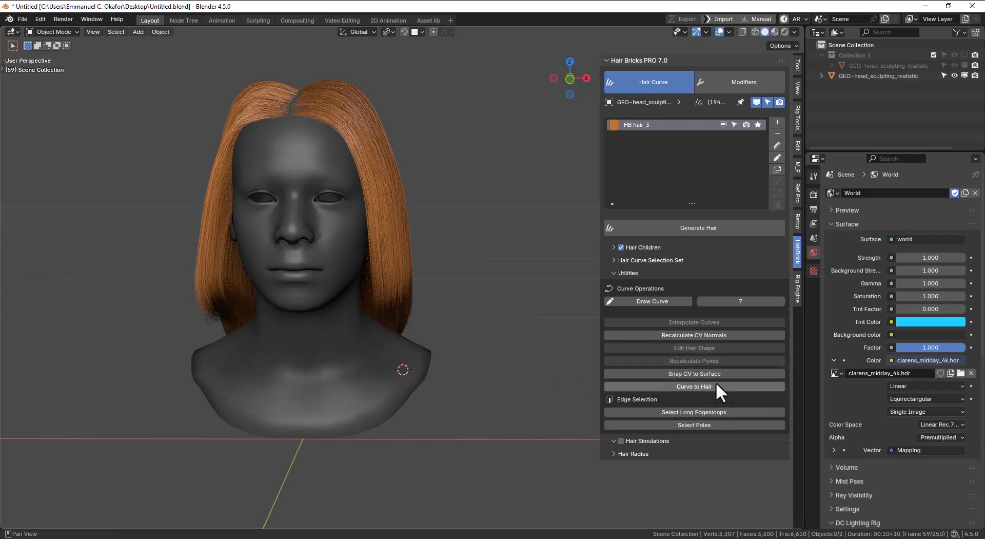
pyautogui.hotkey('shift', 'a')
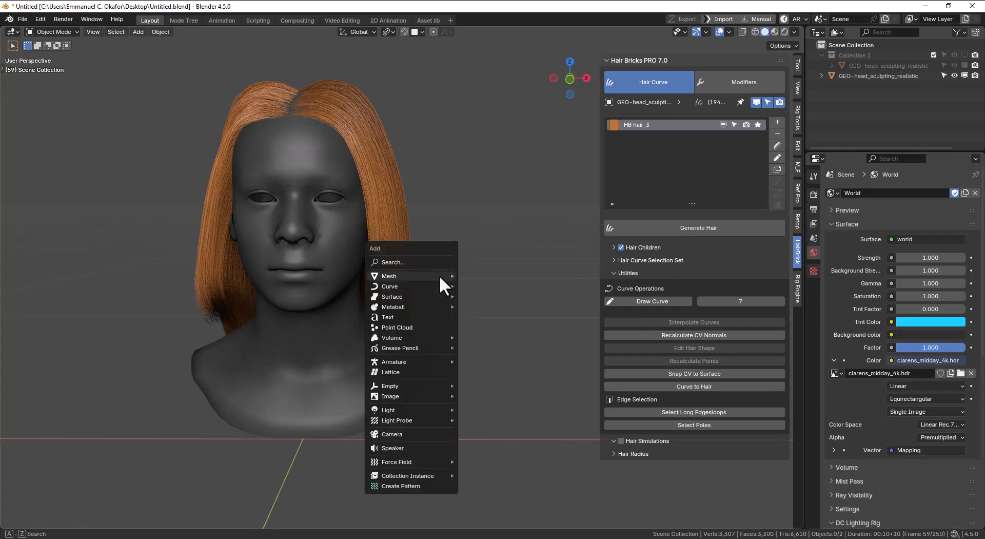
pyautogui.moveTo(415, 286)
pyautogui.click(505, 286)
pyautogui.scroll(-5, 501, 289)
pyautogui.press('s')
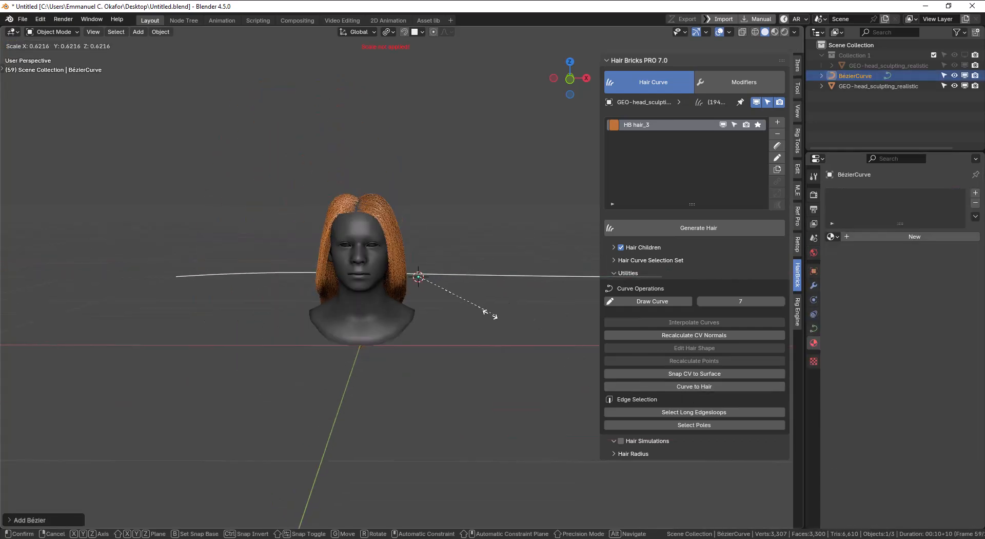
pyautogui.click(443, 296)
pyautogui.press('g')
pyautogui.click(468, 306)
# Step: Lower the Bézier curve's end point nearest the head in Edit Mode
pyautogui.press('Tab')
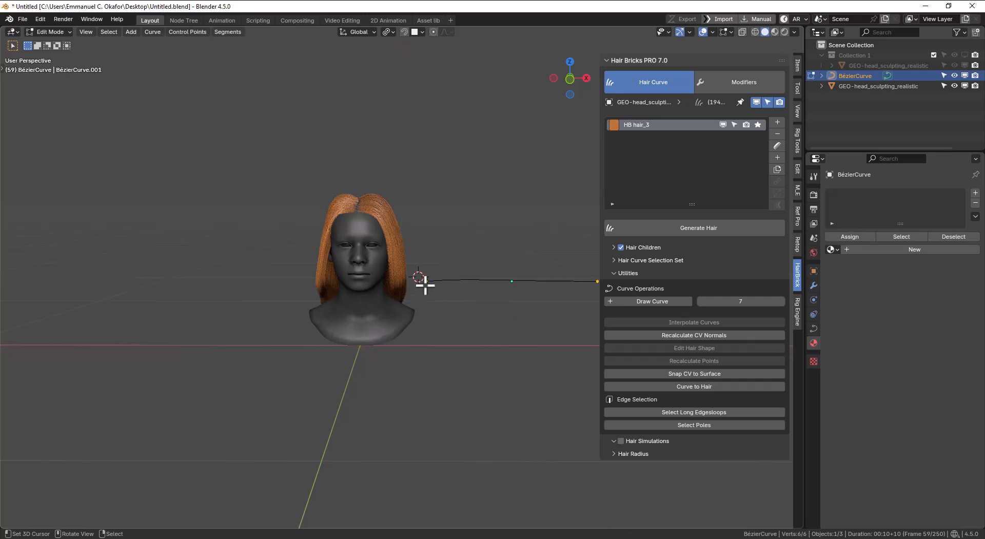
pyautogui.rightClick(430, 283)
pyautogui.press('g')
pyautogui.click(417, 304)
pyautogui.press('Tab')
pyautogui.press('Tab')
# Step: Duplicate the curve twice within the same object, placing both copies above the original
pyautogui.keyDown('shift'); pyautogui.moveTo(517, 323); pyautogui.dragTo(470, 333, button='middle'); pyautogui.keyUp('shift')
pyautogui.hotkey('shift', 'd')
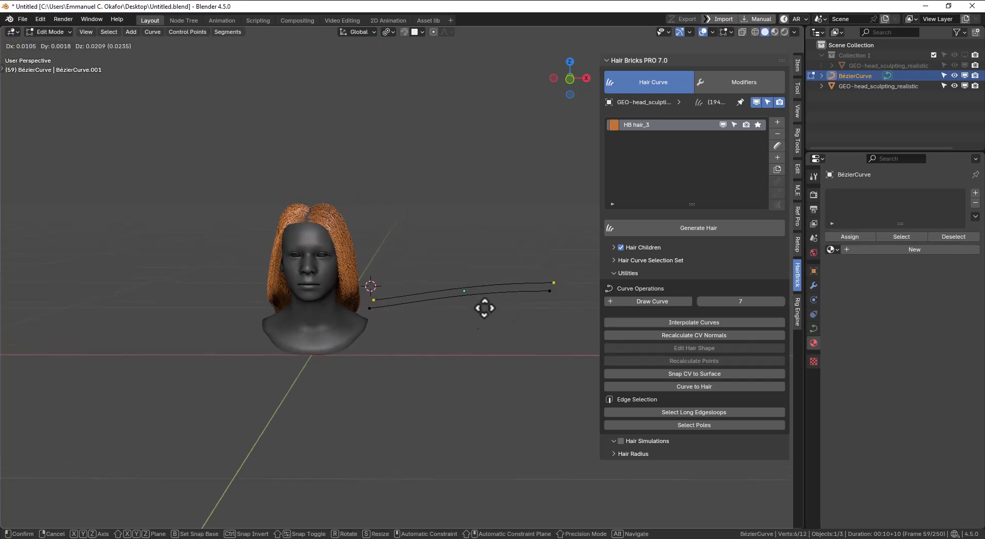
pyautogui.click(483, 308)
pyautogui.hotkey('shift', 'd')
pyautogui.click(500, 278)
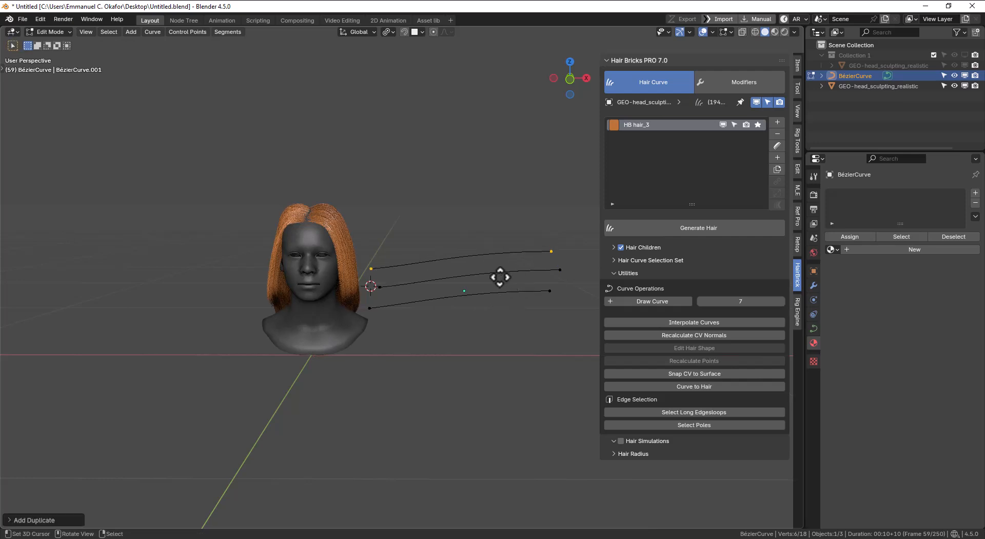
# Step: Duplicate all three curves slightly downward to make a set of six curves
pyautogui.press('a')
pyautogui.hotkey('shift', 'd')
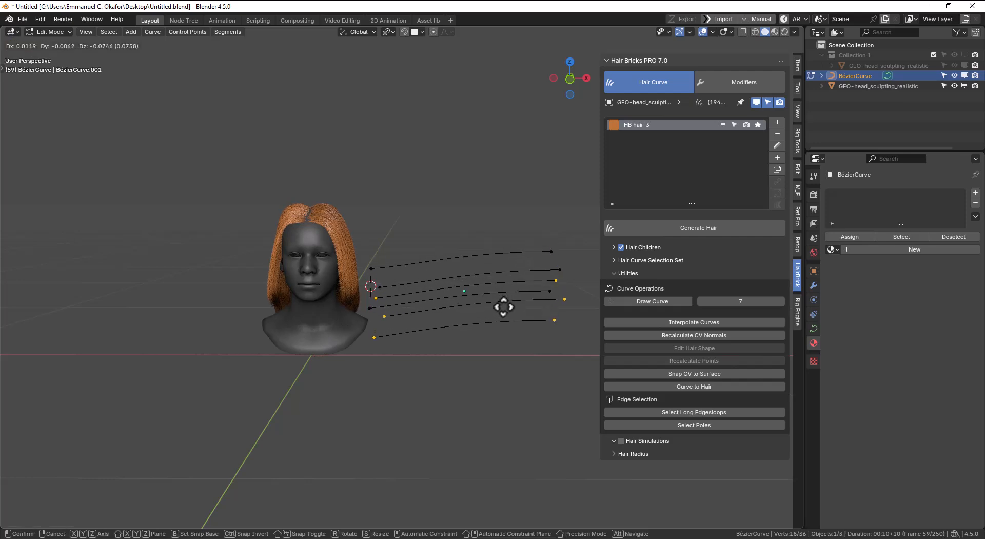
pyautogui.click(503, 308)
pyautogui.moveTo(488, 318); pyautogui.dragTo(429, 262, button='middle')
pyautogui.click(525, 322)
pyautogui.scroll(1, 439, 315)
# Step: Display the curve normals of the six curves in the viewport
pyautogui.press('a')
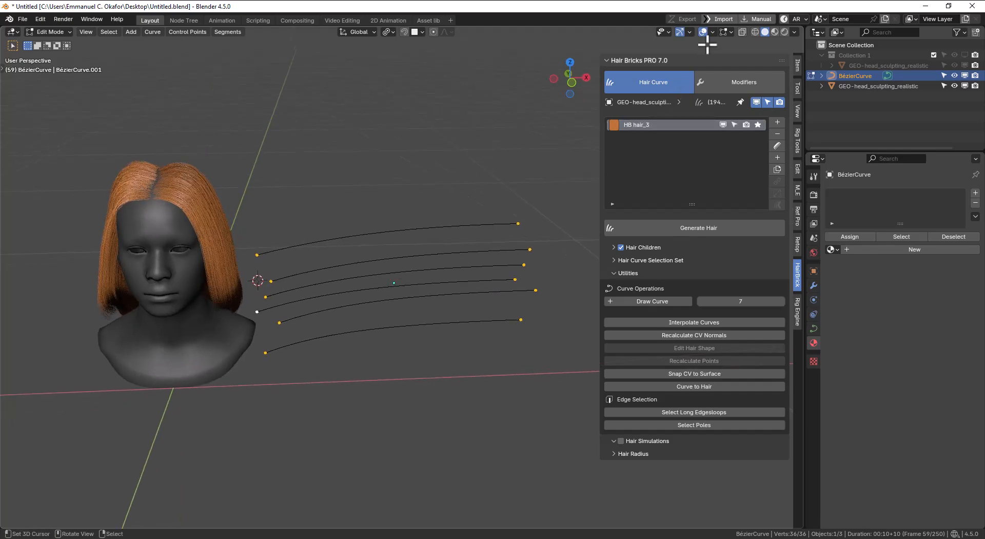
pyautogui.click(729, 33)
pyautogui.click(678, 75)
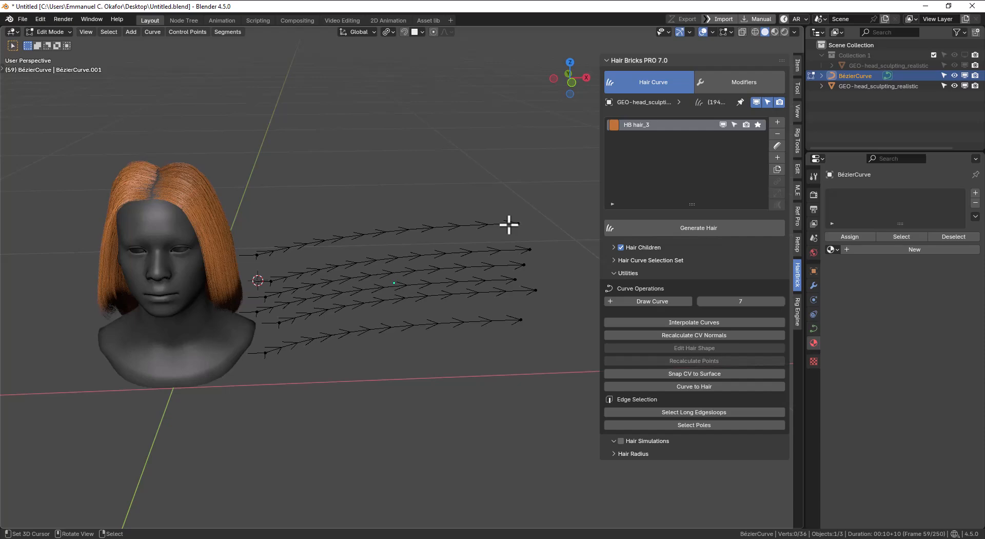
# Step: Switch the direction of two of the curves, including the topmost one, so they run opposite to the others
pyautogui.rightClick(536, 208)
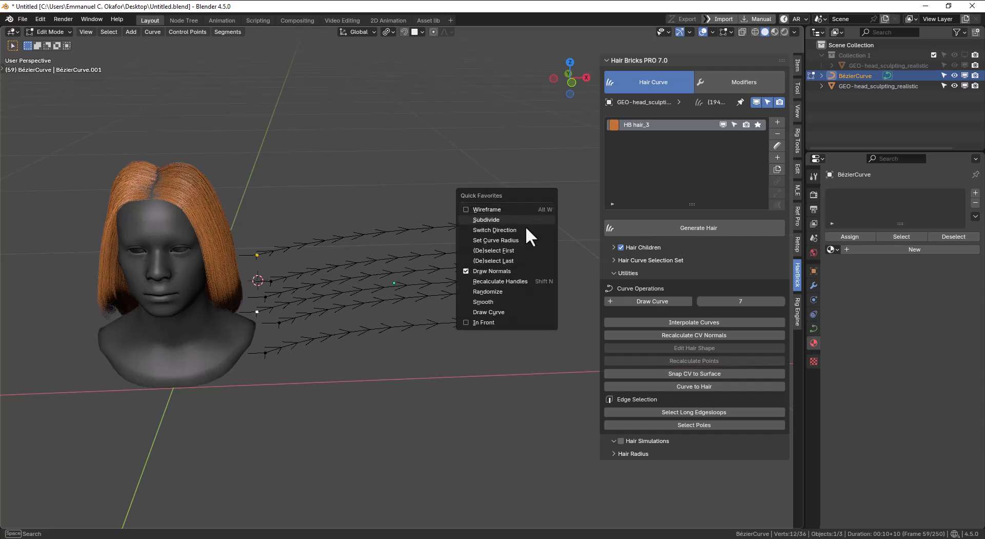
pyautogui.click(516, 230)
pyautogui.click(467, 272)
pyautogui.moveTo(453, 303); pyautogui.dragTo(466, 296, button='middle')
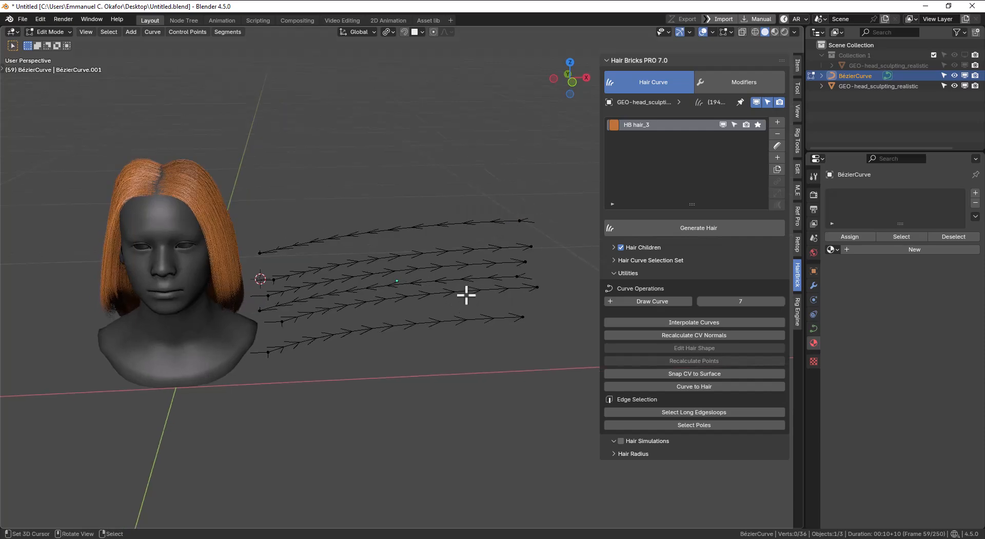
# Step: Select the first point of each of the six curves to compare where they start
pyautogui.press('q')
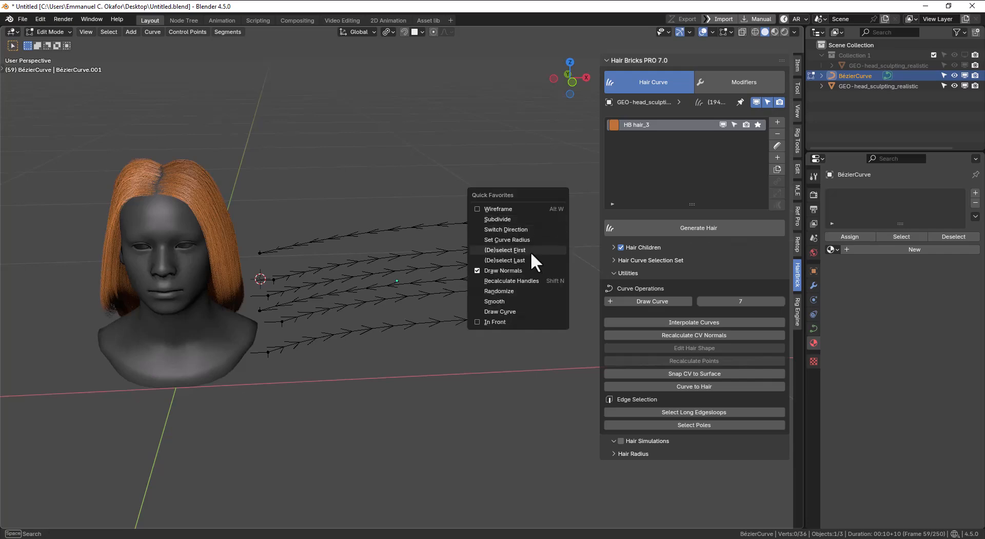
pyautogui.click(531, 251)
pyautogui.moveTo(330, 299); pyautogui.dragTo(449, 295, button='middle')
pyautogui.scroll(1, 329, 276)
# Step: Duplicate the whole curve set upward repeatedly to build a tall stack of 24 curves
pyautogui.press('a')
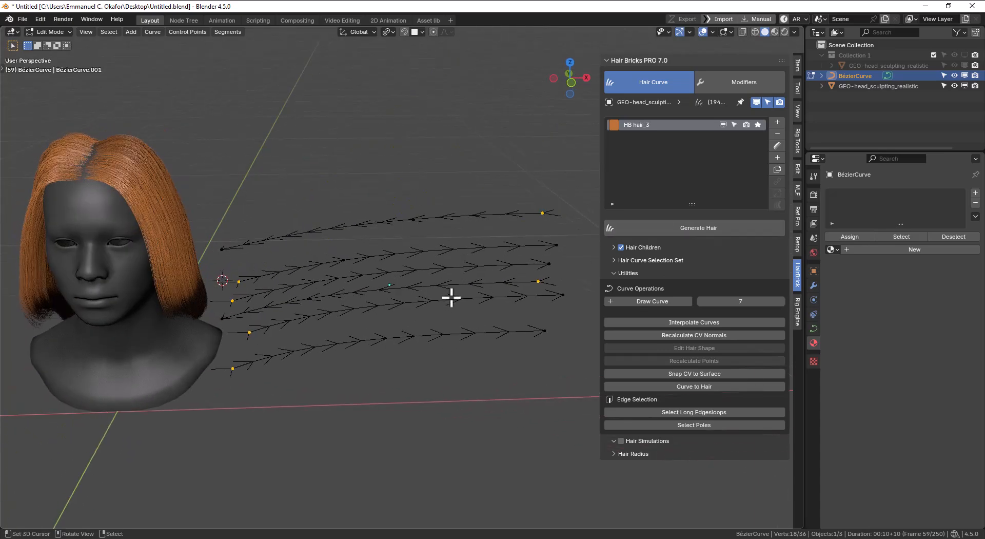
pyautogui.scroll(-2, 452, 297)
pyautogui.hotkey('shift', 'd')
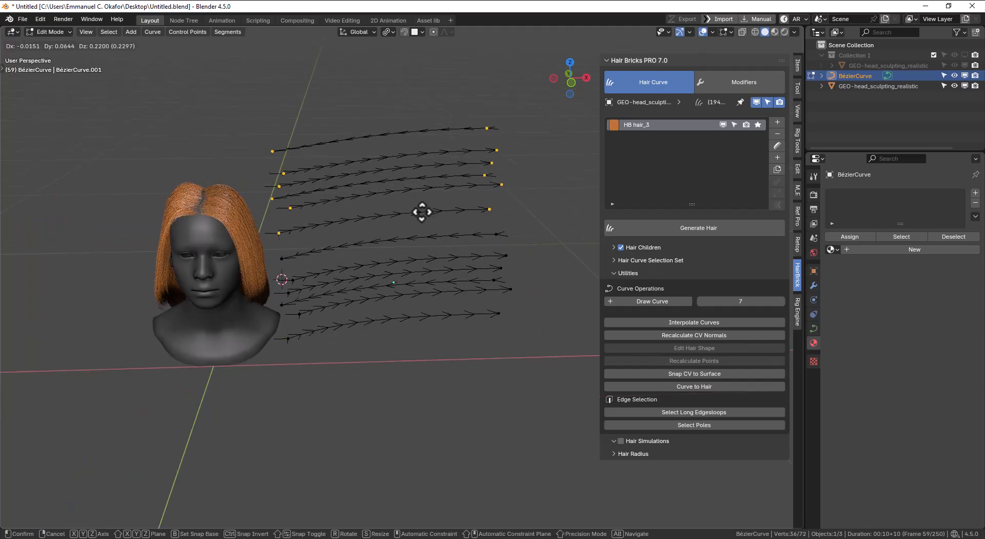
pyautogui.keyDown('alt'); pyautogui.scroll(-2, 442, 247); pyautogui.keyUp('alt')
pyautogui.click(429, 162)
# Step: Mark the start points of all curves in the tall stack to check their mixed directions, and clear the selection
pyautogui.press('a')
pyautogui.click(553, 182)
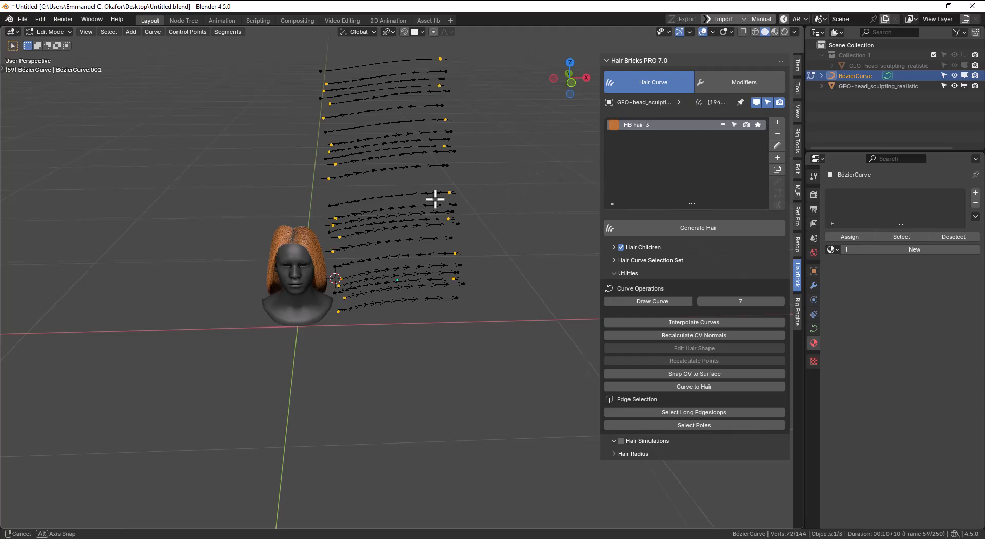
pyautogui.moveTo(440, 198); pyautogui.dragTo(406, 123, button='middle')
pyautogui.moveTo(471, 218); pyautogui.dragTo(480, 217, button='middle')
pyautogui.hotkey('alt', 'a')
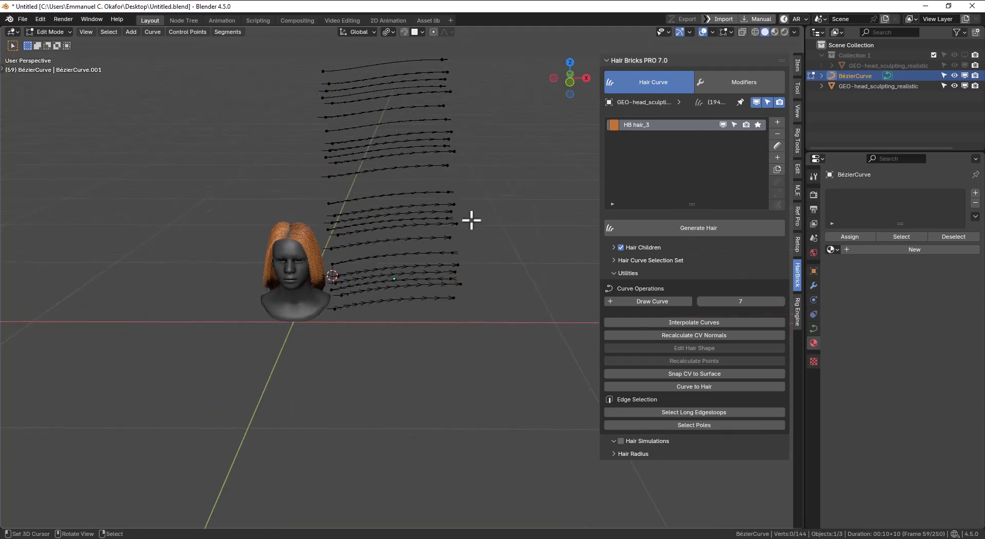
# Step: Run Recalculate CV Normals on the curve object from Object Mode and inspect the curve directions in Edit Mode
pyautogui.press('Tab')
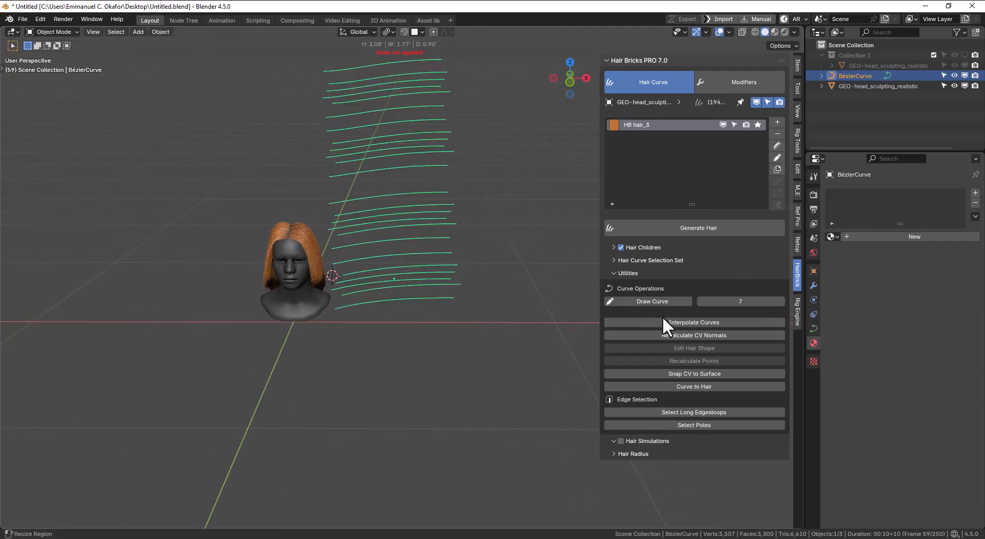
pyautogui.click(677, 334)
pyautogui.moveTo(417, 226); pyautogui.dragTo(439, 237, button='middle')
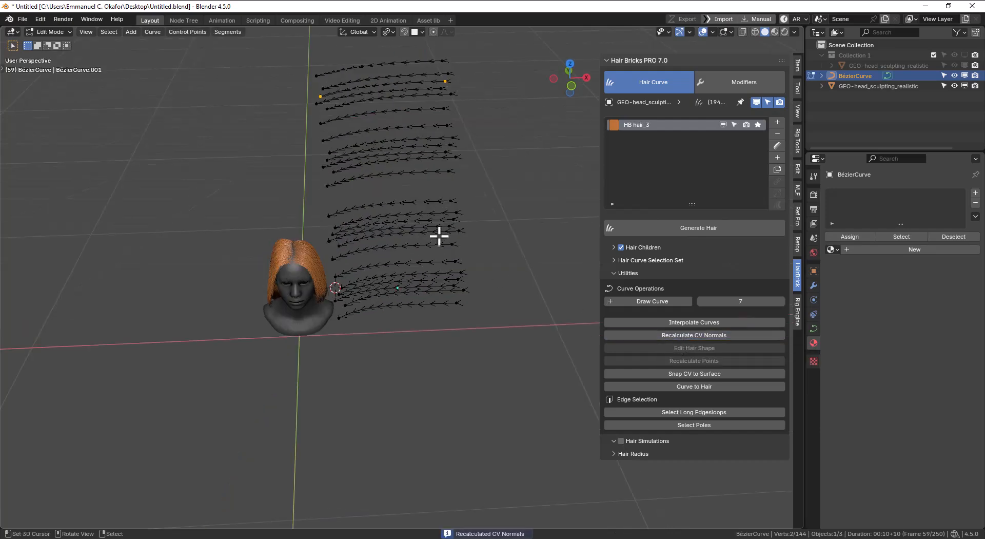
# Step: Select all the curves and switch their direction
pyautogui.press('q')
pyautogui.click(548, 200)
pyautogui.moveTo(548, 200); pyautogui.dragTo(445, 84, button='middle')
pyautogui.press('q')
pyautogui.click(511, 152)
pyautogui.press('q')
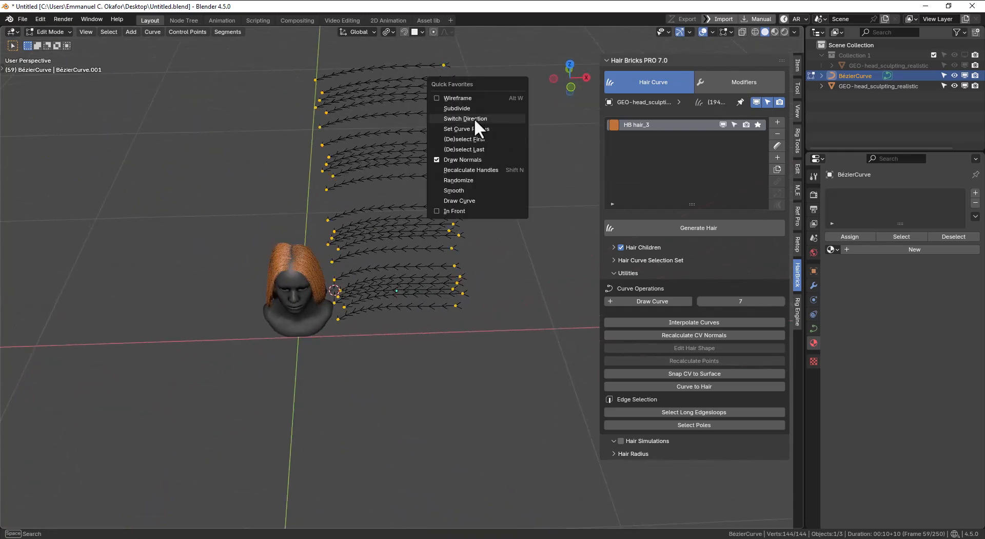
pyautogui.click(480, 119)
# Step: Scale down the curve object in Object Mode, then move and rotate it beside the bust's shoulder
pyautogui.press('Tab')
pyautogui.press('s')
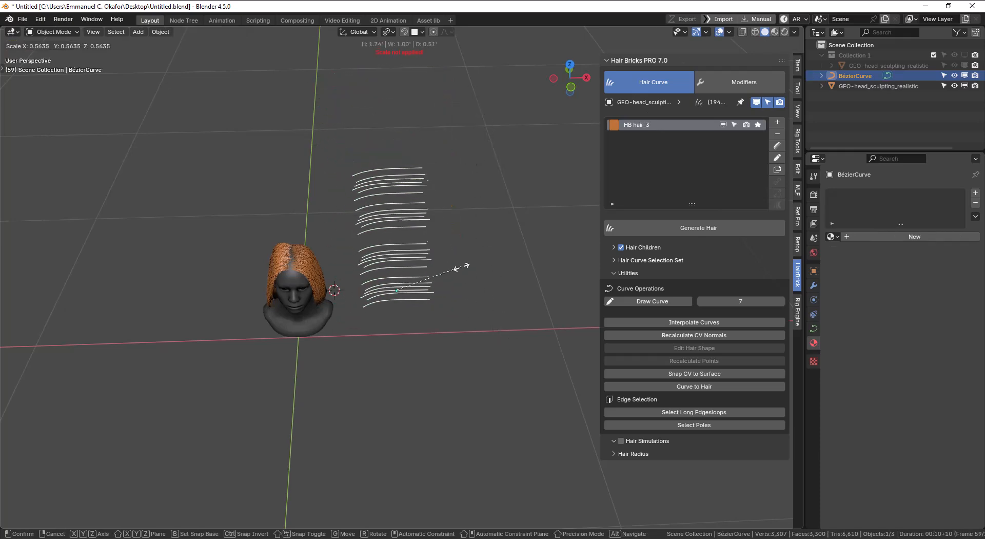
pyautogui.click(428, 271)
pyautogui.scroll(3, 430, 272)
pyautogui.press('g')
pyautogui.click(319, 374)
pyautogui.keyDown('shift'); pyautogui.moveTo(319, 374); pyautogui.dragTo(385, 315, button='middle'); pyautogui.keyUp('shift')
pyautogui.press('r')
pyautogui.click(370, 365)
pyautogui.press('g')
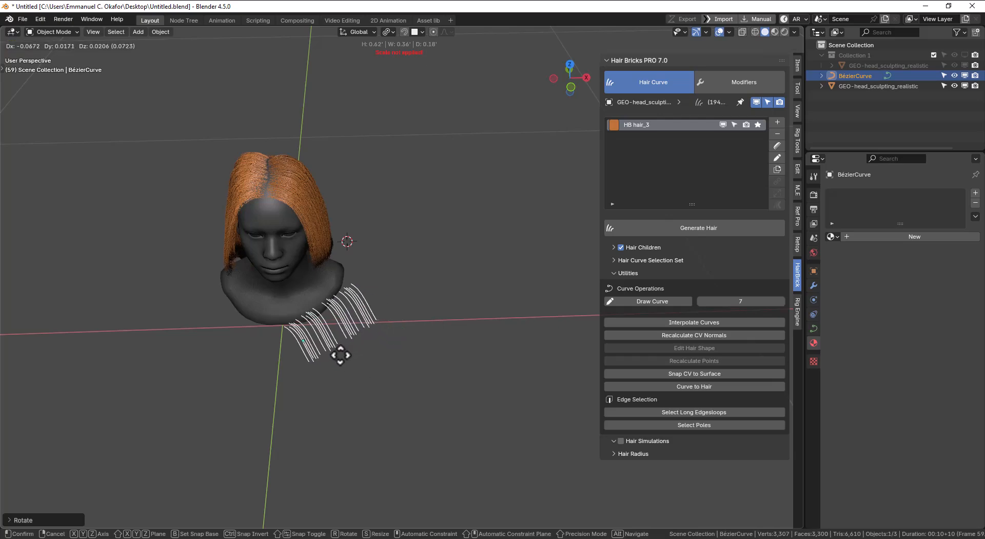
pyautogui.click(340, 347)
# Step: Freely rotate the curves in 3D and move them close against the bust's shoulder edge
pyautogui.moveTo(340, 347); pyautogui.dragTo(390, 327, button='middle')
pyautogui.scroll(3, 390, 327)
pyautogui.press('r')
pyautogui.press('r')
pyautogui.click(416, 323)
pyautogui.press('g')
pyautogui.click(435, 306)
# Step: Snap the curves' CVs to the surface of GEO-head_sculpting_realistic
pyautogui.click(706, 372)
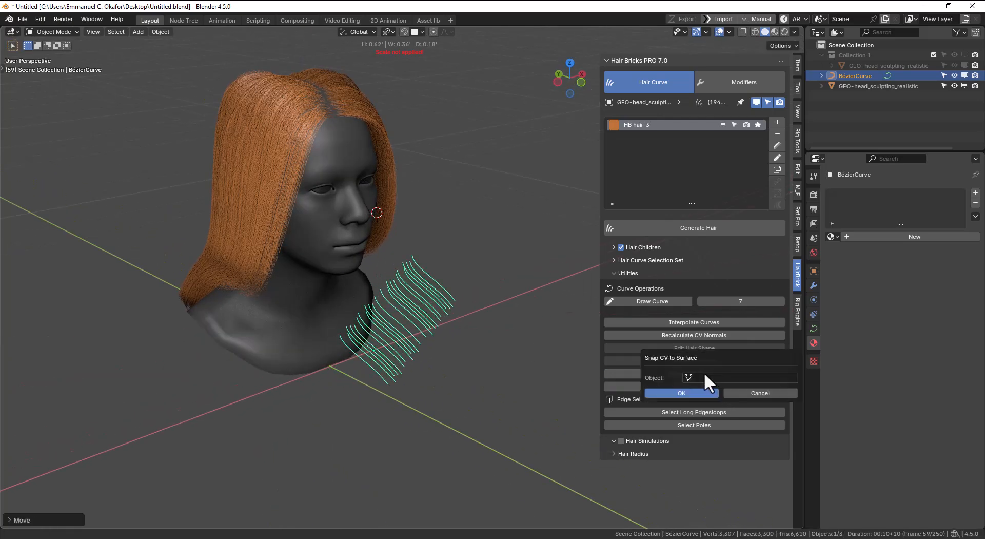
pyautogui.click(729, 378)
pyautogui.click(713, 390)
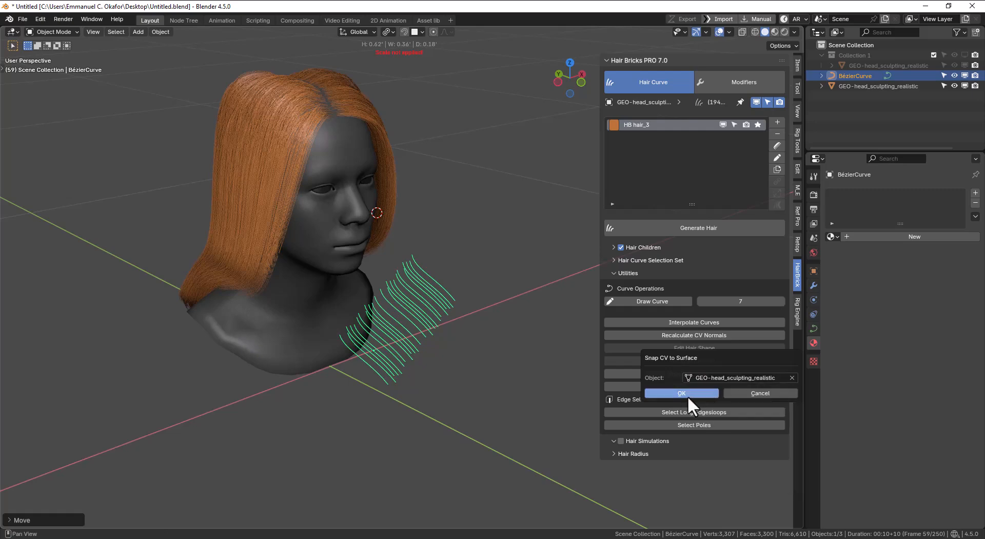
pyautogui.click(687, 395)
pyautogui.moveTo(349, 362); pyautogui.dragTo(447, 277, button='middle')
pyautogui.scroll(2, 455, 318)
# Step: Open the SnapG_mod modifier settings of the curves and try the Reverse curve option on and off
pyautogui.click(814, 329)
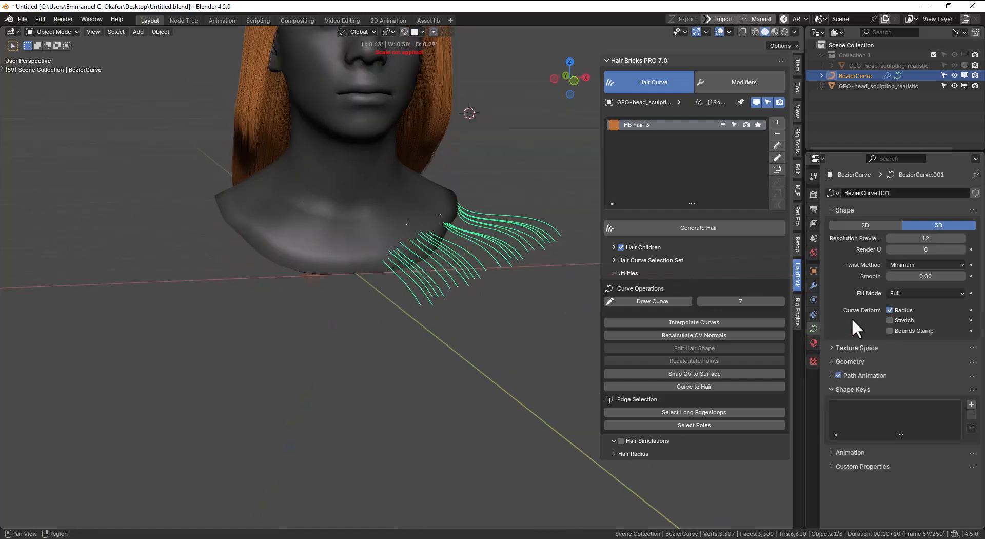
pyautogui.click(814, 286)
pyautogui.moveTo(532, 298); pyautogui.dragTo(421, 300, button='middle')
pyautogui.click(916, 261)
pyautogui.click(917, 260)
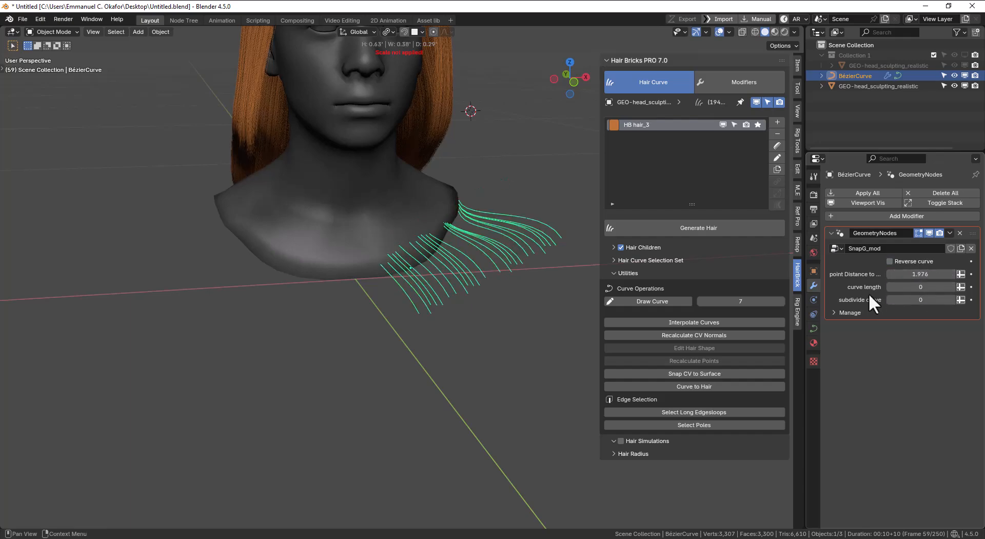
# Step: Inspect the snapped curve roots around the shoulder, toggling wireframe shading on and off
pyautogui.moveTo(475, 286)
pyautogui.mouseDown(button='middle')
pyautogui.moveTo(463, 252)
pyautogui.moveTo(485, 278)
pyautogui.moveTo(596, 290)
pyautogui.moveTo(425, 290)
pyautogui.moveTo(491, 254)
pyautogui.moveTo(540, 254)
pyautogui.moveTo(430, 269)
pyautogui.moveTo(343, 301)
pyautogui.mouseUp(button='middle')
pyautogui.hotkey('shift', 'z')
pyautogui.hotkey('shift', 'z')
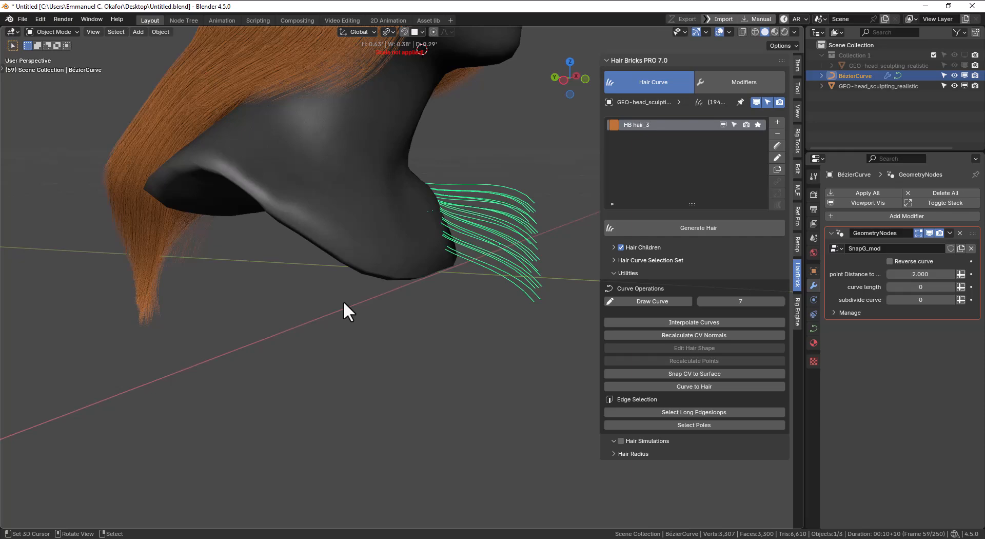
pyautogui.moveTo(291, 250); pyautogui.dragTo(321, 254, button='middle')
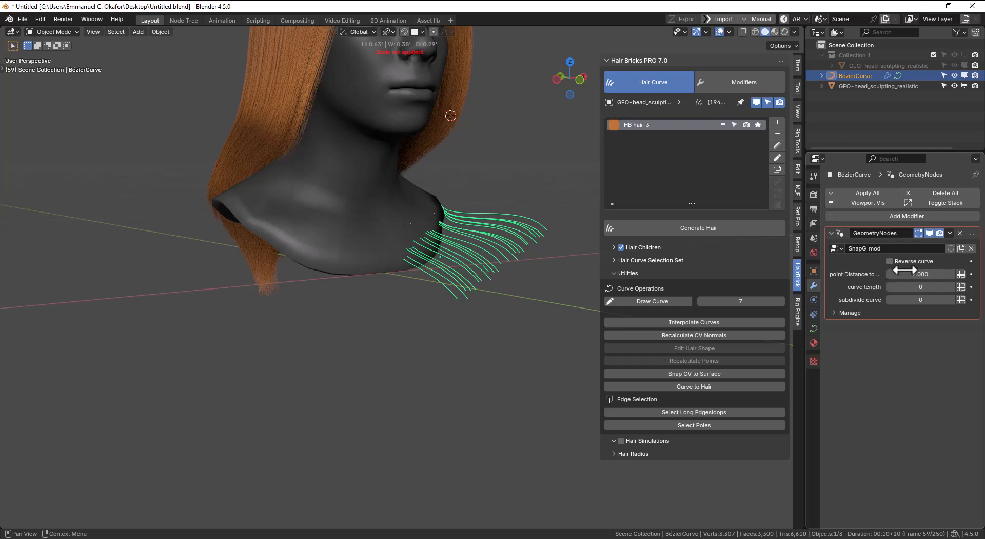
# Step: Try Curve to Hair on the snapped curves with GEO-head_sculpting_realistic as the mesh object
pyautogui.press('x')
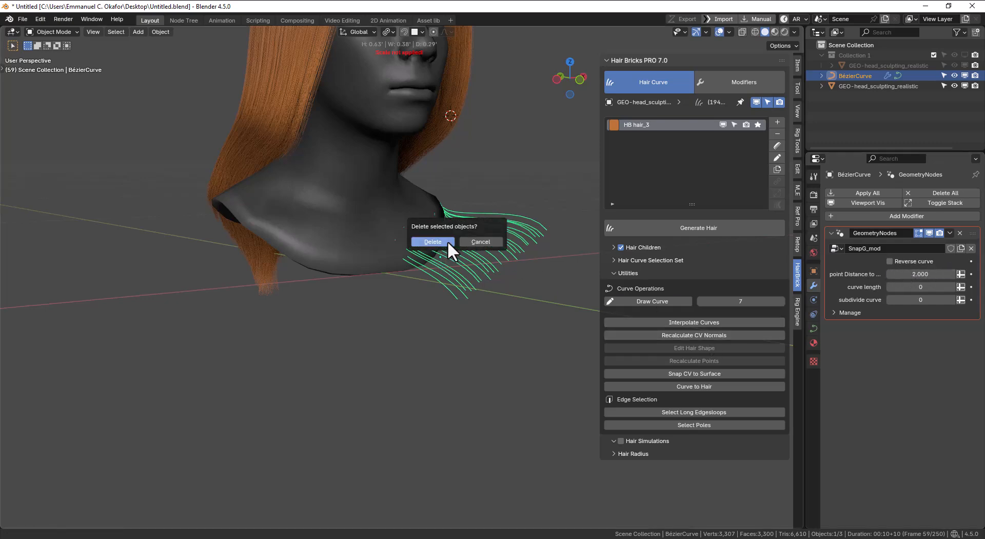
pyautogui.click(685, 386)
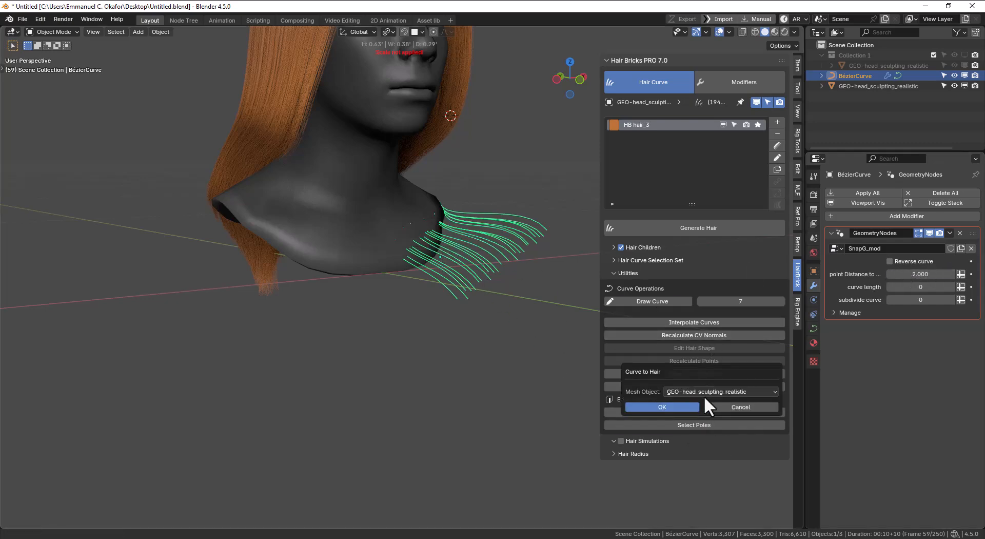
pyautogui.click(679, 404)
pyautogui.moveTo(404, 293); pyautogui.dragTo(421, 301, button='middle')
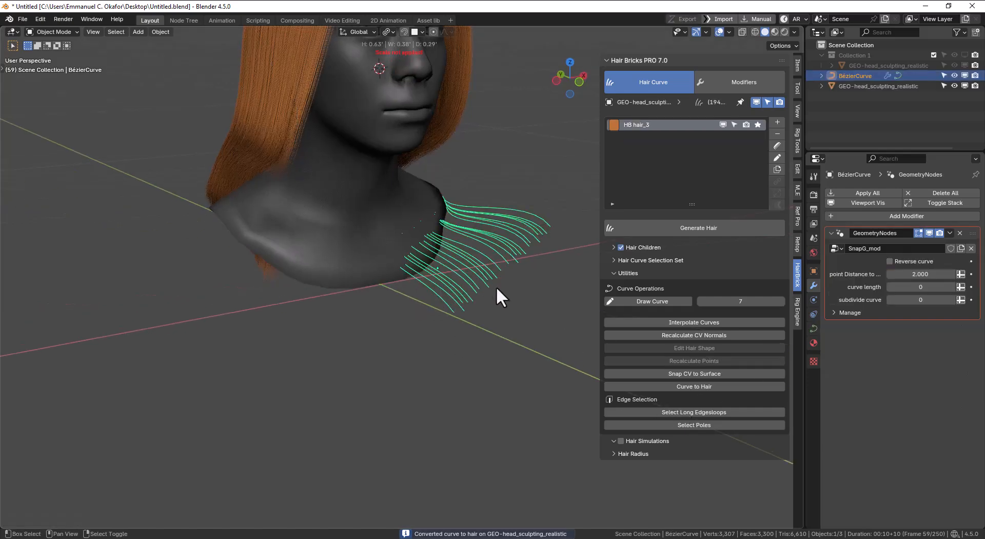
# Step: Apply the curve object's transforms, then try Curve to Hair on the head again and undo the conversion
pyautogui.hotkey('ctrl', 'a')
pyautogui.click(547, 282)
pyautogui.click(694, 386)
pyautogui.click(692, 408)
pyautogui.moveTo(457, 325); pyautogui.dragTo(442, 319, button='middle')
pyautogui.click(473, 278)
pyautogui.hotkey('ctrl', 'z')
pyautogui.hotkey('ctrl', 'z')
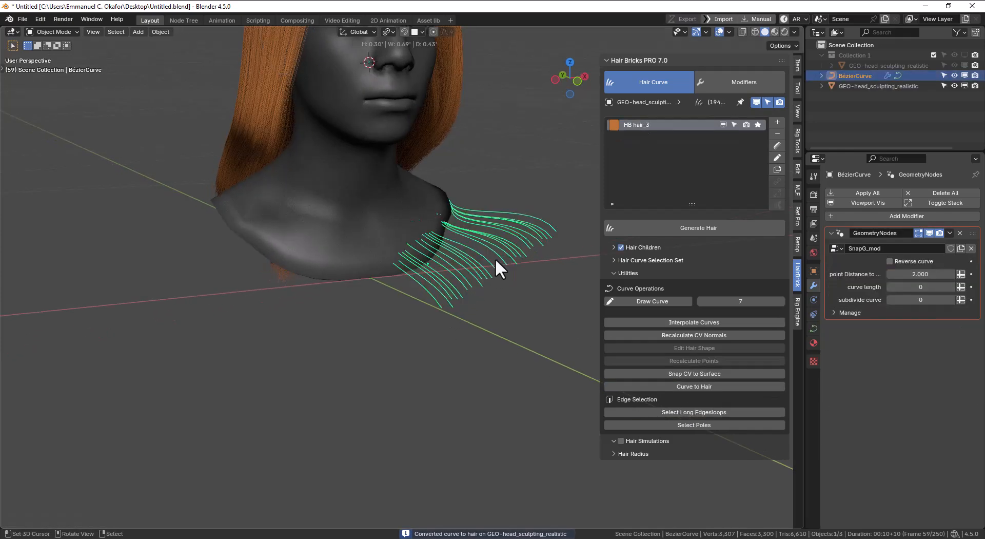
# Step: Convert the snapped curves to a mesh and check its vertices in Edit Mode
pyautogui.press('q')
pyautogui.press('Escape')
pyautogui.press('Tab')
pyautogui.scroll(2, 468, 265)
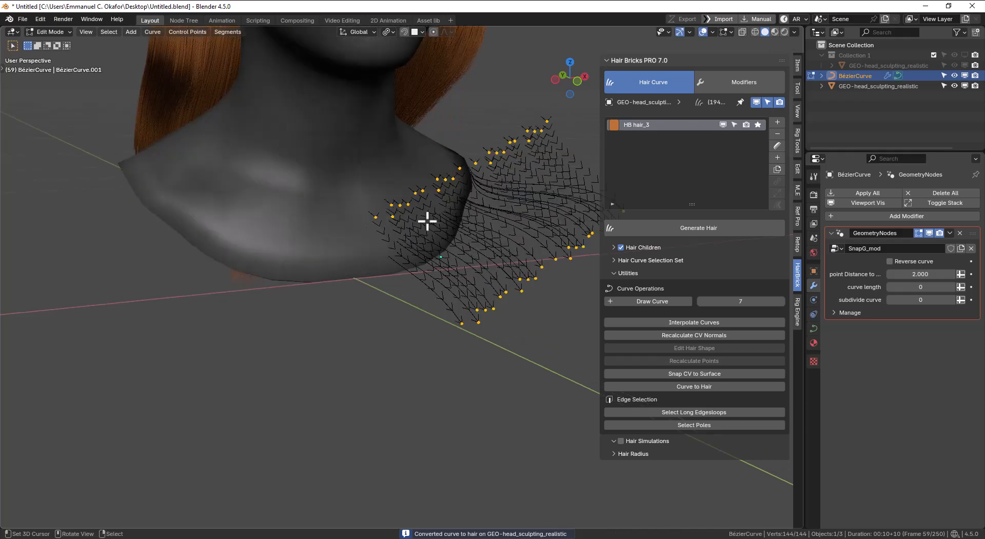
pyautogui.press('Tab')
pyautogui.press('q')
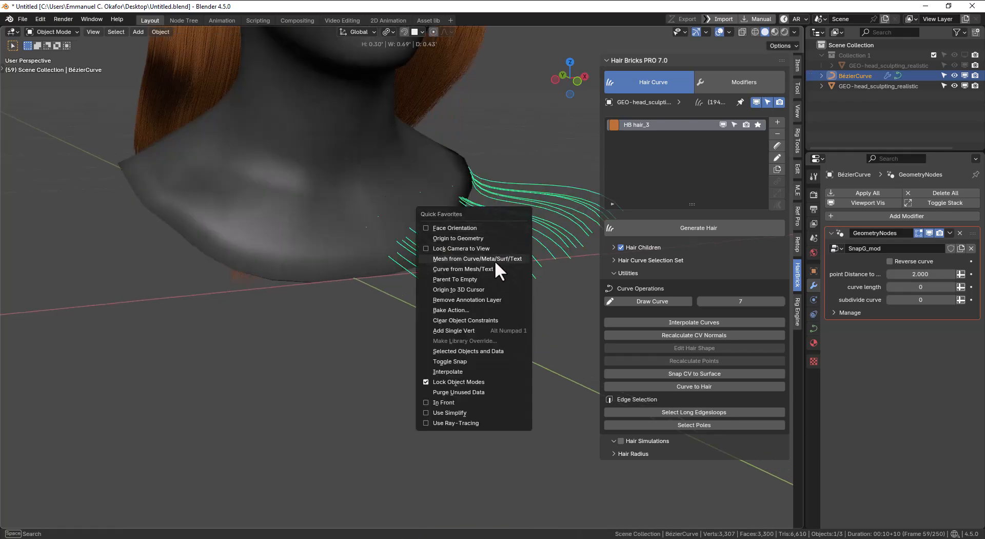
pyautogui.click(494, 260)
pyautogui.press('Tab')
pyautogui.press('Tab')
pyautogui.press('Tab')
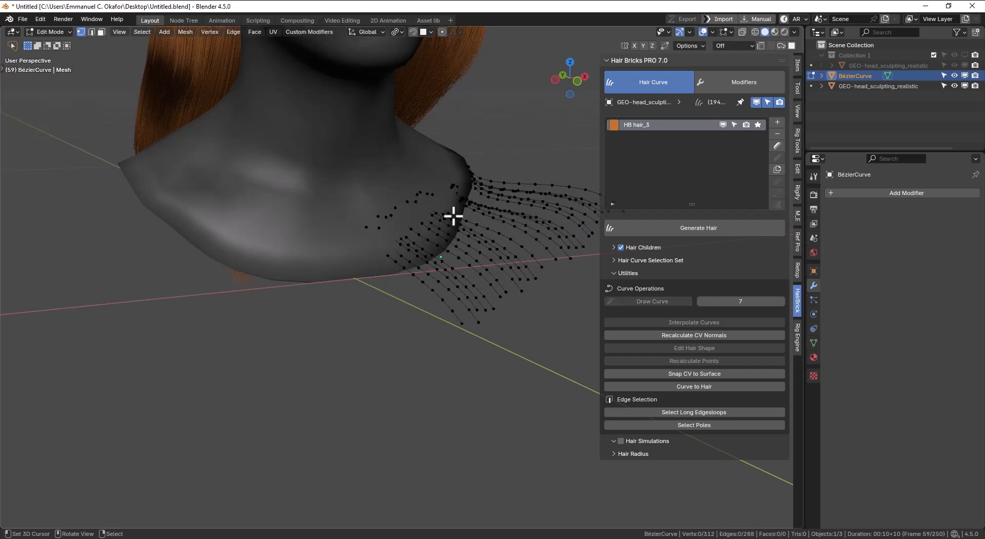
# Step: Convert the mesh strands back into a curve object in Object Mode
pyautogui.press('Tab')
pyautogui.press('q')
pyautogui.click(536, 236)
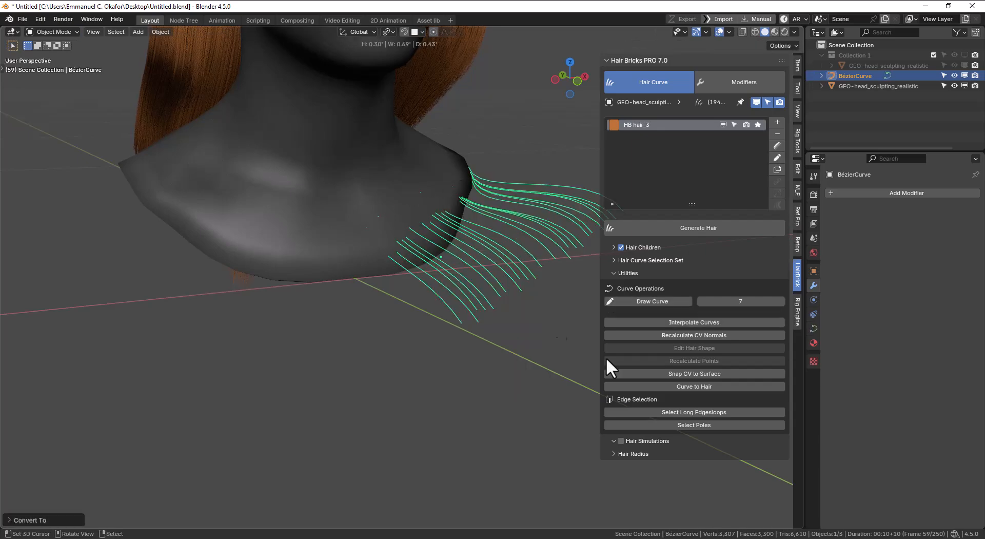
# Step: Try Curve to Hair once more on the BézierCurve object, then delete that curve object
pyautogui.click(677, 387)
pyautogui.click(636, 406)
pyautogui.moveTo(449, 272); pyautogui.dragTo(481, 288, button='middle')
pyautogui.press('x')
pyautogui.click(497, 280)
# Step: Select the head mesh and show its Hair Bricks hair modifier stack in a widened sidebar
pyautogui.press('KP_1')
pyautogui.click(461, 219)
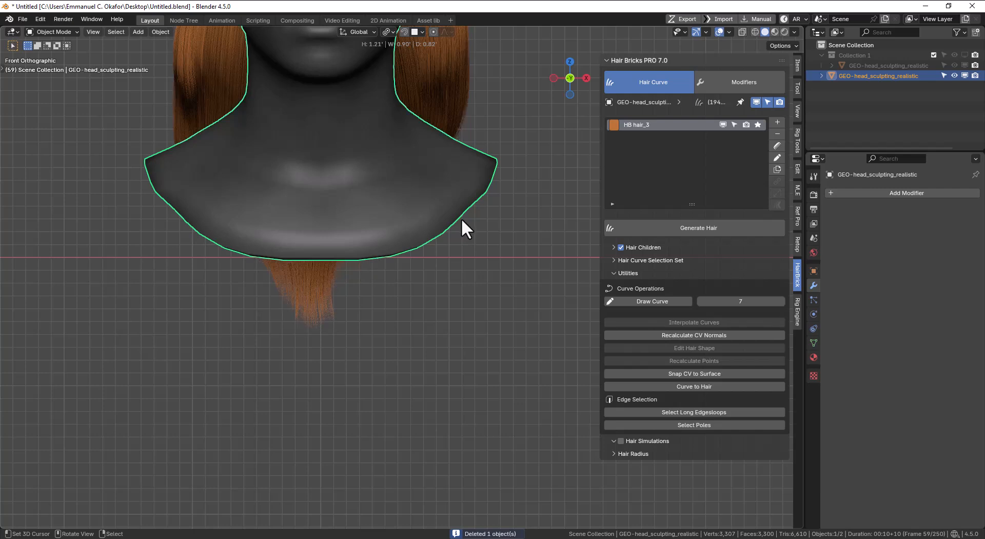
pyautogui.click(619, 273)
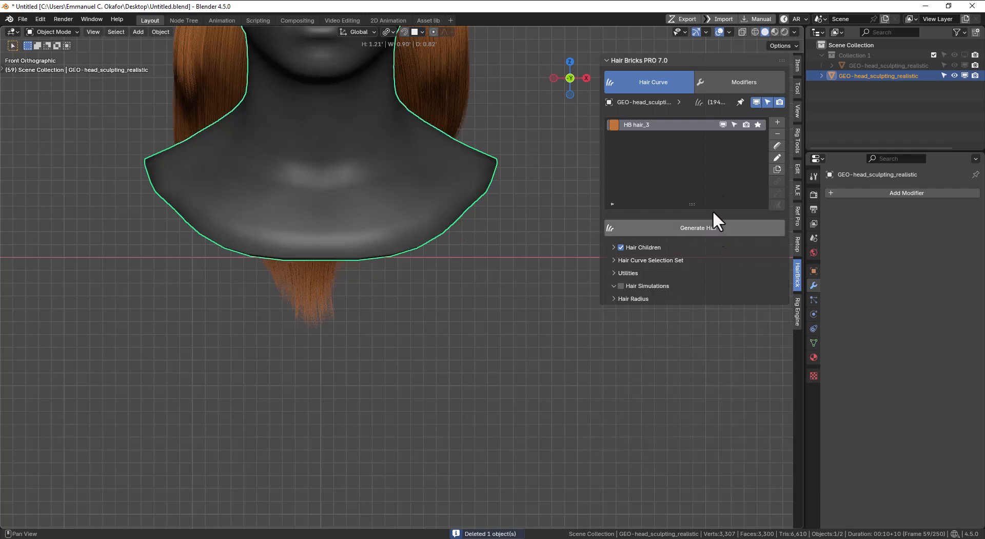
pyautogui.click(739, 78)
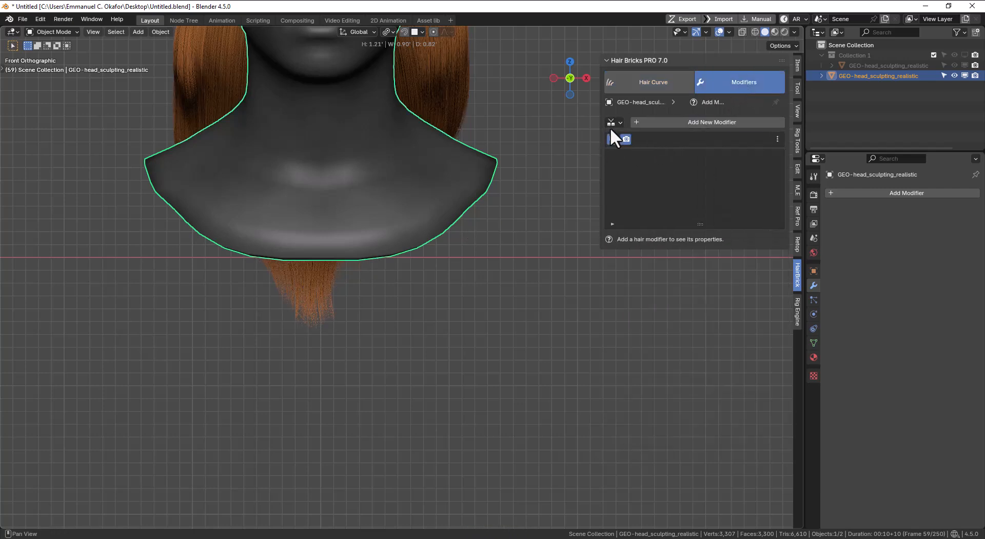
pyautogui.moveTo(596, 171); pyautogui.dragTo(571, 170)
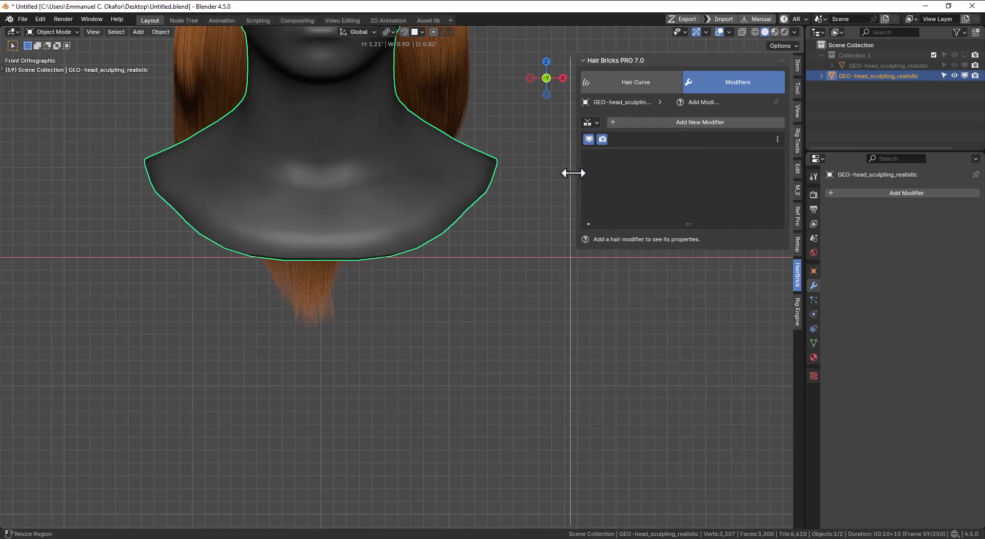
pyautogui.scroll(-2, 510, 173)
pyautogui.moveTo(509, 174); pyautogui.dragTo(497, 189, button='middle')
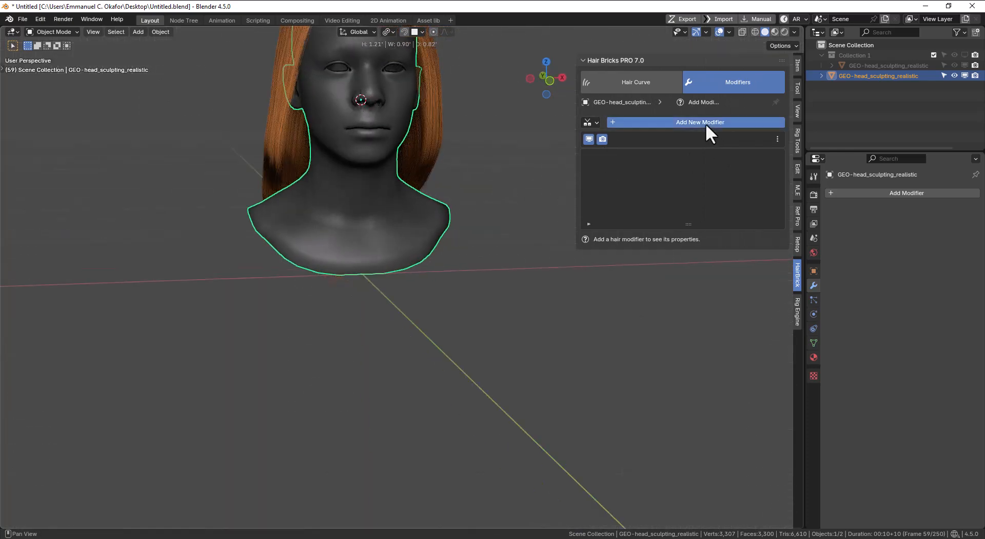
# Step: Review the hair modifiers offered in the Effects, Styling and Operations categories
pyautogui.click(706, 123)
pyautogui.click(692, 130)
pyautogui.click(633, 129)
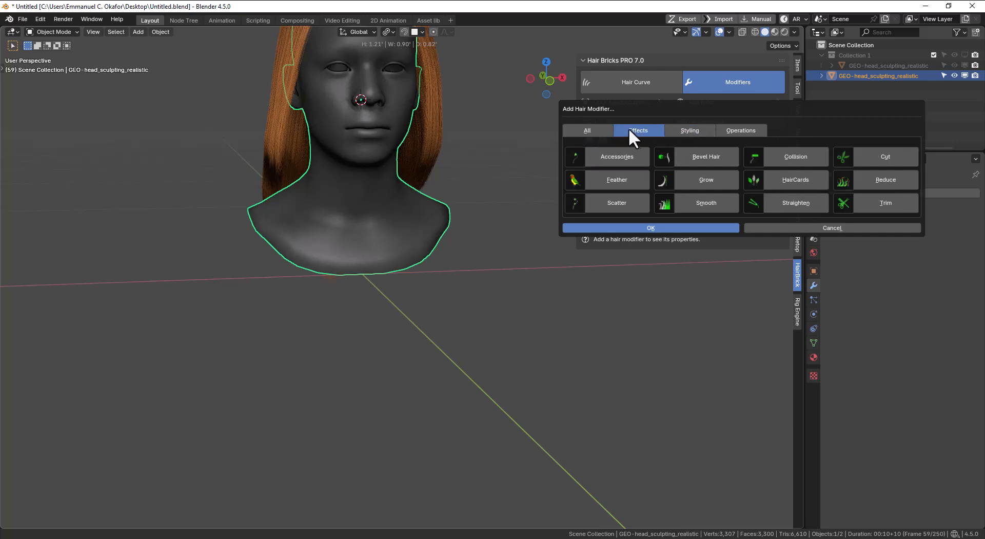
pyautogui.click(689, 130)
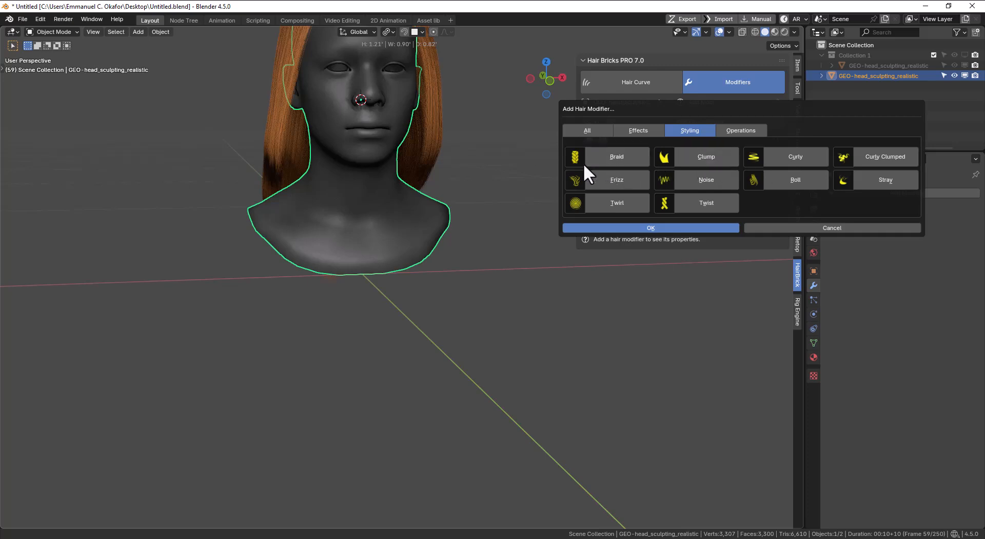
pyautogui.click(751, 130)
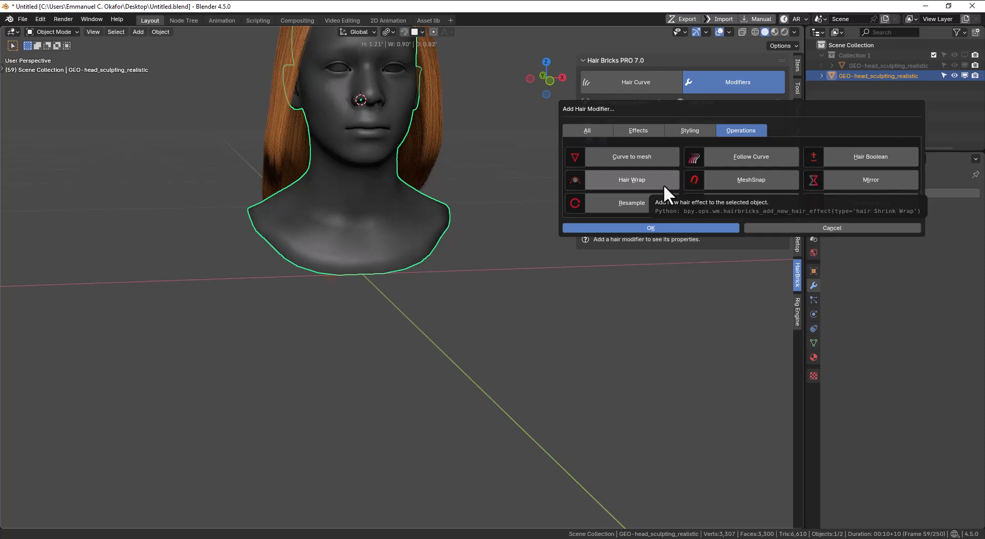
pyautogui.click(688, 129)
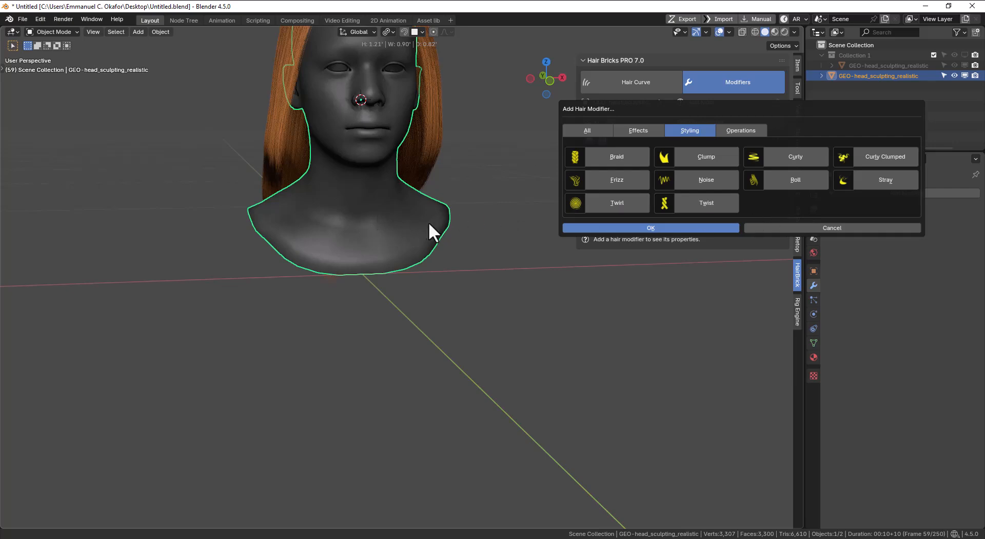
pyautogui.moveTo(264, 220); pyautogui.dragTo(704, 189, button='middle')
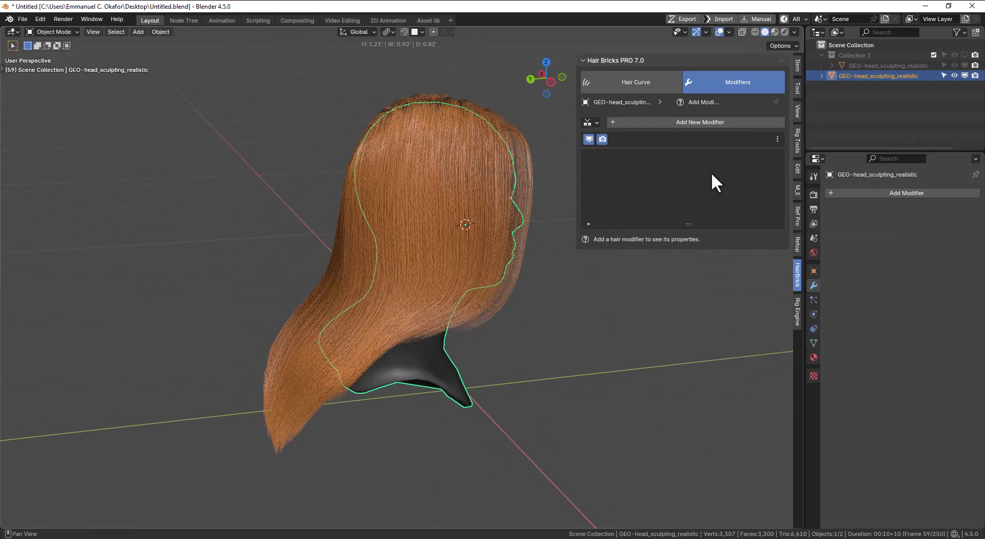
# Step: Add a Noise styling modifier to the hair with Scale 17 and Scale along Curve 10.7
pyautogui.click(717, 122)
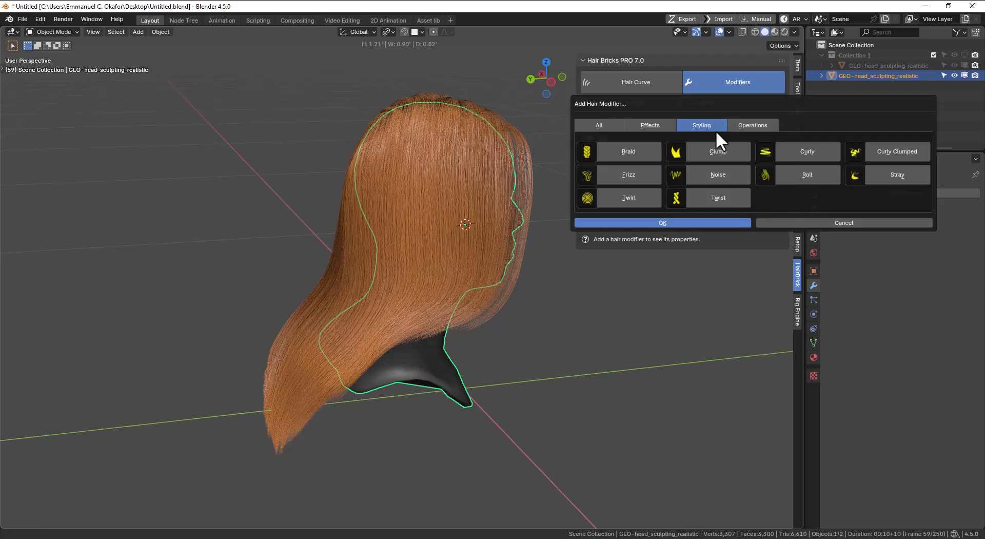
pyautogui.click(725, 175)
pyautogui.moveTo(372, 268); pyautogui.dragTo(375, 321, button='middle')
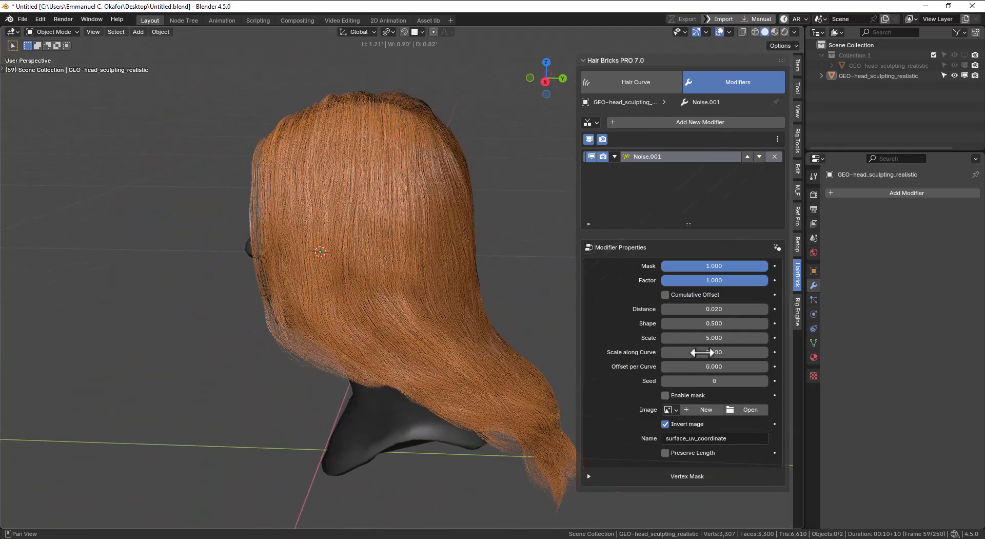
pyautogui.moveTo(718, 343)
pyautogui.mouseDown()
pyautogui.moveTo(754, 343)
pyautogui.moveTo(717, 352)
pyautogui.moveTo(733, 352)
pyautogui.mouseUp()
pyautogui.moveTo(382, 341); pyautogui.dragTo(503, 264, button='middle')
pyautogui.scroll(2, 457, 352)
pyautogui.moveTo(454, 283); pyautogui.dragTo(464, 289, button='middle')
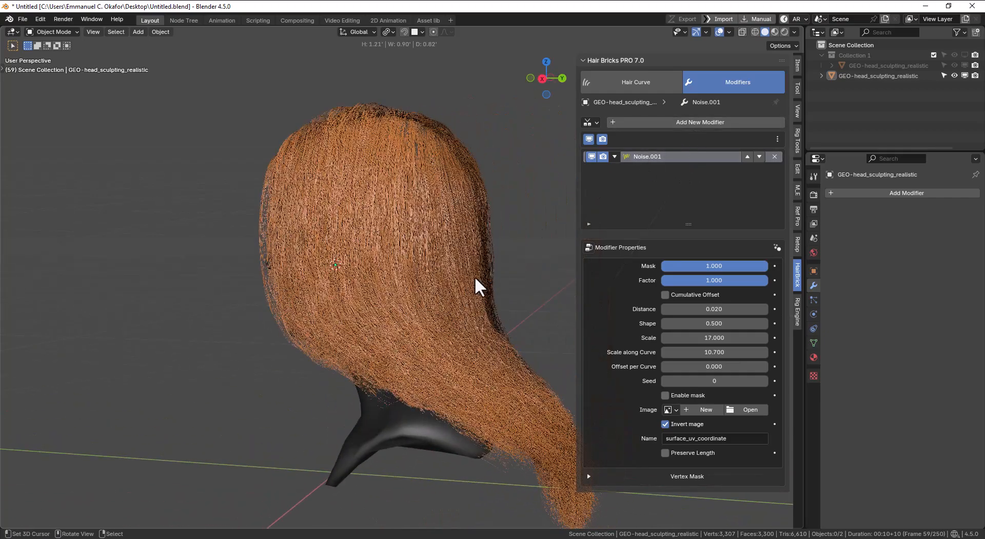
# Step: Sculpt HB hair_3 with a 254 px Comb brush, pulling the lower lengths downward with the viewport overlays hidden
pyautogui.click(635, 91)
pyautogui.click(777, 146)
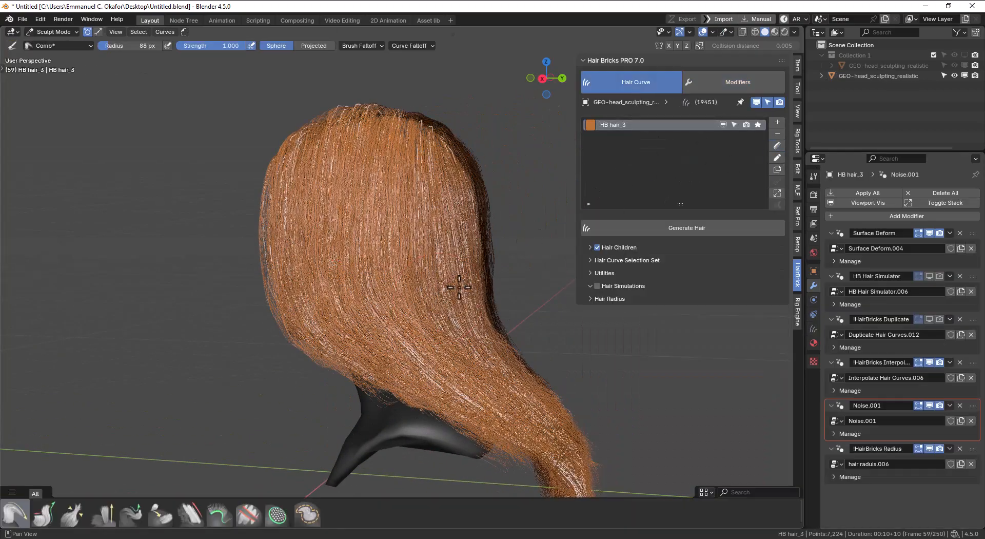
pyautogui.press('f')
pyautogui.click(401, 370)
pyautogui.press('f')
pyautogui.click(409, 364)
pyautogui.moveTo(338, 348)
pyautogui.mouseDown()
pyautogui.moveTo(324, 378)
pyautogui.moveTo(360, 379)
pyautogui.mouseUp()
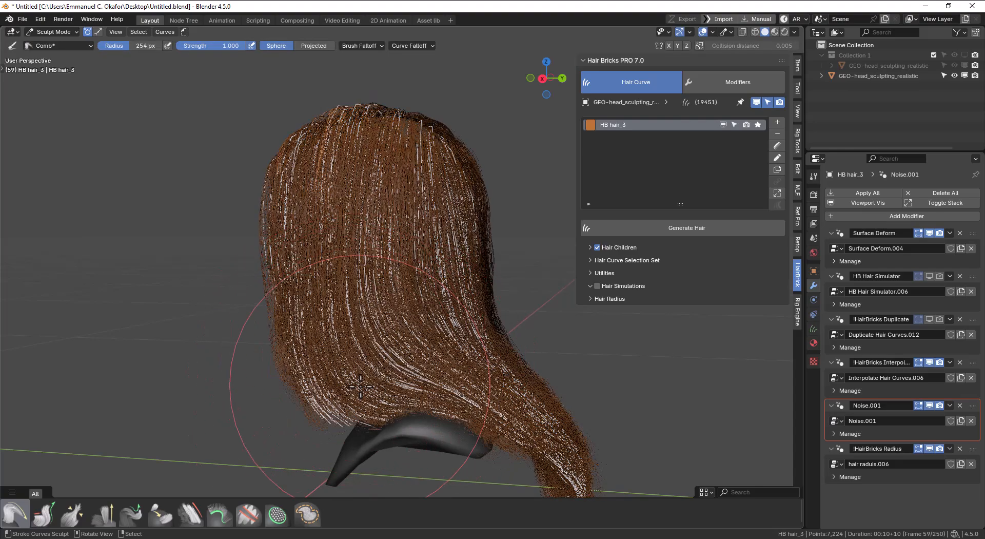
pyautogui.moveTo(366, 377); pyautogui.dragTo(380, 378, button='middle')
pyautogui.hotkey('alt', 'shift', 'z')
pyautogui.moveTo(291, 286)
pyautogui.mouseDown()
pyautogui.moveTo(310, 345)
pyautogui.moveTo(363, 418)
pyautogui.mouseUp()
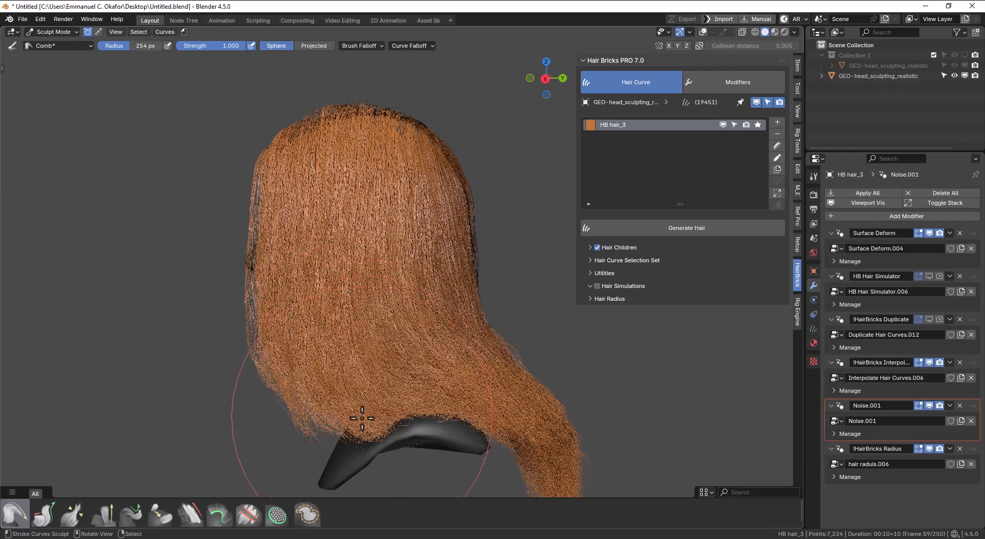
# Step: Comb the lower hair inward from both sides of the head with the 254 px brush
pyautogui.moveTo(321, 418)
pyautogui.mouseDown(button='middle')
pyautogui.moveTo(500, 412)
pyautogui.moveTo(451, 374)
pyautogui.mouseUp(button='middle')
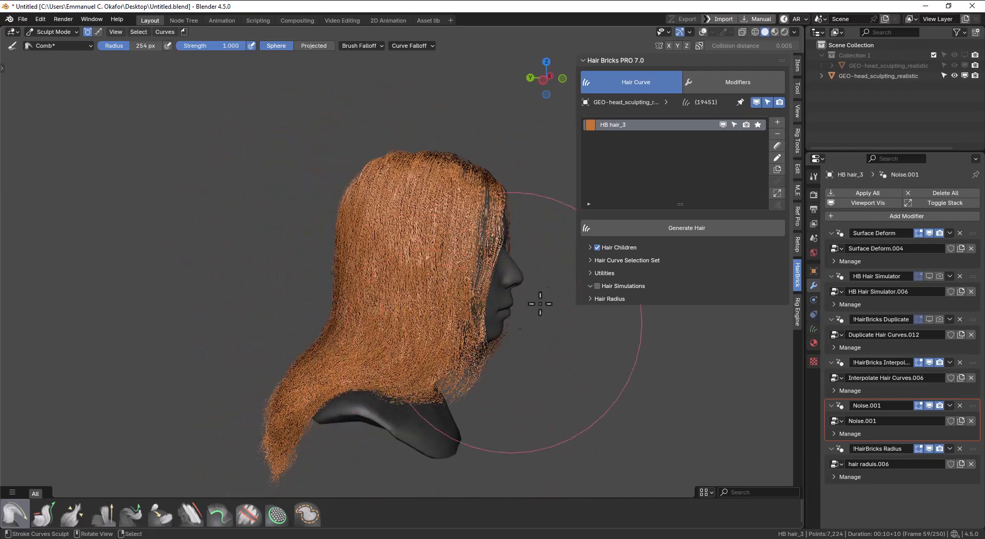
pyautogui.click(614, 259)
pyautogui.click(613, 260)
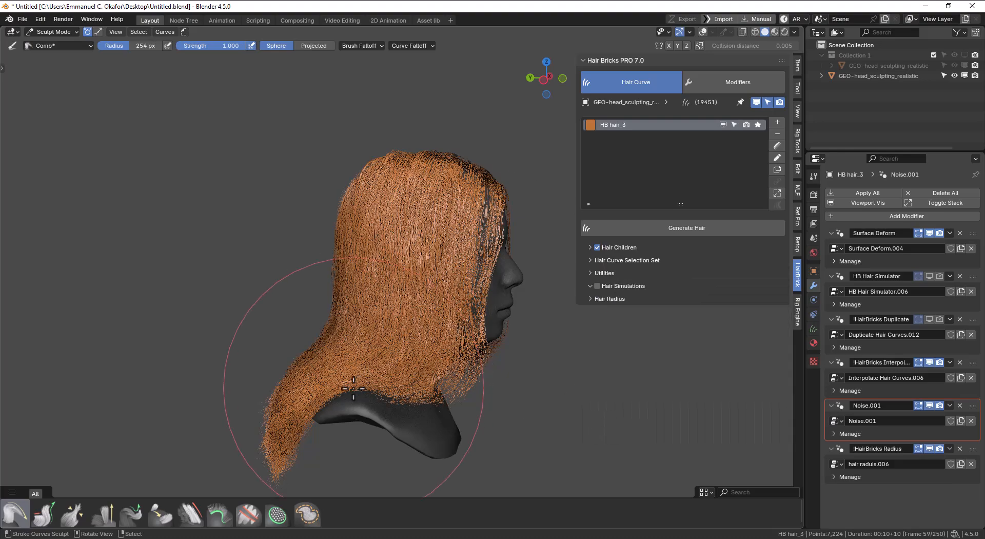
pyautogui.moveTo(373, 409); pyautogui.dragTo(383, 379, button='middle')
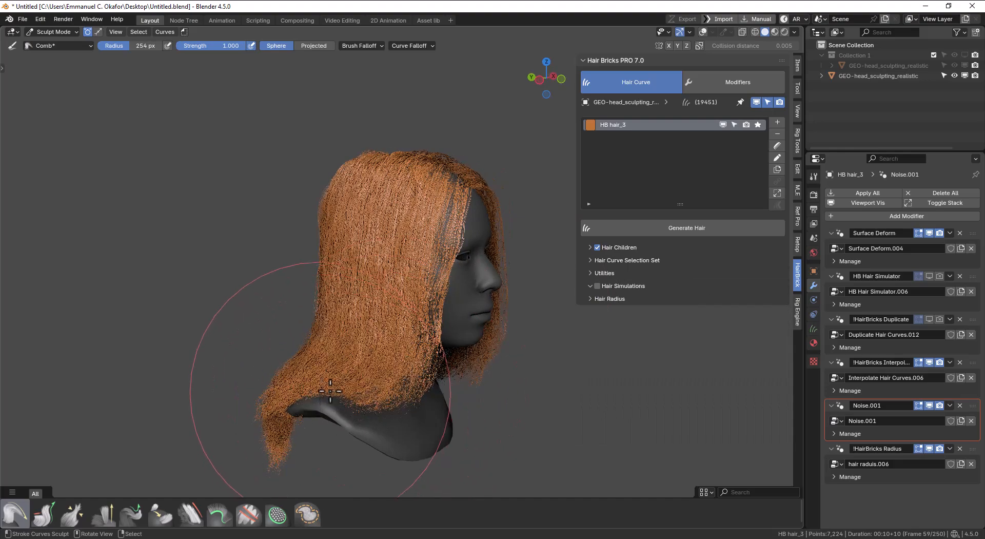
pyautogui.moveTo(319, 383); pyautogui.dragTo(444, 395, button='middle')
pyautogui.keyDown('shift'); pyautogui.moveTo(482, 430); pyautogui.dragTo(422, 367, button='middle'); pyautogui.keyUp('shift')
pyautogui.scroll(2, 422, 367)
pyautogui.moveTo(515, 376); pyautogui.dragTo(420, 377)
pyautogui.moveTo(267, 381); pyautogui.dragTo(358, 372)
pyautogui.moveTo(362, 373); pyautogui.dragTo(464, 364, button='middle')
pyautogui.moveTo(489, 332); pyautogui.dragTo(341, 318, button='middle')
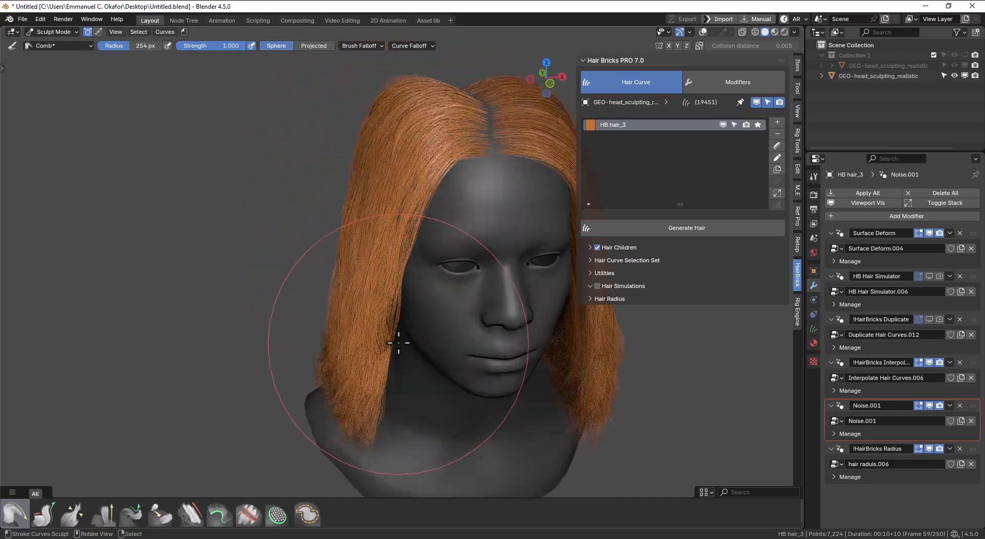
# Step: Set the Comb radius to 165 px and comb the strands along the side of the face
pyautogui.scroll(3, 342, 303)
pyautogui.scroll(-3, 342, 302)
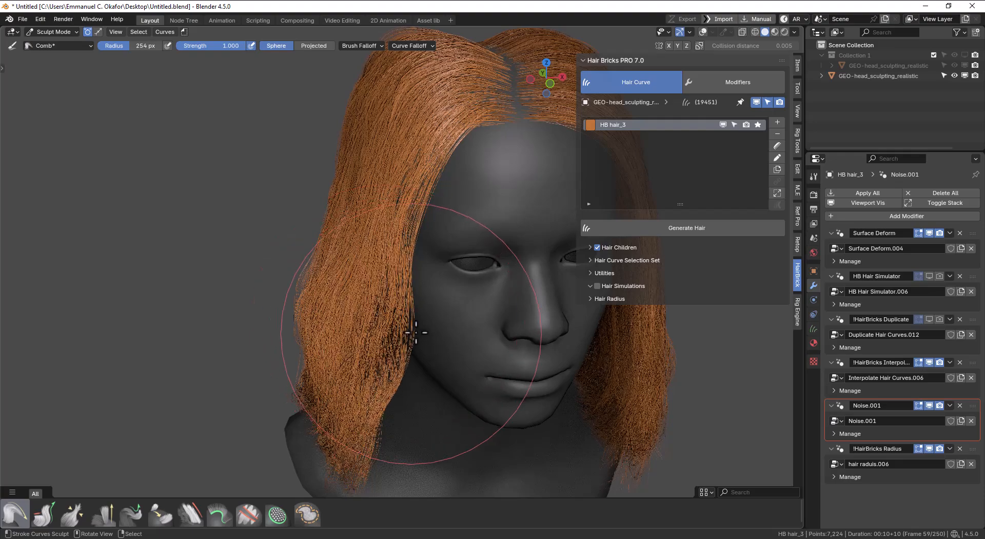
pyautogui.moveTo(403, 330); pyautogui.dragTo(385, 266, button='middle')
pyautogui.moveTo(330, 241); pyautogui.dragTo(454, 280, button='middle')
pyautogui.press('f')
pyautogui.click(437, 265)
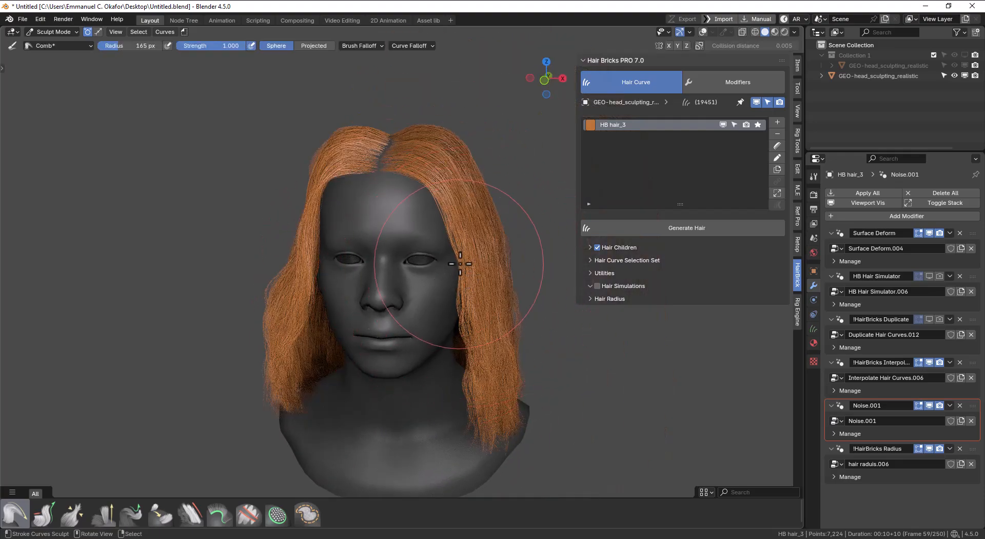
pyautogui.moveTo(452, 269); pyautogui.dragTo(455, 281)
pyautogui.moveTo(462, 333); pyautogui.dragTo(446, 345)
pyautogui.moveTo(451, 343)
pyautogui.mouseDown(button='middle')
pyautogui.moveTo(395, 328)
pyautogui.moveTo(409, 323)
pyautogui.moveTo(451, 355)
pyautogui.moveTo(523, 349)
pyautogui.moveTo(329, 348)
pyautogui.mouseUp(button='middle')
# Step: Return to Object Mode and add a Clump styling modifier to the hair
pyautogui.hotkey('ctrl', 'Tab')
pyautogui.click(259, 315)
pyautogui.scroll(3, 523, 349)
pyautogui.click(742, 87)
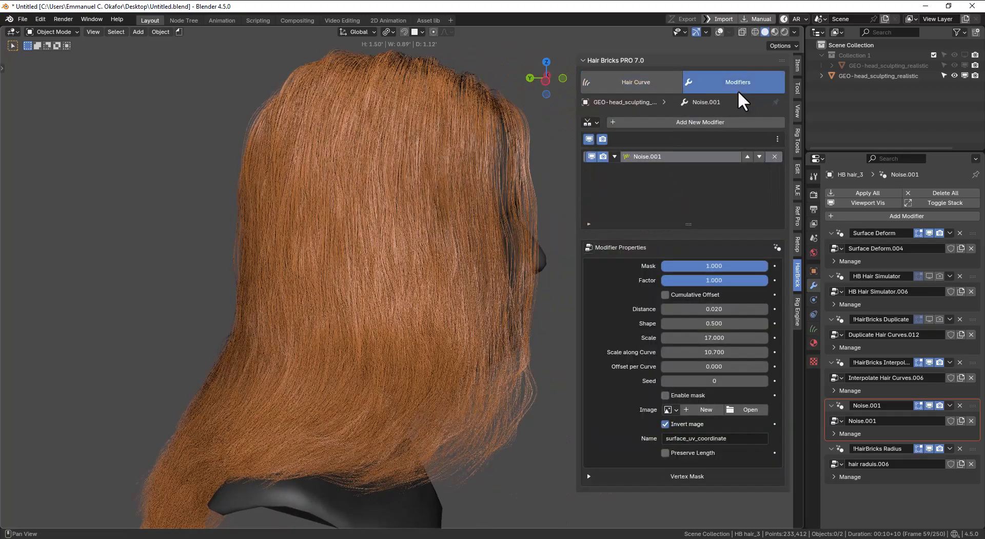
pyautogui.click(697, 122)
pyautogui.click(698, 149)
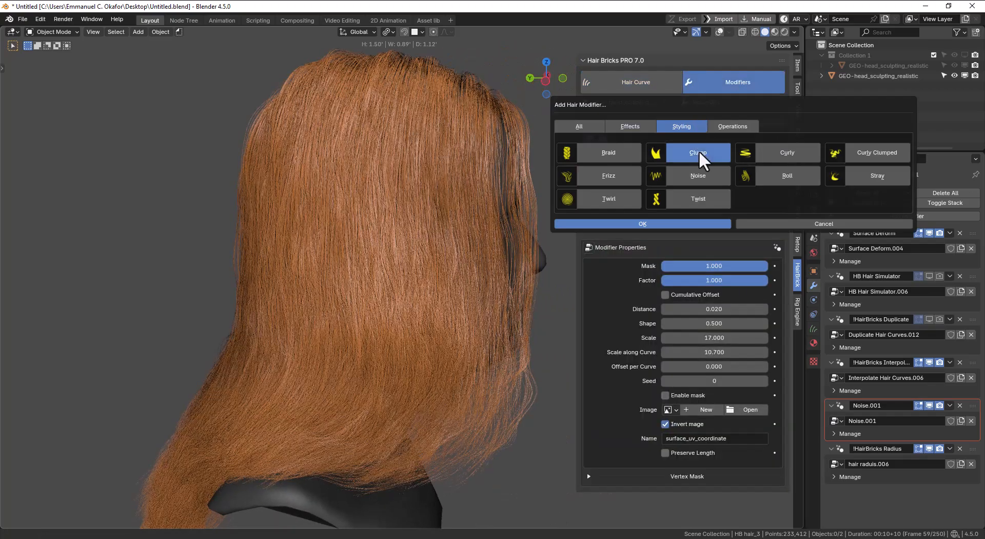
pyautogui.moveTo(429, 303); pyautogui.dragTo(416, 149, button='middle')
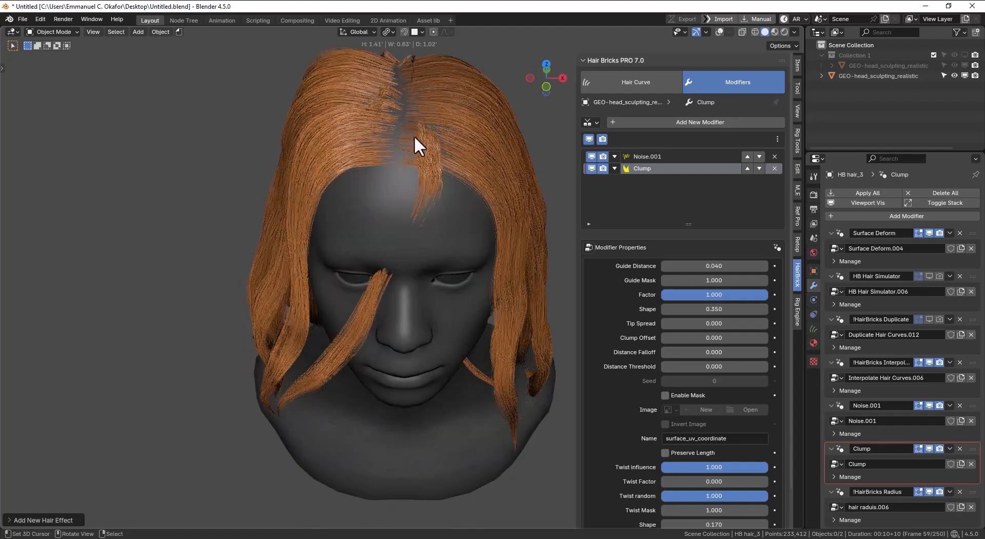
pyautogui.moveTo(414, 228); pyautogui.dragTo(473, 171, button='middle')
# Step: Try a Guide Distance of 0.020 on the Clump modifier, then set it to 0.030
pyautogui.click(662, 77)
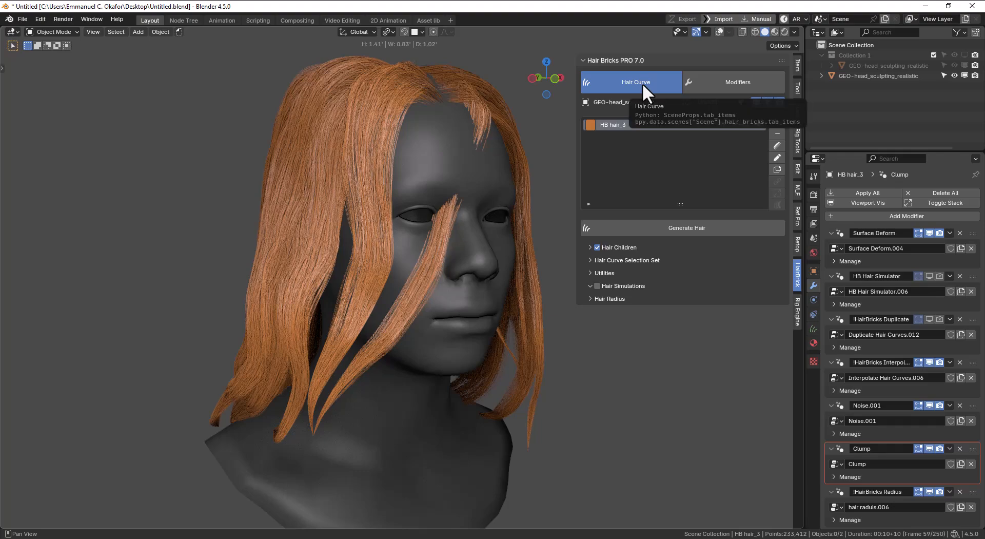
pyautogui.moveTo(539, 144); pyautogui.dragTo(452, 192, button='middle')
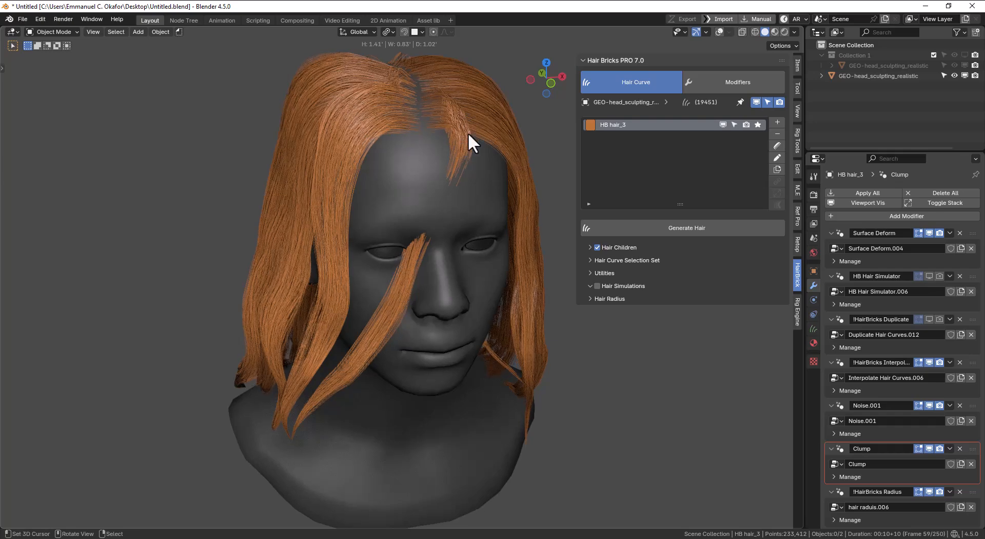
pyautogui.click(755, 82)
pyautogui.click(728, 266)
pyautogui.press('Return')
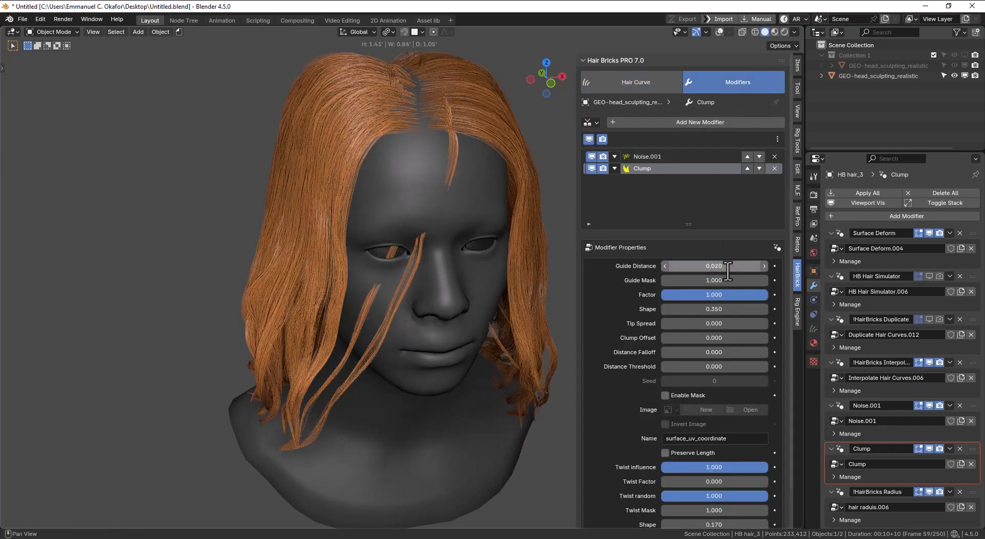
pyautogui.moveTo(462, 325); pyautogui.dragTo(436, 333, button='middle')
pyautogui.moveTo(713, 265)
pyautogui.mouseDown()
pyautogui.moveTo(731, 266)
pyautogui.moveTo(721, 265)
pyautogui.mouseUp()
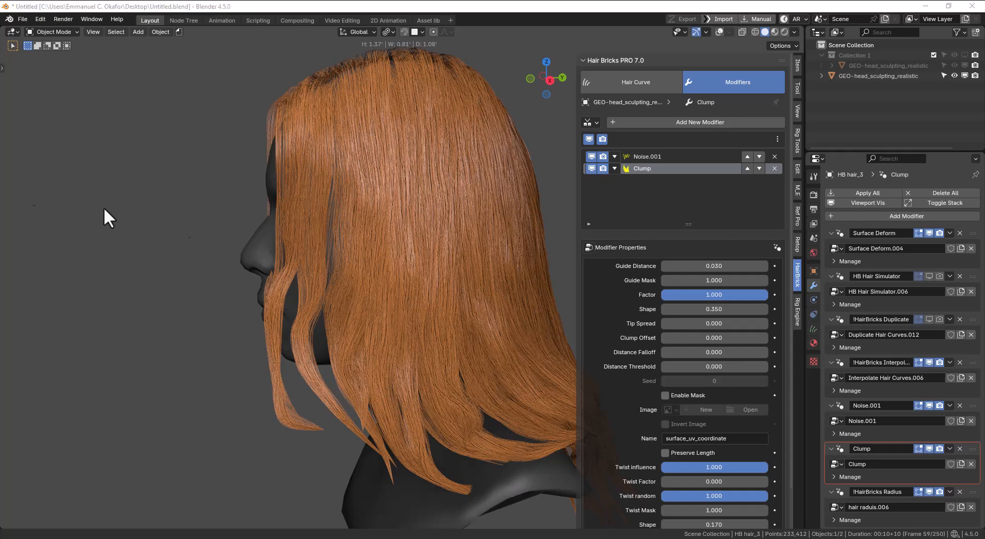
# Step: Switch to YouTube in the browser, open the "#02 Clump Hair Group" geometry nodes video, pause it and return to Blender
pyautogui.scroll(3, 314, 277)
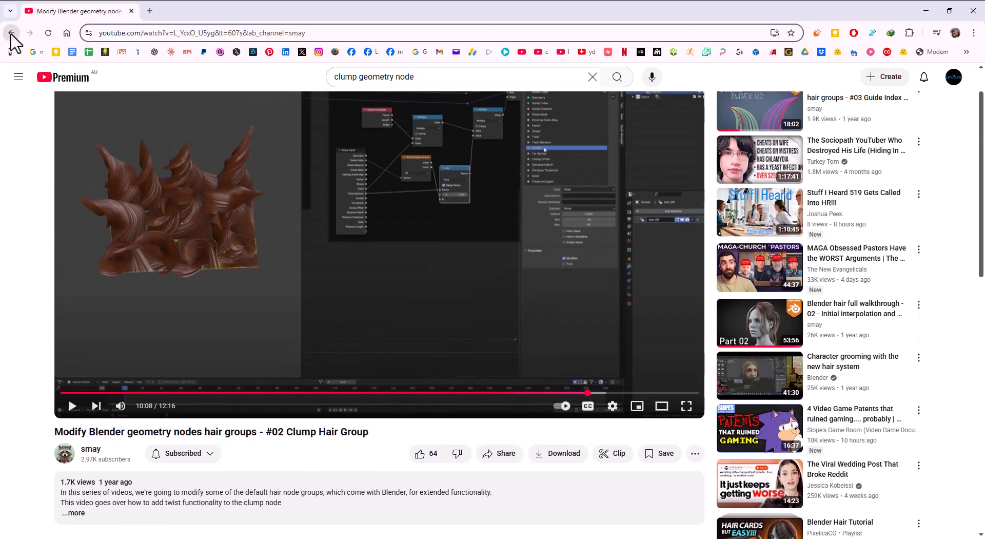
pyautogui.click(10, 33)
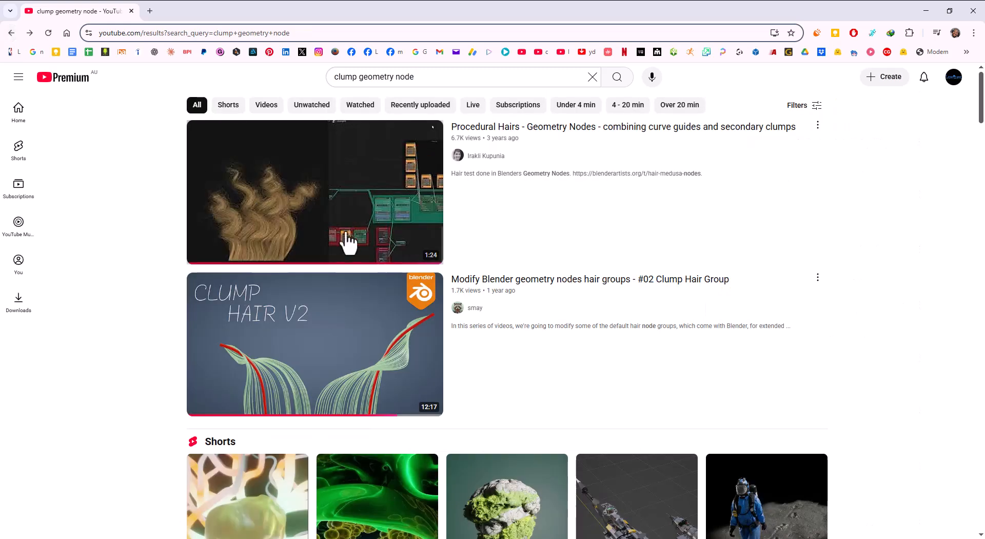
pyautogui.click(295, 369)
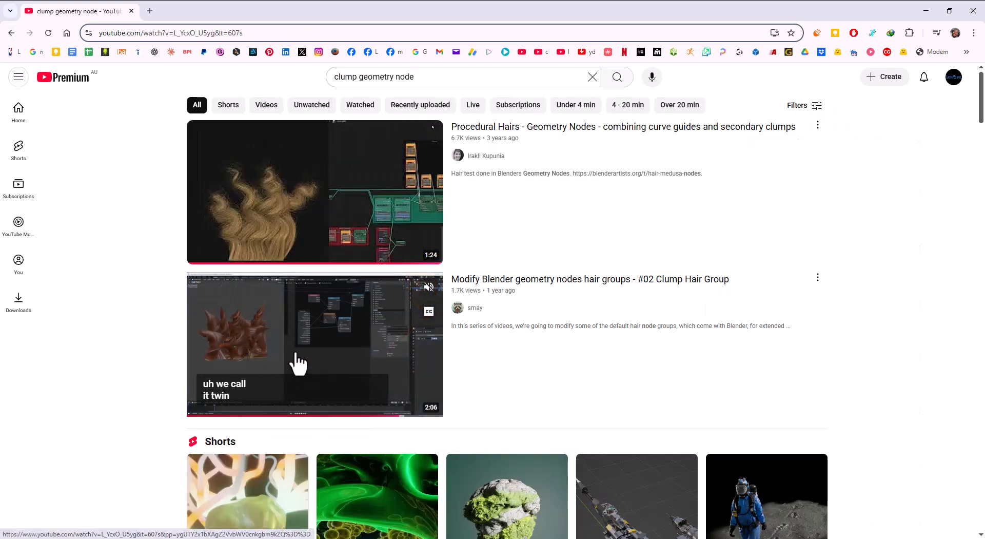
pyautogui.scroll(-2, 309, 297)
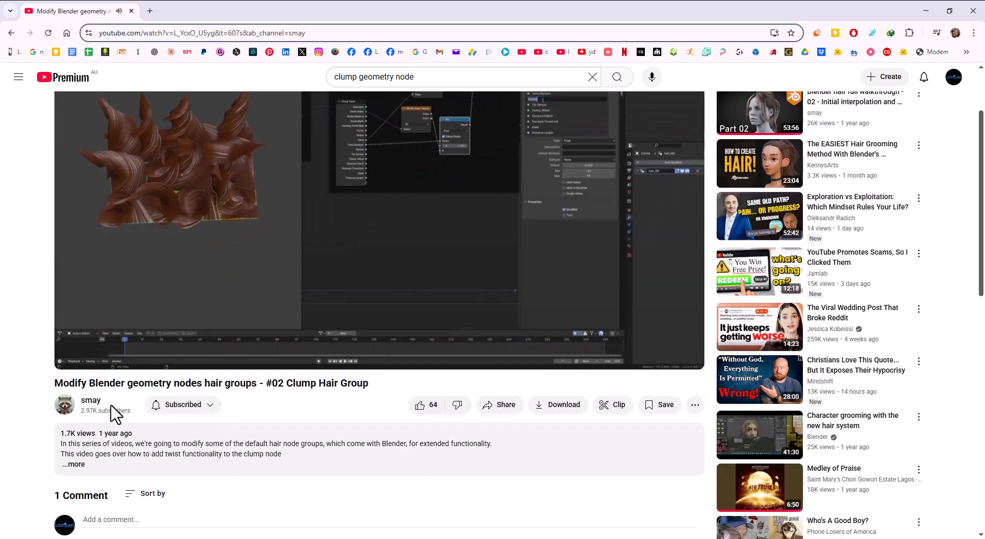
pyautogui.click(299, 211)
pyautogui.scroll(2, 402, 399)
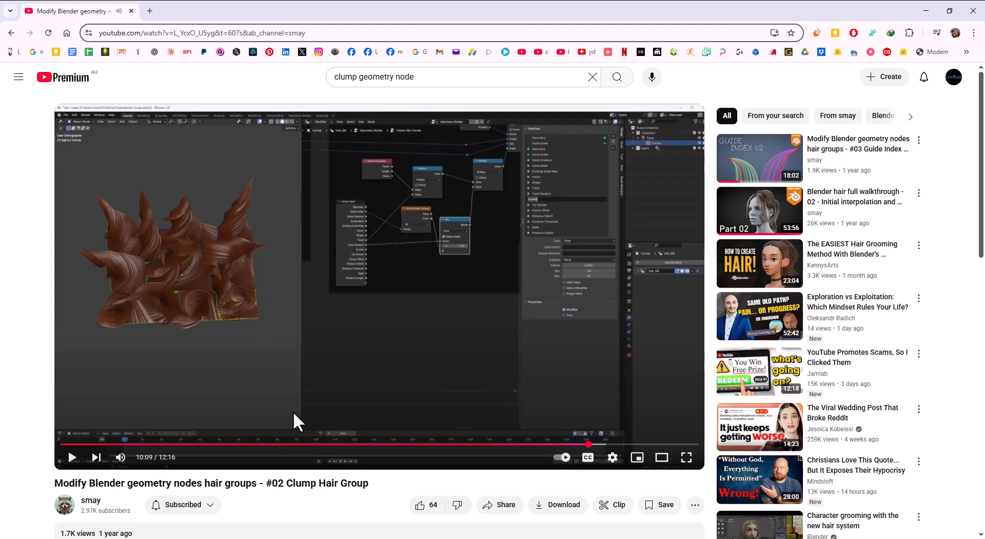
pyautogui.click(926, 10)
pyautogui.moveTo(395, 230); pyautogui.dragTo(371, 231, button='middle')
pyautogui.scroll(4, 404, 220)
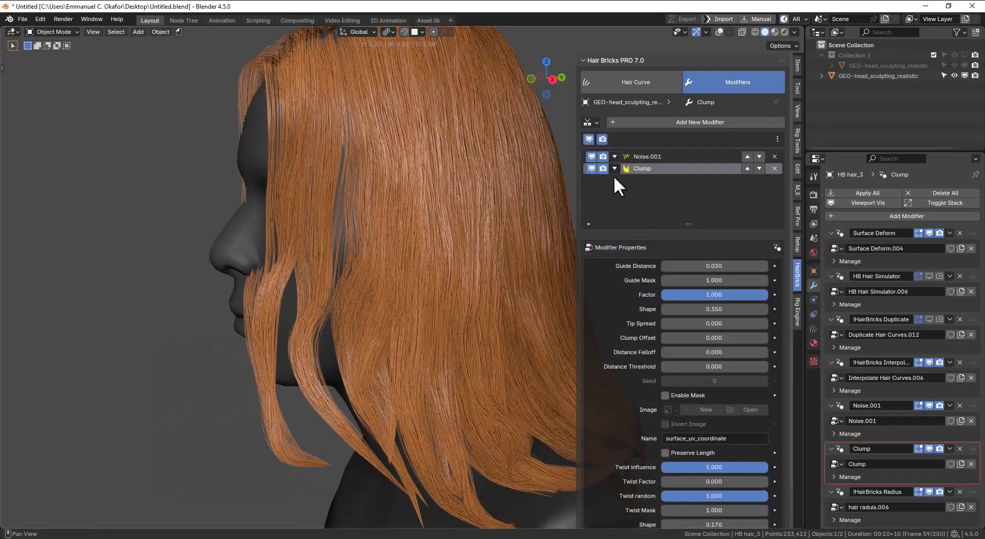
# Step: Set the Clump modifier's Guide Distance to 0.050 and duplicate the modifier
pyautogui.moveTo(401, 262); pyautogui.dragTo(365, 241, button='middle')
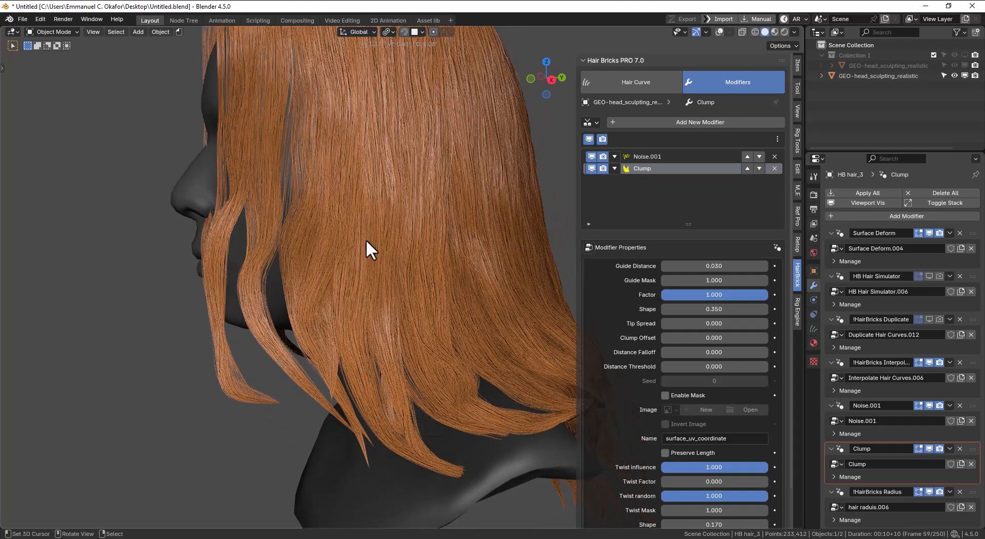
pyautogui.moveTo(714, 266)
pyautogui.mouseDown()
pyautogui.moveTo(741, 266)
pyautogui.moveTo(717, 266)
pyautogui.mouseUp()
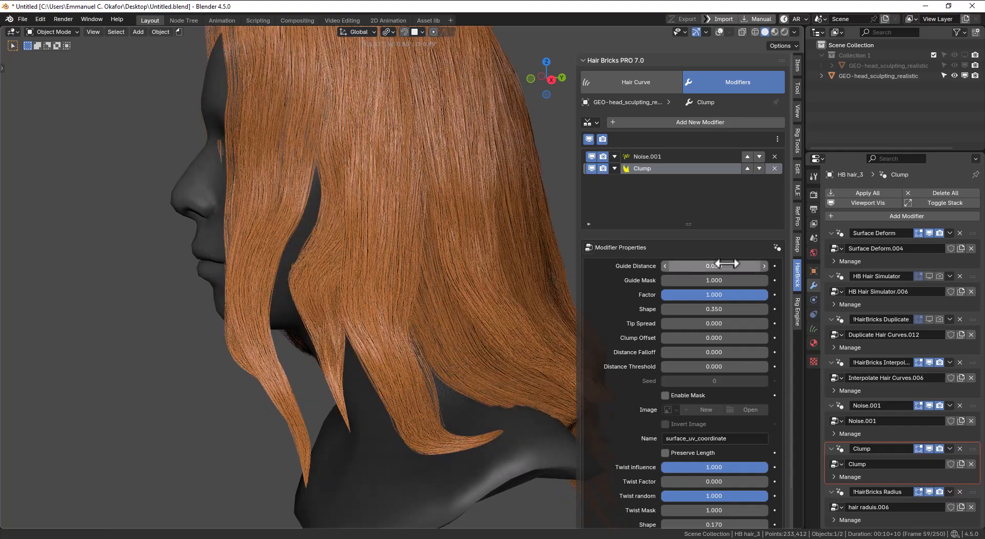
pyautogui.click(615, 168)
pyautogui.click(645, 193)
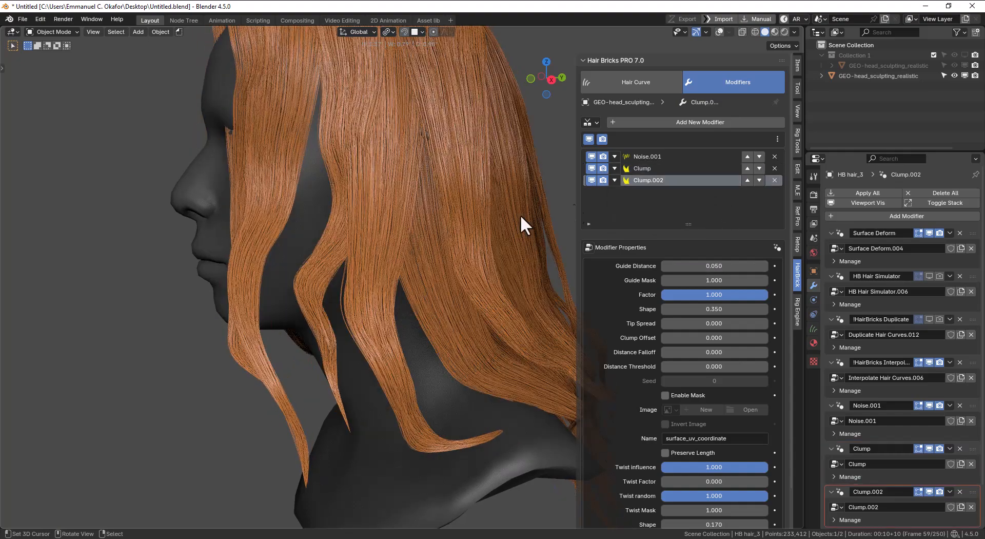
# Step: Try a Guide Distance of 0.030 on the duplicated Clump modifier, inspect the strands and delete the duplicate
pyautogui.moveTo(717, 267); pyautogui.dragTo(715, 266)
pyautogui.scroll(3, 375, 288)
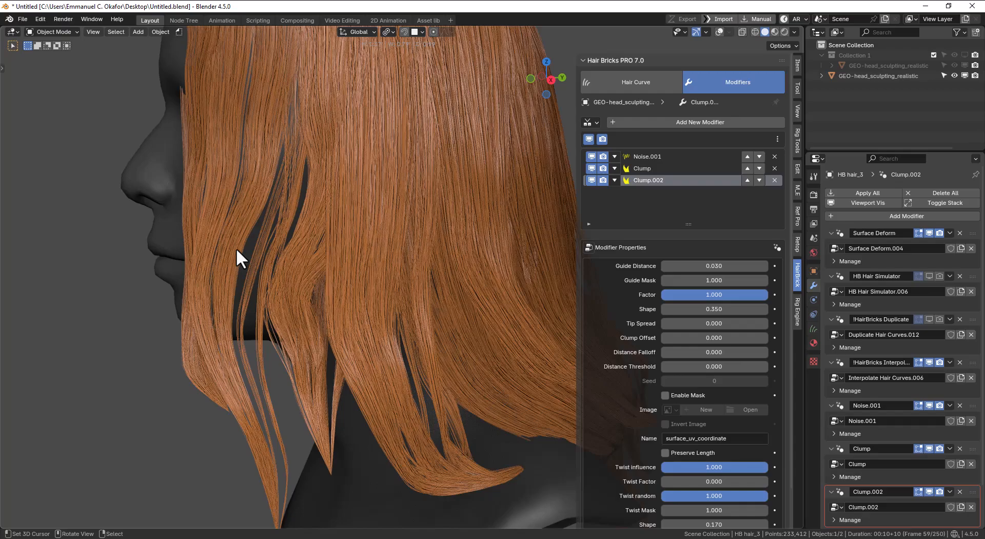
pyautogui.moveTo(236, 248); pyautogui.dragTo(323, 244, button='middle')
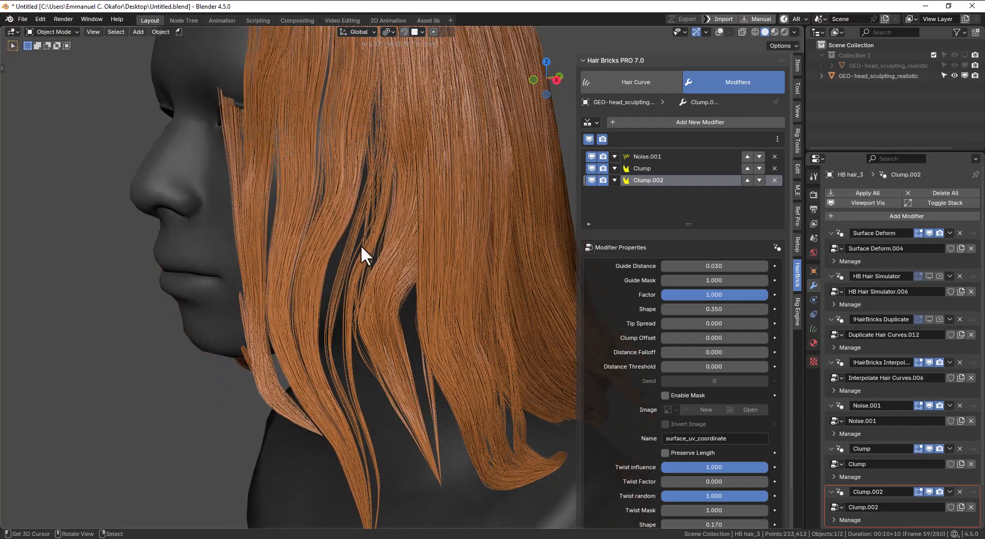
pyautogui.scroll(-5, 393, 251)
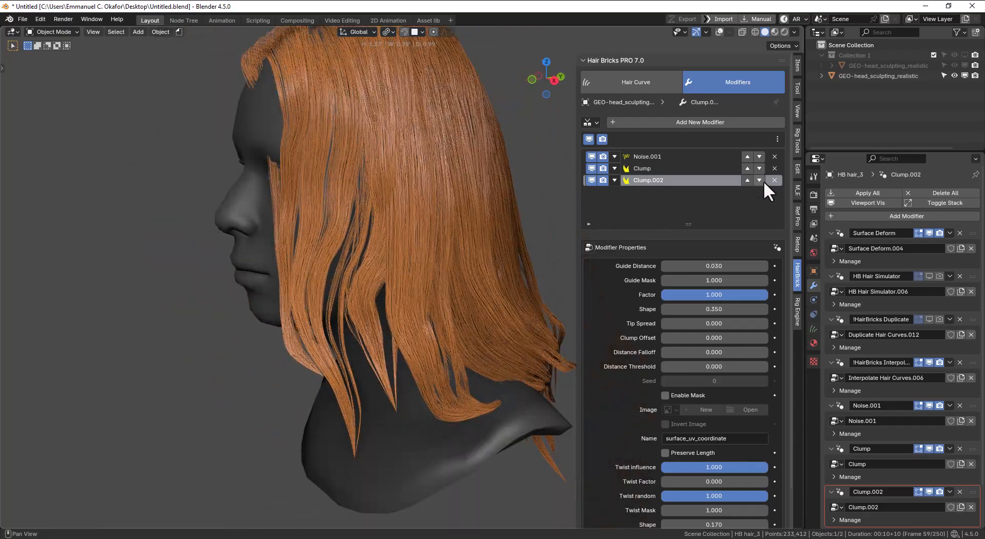
pyautogui.click(775, 180)
# Step: Set the remaining Clump modifier's Guide Distance to 0.010 and check the hair from the front and above
pyautogui.moveTo(503, 226); pyautogui.dragTo(408, 226, button='middle')
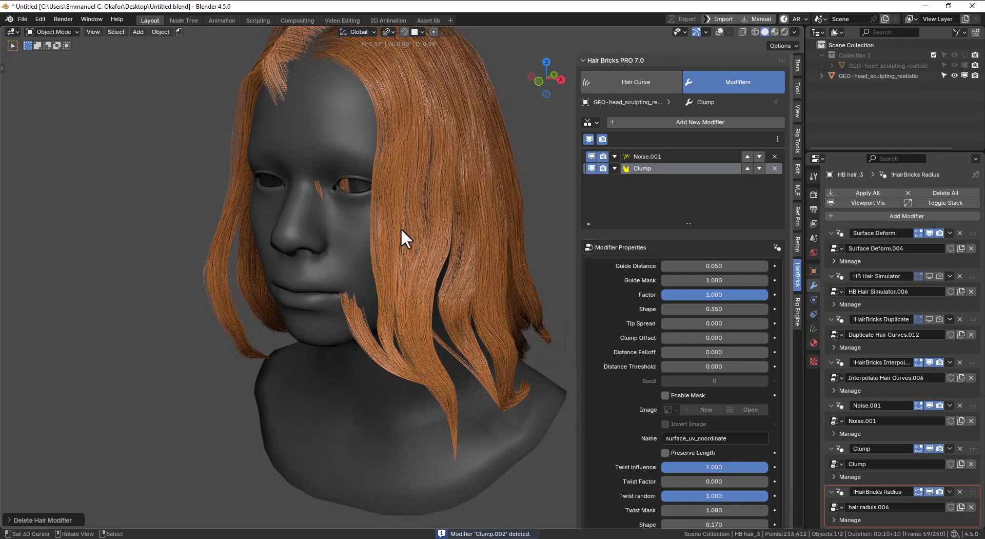
pyautogui.moveTo(283, 232); pyautogui.dragTo(330, 235, button='middle')
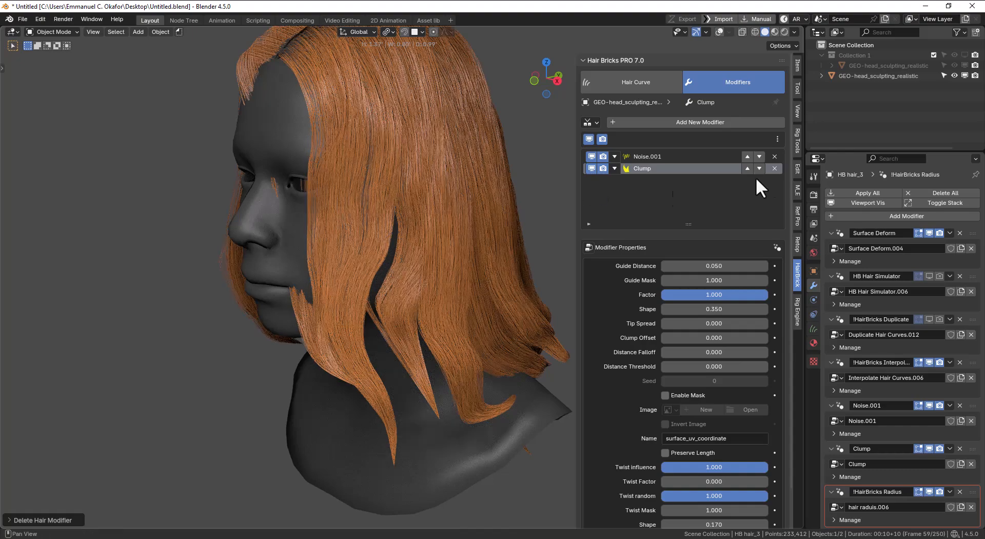
pyautogui.press('KP_1')
pyautogui.click(734, 266)
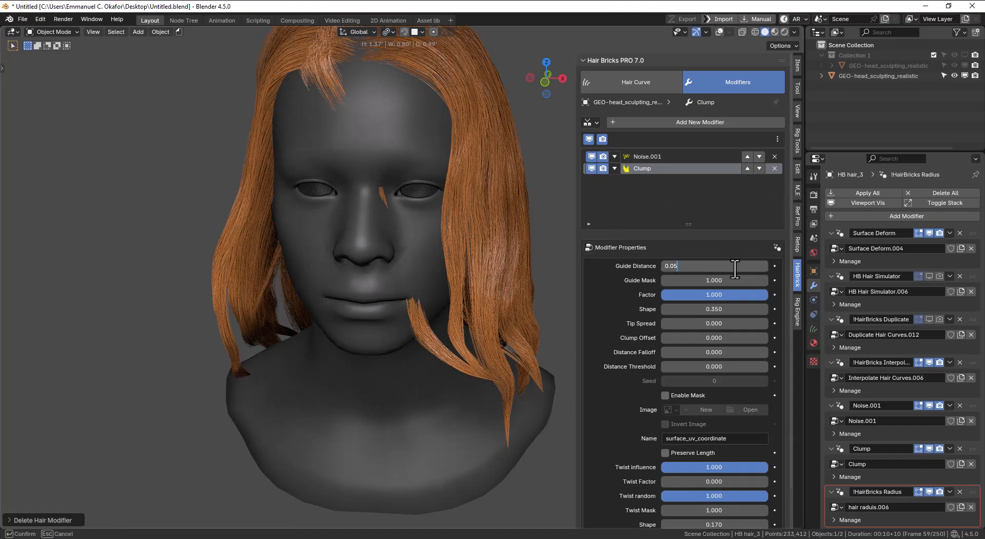
pyautogui.write('1')
pyautogui.press('Return')
pyautogui.moveTo(494, 271); pyautogui.dragTo(450, 269, button='middle')
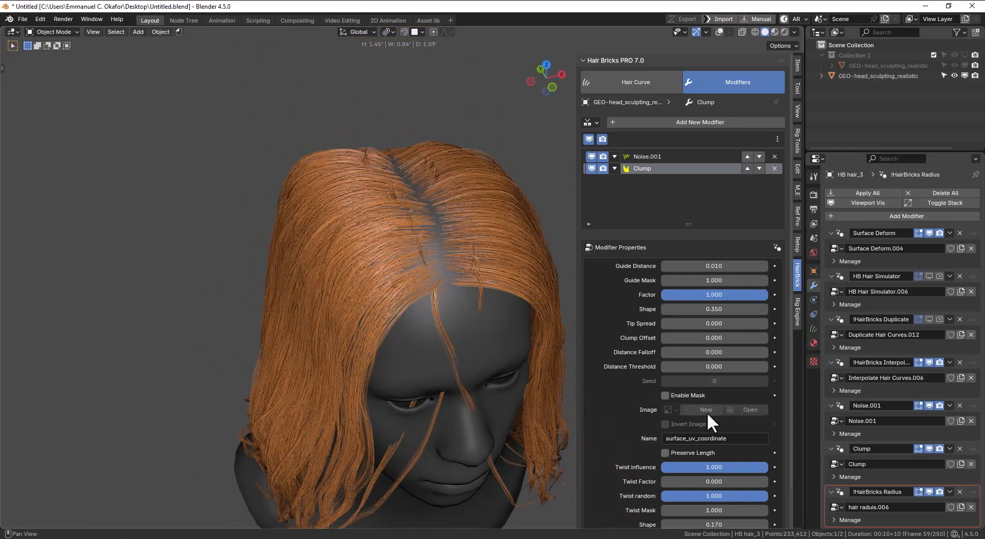
# Step: Enable the mask on the Clump modifier and create a new 2048 px mask image named Hair CLump Mask
pyautogui.click(670, 393)
pyautogui.moveTo(534, 359); pyautogui.dragTo(493, 323, button='middle')
pyautogui.scroll(-2, 735, 348)
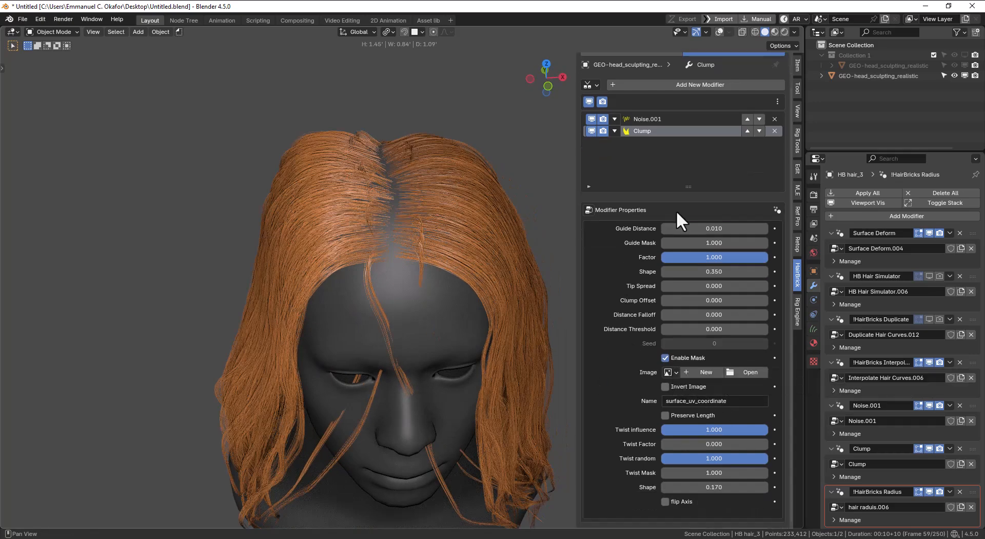
pyautogui.click(706, 369)
pyautogui.moveTo(680, 355); pyautogui.dragTo(657, 253)
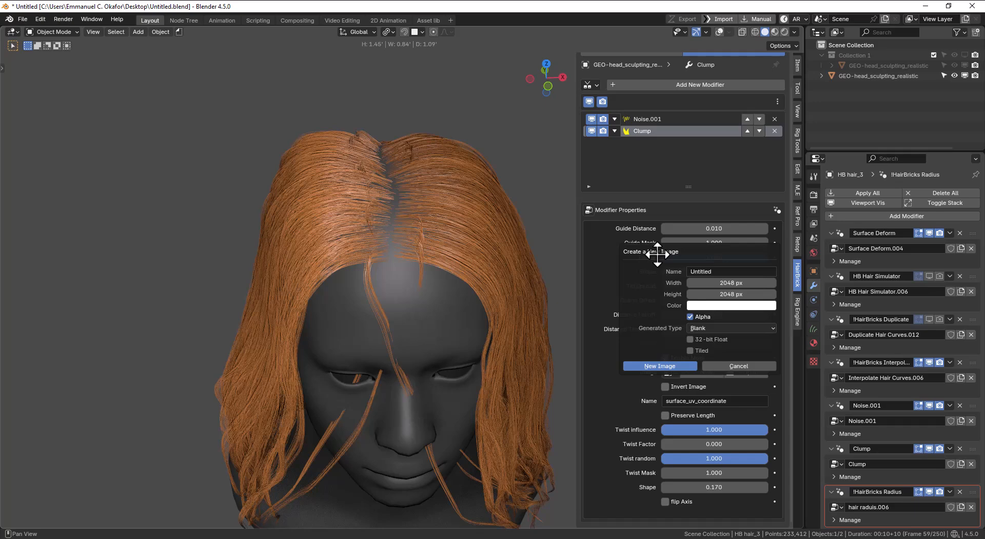
pyautogui.click(747, 306)
pyautogui.click(743, 270)
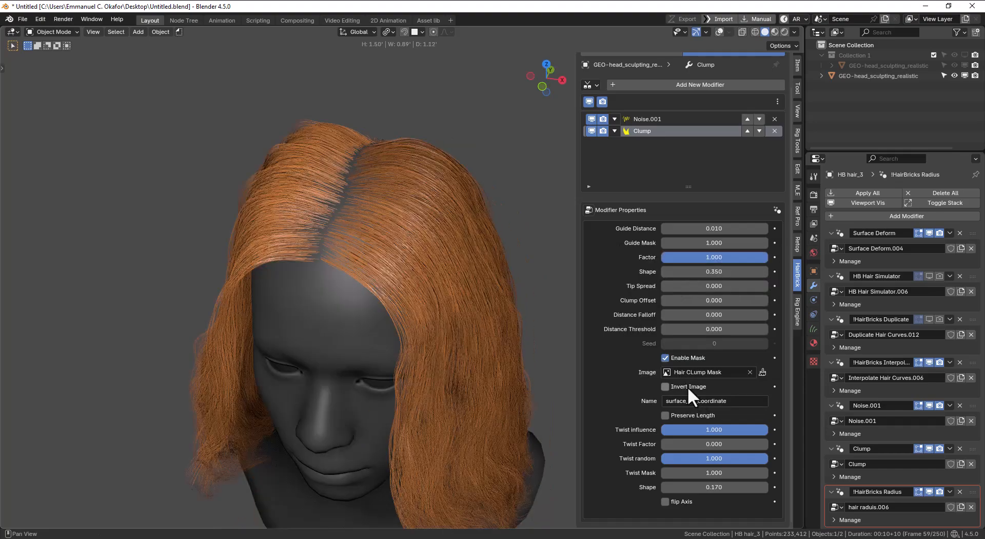
# Step: Invert the Clump mask image and open it for texture painting with a brush radius of 15 px
pyautogui.click(687, 386)
pyautogui.moveTo(528, 331); pyautogui.dragTo(520, 334, button='middle')
pyautogui.click(762, 372)
pyautogui.press('f')
pyautogui.click(333, 193)
pyautogui.rightClick(331, 181)
pyautogui.moveTo(331, 147); pyautogui.dragTo(332, 166)
pyautogui.moveTo(406, 205); pyautogui.dragTo(417, 219, button='middle')
pyautogui.press('f')
pyautogui.click(381, 206)
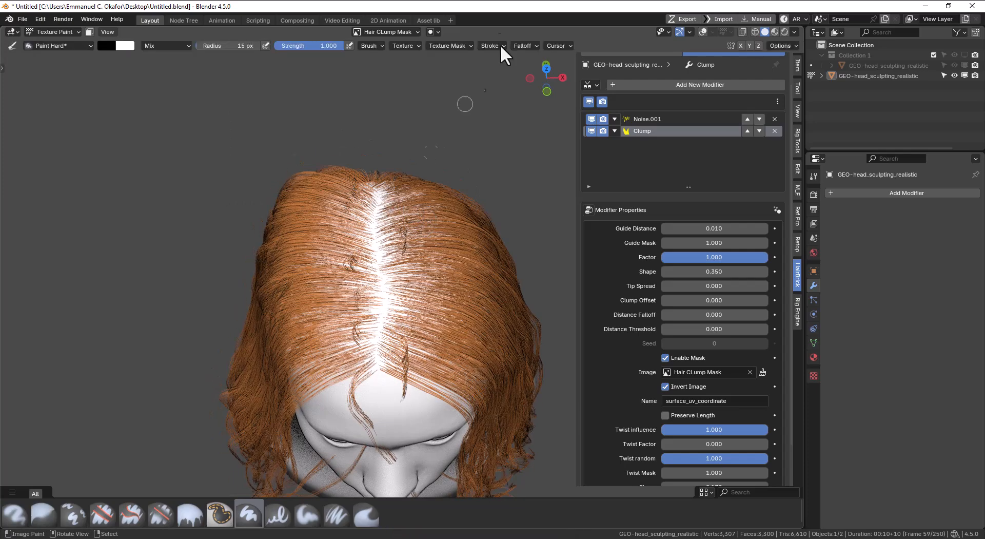
# Step: Paint the Hair CLump Mask black along the hair parting and return to Object Mode
pyautogui.click(534, 45)
pyautogui.moveTo(446, 149); pyautogui.dragTo(377, 189, button='middle')
pyautogui.click(377, 190)
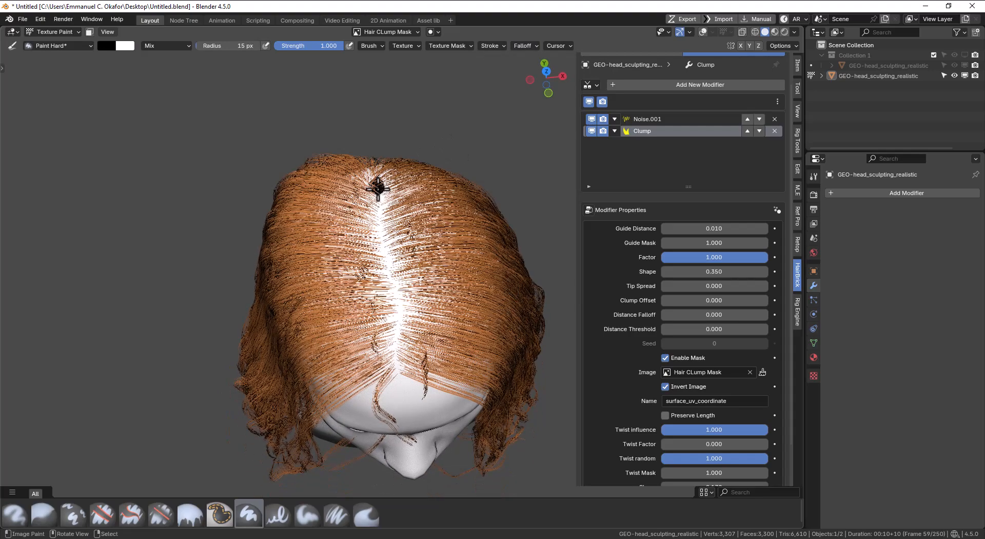
pyautogui.moveTo(399, 297); pyautogui.dragTo(402, 399)
pyautogui.moveTo(402, 399)
pyautogui.mouseDown(button='middle')
pyautogui.moveTo(413, 260)
pyautogui.moveTo(451, 220)
pyautogui.moveTo(497, 204)
pyautogui.mouseUp(button='middle')
pyautogui.press('q')
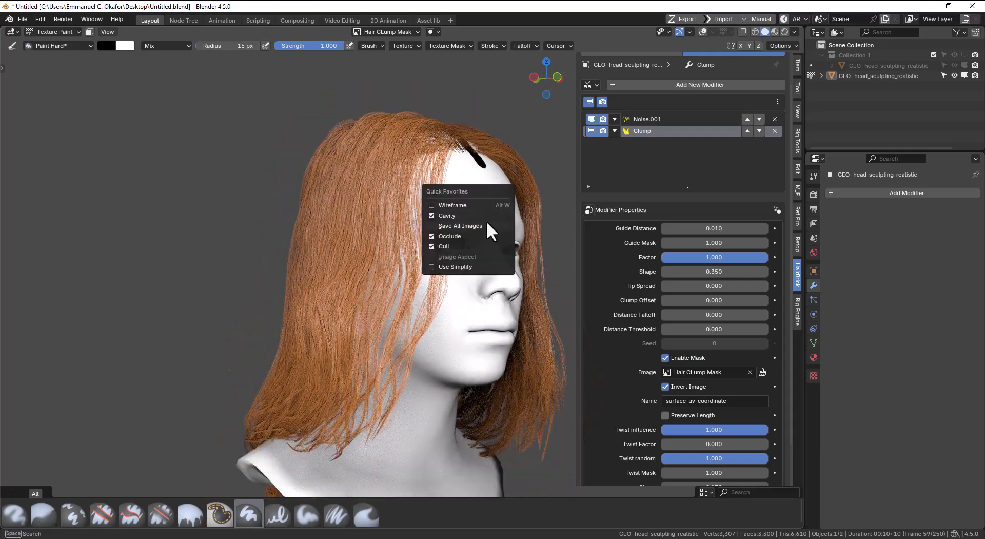
pyautogui.press('Escape')
pyautogui.hotkey('ctrl', 'Tab')
pyautogui.click(393, 225)
# Step: Set the masked Clump modifier's Guide Distance to 0.030
pyautogui.moveTo(444, 245); pyautogui.dragTo(500, 278, button='middle')
pyautogui.press('KP_1')
pyautogui.scroll(-2, 425, 274)
pyautogui.scroll(1, 500, 278)
pyautogui.click(764, 228)
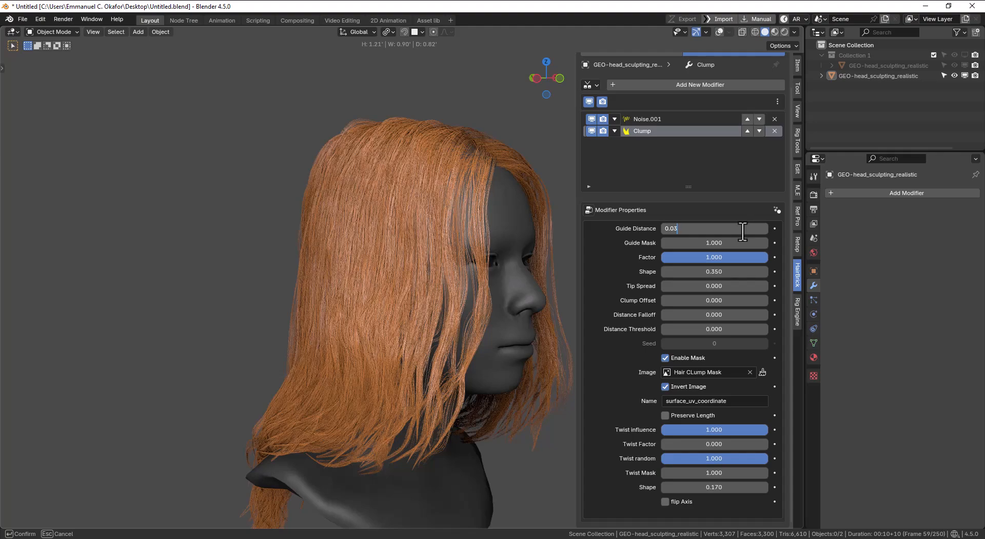
pyautogui.write('0.03')
pyautogui.press('Return')
pyautogui.moveTo(546, 254); pyautogui.dragTo(503, 260, button='middle')
# Step: Reopen the Hair CLump Mask for painting, widen the black area at the front of the parting and return to Object Mode
pyautogui.click(763, 372)
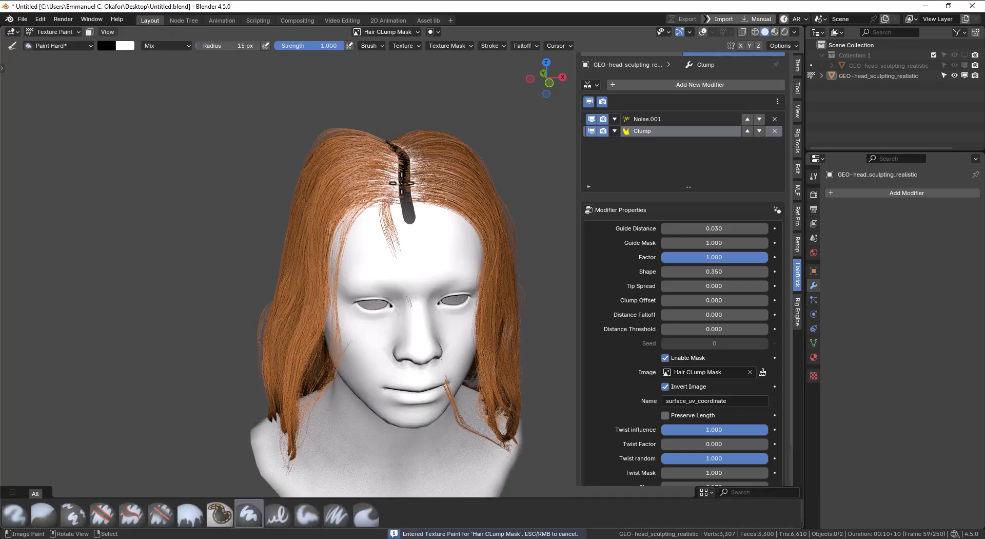
pyautogui.moveTo(401, 193)
pyautogui.mouseDown()
pyautogui.moveTo(403, 206)
pyautogui.moveTo(411, 160)
pyautogui.mouseUp()
pyautogui.moveTo(410, 160)
pyautogui.mouseDown(button='middle')
pyautogui.moveTo(428, 179)
pyautogui.moveTo(449, 177)
pyautogui.mouseUp(button='middle')
pyautogui.press('q')
pyautogui.press('Escape')
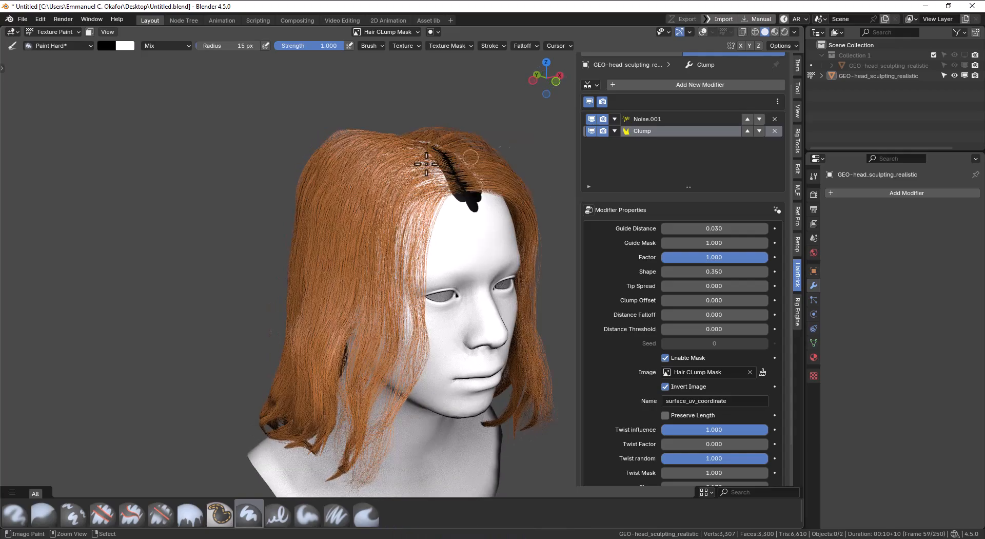
pyautogui.hotkey('ctrl', 'Tab')
pyautogui.click(407, 221)
# Step: Set the Clump modifier's Guide Distance back to 0.010 and view the clumping from the side
pyautogui.moveTo(407, 221); pyautogui.dragTo(484, 245, button='middle')
pyautogui.click(735, 228)
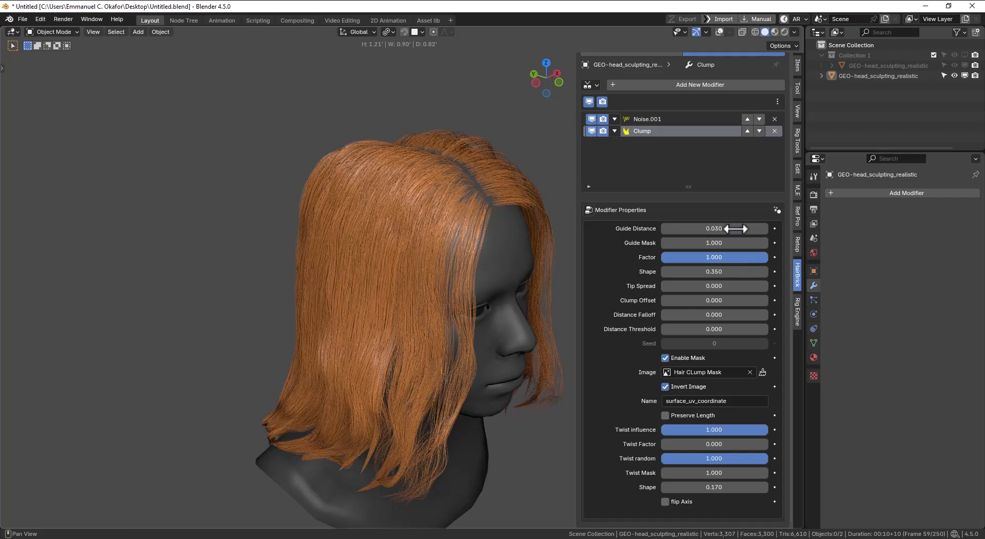
pyautogui.write('1')
pyautogui.press('Return')
pyautogui.moveTo(574, 231); pyautogui.dragTo(636, 206, button='middle')
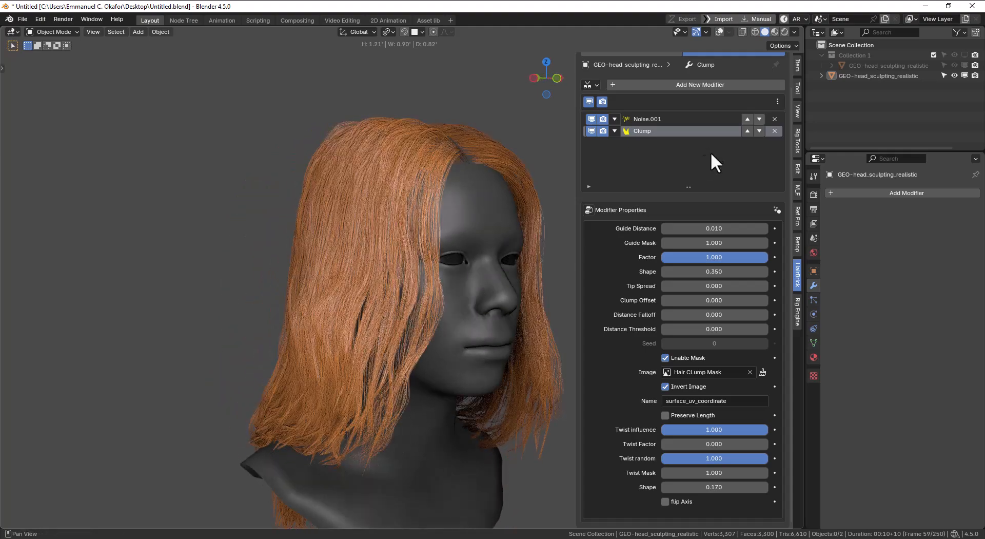
# Step: Hide the Clump modifier in the viewport and add a Curly Clumped styling modifier
pyautogui.click(592, 131)
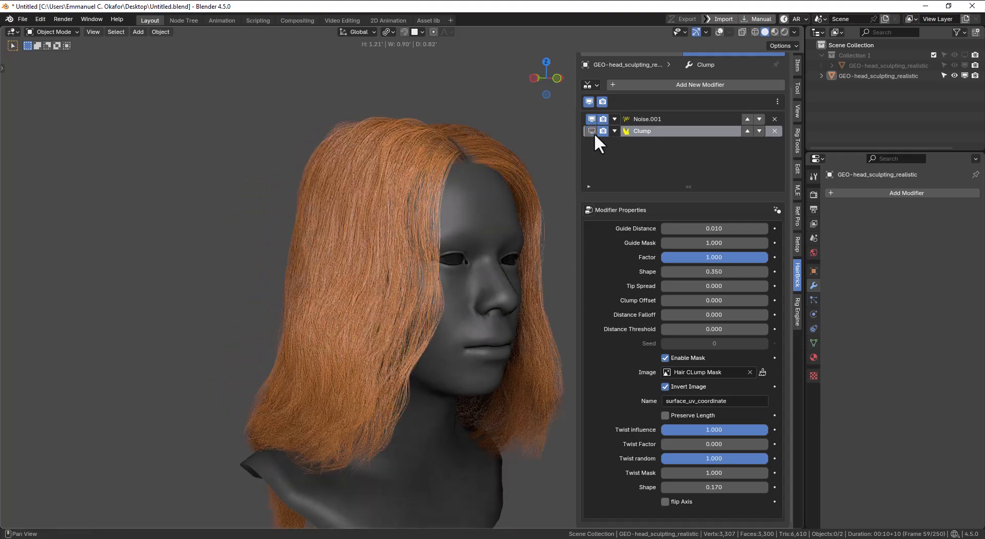
pyautogui.click(698, 84)
pyautogui.click(868, 124)
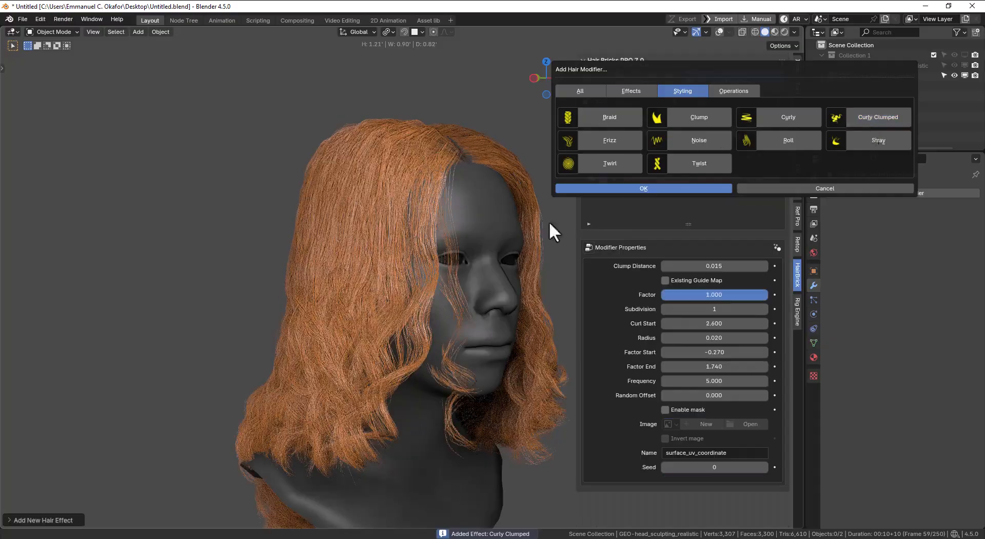
pyautogui.click(630, 188)
pyautogui.moveTo(405, 306); pyautogui.dragTo(210, 216, button='middle')
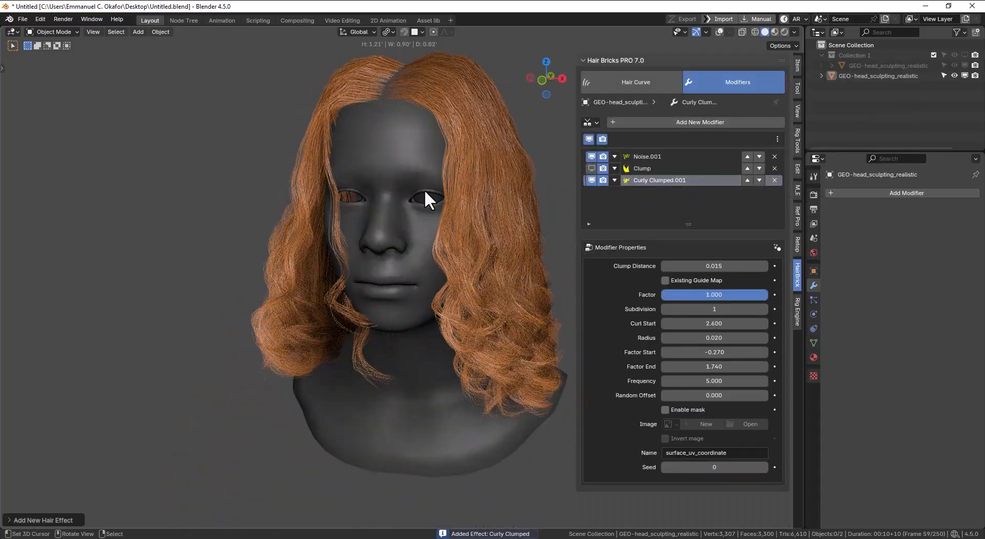
# Step: Enable the mask on the Curly Clumped modifier using the Hair CLump Mask image, inverted
pyautogui.moveTo(426, 191); pyautogui.dragTo(417, 237, button='middle')
pyautogui.click(665, 409)
pyautogui.click(669, 424)
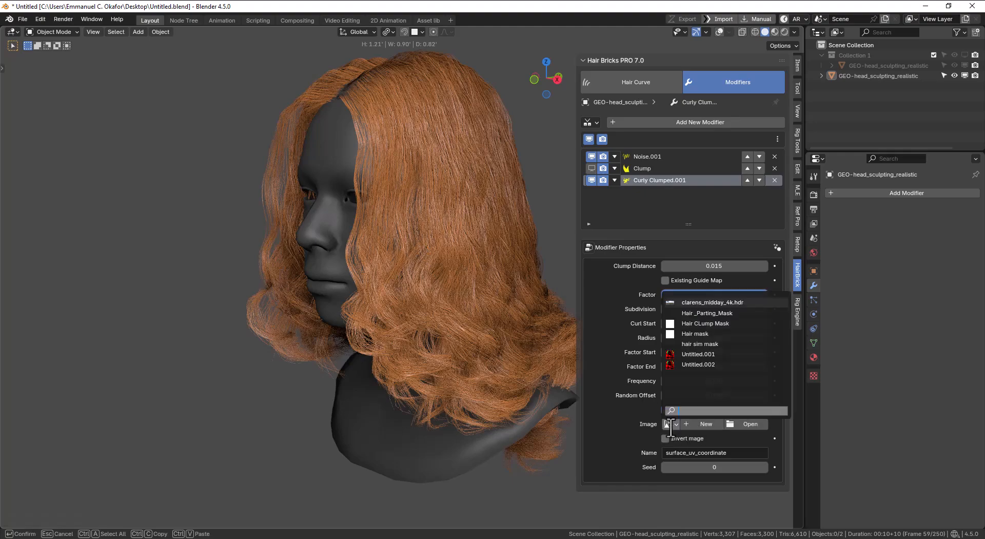
pyautogui.click(712, 323)
pyautogui.moveTo(527, 324); pyautogui.dragTo(369, 316, button='middle')
pyautogui.click(691, 437)
pyautogui.moveTo(539, 380); pyautogui.dragTo(472, 266, button='middle')
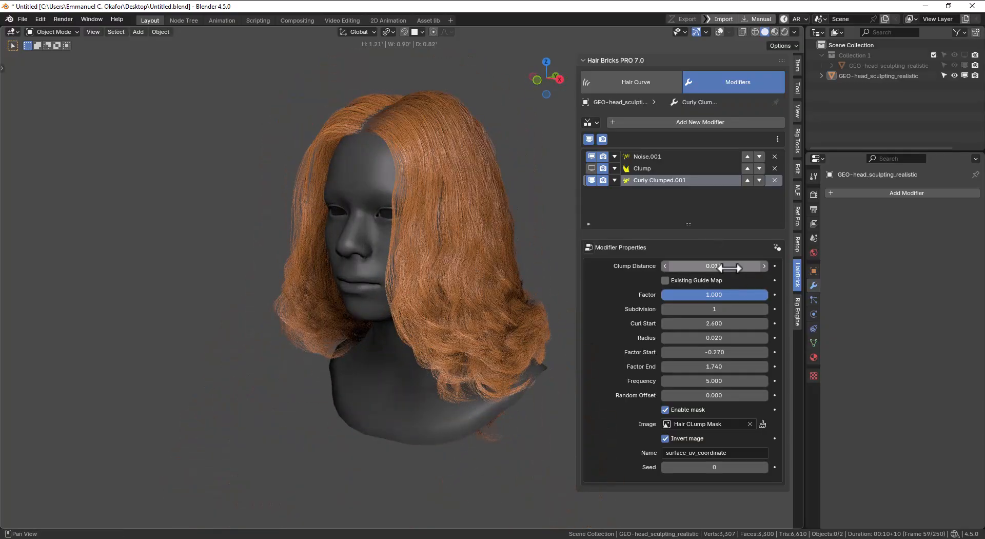
# Step: Try changing the Clump Distance and Factor of the Curly Clumped modifier while viewing the curls
pyautogui.write('2')
pyautogui.press('Return')
pyautogui.moveTo(445, 255); pyautogui.dragTo(405, 258, button='middle')
pyautogui.doubleClick(735, 295)
pyautogui.press('Return')
pyautogui.moveTo(482, 283); pyautogui.dragTo(676, 189, button='middle')
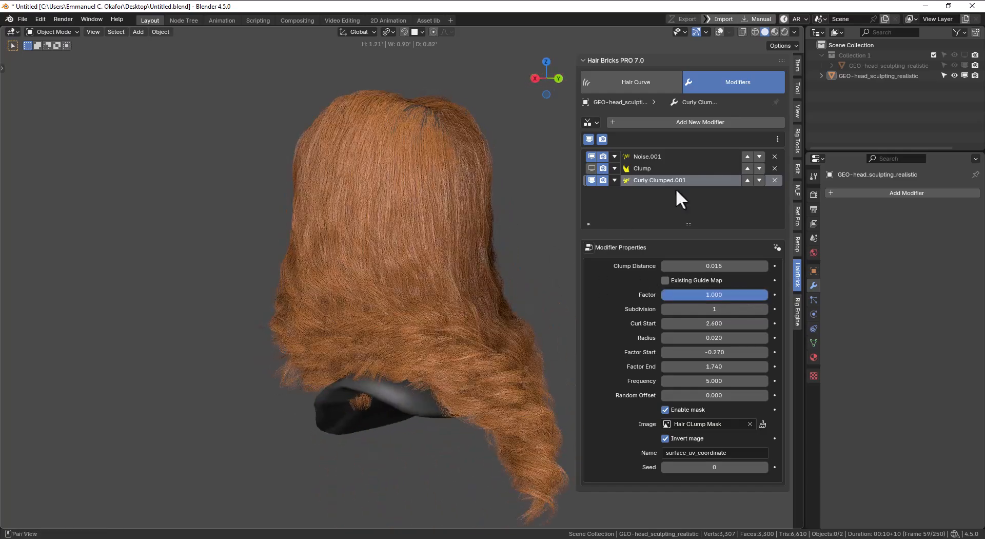
# Step: Show the Clump modifier again, placed below Curly Clumped, and set its Guide Distance to 0.020
pyautogui.click(591, 168)
pyautogui.click(759, 168)
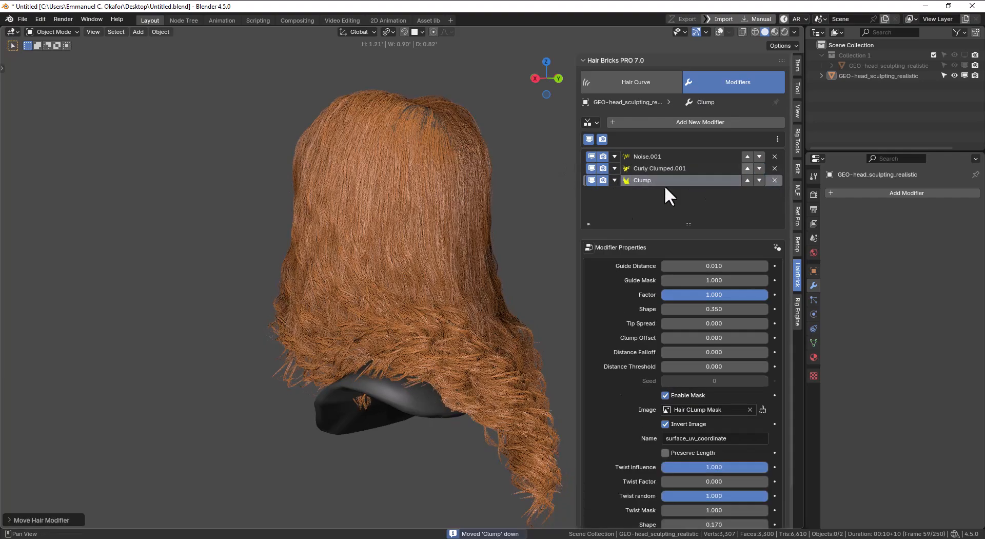
pyautogui.moveTo(451, 276); pyautogui.dragTo(622, 272, button='middle')
pyautogui.click(731, 266)
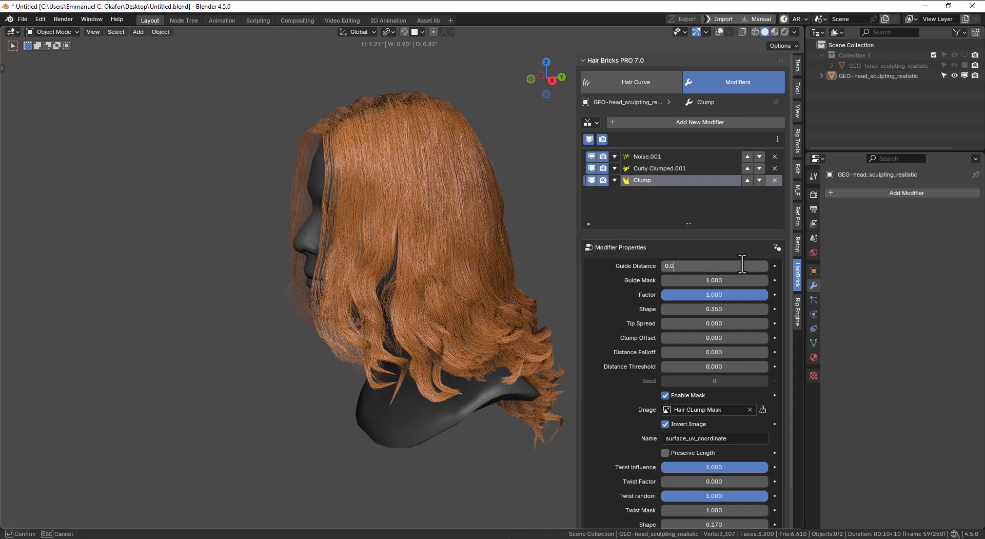
pyautogui.press('Return')
# Step: Enable Hair Simulations for the hair and play the simulation while viewing it from the front and back
pyautogui.click(617, 76)
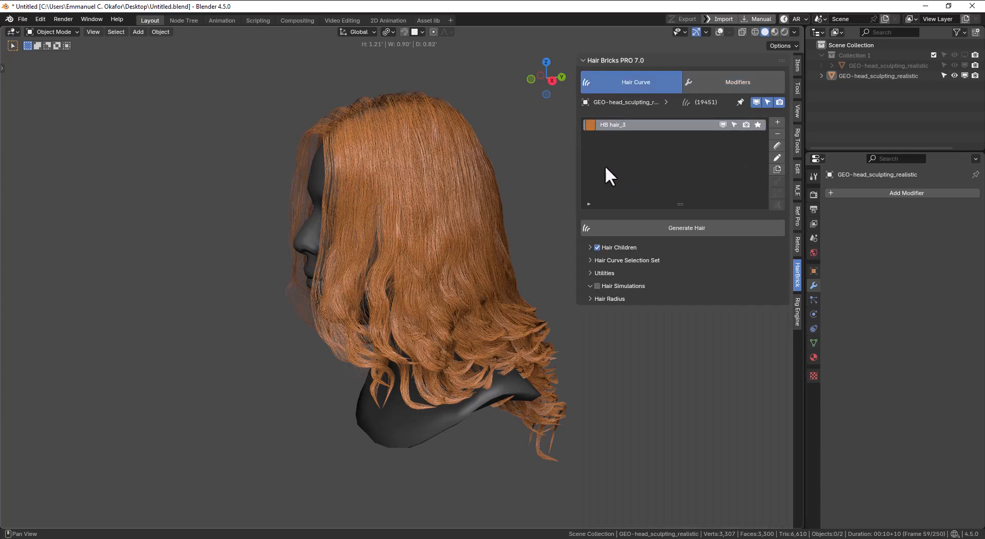
pyautogui.click(598, 285)
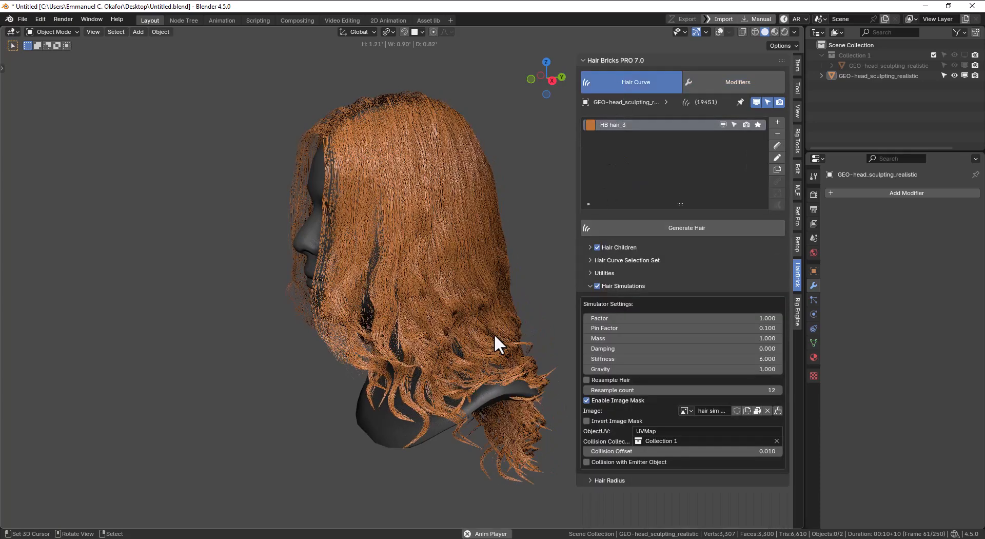
pyautogui.moveTo(494, 331); pyautogui.dragTo(549, 317, button='middle')
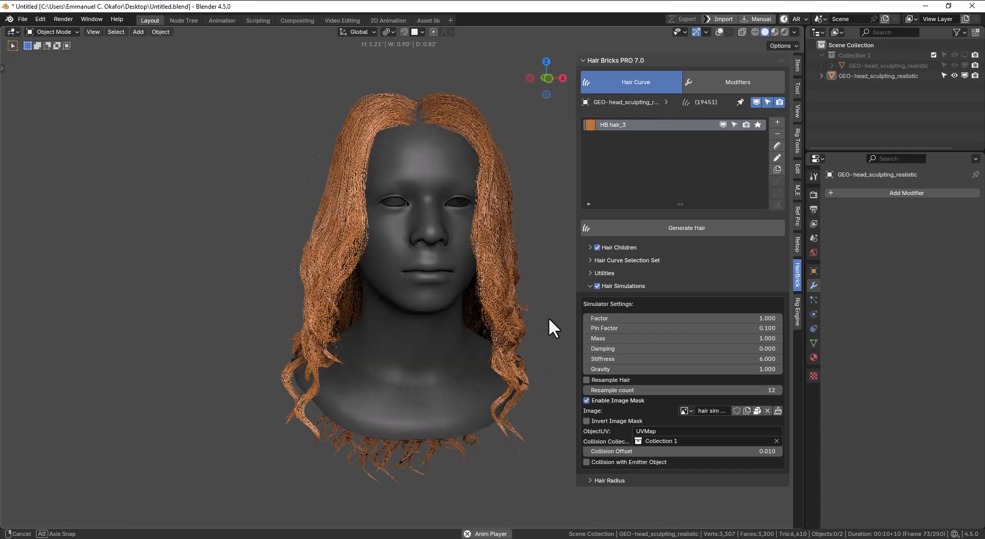
pyautogui.moveTo(468, 313); pyautogui.dragTo(365, 264, button='middle')
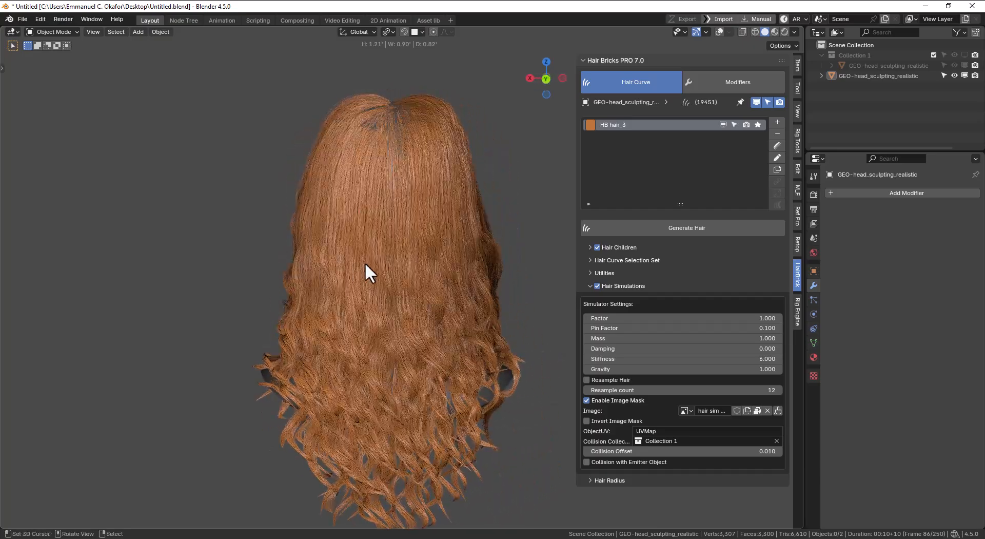
# Step: Delete the Clump modifier from the hair's modifier stack
pyautogui.moveTo(460, 219); pyautogui.dragTo(356, 220, button='middle')
pyautogui.click(744, 79)
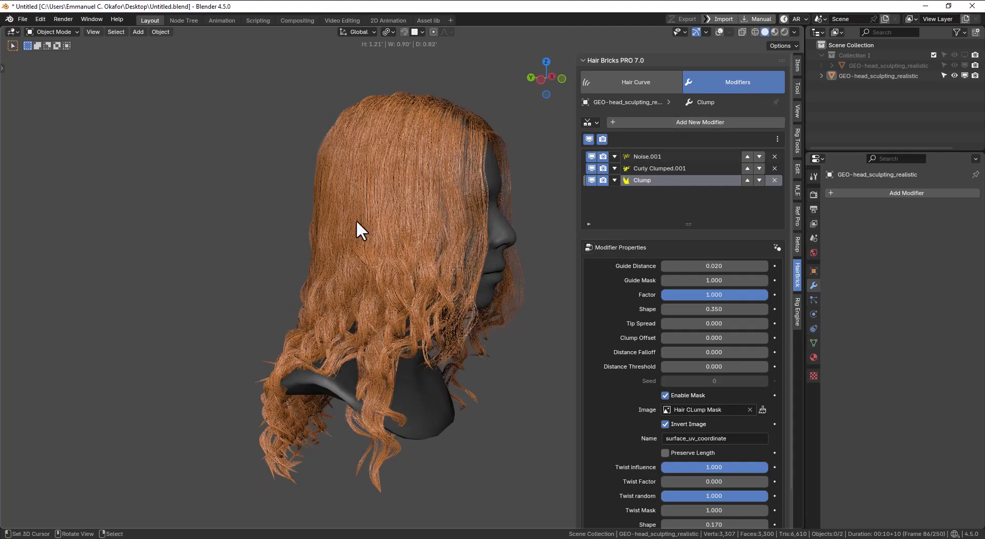
pyautogui.click(776, 180)
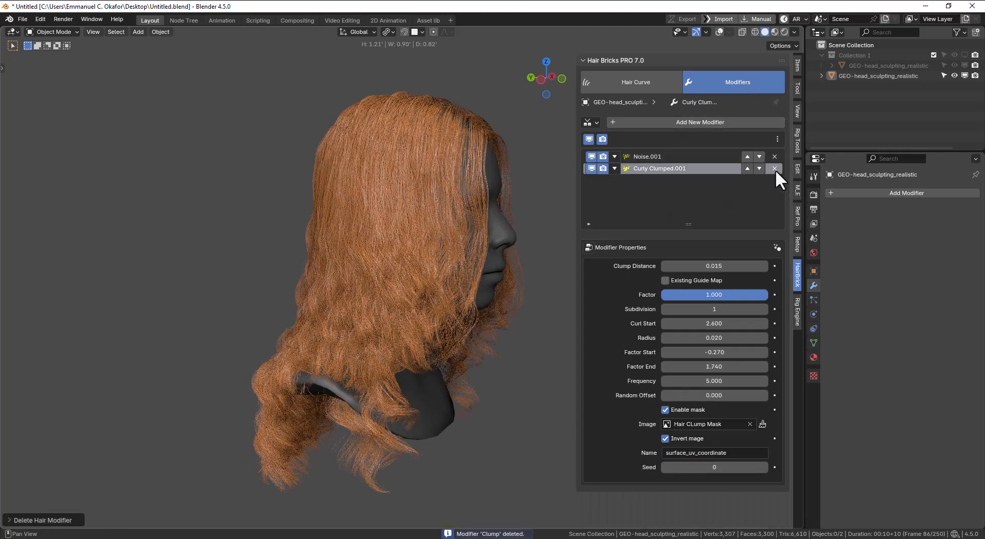
# Step: Try deleting the Curly Clumped modifier, and undo the deletion of both it and the Clump modifier
pyautogui.click(775, 169)
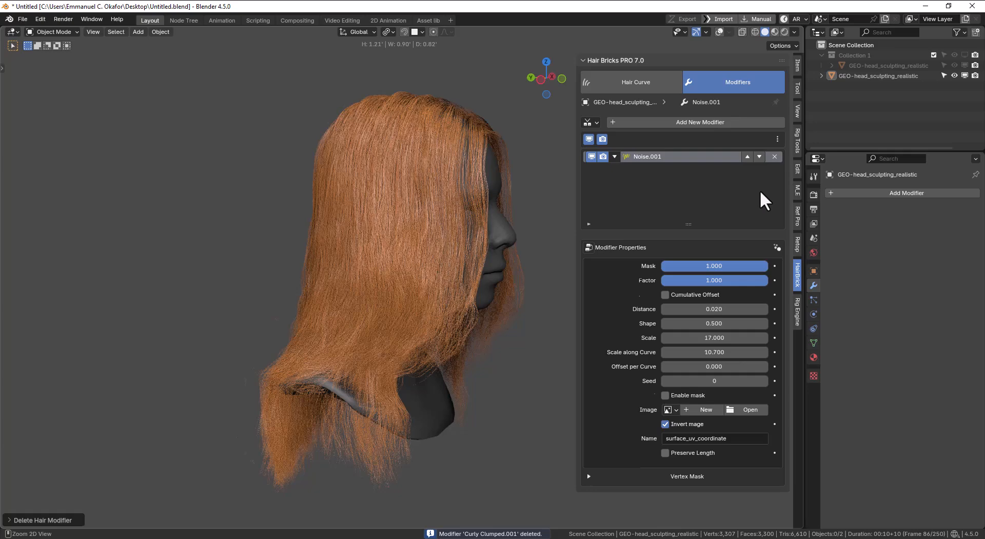
pyautogui.hotkey('ctrl', 'z')
pyautogui.hotkey('ctrl', 'z')
# Step: Expand the modifier stack's extra controls and remove all hair modifiers from the hair at once
pyautogui.scroll(-2, 667, 316)
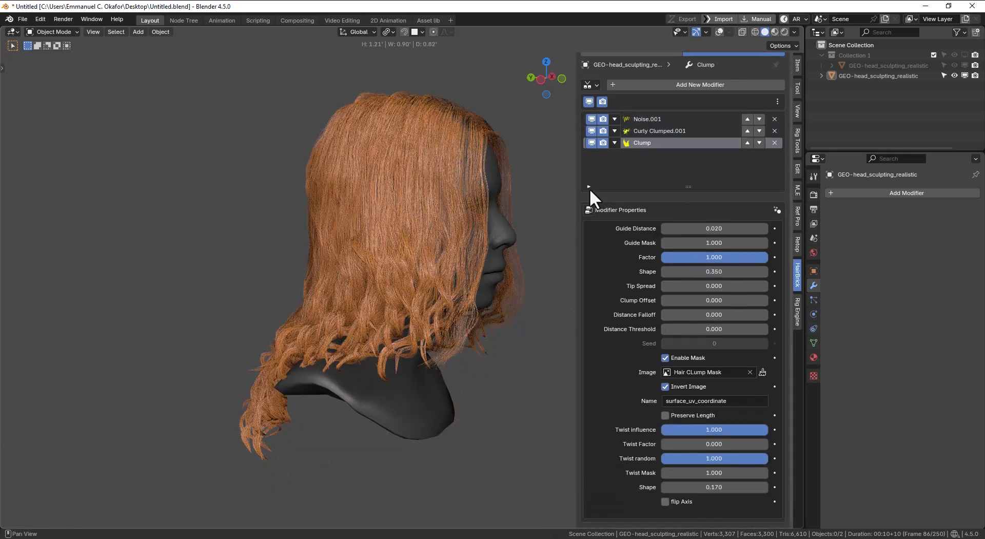
pyautogui.scroll(2, 732, 158)
pyautogui.click(777, 138)
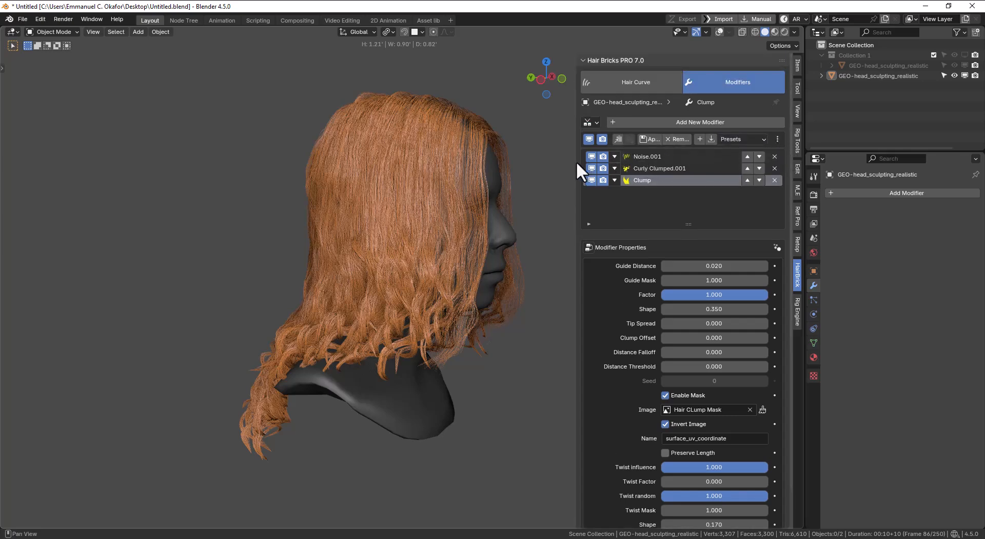
pyautogui.moveTo(576, 162); pyautogui.dragTo(543, 162)
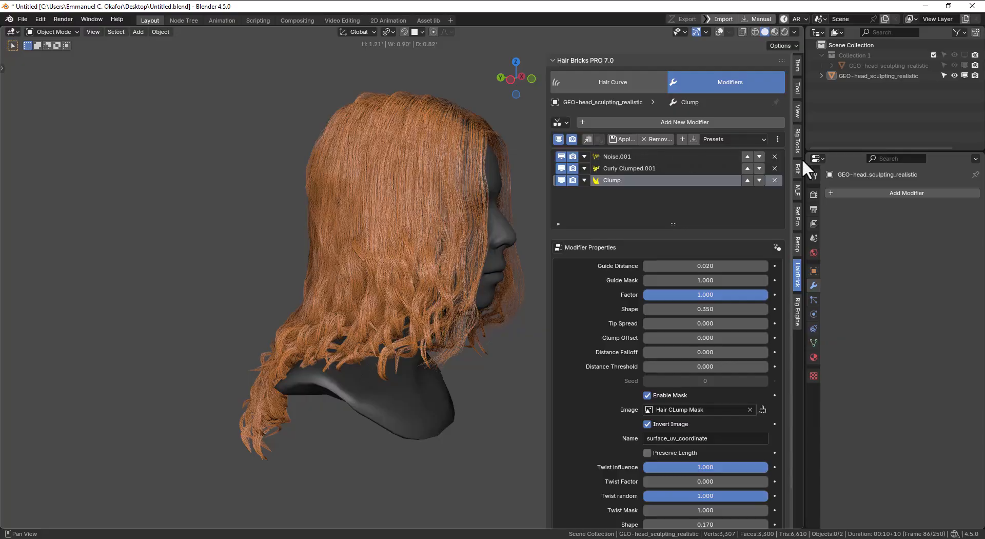
pyautogui.moveTo(445, 202)
pyautogui.mouseDown(button='middle')
pyautogui.moveTo(793, 206)
pyautogui.moveTo(305, 198)
pyautogui.moveTo(352, 191)
pyautogui.moveTo(363, 208)
pyautogui.moveTo(444, 199)
pyautogui.mouseUp(button='middle')
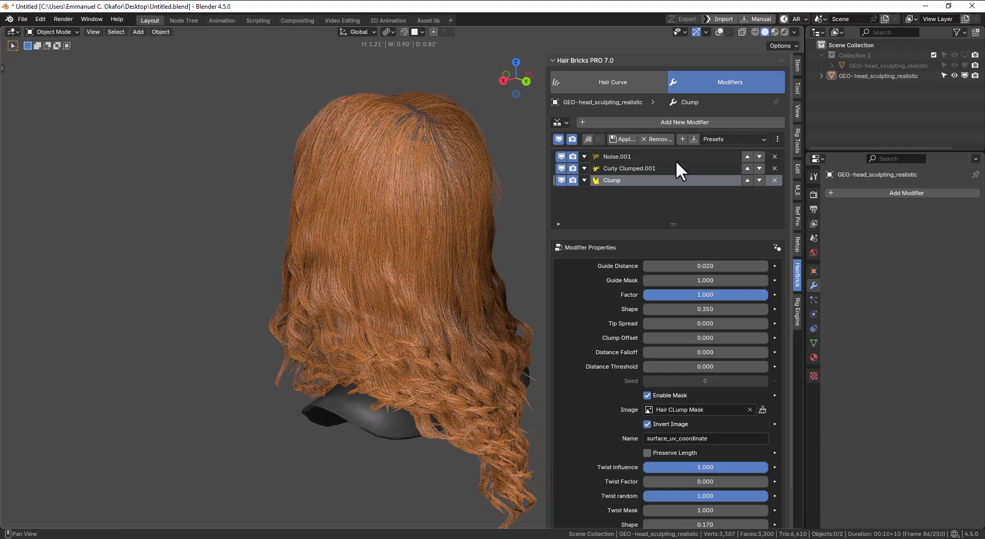
pyautogui.click(654, 139)
pyautogui.click(654, 140)
pyautogui.moveTo(540, 175); pyautogui.dragTo(435, 227, button='middle')
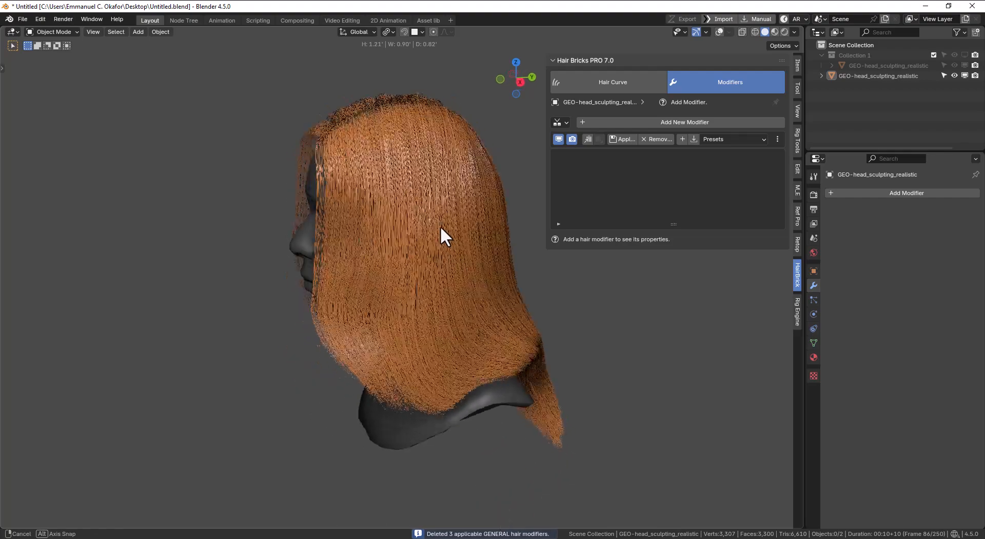
# Step: Try adding a Noise modifier with Scale 149 and Scale along Curve 68.5, and delete it again
pyautogui.click(700, 124)
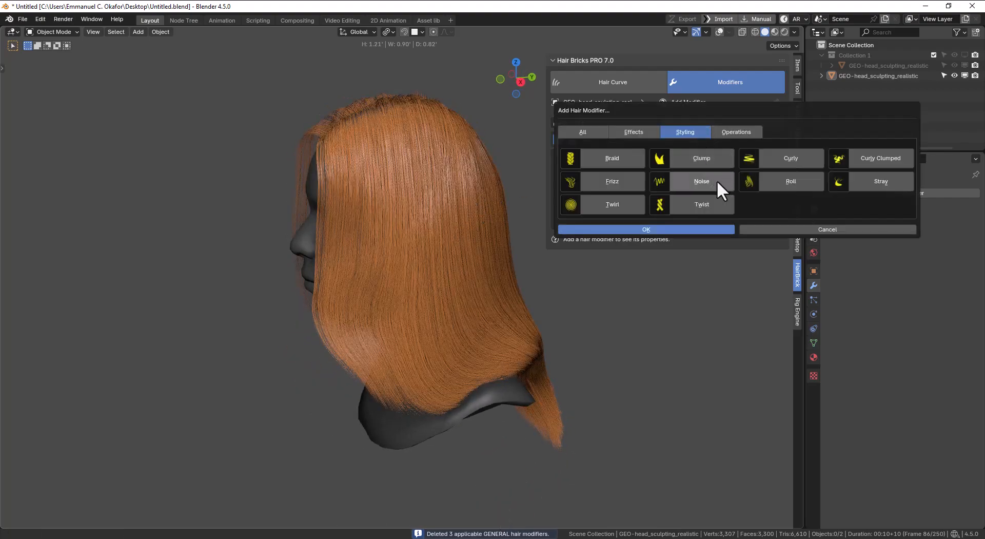
pyautogui.click(717, 181)
pyautogui.moveTo(705, 337); pyautogui.dragTo(744, 350)
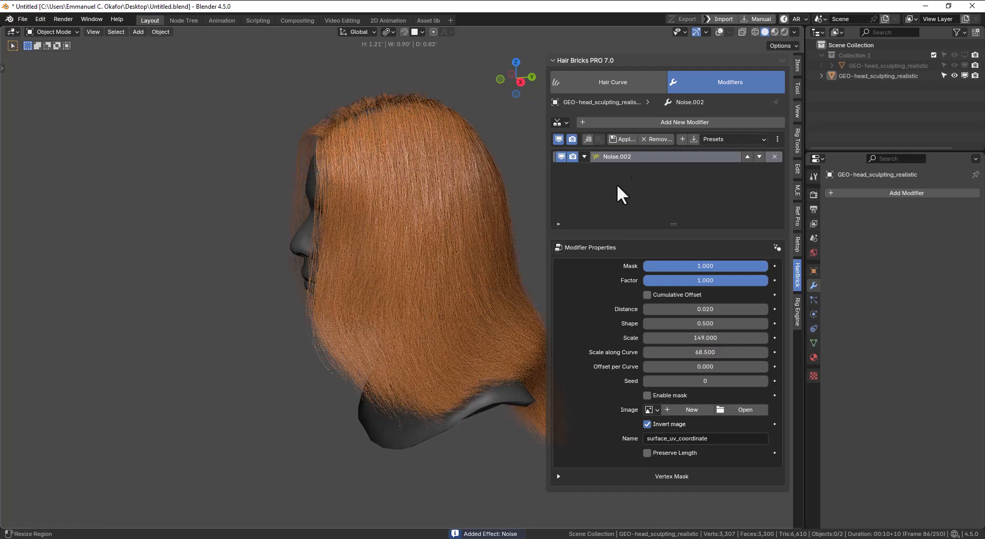
pyautogui.click(775, 156)
# Step: Hide HB hair_3 in the viewport, turn the viewport overlays back on and select the head
pyautogui.click(591, 78)
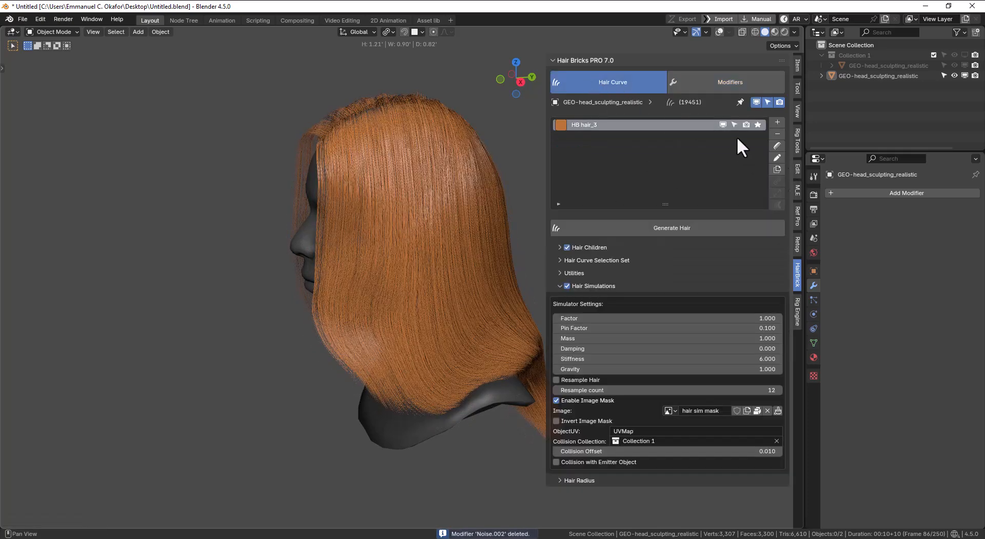
pyautogui.click(723, 124)
pyautogui.hotkey('shift', 'alt', 'z')
pyautogui.click(371, 197)
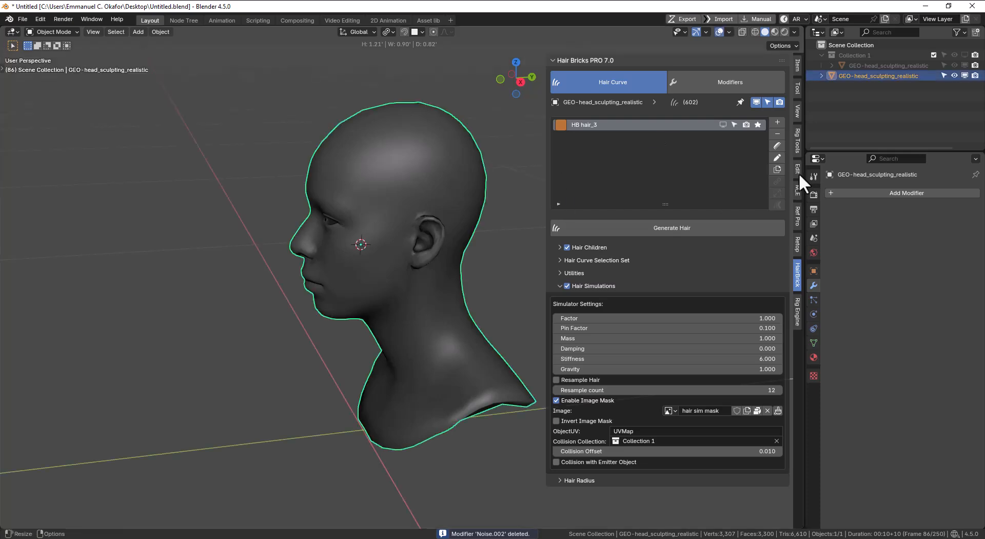
# Step: Add a new hair curve object to the head and draw a spun curve from the forehead over to the back
pyautogui.click(778, 123)
pyautogui.click(777, 158)
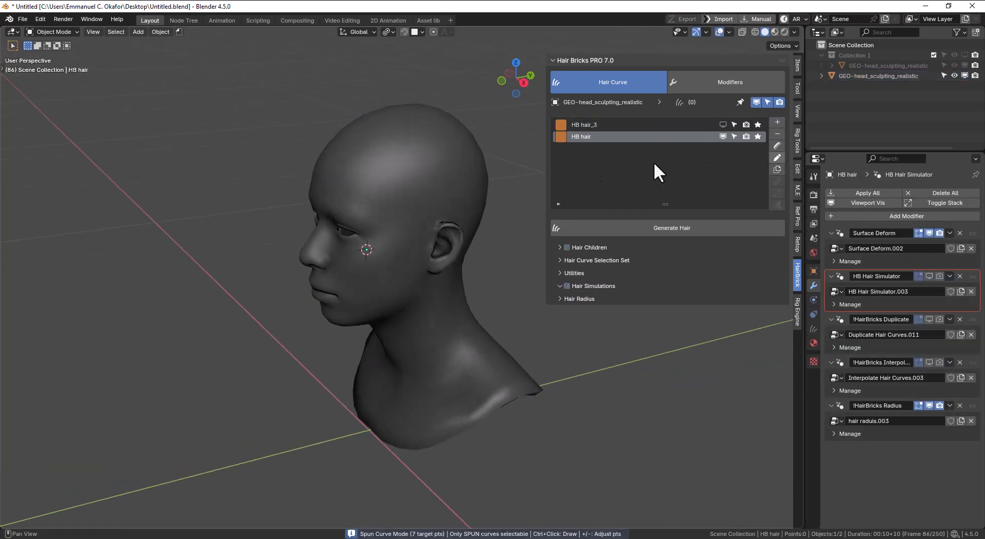
pyautogui.keyDown('ctrl'); pyautogui.moveTo(347, 168); pyautogui.dragTo(547, 127); pyautogui.keyUp('ctrl')
pyautogui.moveTo(432, 148)
pyautogui.mouseDown(button='middle')
pyautogui.moveTo(423, 125)
pyautogui.moveTo(392, 163)
pyautogui.mouseUp(button='middle')
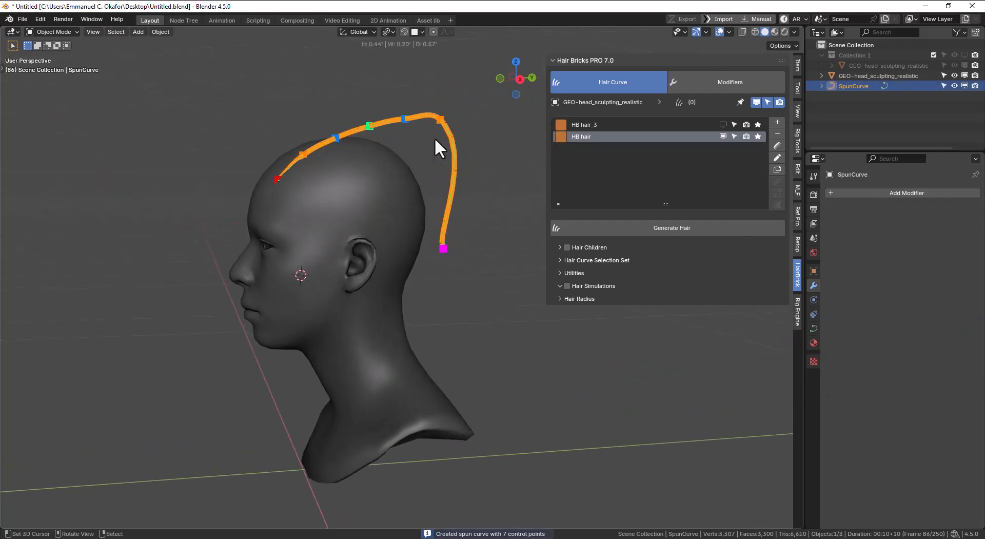
# Step: Adjust the spun curve's control points and duplicate it so that three guide curves run side by side over the head
pyautogui.moveTo(443, 249); pyautogui.dragTo(438, 277)
pyautogui.moveTo(330, 147); pyautogui.dragTo(307, 141)
pyautogui.moveTo(308, 141); pyautogui.dragTo(411, 202, button='middle')
pyautogui.press('r')
pyautogui.click(357, 163)
pyautogui.hotkey('shift', 'd')
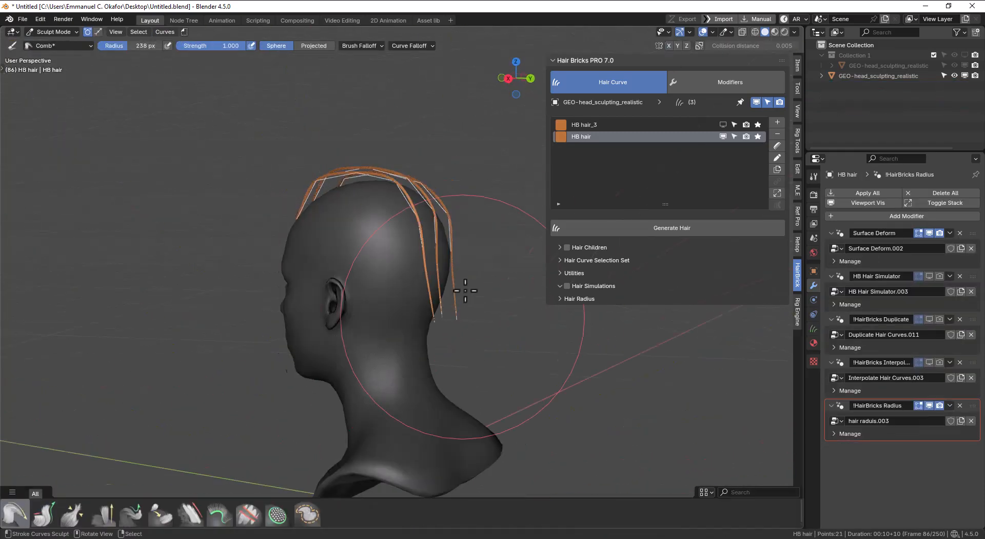
pyautogui.moveTo(506, 170); pyautogui.dragTo(410, 202, button='middle')
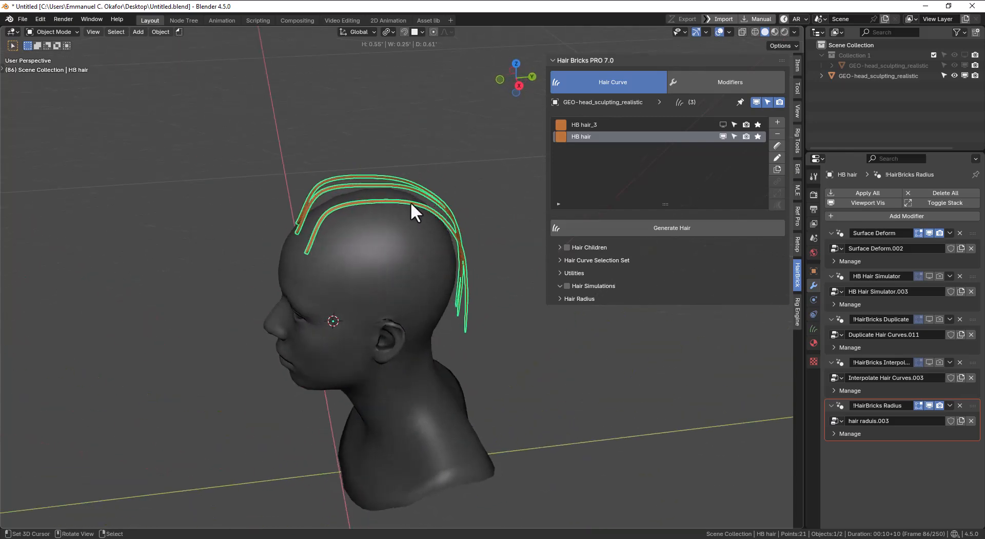
# Step: Add a Braid styling modifier to the three HB hair guide curves
pyautogui.click(711, 86)
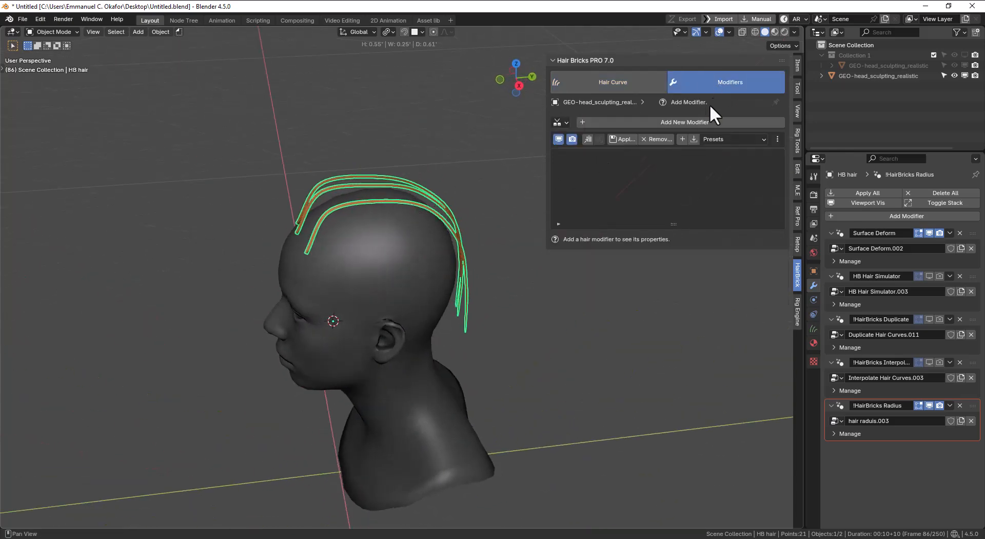
pyautogui.click(711, 101)
pyautogui.click(604, 159)
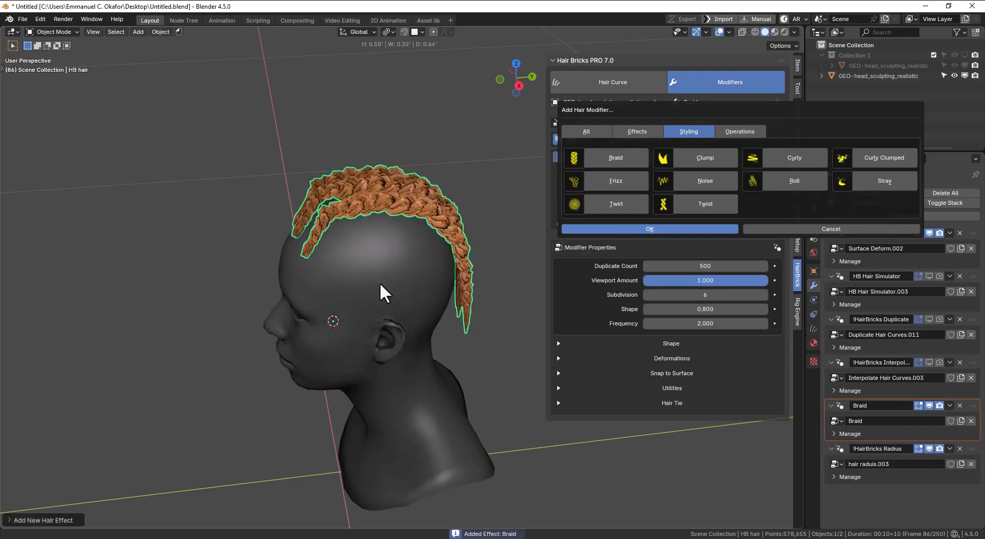
pyautogui.moveTo(424, 253); pyautogui.dragTo(439, 227, button='middle')
pyautogui.scroll(3, 378, 230)
pyautogui.rightClick(372, 229)
# Step: Copy HB hair_3's Hair Radius settings to HB hair and leave HB hair_3 hidden in the viewport
pyautogui.click(597, 91)
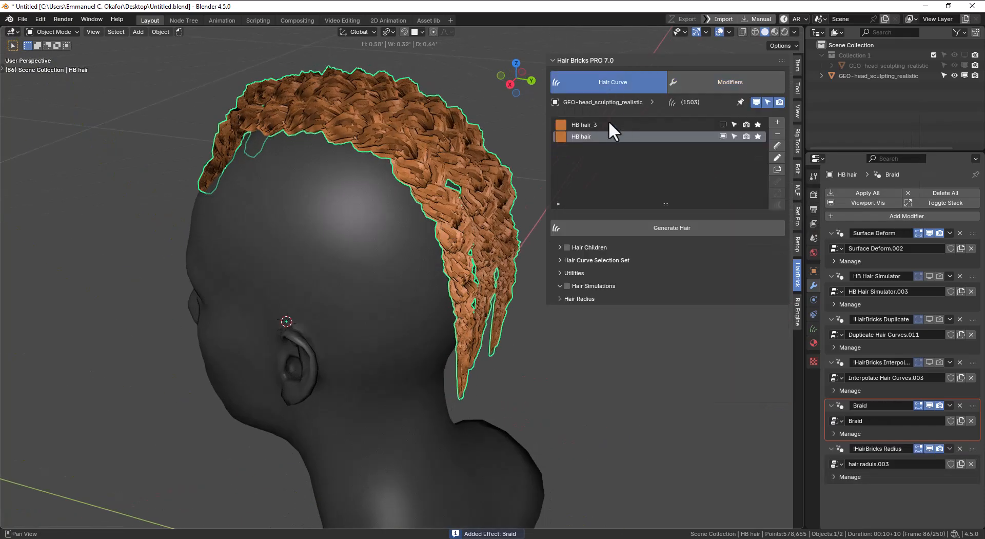
pyautogui.click(608, 122)
pyautogui.click(584, 284)
pyautogui.click(633, 299)
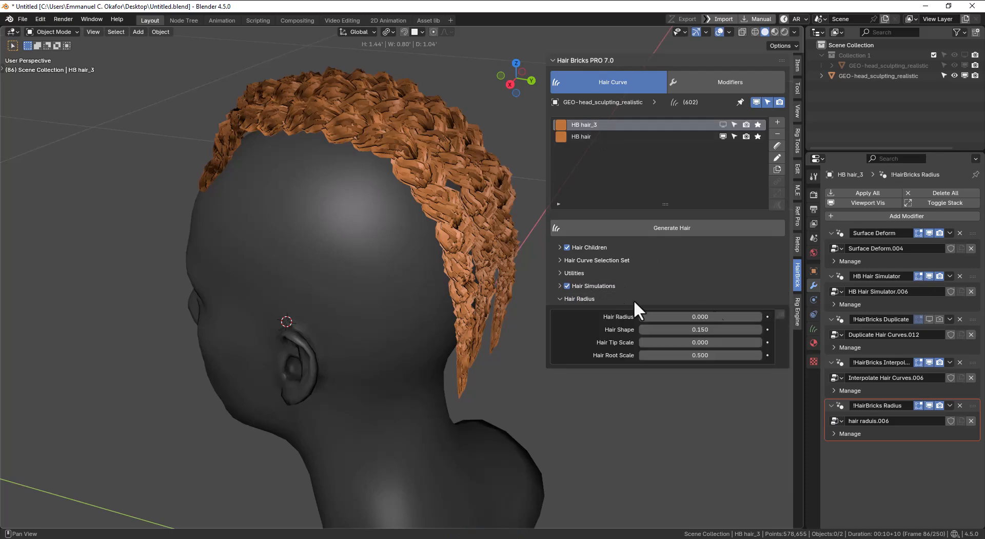
pyautogui.click(724, 124)
pyautogui.click(780, 314)
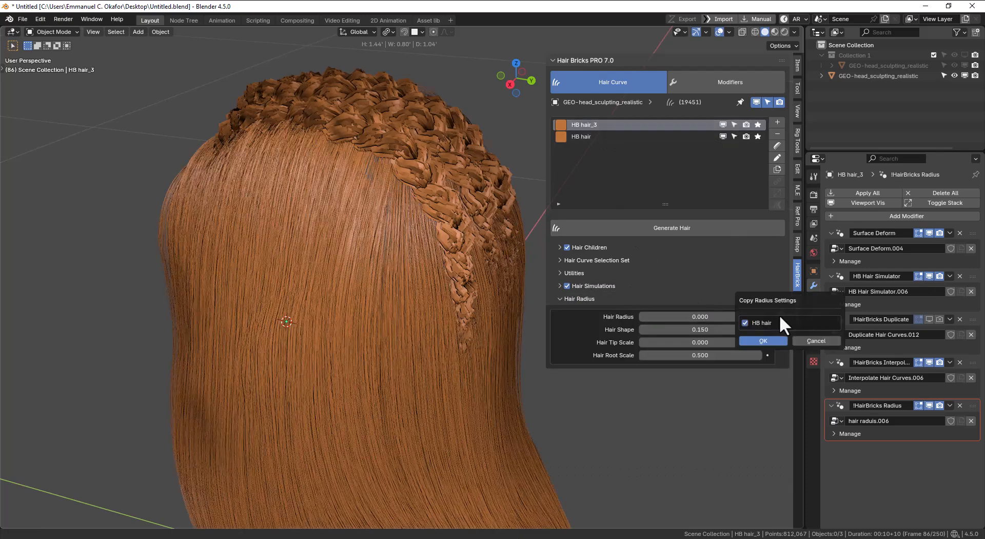
pyautogui.click(764, 337)
pyautogui.moveTo(414, 250); pyautogui.dragTo(415, 259, button='middle')
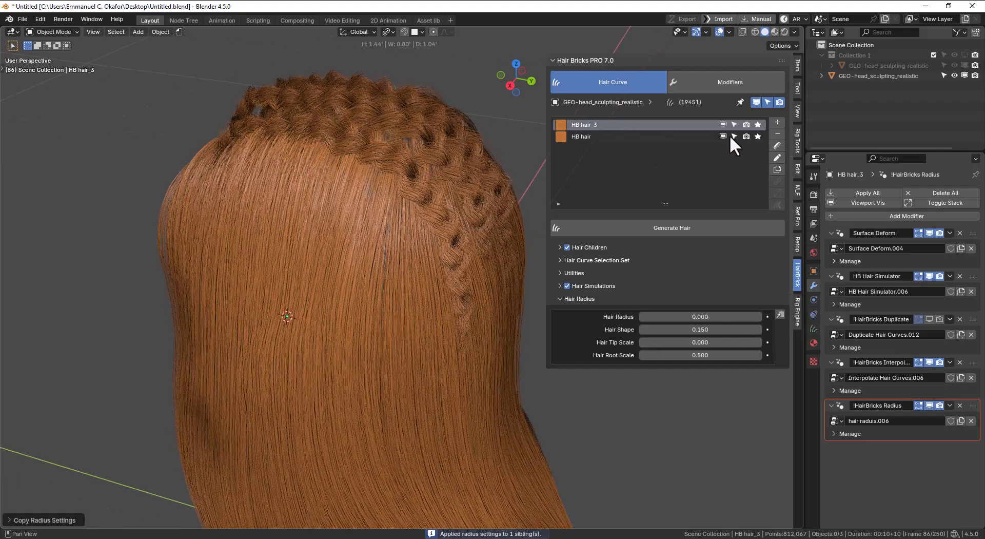
pyautogui.click(723, 124)
pyautogui.moveTo(419, 220); pyautogui.dragTo(483, 246, button='middle')
# Step: Set the Duplicate Count of HB hair's Braid modifier to 1000 and its Shape to 0.740
pyautogui.click(636, 136)
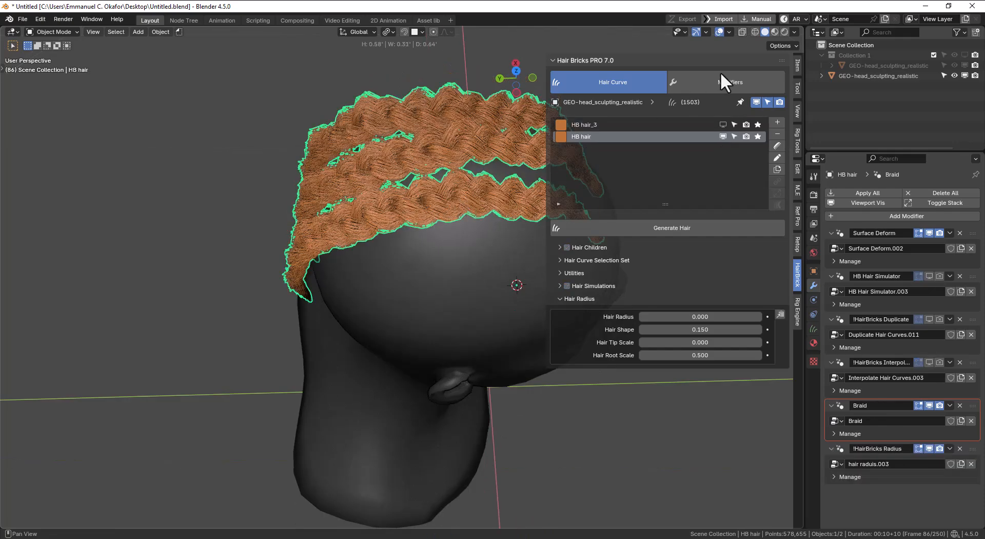
pyautogui.click(720, 81)
pyautogui.click(715, 267)
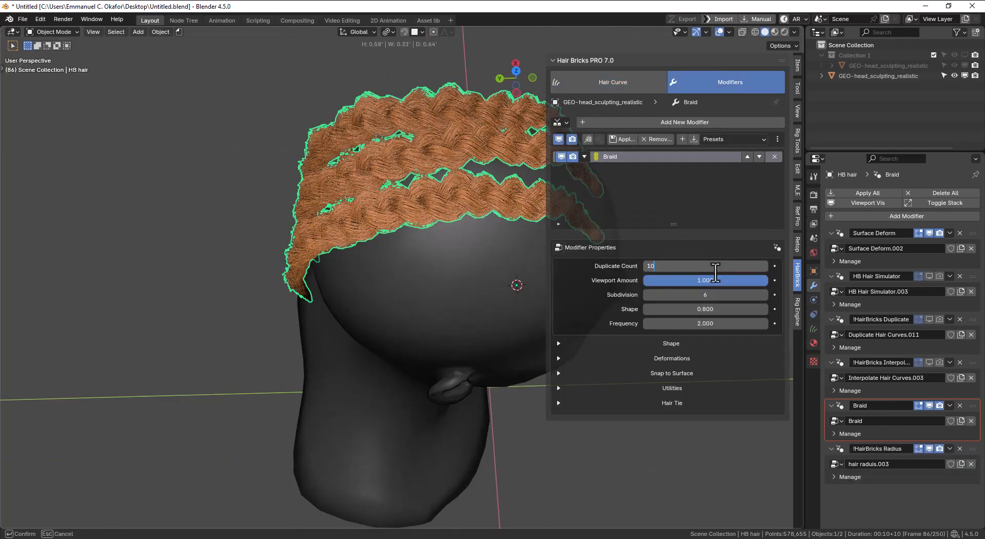
pyautogui.write('1000')
pyautogui.press('Return')
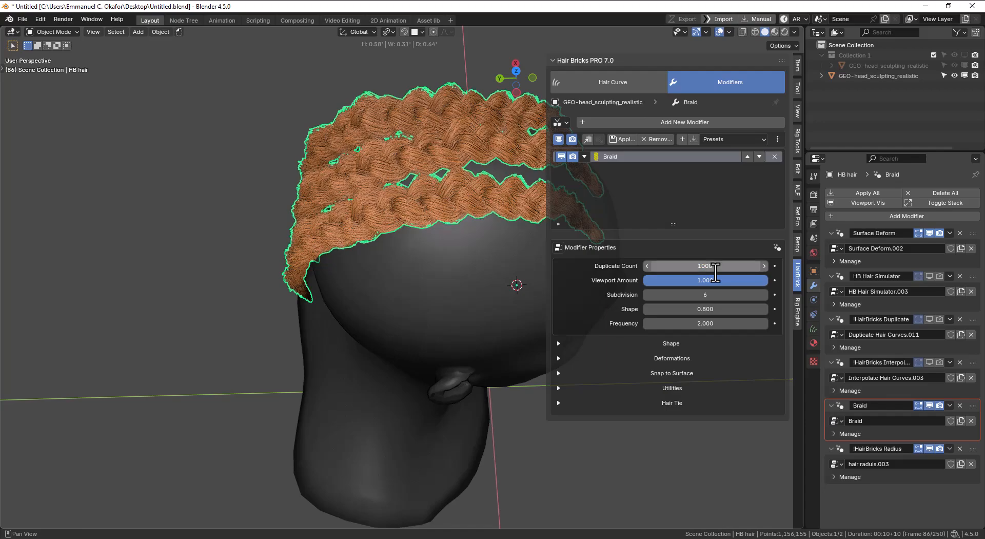
pyautogui.moveTo(452, 248); pyautogui.dragTo(383, 201, button='middle')
pyautogui.moveTo(696, 309); pyautogui.dragTo(733, 309)
pyautogui.moveTo(426, 270)
pyautogui.mouseDown(button='middle')
pyautogui.moveTo(406, 266)
pyautogui.moveTo(404, 279)
pyautogui.moveTo(358, 220)
pyautogui.moveTo(411, 242)
pyautogui.moveTo(393, 263)
pyautogui.mouseUp(button='middle')
# Step: Enter Sculpt Mode, enlarge the Comb brush to 291 px and comb the three braid tips closer together above the nape
pyautogui.click(413, 215)
pyautogui.hotkey('ctrl', 'Tab')
pyautogui.click(414, 262)
pyautogui.press('f')
pyautogui.click(521, 265)
pyautogui.moveTo(264, 293)
pyautogui.mouseDown()
pyautogui.moveTo(328, 316)
pyautogui.moveTo(377, 375)
pyautogui.mouseUp()
pyautogui.moveTo(446, 347); pyautogui.dragTo(426, 346, button='middle')
pyautogui.moveTo(431, 368); pyautogui.dragTo(420, 374)
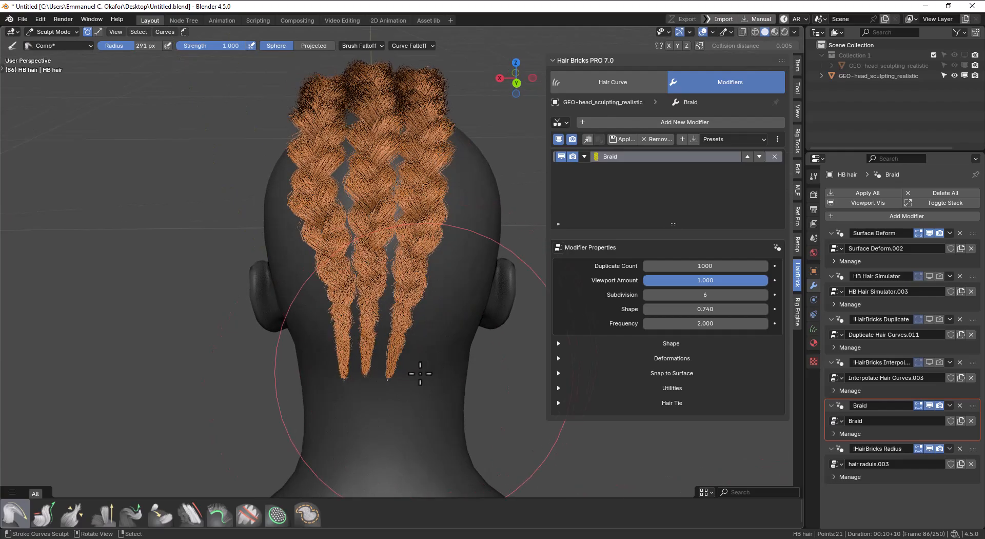
pyautogui.moveTo(244, 354); pyautogui.dragTo(299, 381)
pyautogui.moveTo(438, 345); pyautogui.dragTo(413, 351)
pyautogui.moveTo(374, 322)
pyautogui.mouseDown(button='middle')
pyautogui.moveTo(444, 323)
pyautogui.moveTo(378, 268)
pyautogui.moveTo(253, 255)
pyautogui.moveTo(352, 257)
pyautogui.moveTo(266, 294)
pyautogui.moveTo(341, 293)
pyautogui.moveTo(359, 308)
pyautogui.moveTo(185, 255)
pyautogui.moveTo(378, 249)
pyautogui.moveTo(257, 214)
pyautogui.moveTo(271, 213)
pyautogui.moveTo(296, 253)
pyautogui.moveTo(424, 246)
pyautogui.moveTo(359, 248)
pyautogui.moveTo(363, 275)
pyautogui.moveTo(410, 210)
pyautogui.moveTo(392, 218)
pyautogui.mouseUp(button='middle')
pyautogui.scroll(2, 437, 183)
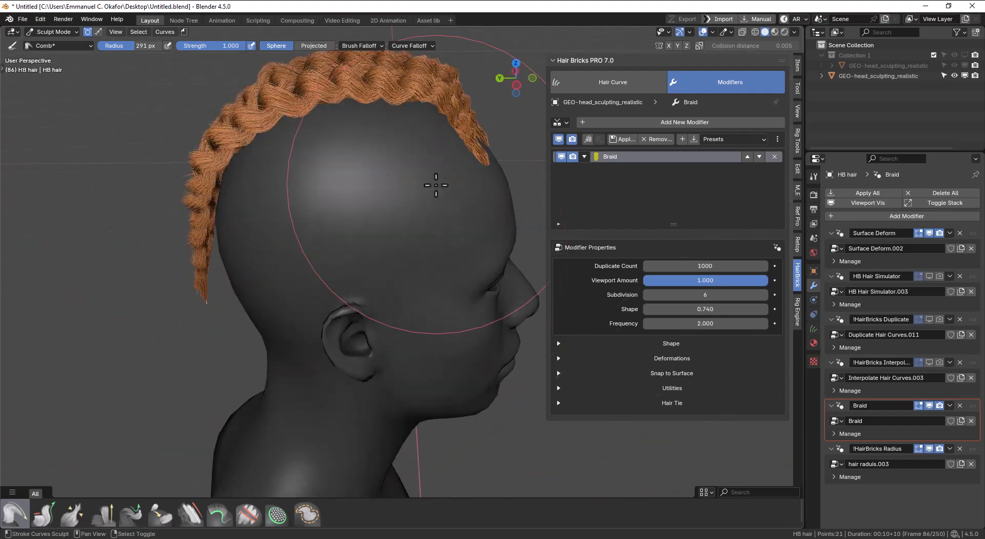
# Step: Set the Comb brush to Projected, resize it to comb the braids at the crown, and return to Object Mode
pyautogui.keyDown('shift'); pyautogui.moveTo(454, 160); pyautogui.dragTo(406, 297, button='middle'); pyautogui.keyUp('shift')
pyautogui.click(314, 46)
pyautogui.moveTo(349, 231); pyautogui.dragTo(356, 214, button='middle')
pyautogui.press('f')
pyautogui.click(324, 202)
pyautogui.moveTo(334, 191); pyautogui.dragTo(305, 215)
pyautogui.moveTo(305, 215); pyautogui.dragTo(515, 286, button='middle')
pyautogui.hotkey('ctrl', 'Tab')
pyautogui.click(315, 205)
pyautogui.click(359, 257)
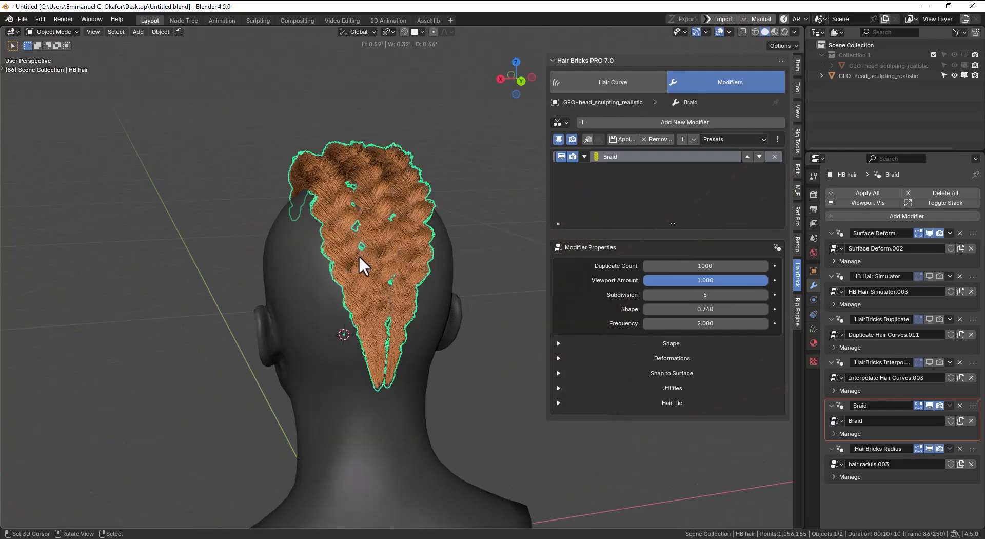
# Step: Add a Stray styling modifier below Braid on HB hair and deselect everything
pyautogui.click(681, 123)
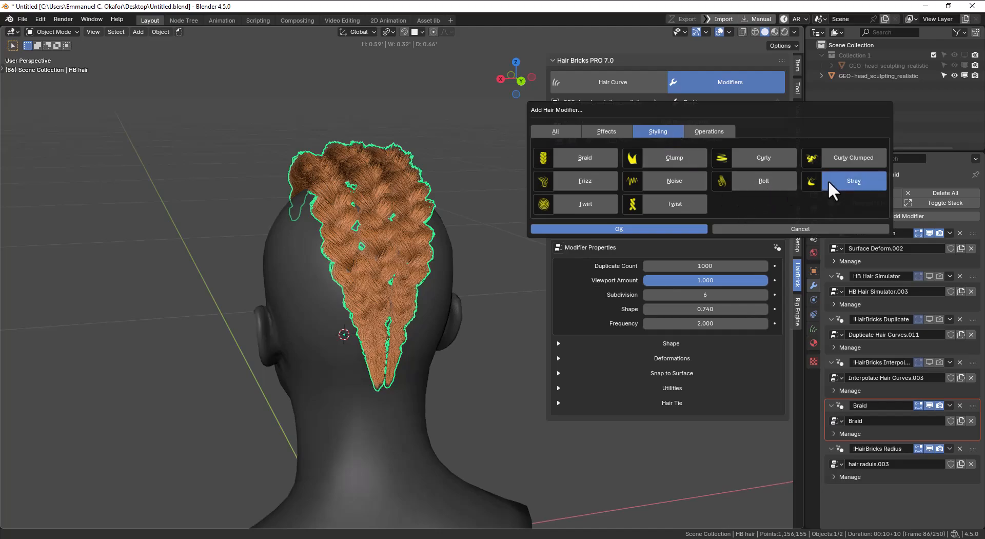
pyautogui.click(830, 182)
pyautogui.hotkey('alt', 'a')
pyautogui.moveTo(344, 260); pyautogui.dragTo(93, 248, button='middle')
pyautogui.scroll(2, 421, 260)
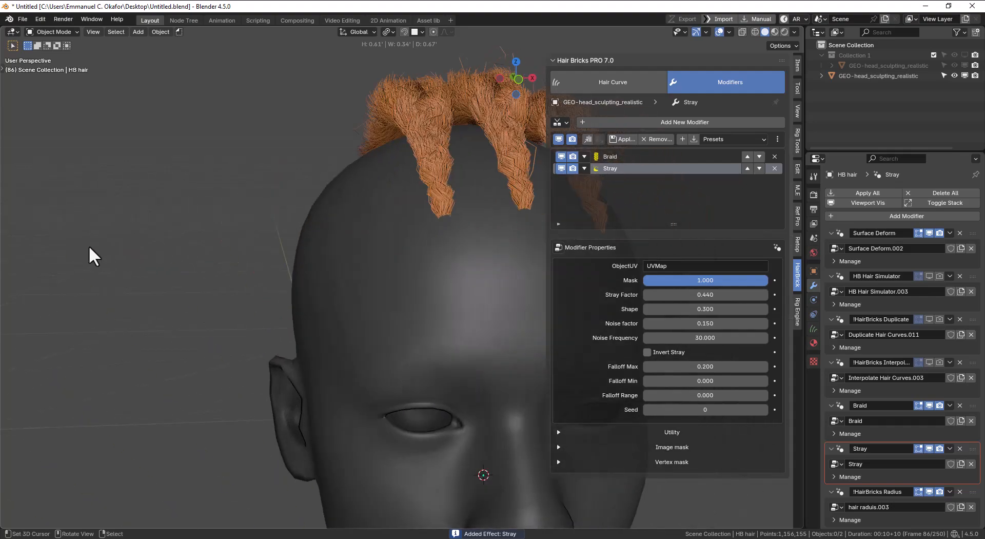
# Step: Examine the stray hairs on the braids in Rendered shading from several angles, and return to Solid shading
pyautogui.moveTo(417, 231)
pyautogui.mouseDown(button='middle')
pyautogui.moveTo(281, 247)
pyautogui.moveTo(340, 233)
pyautogui.mouseUp(button='middle')
pyautogui.press('z')
pyautogui.click(395, 144)
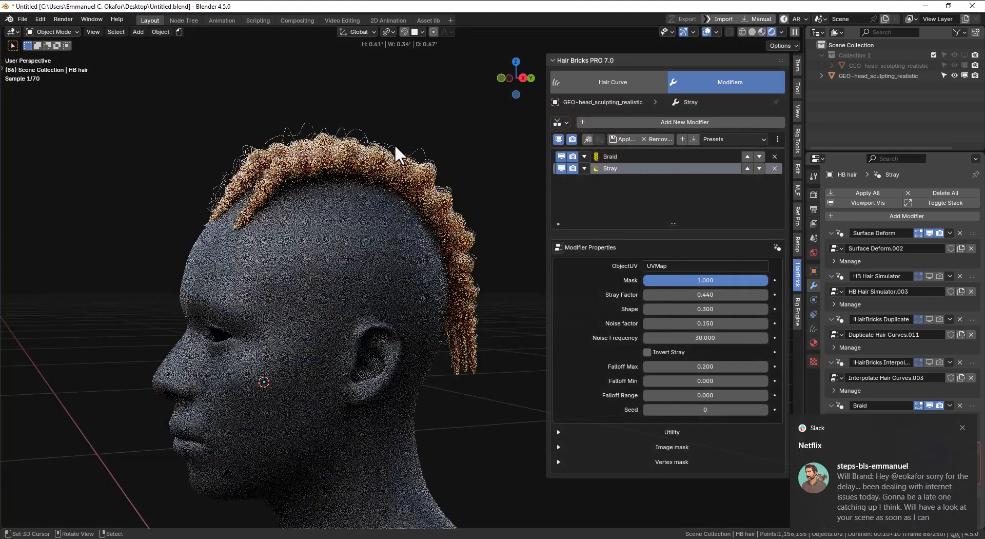
pyautogui.moveTo(320, 219); pyautogui.dragTo(283, 208, button='middle')
pyautogui.click(963, 427)
pyautogui.moveTo(385, 237)
pyautogui.mouseDown(button='middle')
pyautogui.moveTo(368, 238)
pyautogui.moveTo(486, 224)
pyautogui.mouseUp(button='middle')
pyautogui.press('z')
pyautogui.click(463, 220)
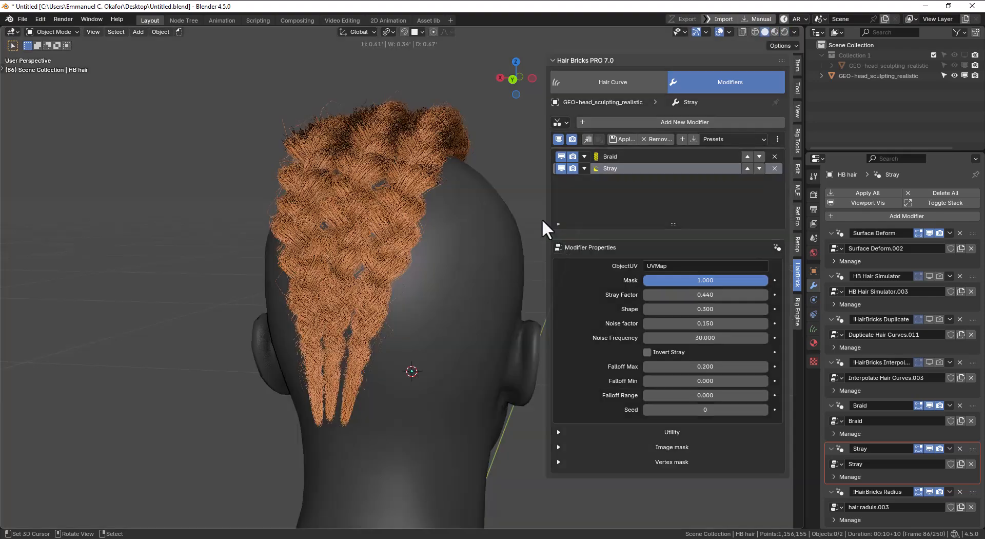
pyautogui.moveTo(277, 220); pyautogui.dragTo(326, 231, button='middle')
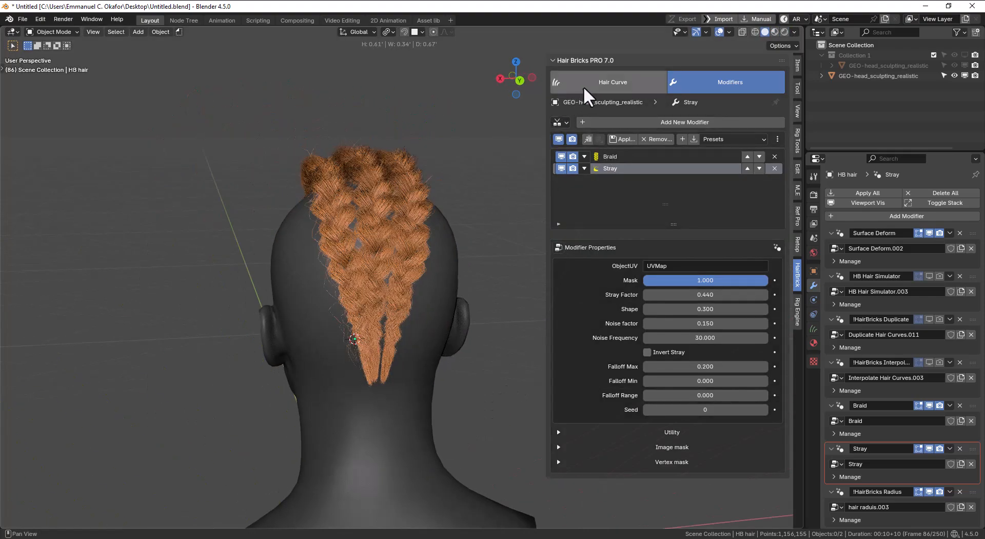
# Step: Show HB hair_3 together with the braids and briefly check the braid guide curves in Edit Mode
pyautogui.click(583, 84)
pyautogui.click(723, 124)
pyautogui.moveTo(389, 210)
pyautogui.mouseDown(button='middle')
pyautogui.moveTo(512, 226)
pyautogui.moveTo(385, 233)
pyautogui.moveTo(406, 210)
pyautogui.mouseUp(button='middle')
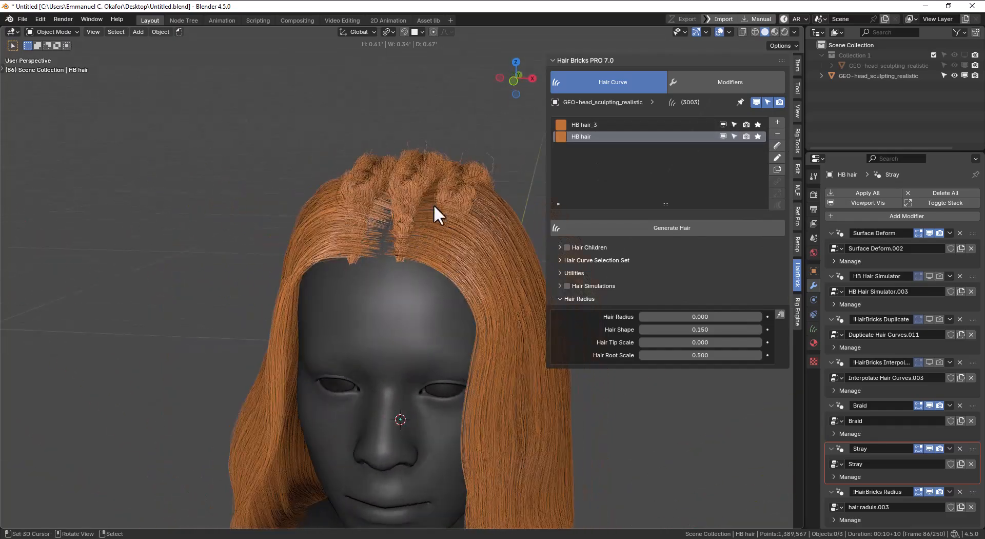
pyautogui.press('Tab')
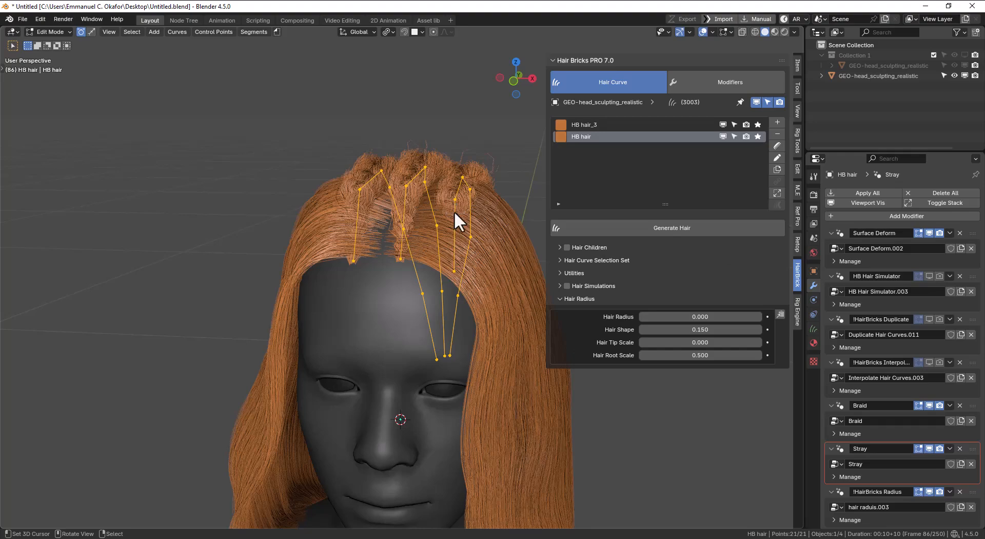
pyautogui.press('Tab')
pyautogui.moveTo(454, 211); pyautogui.dragTo(361, 213, button='middle')
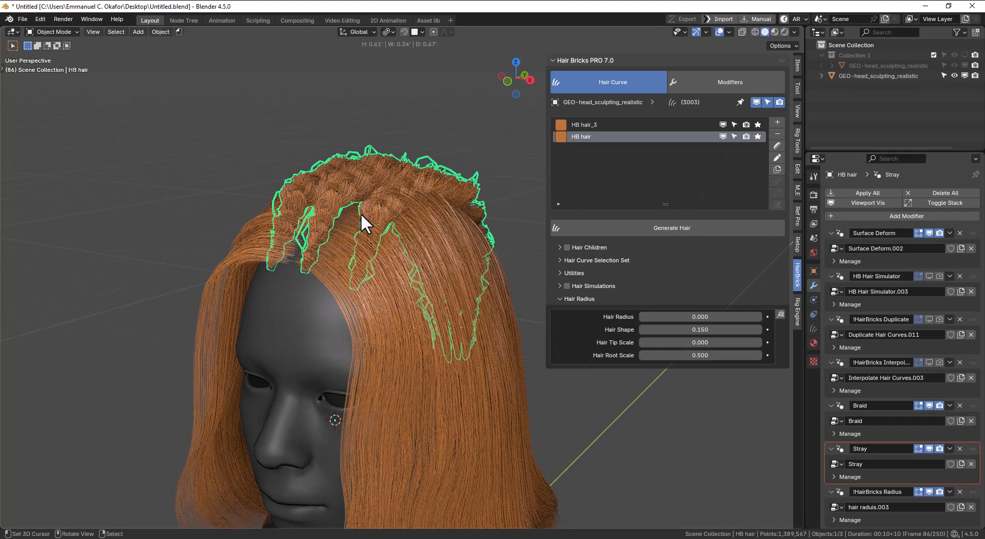